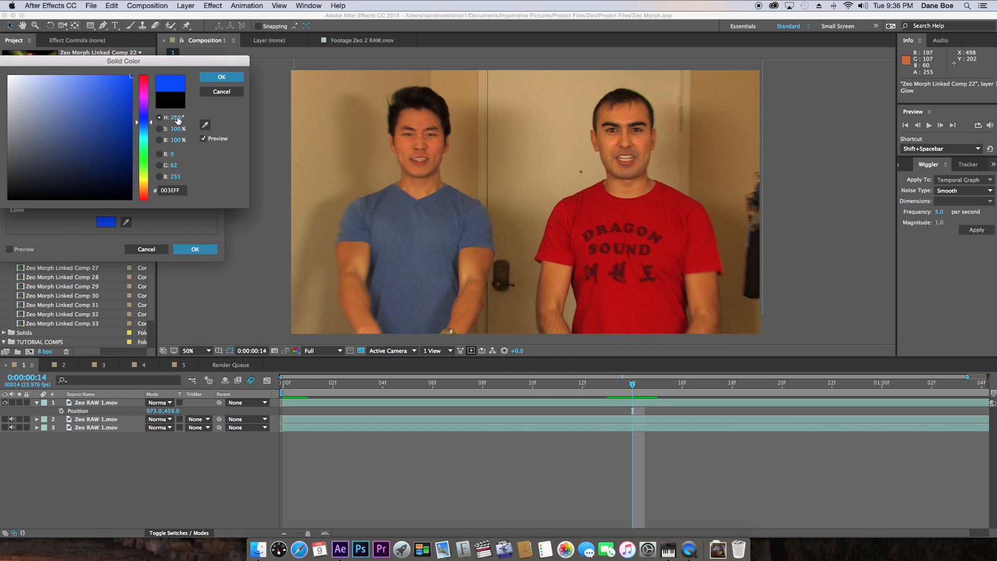
Step: Create a 1920 x 1080 blue solid layer with its color hue set to 230
text(230)
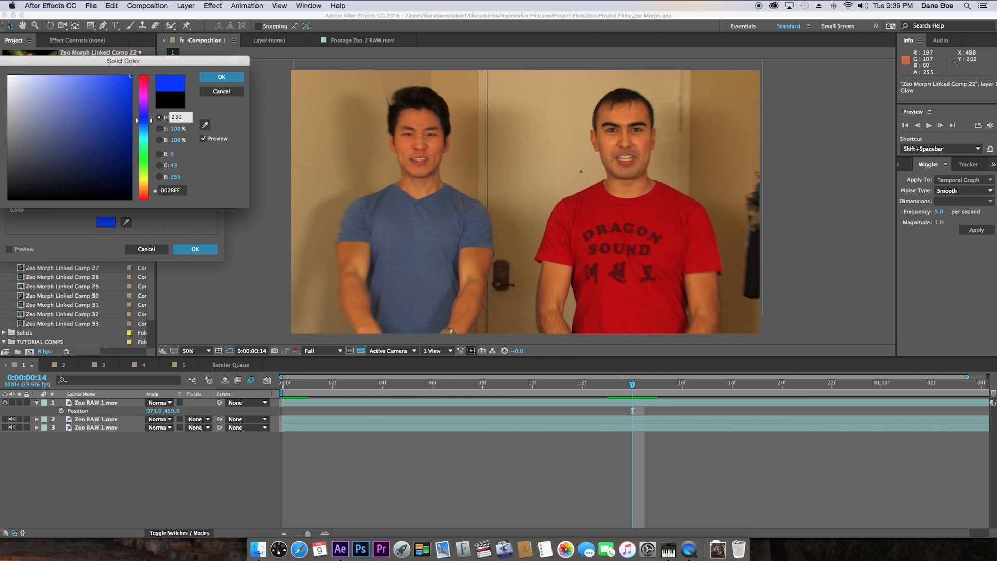
key(Return)
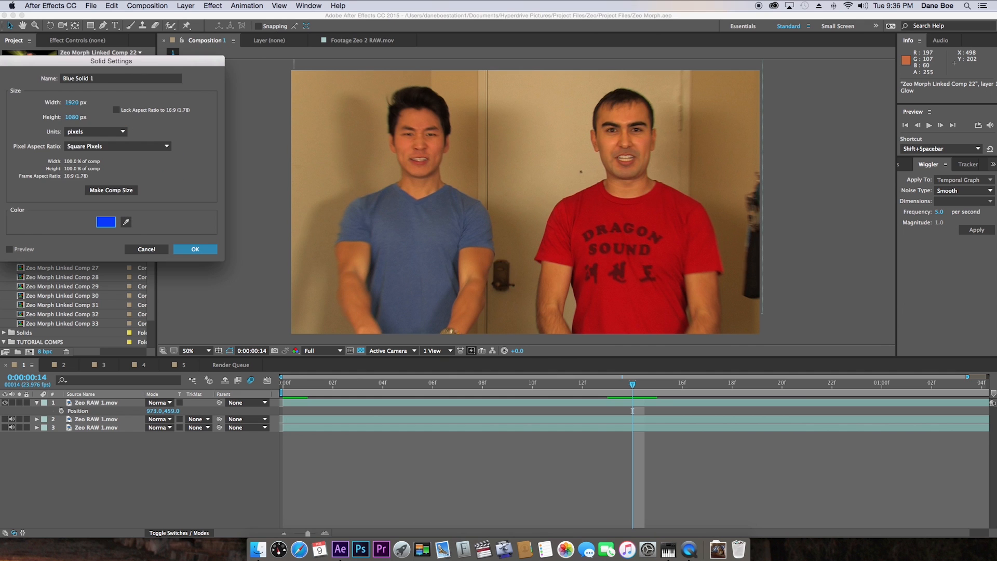
key(Return)
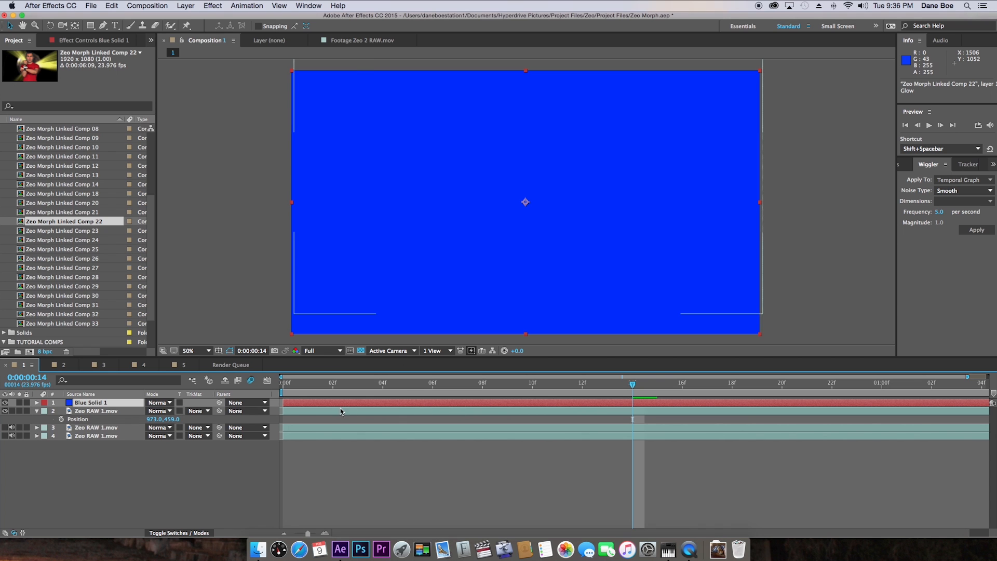
Step: Hide the blue solid layer and move the current time to frame 16 (0:00:00:16)
click(291, 392)
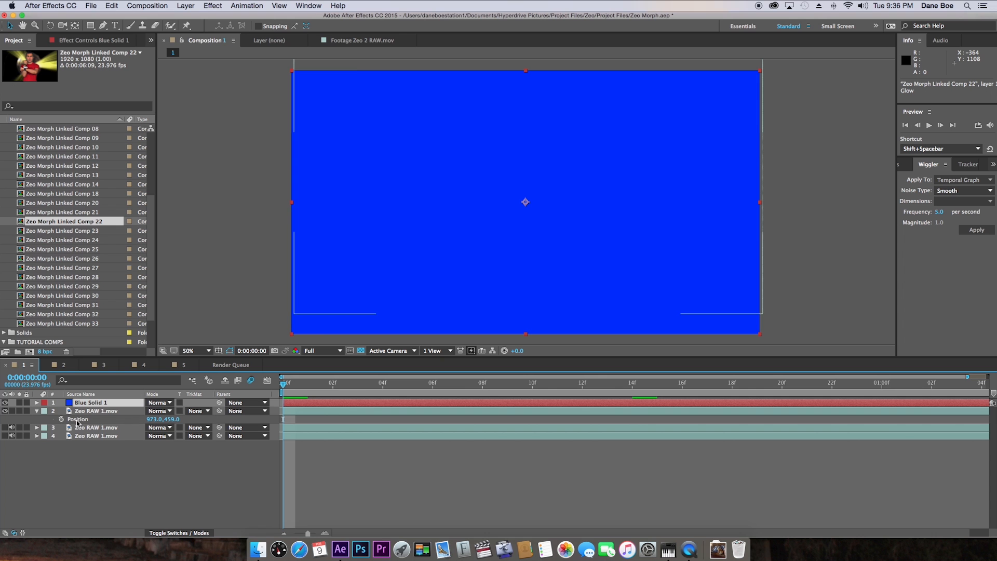
click(5, 402)
click(682, 385)
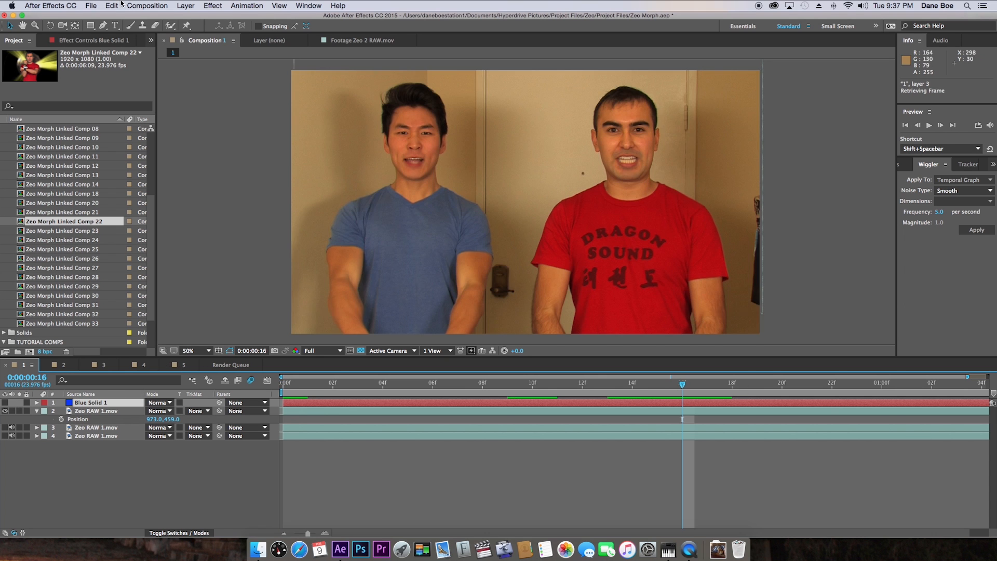
Step: Draw two small four-point Pen masks on the blue solid, just below the frame under each forearm of the man in blue
click(103, 25)
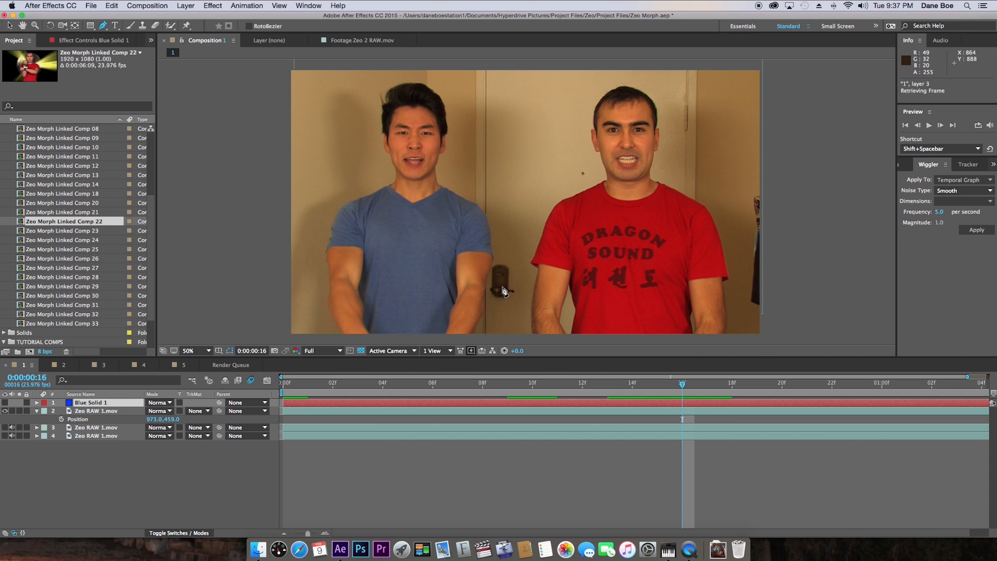
drag(501, 282, 518, 226)
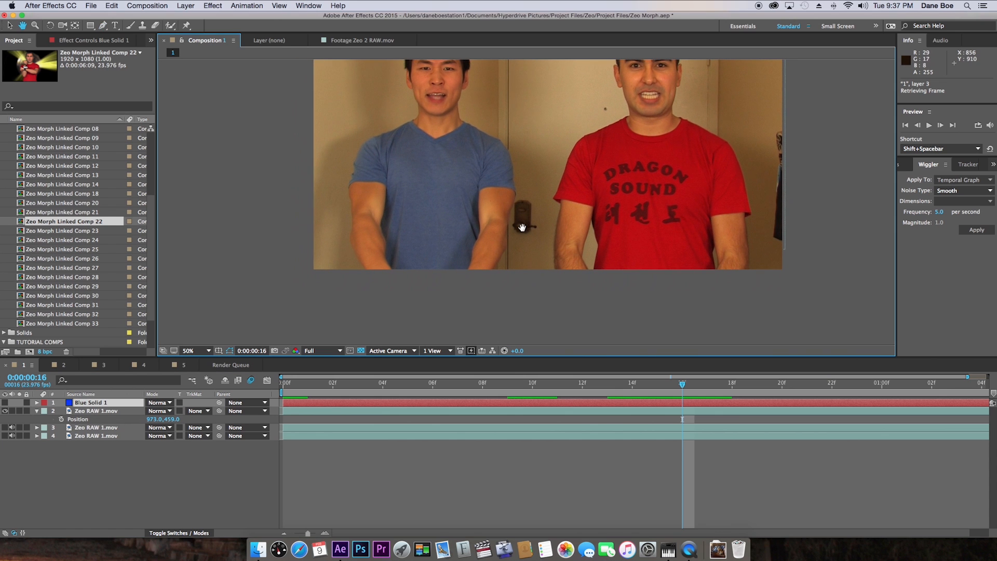
click(102, 25)
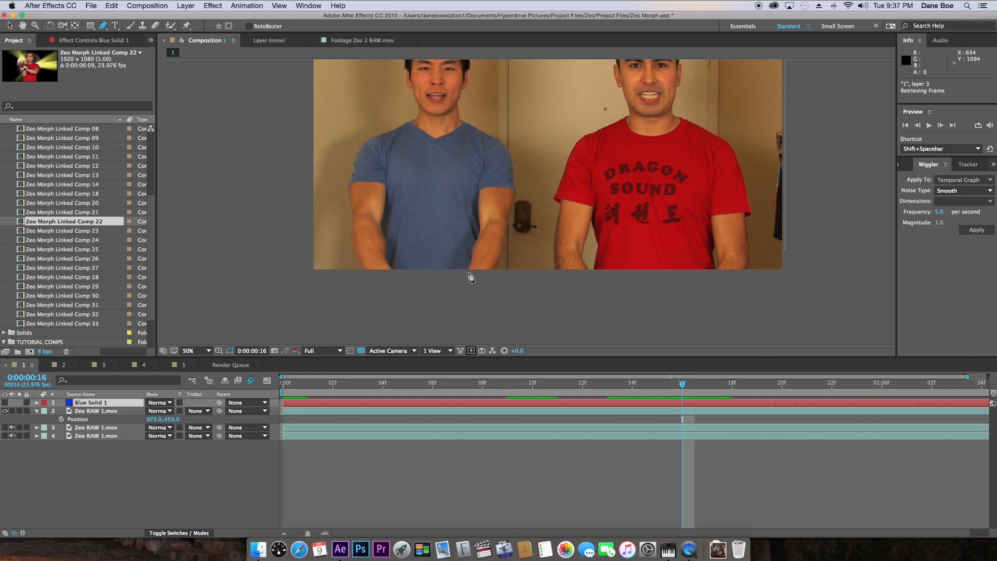
mouse_move(469, 273)
mouse_down()
mouse_move(489, 273)
mouse_move(481, 286)
mouse_move(465, 284)
mouse_up()
click(468, 273)
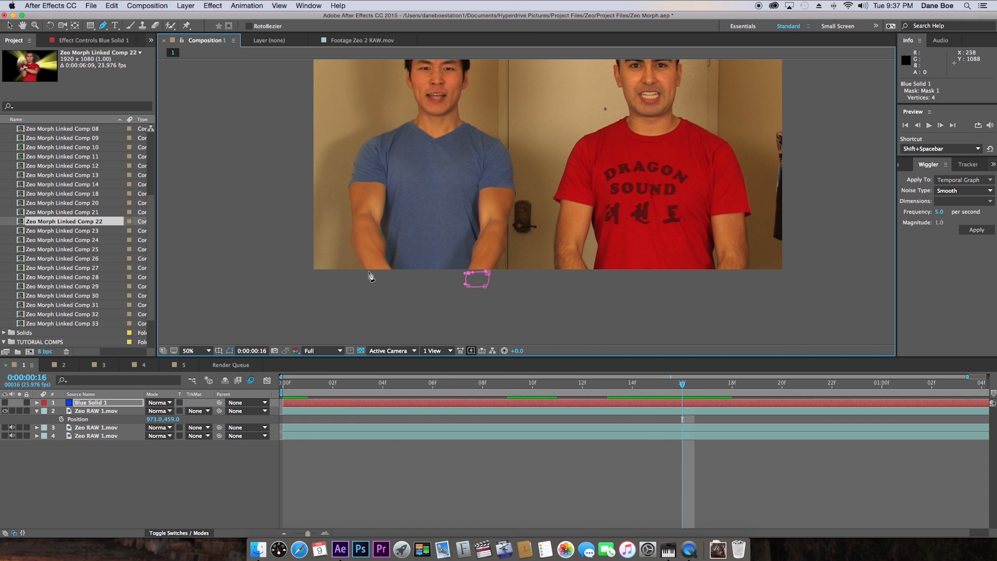
mouse_move(384, 273)
mouse_down()
mouse_move(393, 274)
mouse_move(385, 285)
mouse_up()
click(370, 286)
Step: Reveal the properties of both masks and start Mask Path keyframing for Mask 1 and Mask 2 at frame 16
key(m)
key(m)
key(m)
click(37, 403)
click(45, 411)
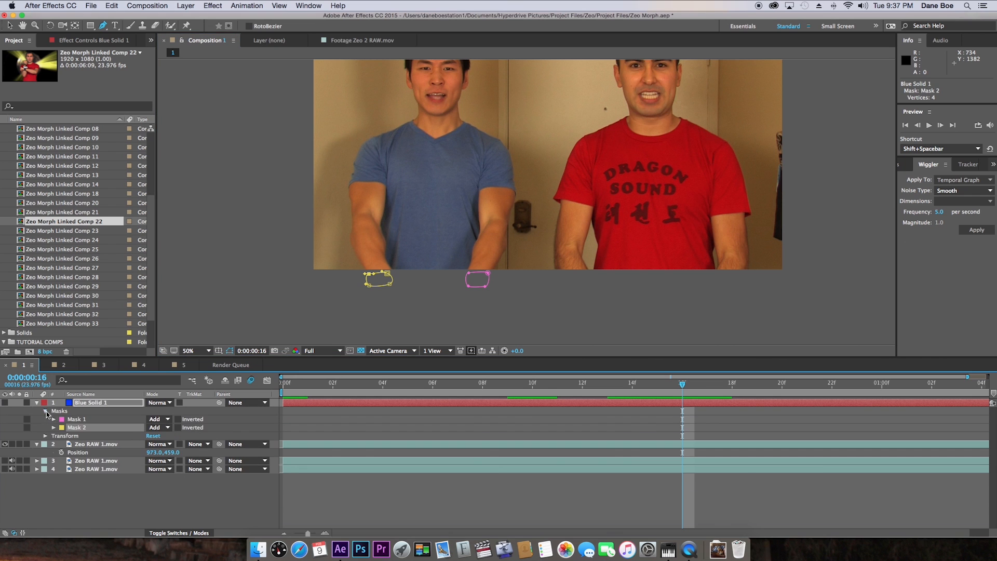
key(m)
key(m)
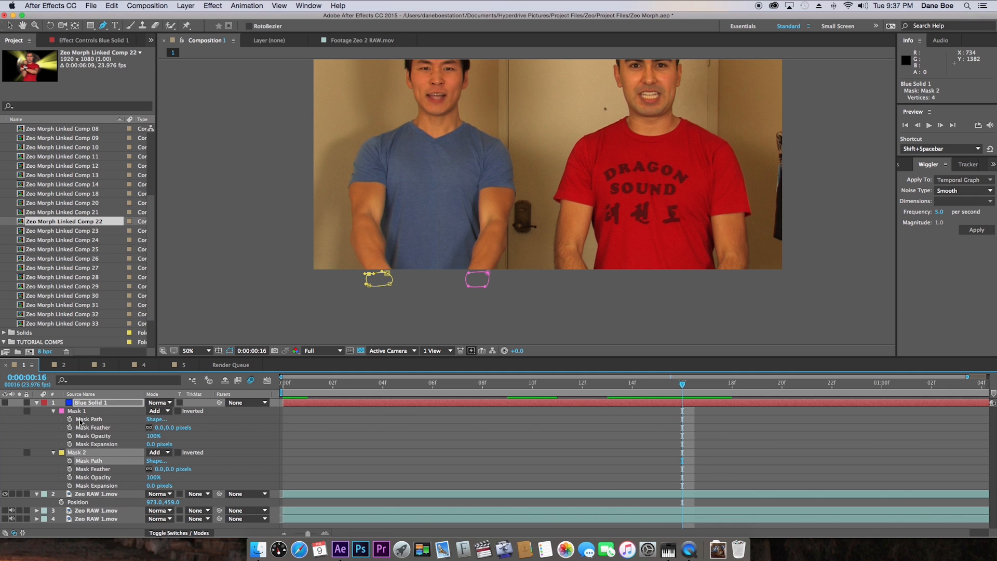
click(70, 419)
click(69, 461)
Step: Trim the blue solid layer so that it begins at frame 16
drag(279, 403, 669, 416)
key(super+z)
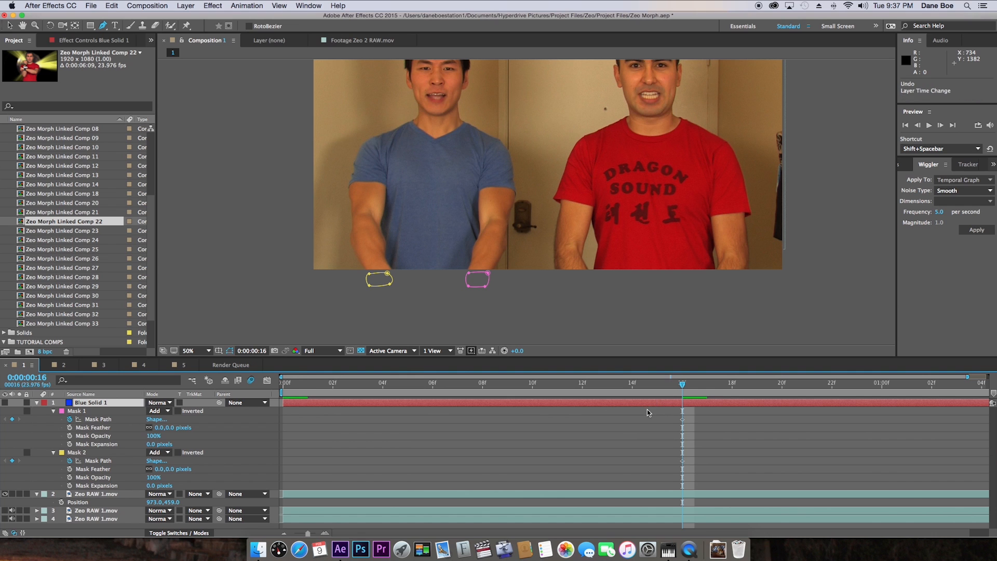
key(alt+bracketleft)
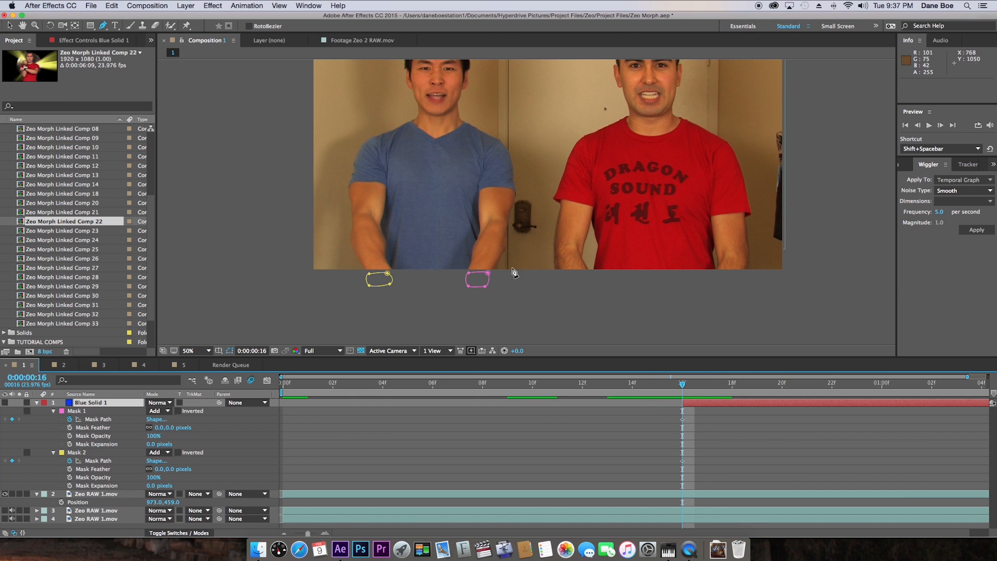
Step: At frame 22, move Mask 1 up about 506 px onto the blue shirt's left shoulder and rotate it about -51°
key(v)
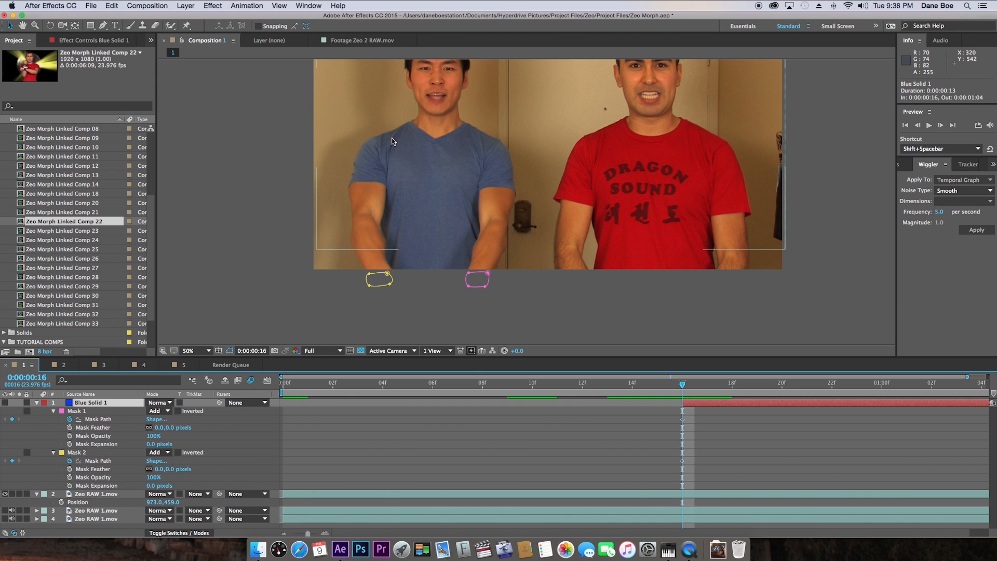
key(space)
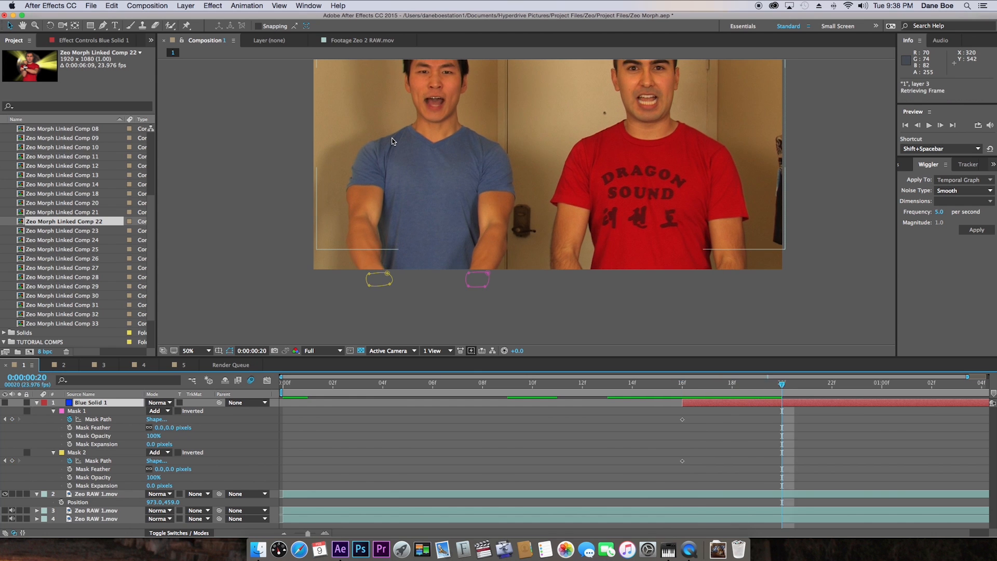
double_click(487, 273)
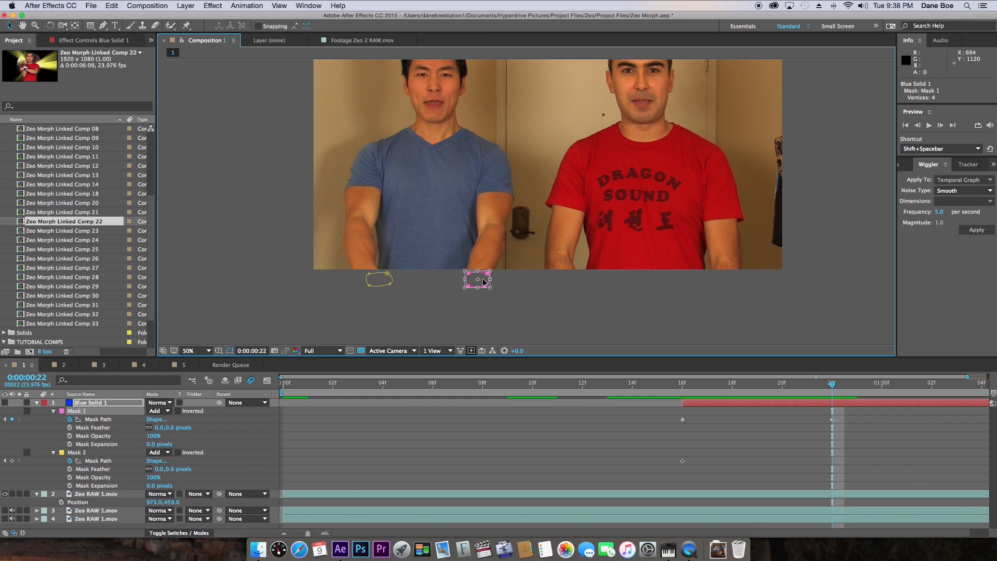
drag(483, 282, 499, 155)
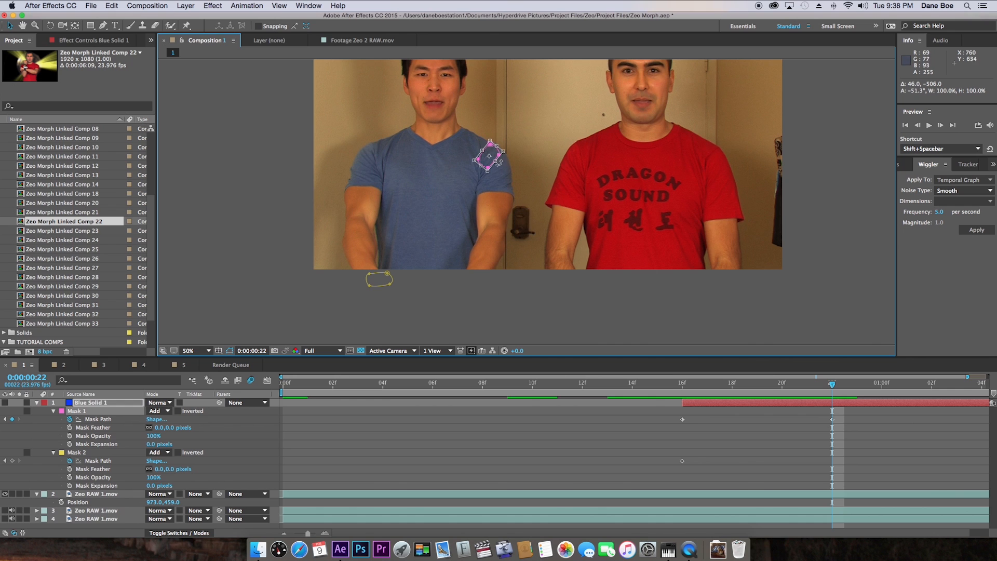
key(Return)
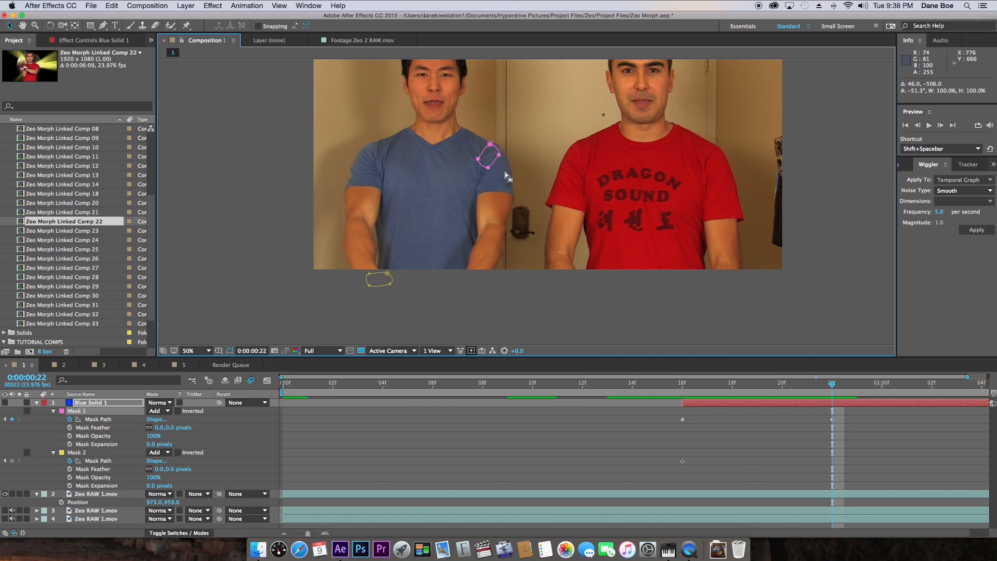
Step: At frame 22, move Mask 2 up about 504 px onto the blue shirt's right shoulder and rotate it about 43°
double_click(389, 274)
drag(387, 281, 410, 204)
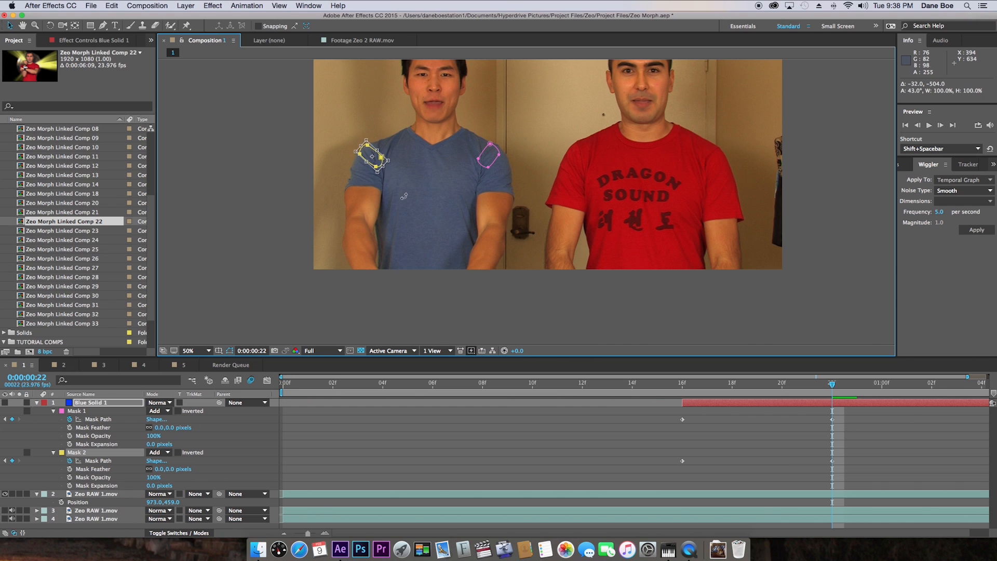
click(390, 161)
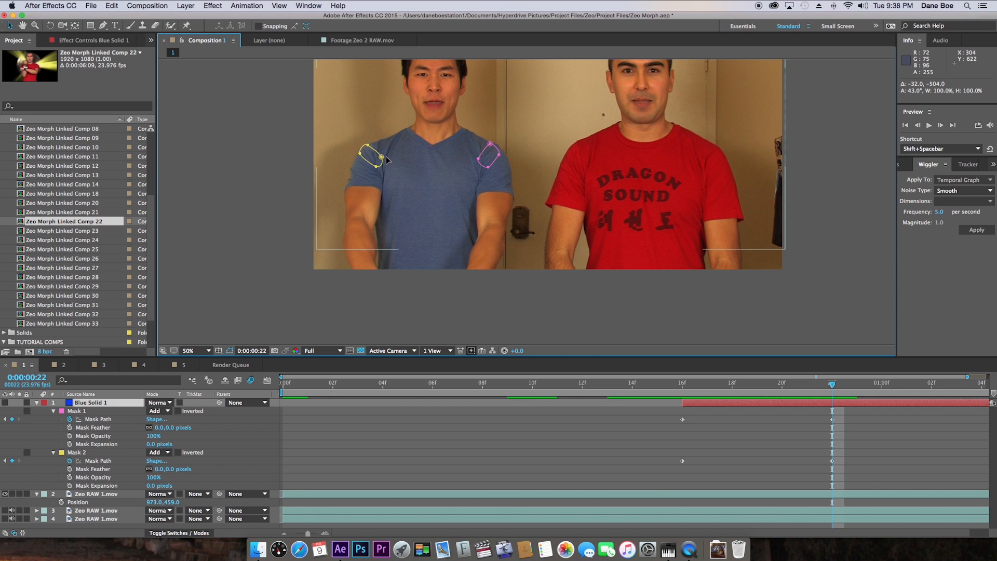
Step: At frame 22, widen both masks and shift them inward and up to the shoulders beside the blue shirt's neckline
drag(381, 157, 374, 141)
mouse_move(478, 162)
mouse_down()
mouse_move(469, 151)
mouse_move(481, 145)
mouse_up()
double_click(500, 155)
click(389, 157)
double_click(380, 159)
drag(380, 159, 420, 164)
double_click(380, 144)
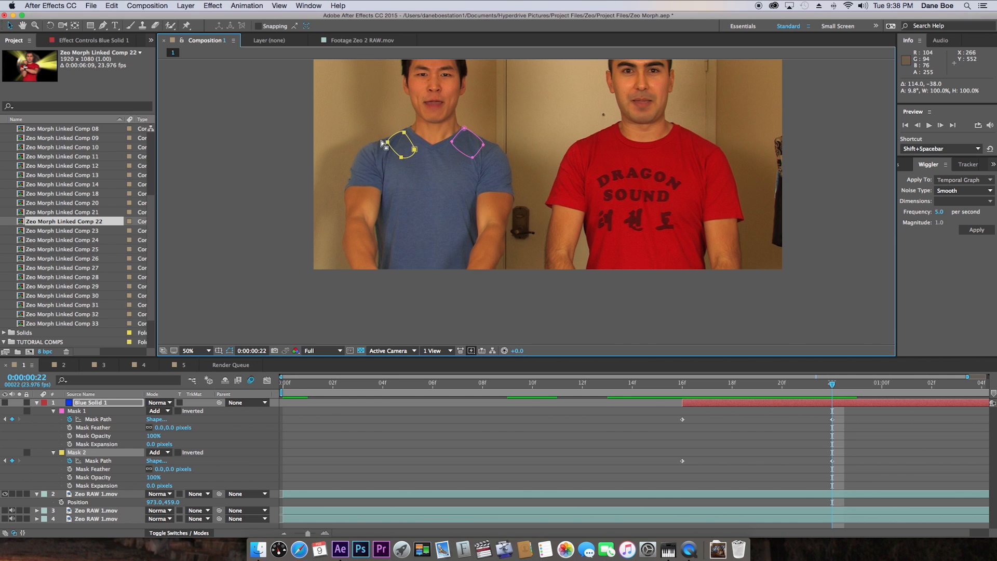
click(380, 142)
drag(387, 142, 383, 141)
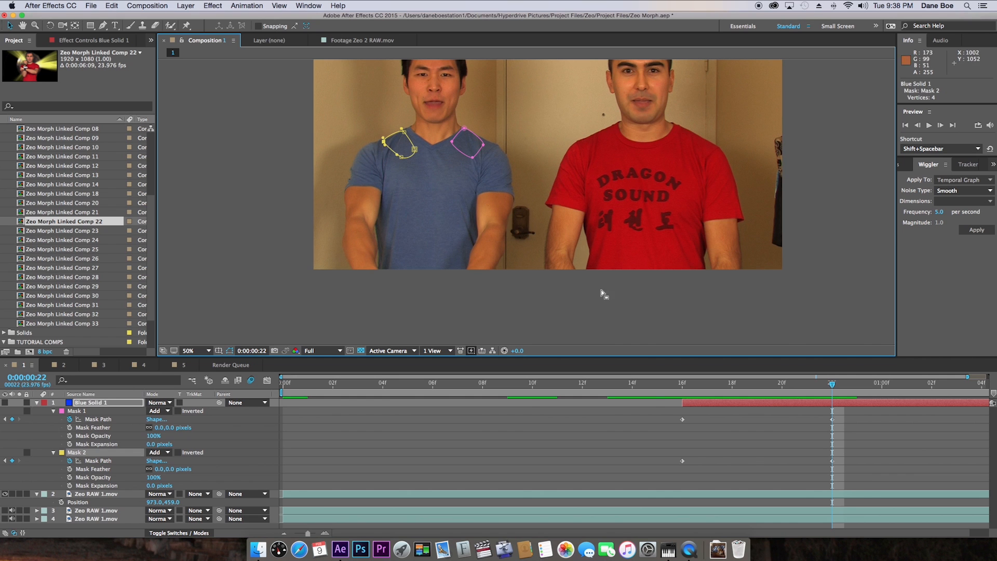
Step: At frame 19, move Mask 2 outward about 102 px onto the man in blue's right arm and rotate it about -13°
scroll(827, 435, right, 2)
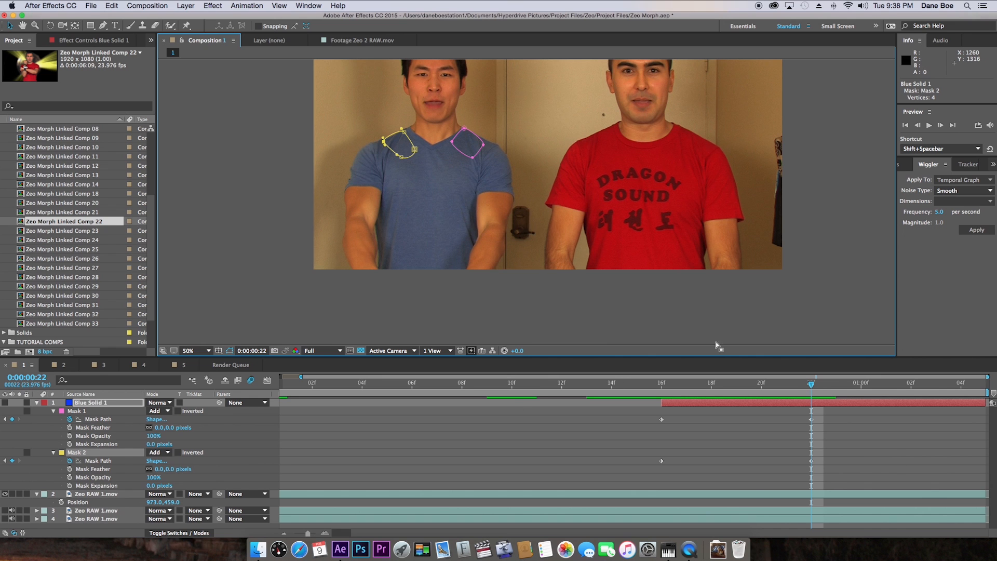
mouse_move(737, 392)
mouse_down()
mouse_move(676, 388)
mouse_move(729, 394)
mouse_up()
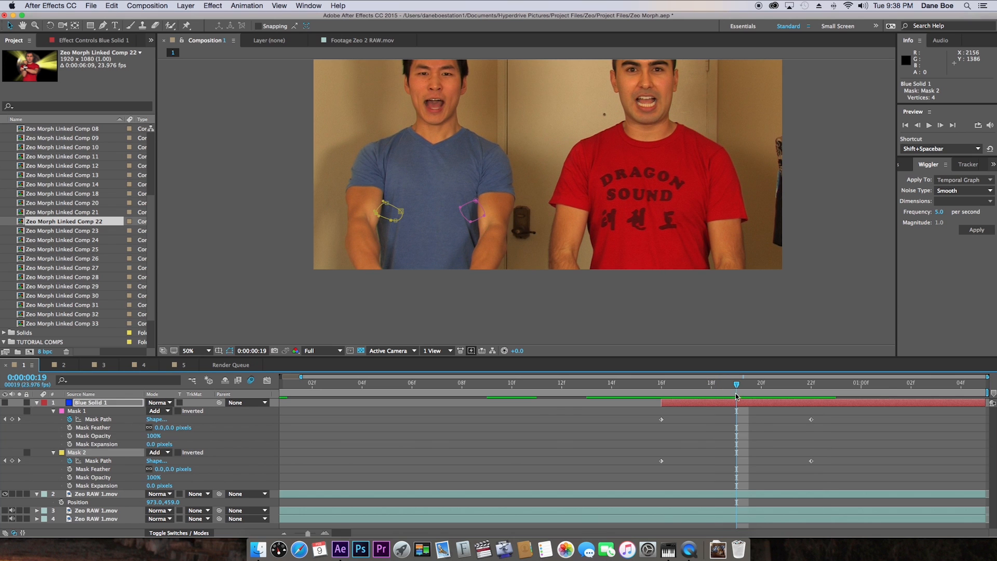
double_click(395, 223)
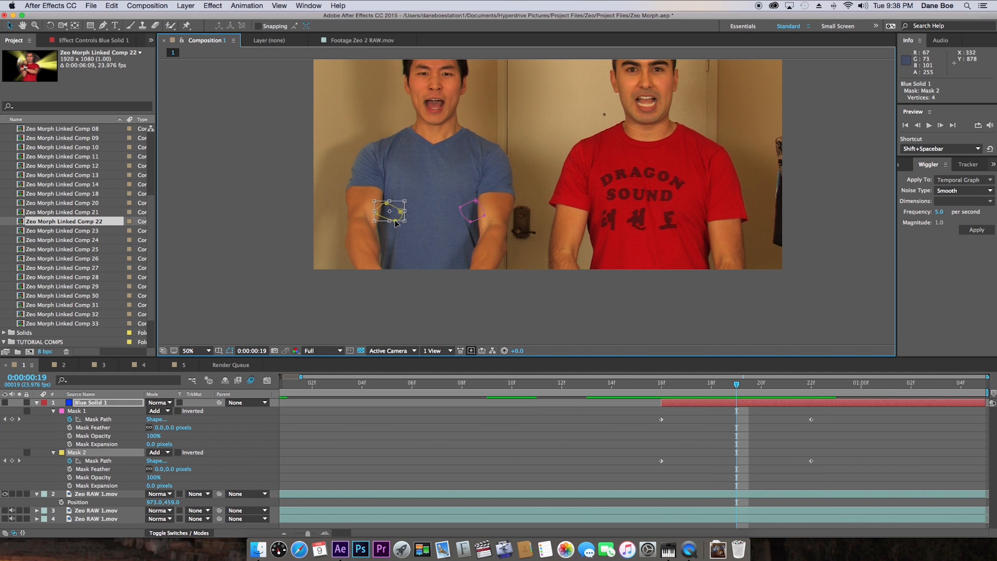
mouse_move(392, 219)
mouse_down()
mouse_move(366, 218)
mouse_move(380, 219)
mouse_up()
key(Return)
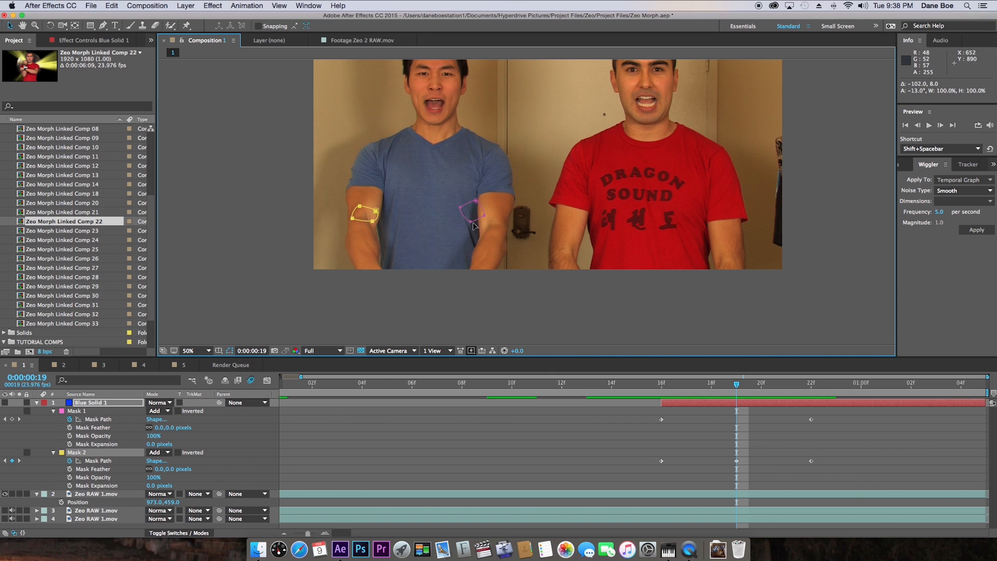
Step: At frame 19, move Mask 1 outward about 82 px and down 22 px onto his left arm, rotating it about 22°
click(470, 222)
double_click(483, 219)
drag(475, 216, 536, 244)
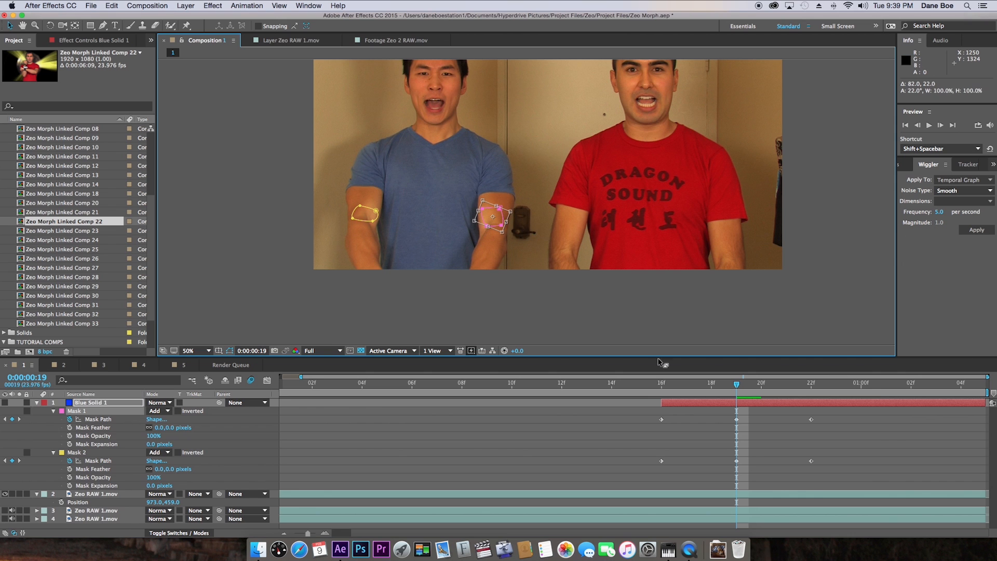
Step: Refine Mask 1's placement and adjust the corner points of both masks to span the full width of the arms at frame 19
click(706, 384)
click(741, 386)
double_click(491, 217)
drag(524, 219, 522, 226)
key(Return)
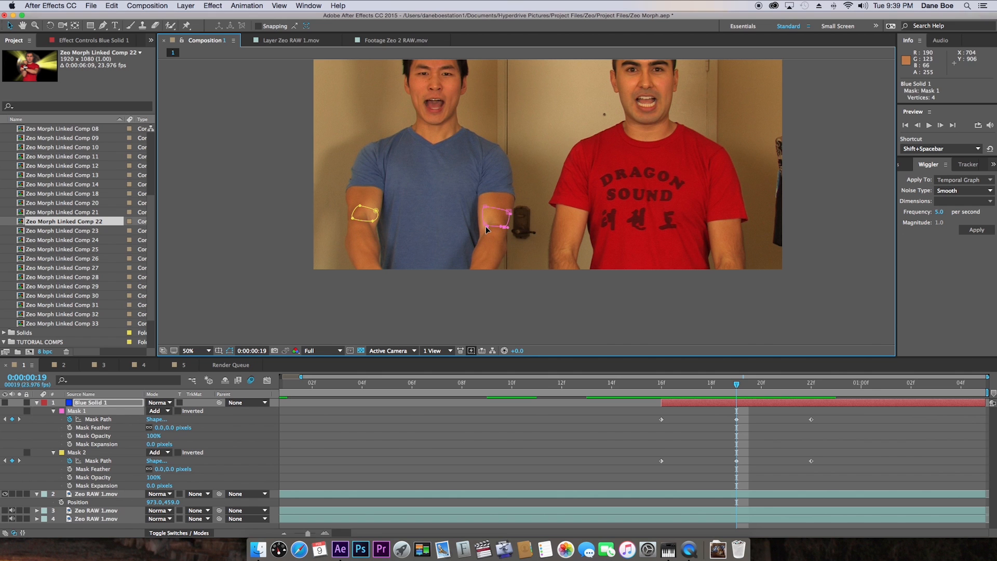
drag(487, 227, 480, 224)
drag(359, 207, 376, 228)
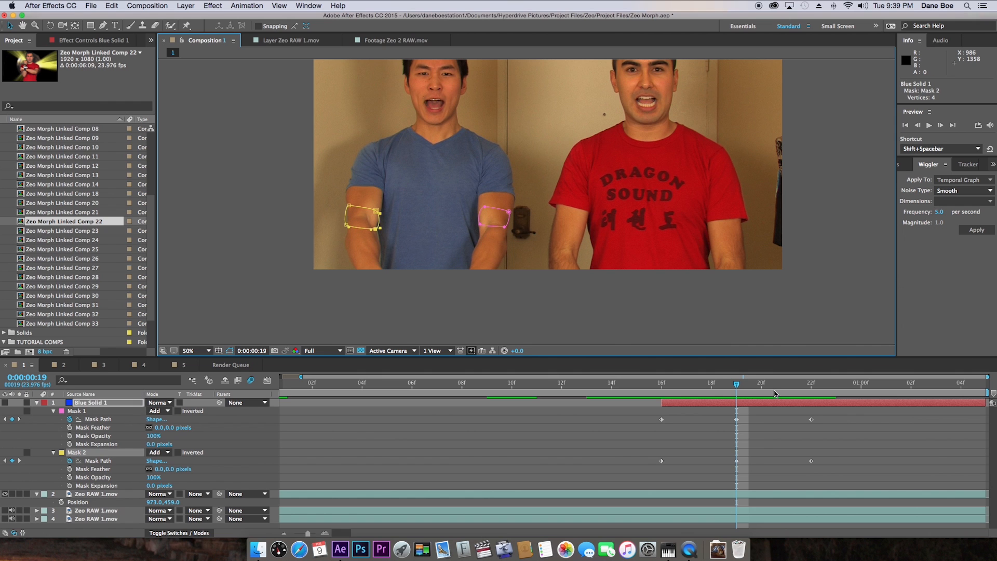
Step: At frame 18, reposition Mask 2 and then Mask 1 so they cover the man in blue's arms around the elbows
mouse_move(715, 384)
mouse_down()
mouse_move(689, 386)
mouse_move(704, 385)
mouse_up()
double_click(382, 232)
drag(372, 238, 366, 238)
double_click(505, 245)
double_click(499, 246)
drag(497, 247, 503, 247)
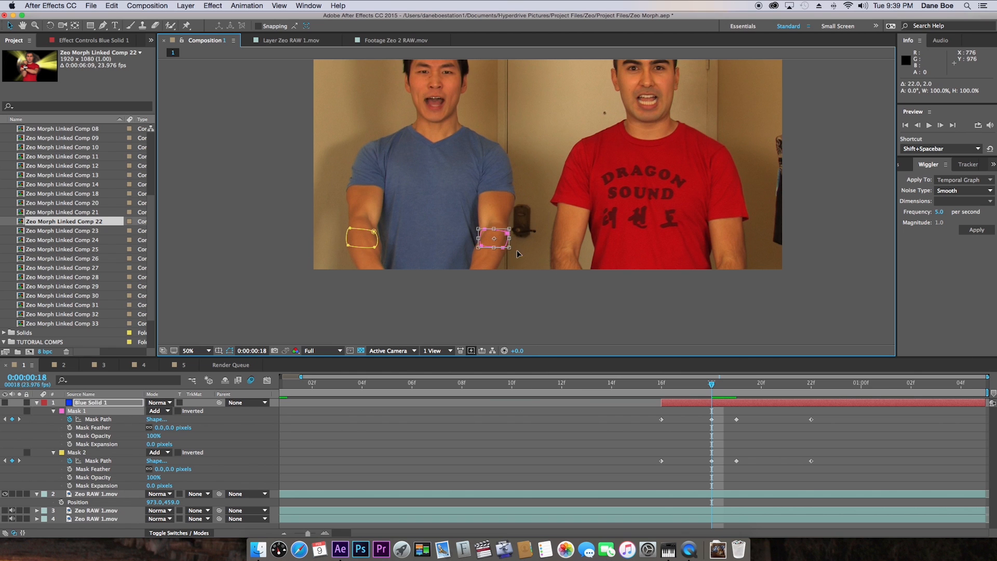
Step: At frame 21, move Mask 1 outward and up onto the outer edge of the blue shirt's left shoulder
click(760, 385)
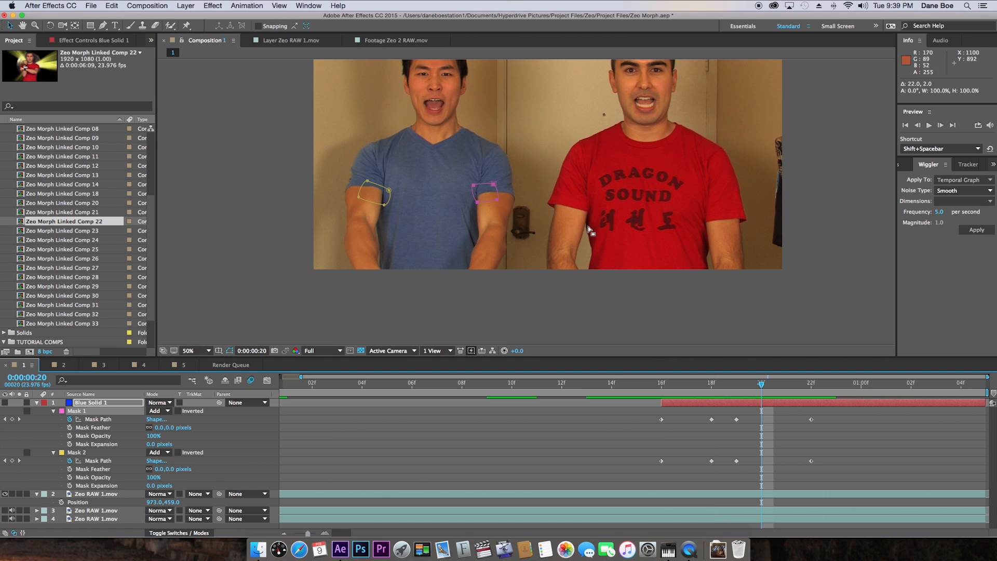
key(Page_Down)
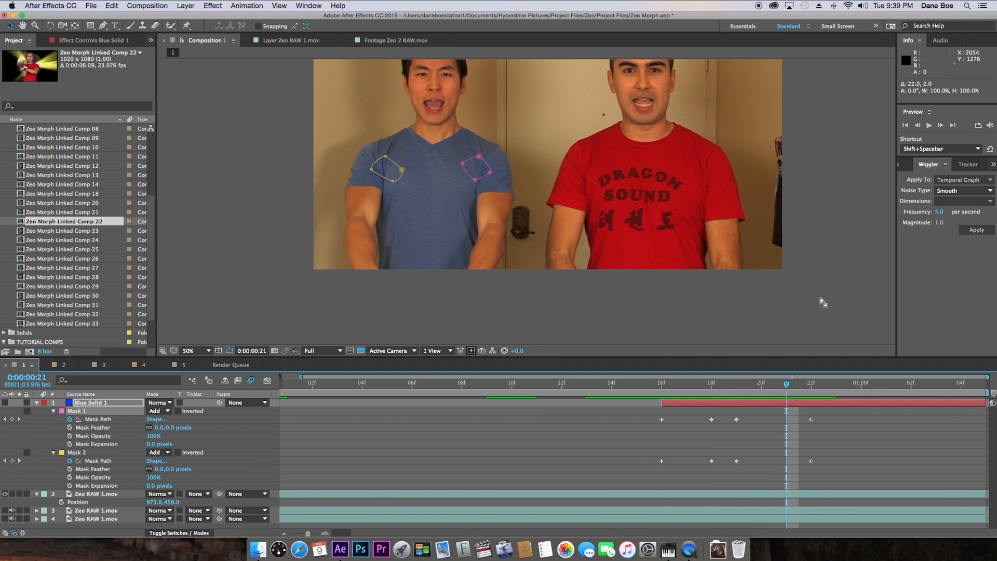
drag(490, 173, 508, 167)
Step: At frame 21 in the composition view, move Mask 2 outward about 66 px and up 32 px onto the blue shirt's right shoulder
double_click(405, 178)
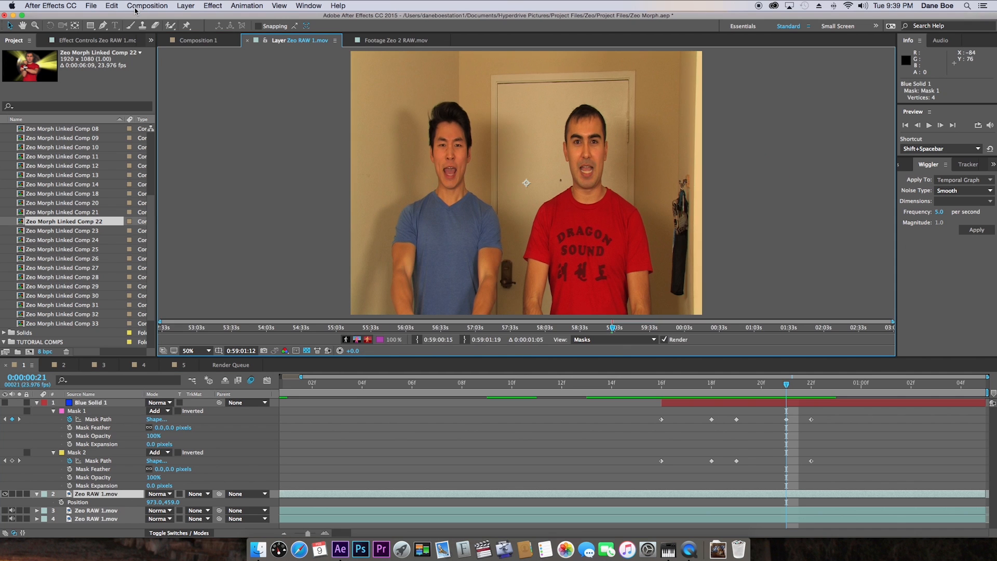
click(198, 40)
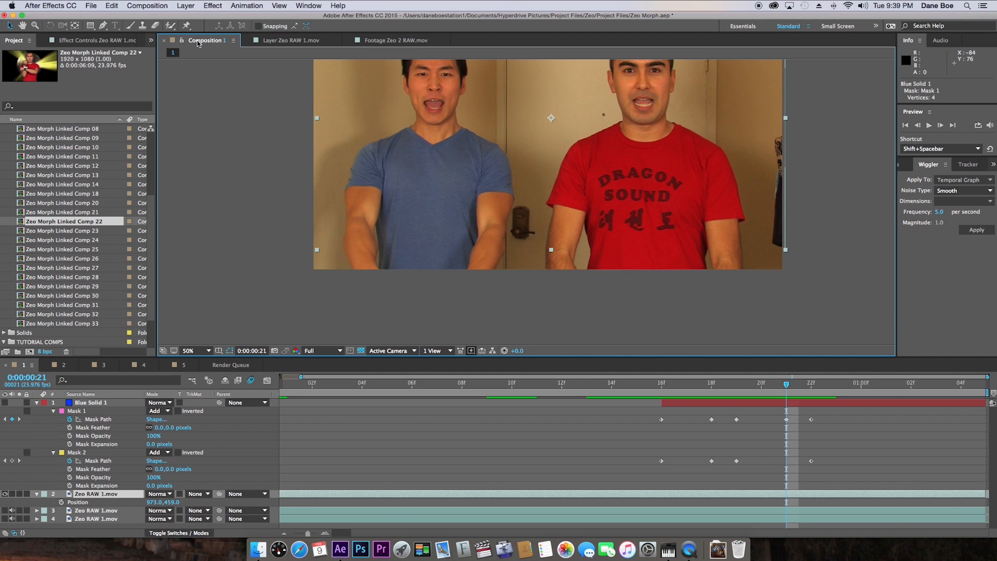
click(813, 399)
click(403, 173)
double_click(403, 173)
drag(398, 176, 380, 168)
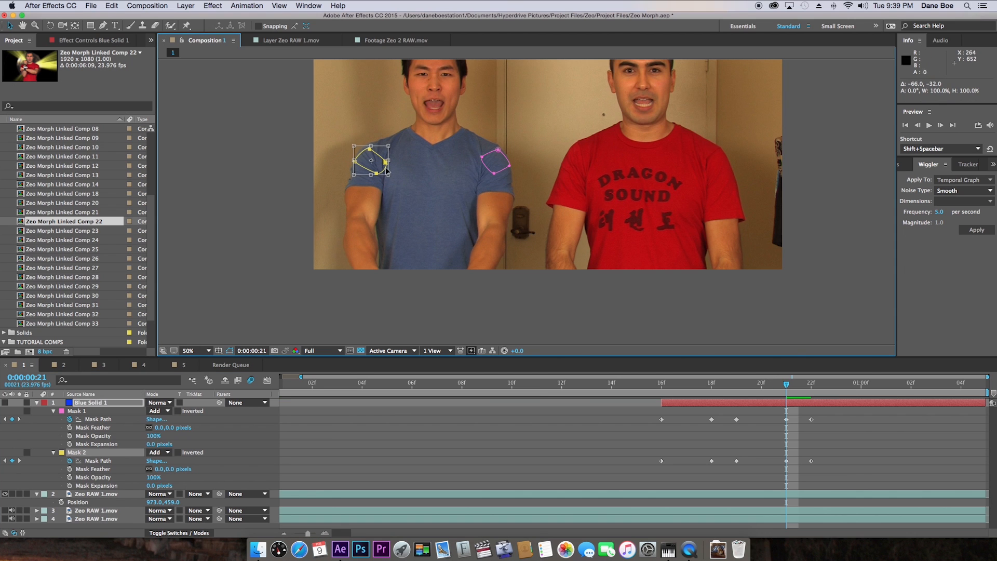
Step: At frame 22, draw a closed four-point curved mask with the Pen tool across the upper chest of the blue shirt
drag(782, 385, 763, 386)
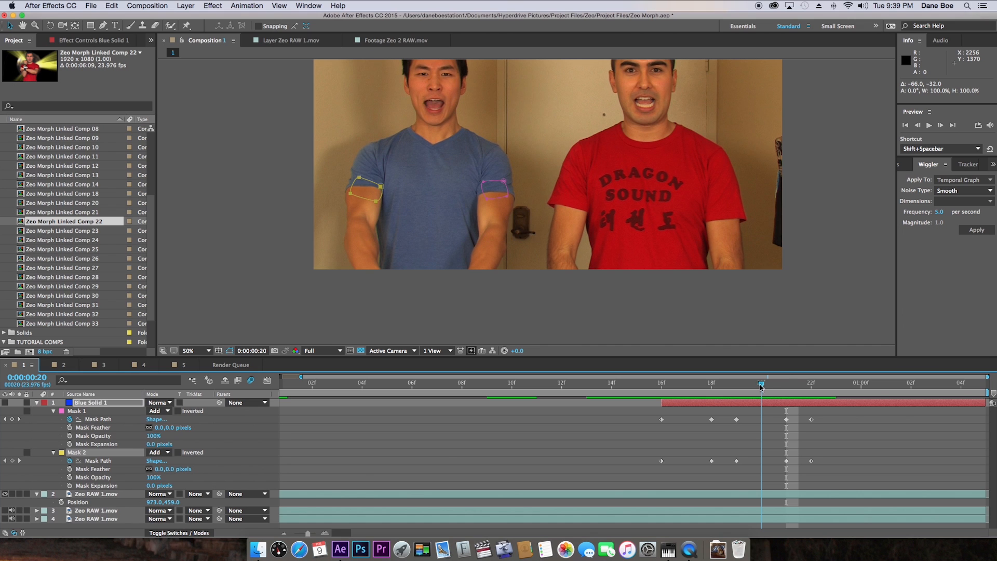
click(784, 391)
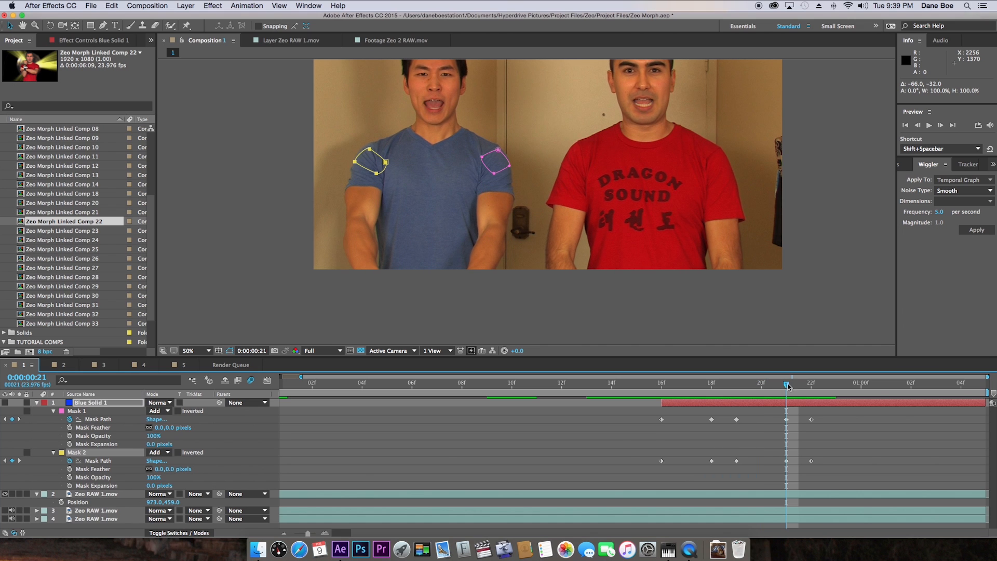
drag(785, 388, 810, 398)
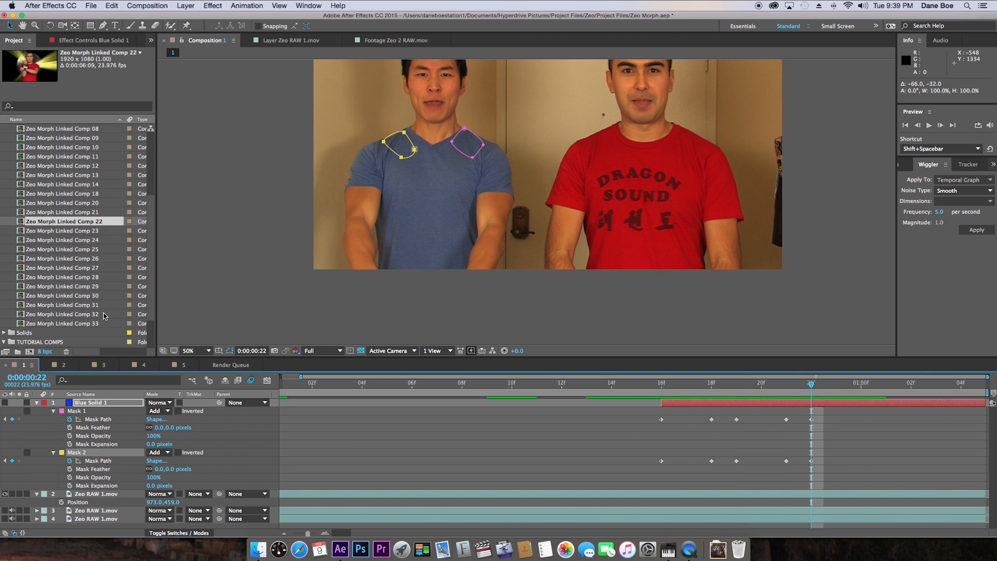
click(103, 25)
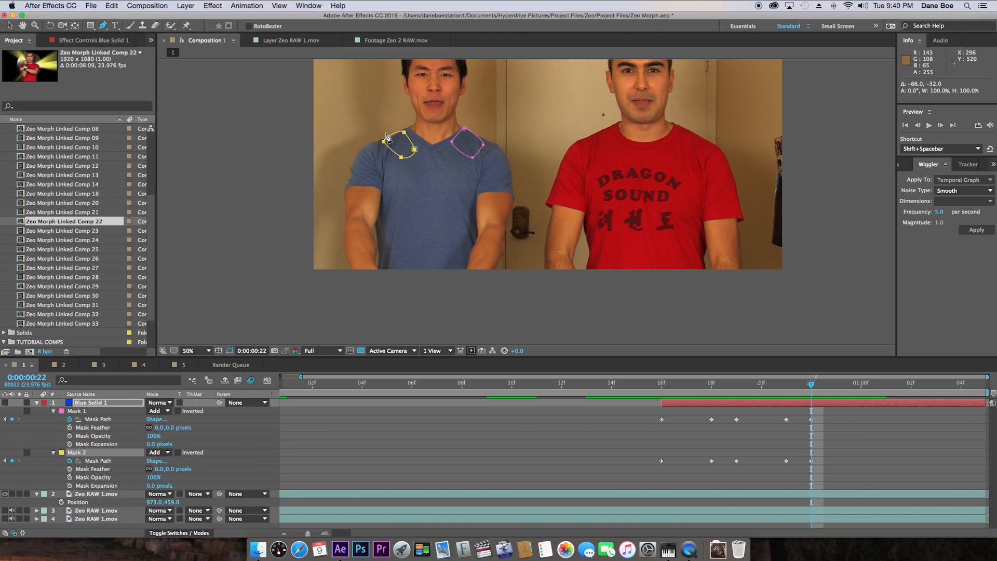
click(387, 132)
click(476, 128)
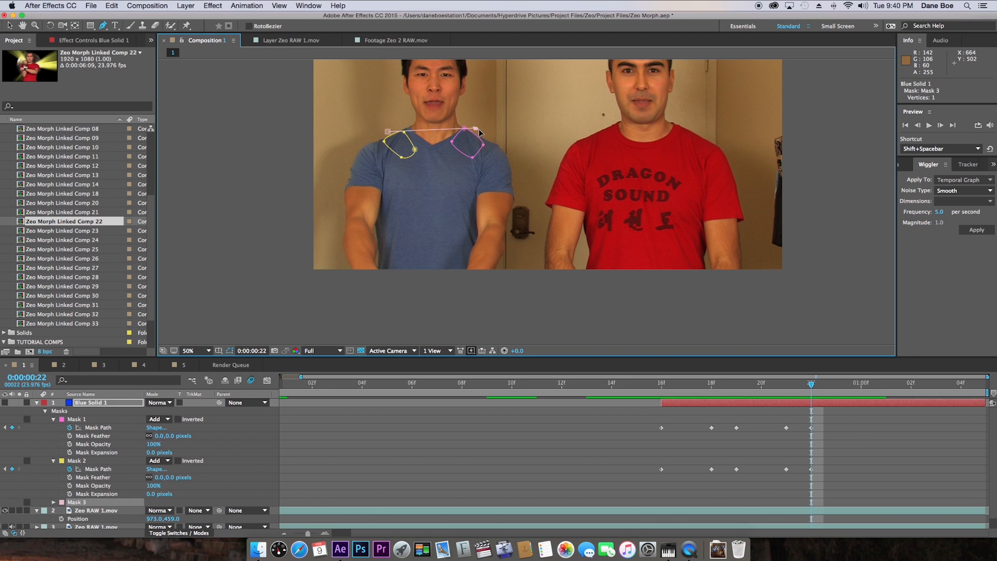
click(483, 170)
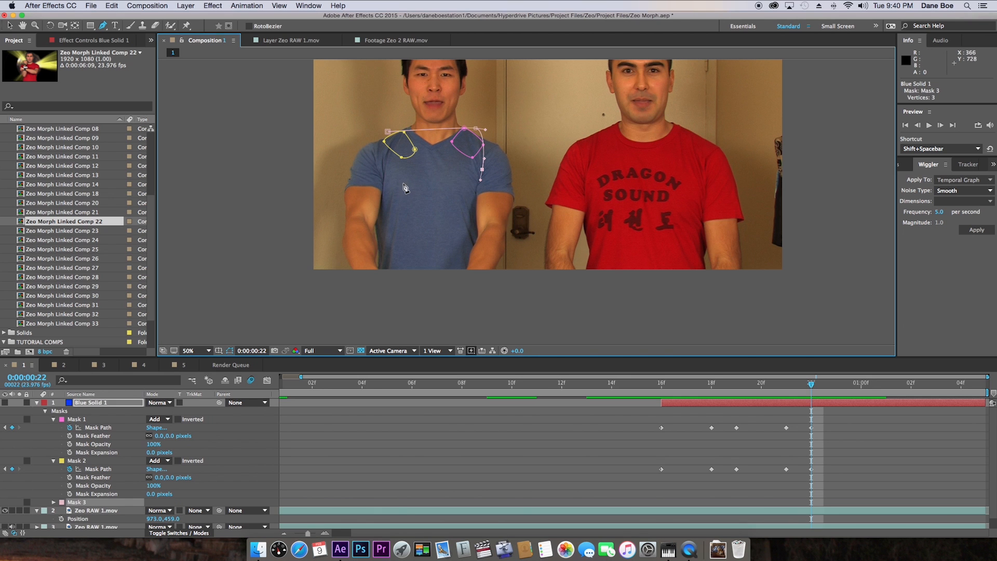
click(380, 180)
click(387, 132)
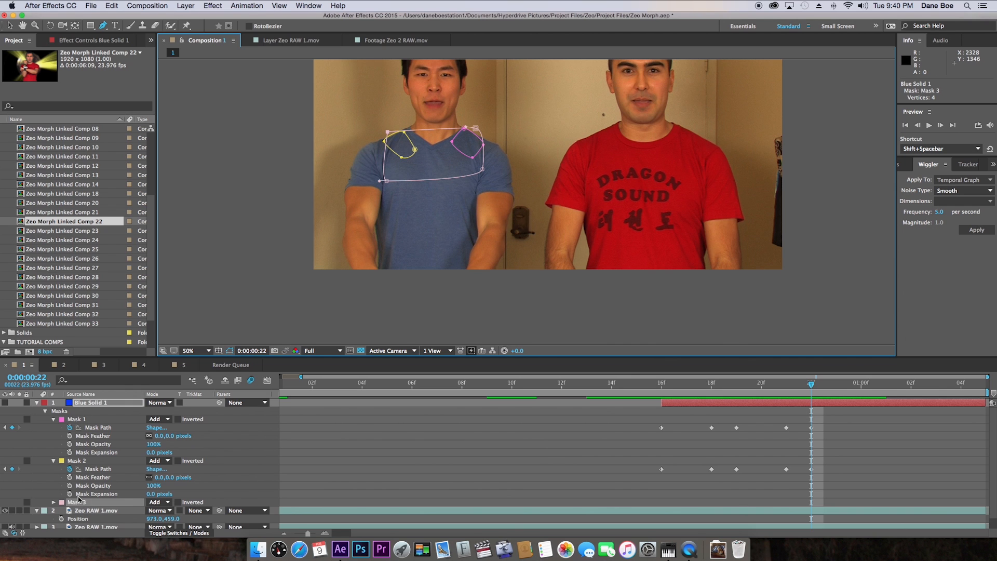
Step: Keyframe the opacity of Mask 1 and Mask 2 at 100% on frame 22 and 0% on frame 23
click(70, 486)
click(70, 444)
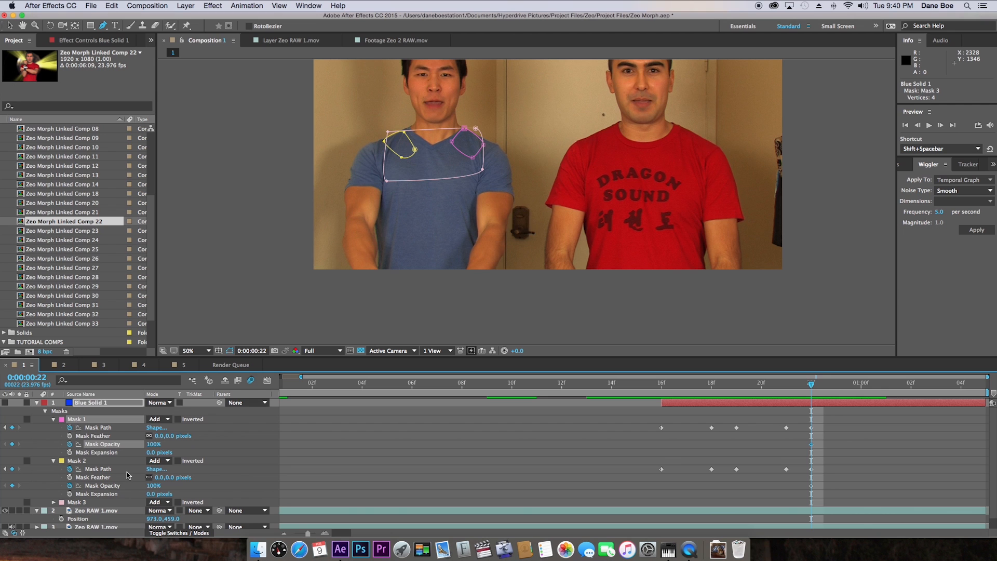
key(Page_Down)
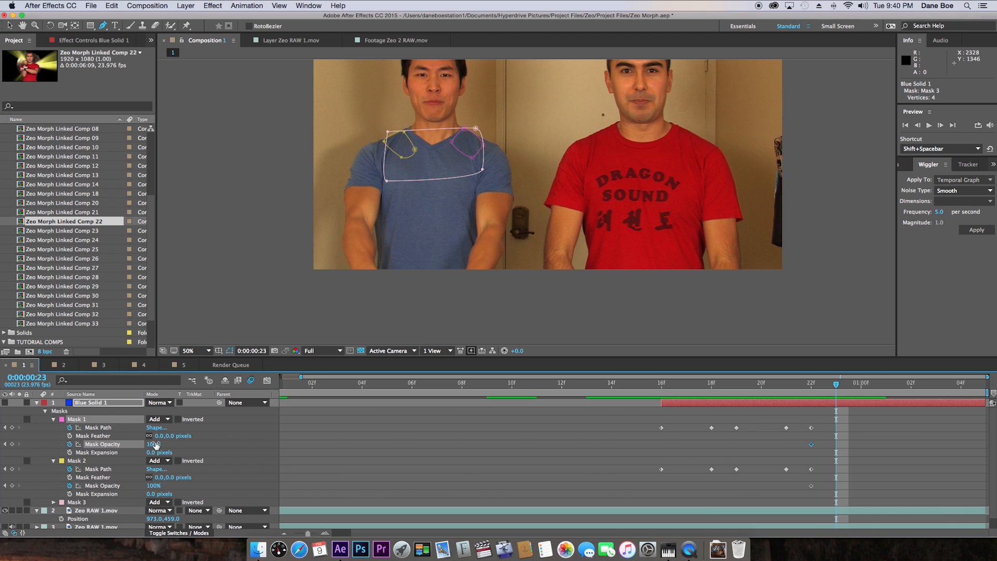
drag(154, 446, 36, 453)
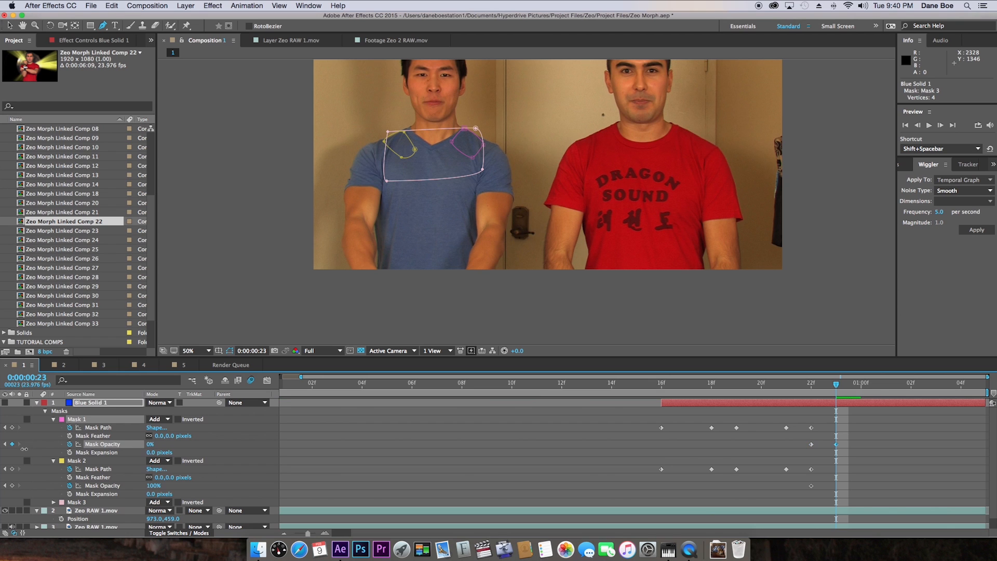
drag(153, 485, 41, 491)
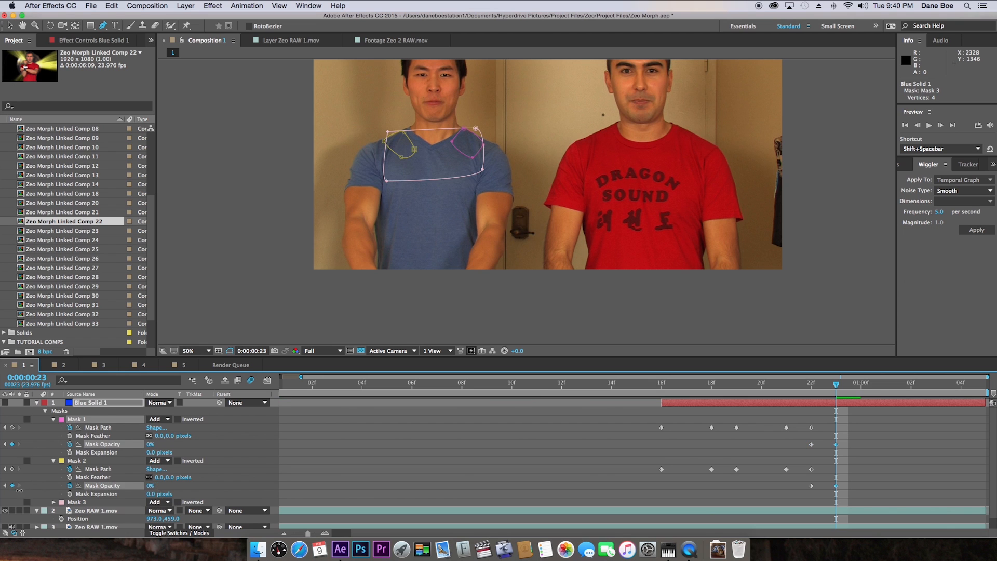
Step: At frame 22, start keyframing the path and opacity of Mask 3, the chest mask
key(Page_Up)
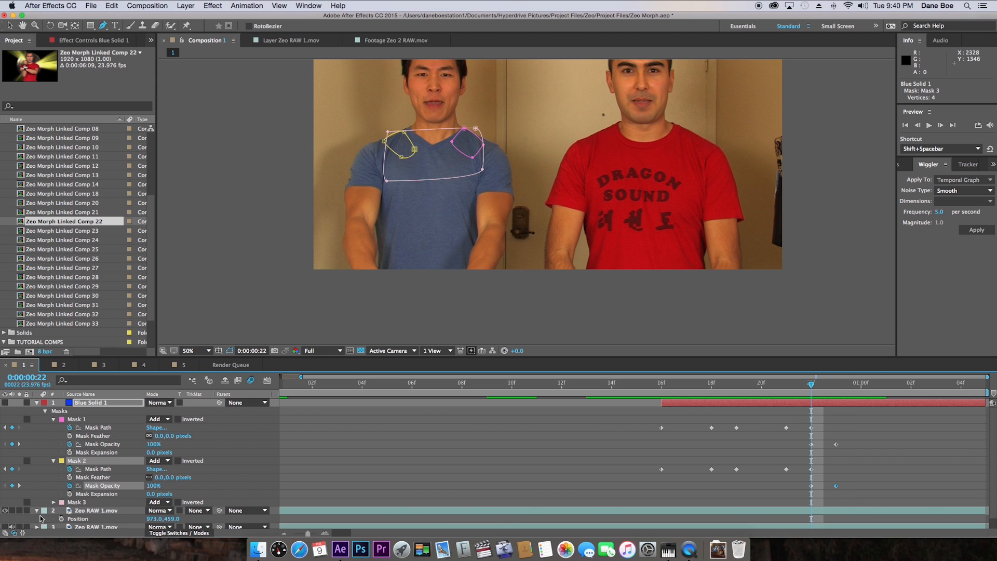
click(54, 505)
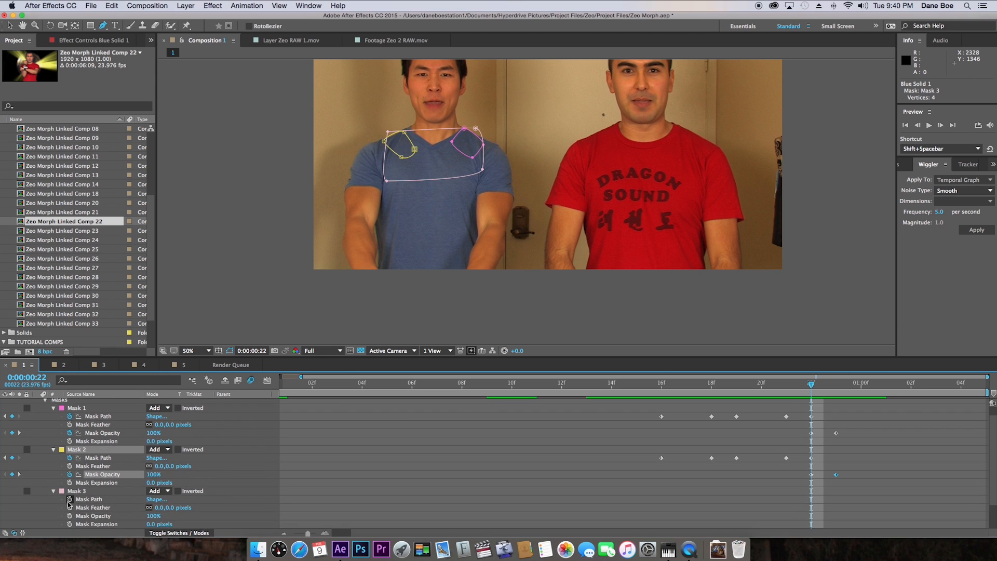
click(70, 499)
click(69, 515)
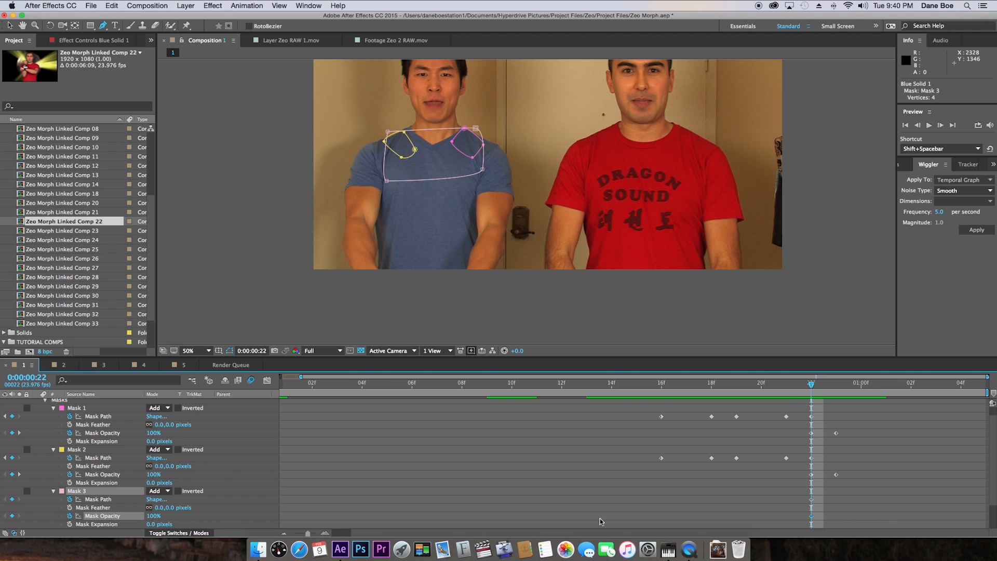
Step: Set Mask 3's opacity to 0% at frame 21 and shift its two opacity keyframes one frame later, onto frames 22 and 23
key(Page_Up)
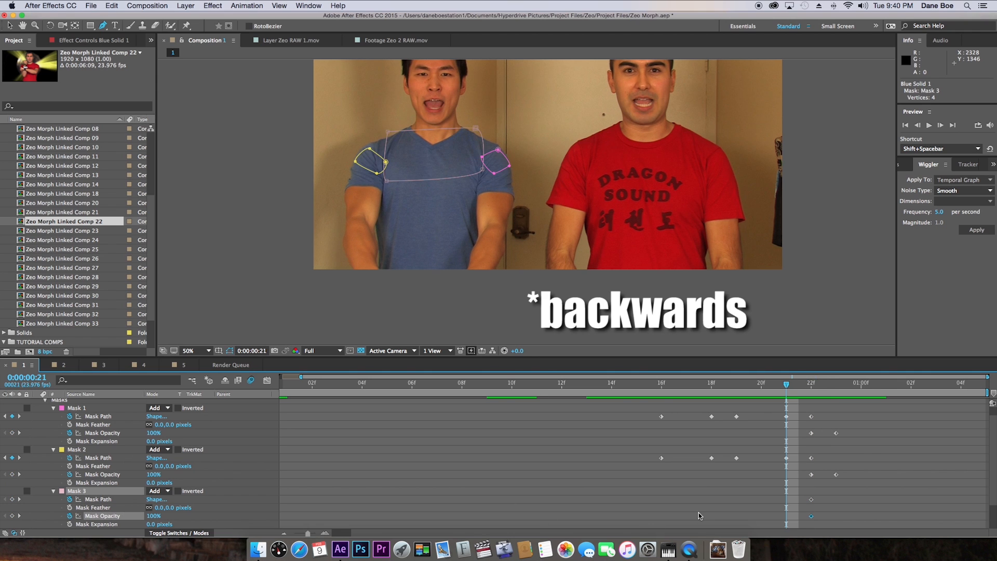
drag(154, 515, 83, 515)
drag(826, 525, 806, 520)
click(832, 387)
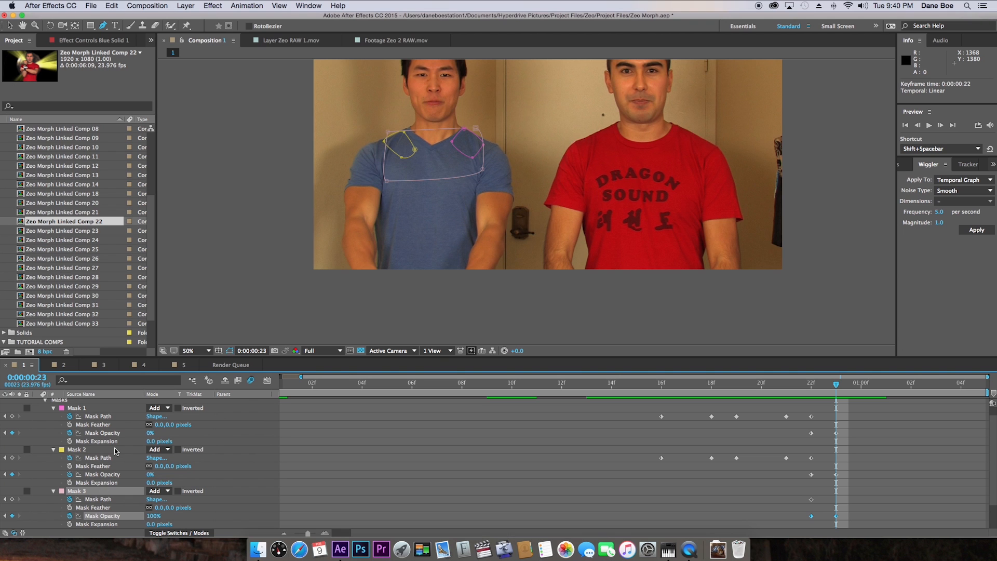
Step: At 0:00:01:04, move the whole of Mask 3 straight down until it sits below the bottom edge of the picture
key(Page_Down)
key(Page_Down)
key(Page_Down)
key(Page_Down)
key(Page_Down)
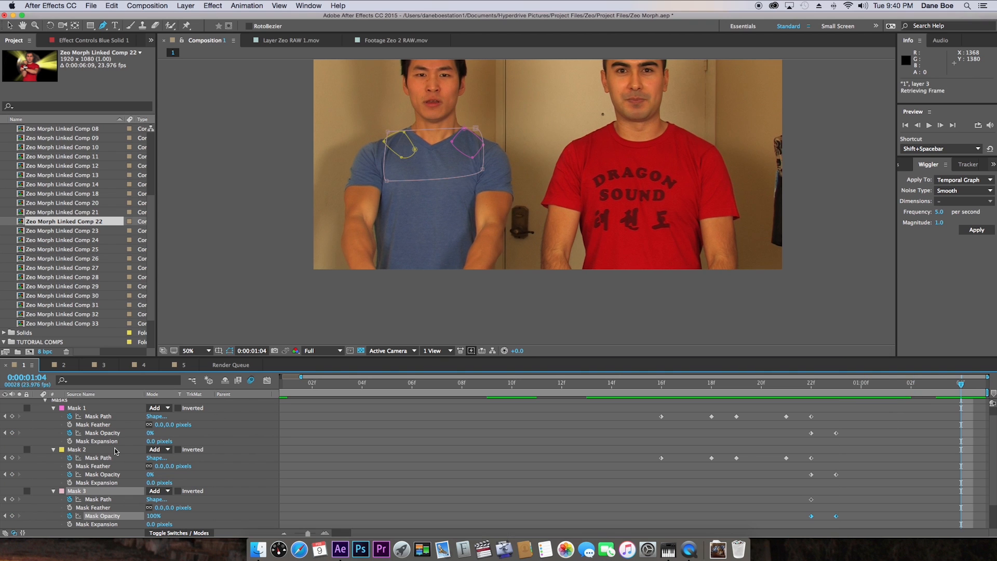
key(v)
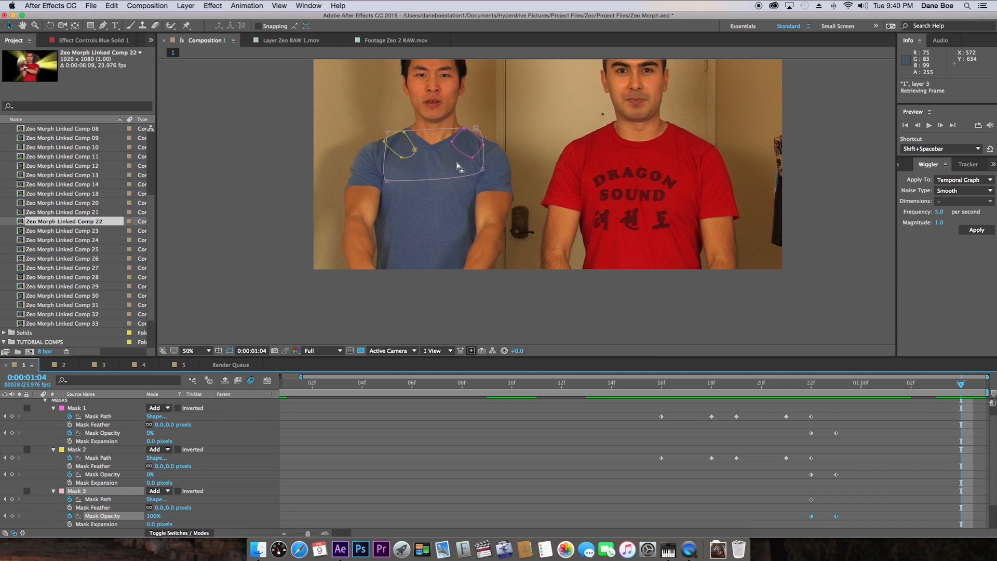
double_click(478, 174)
drag(478, 174, 483, 313)
double_click(505, 316)
click(486, 302)
drag(382, 279, 379, 280)
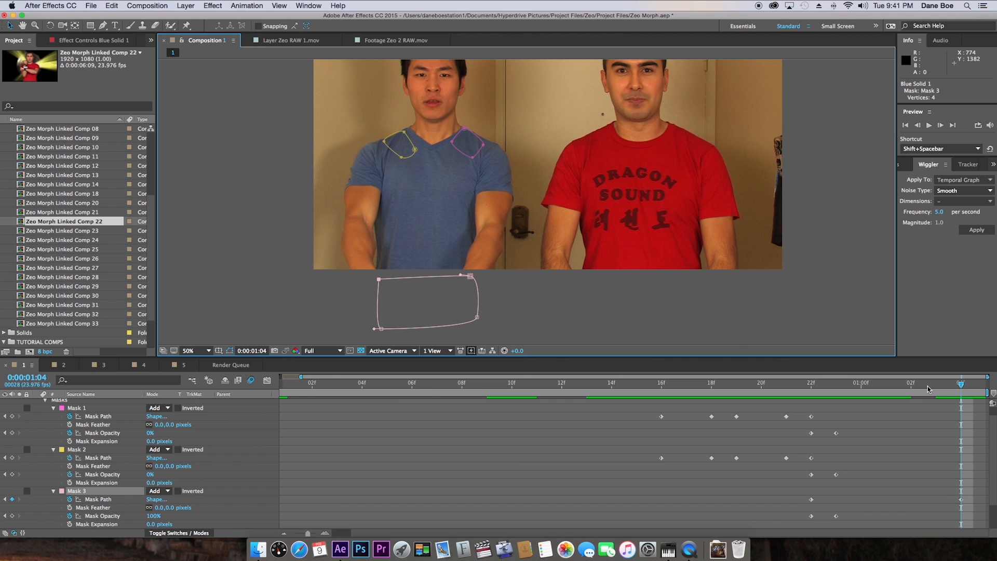
Step: Move Mask 3's last path keyframe to 0:00:01:03 and trim the end of the blue solid layer to that frame
drag(926, 385, 862, 385)
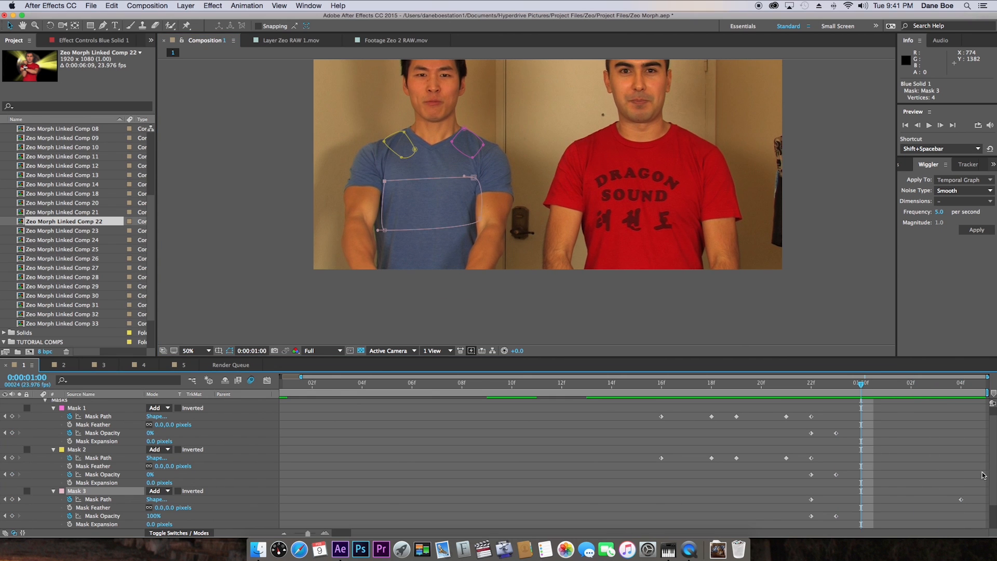
click(960, 500)
drag(959, 499, 943, 498)
click(927, 385)
scroll(953, 453, up, 1)
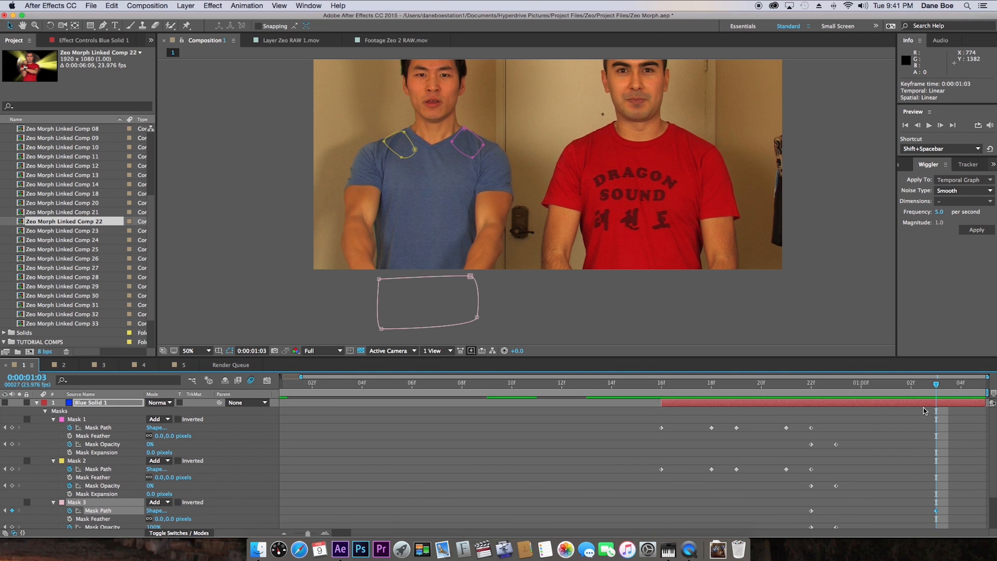
key(alt+bracketright)
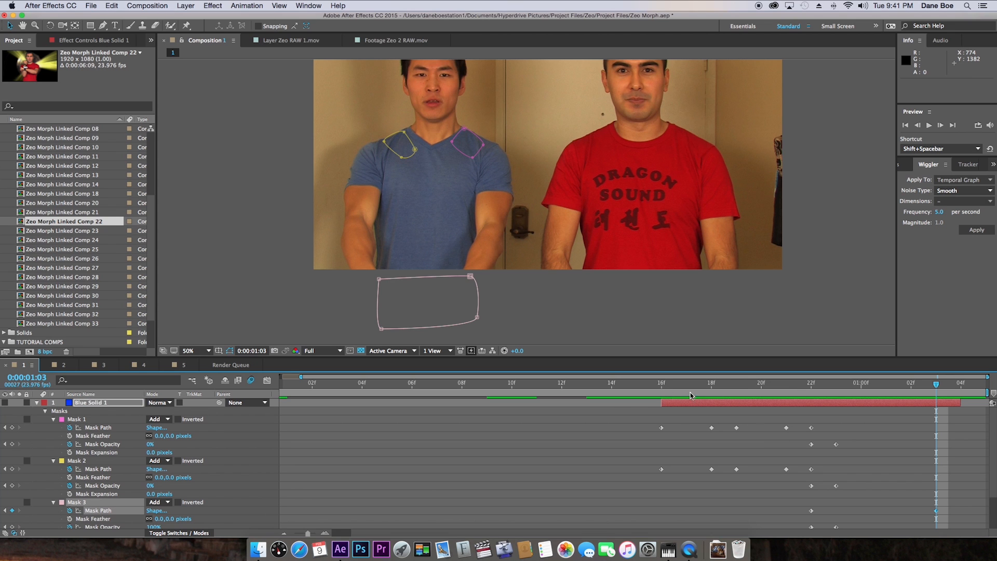
Step: Make the blue solid visible and preview its mask animation from frame 22
drag(656, 386, 811, 386)
scroll(145, 398, left, 1)
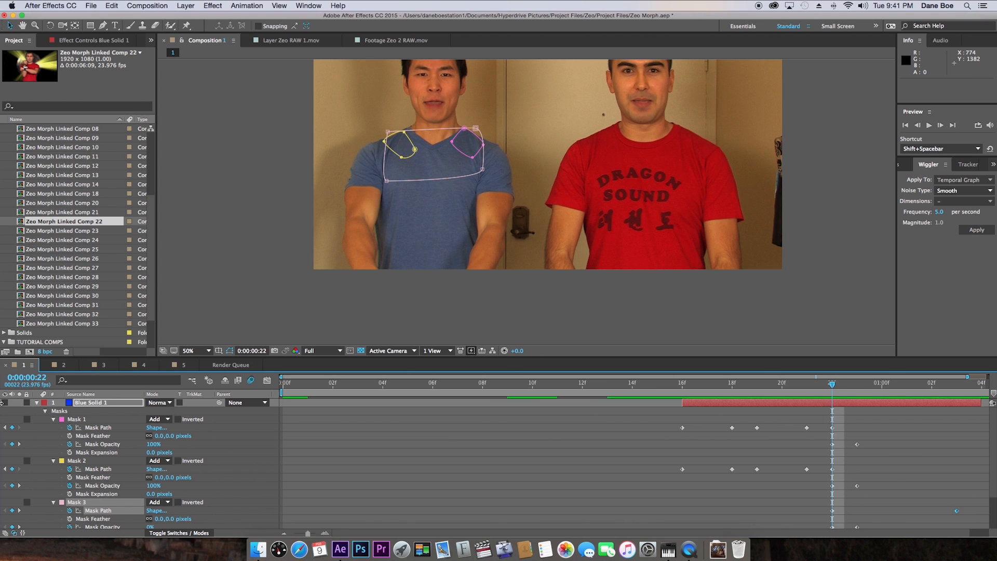
click(4, 402)
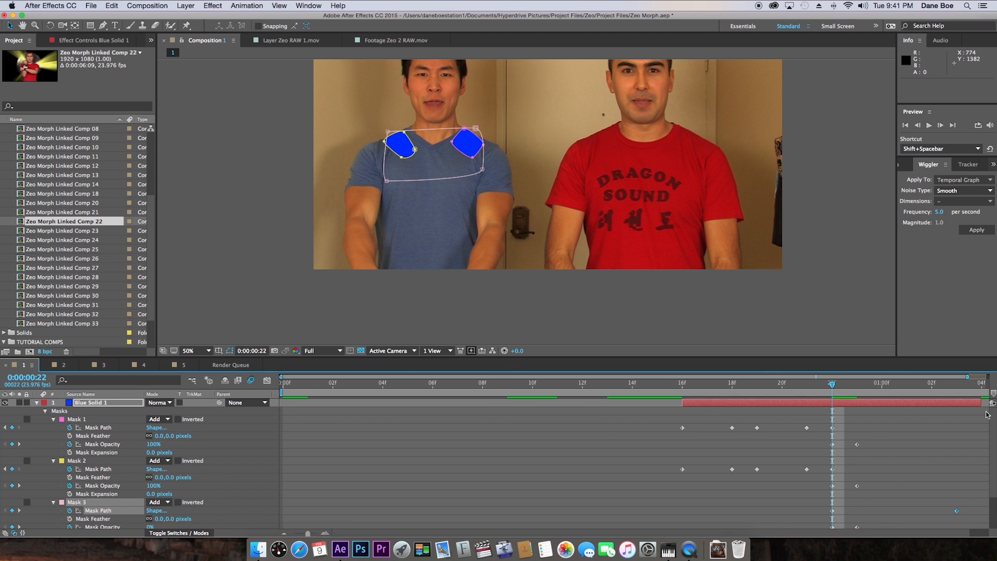
key(space)
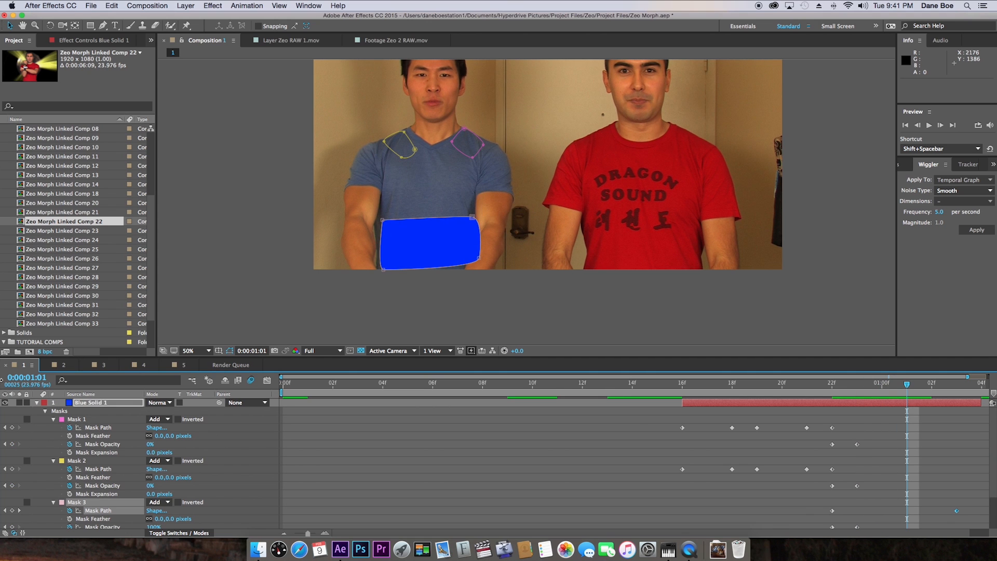
click(663, 416)
click(683, 389)
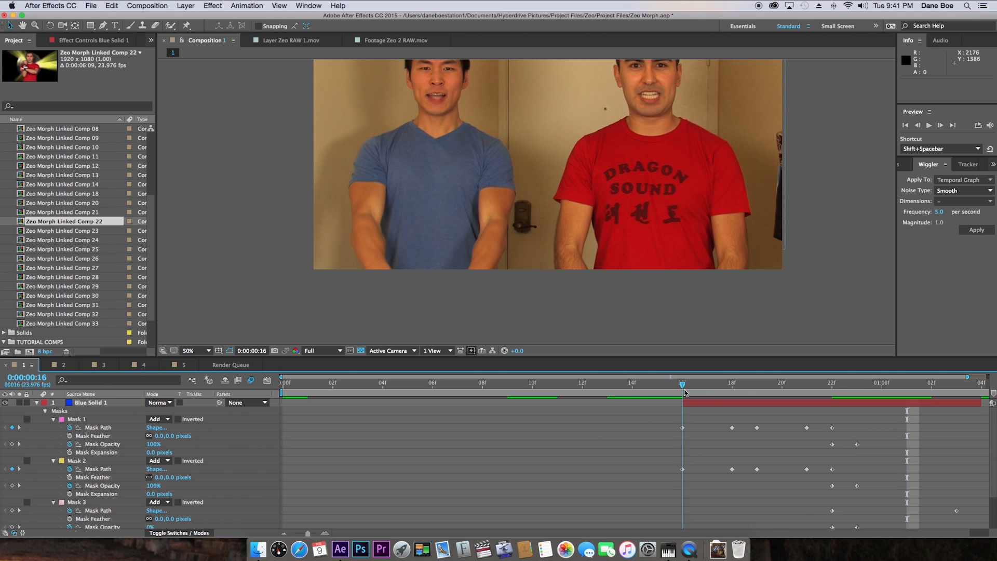
key(Home)
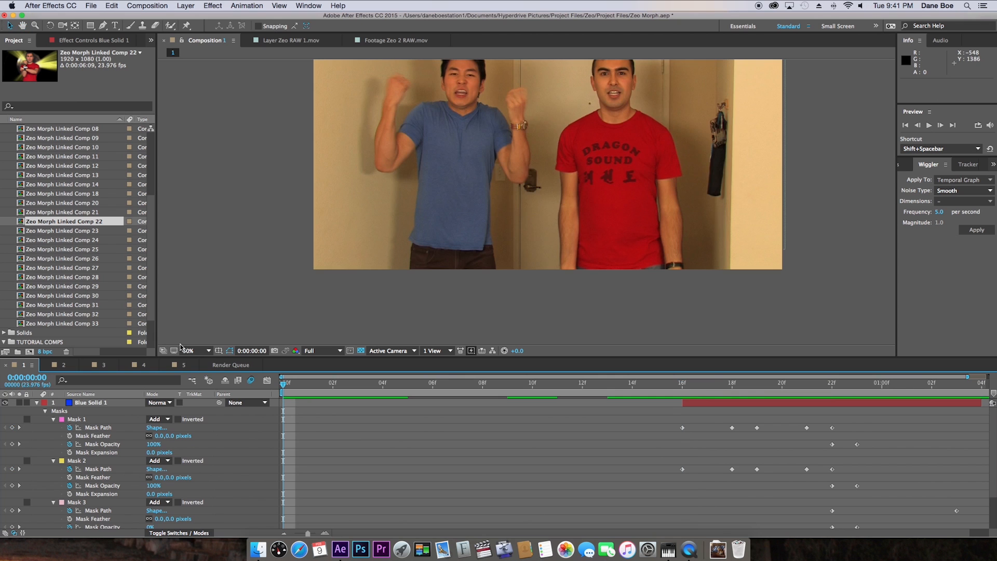
Step: Set the feather of Mask 1, Mask 2 and Mask 3 to 64 pixels each
click(208, 351)
click(209, 361)
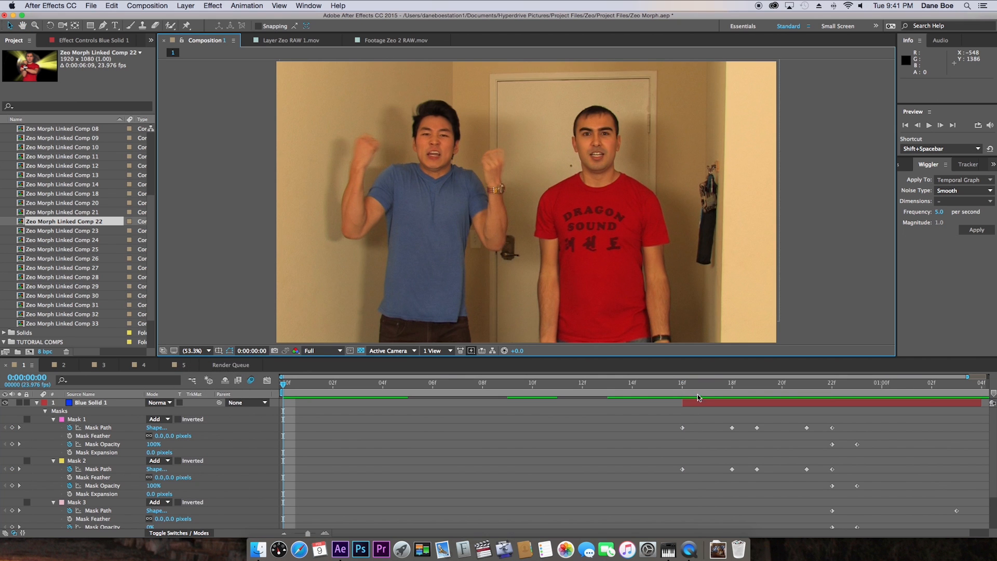
click(750, 394)
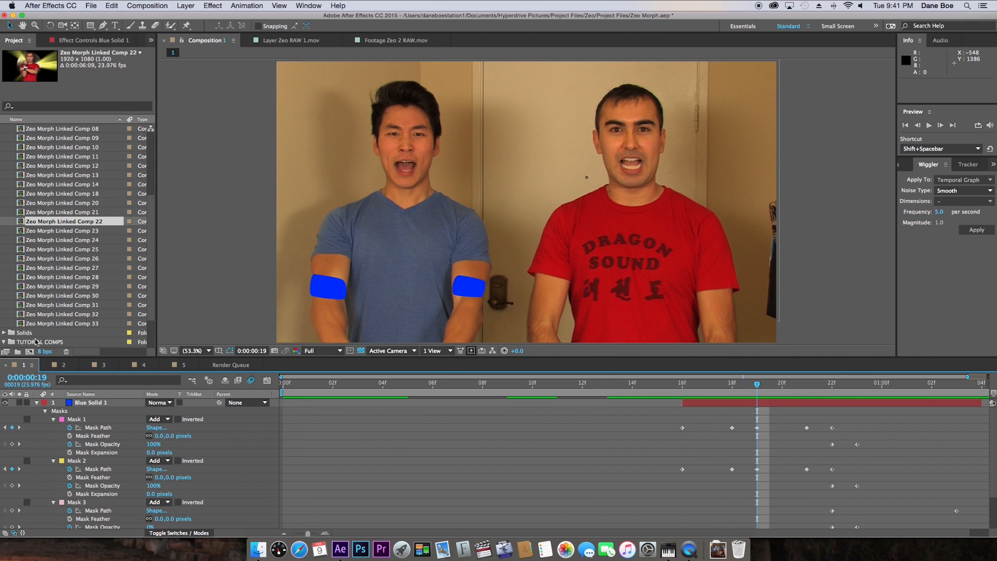
drag(173, 440, 205, 437)
click(170, 478)
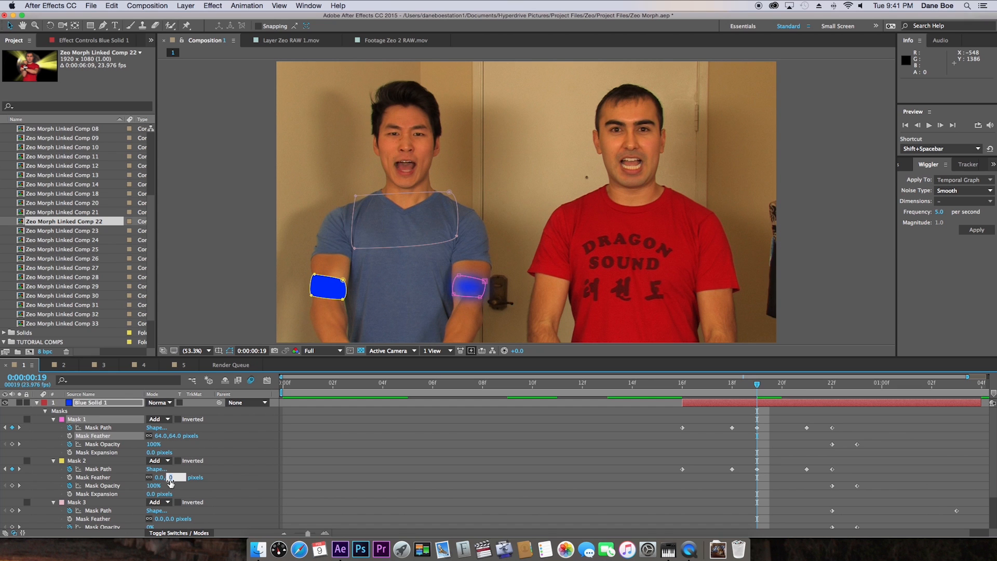
text(64)
key(Return)
scroll(238, 472, down, 3)
click(172, 474)
text(64.0 pixels)
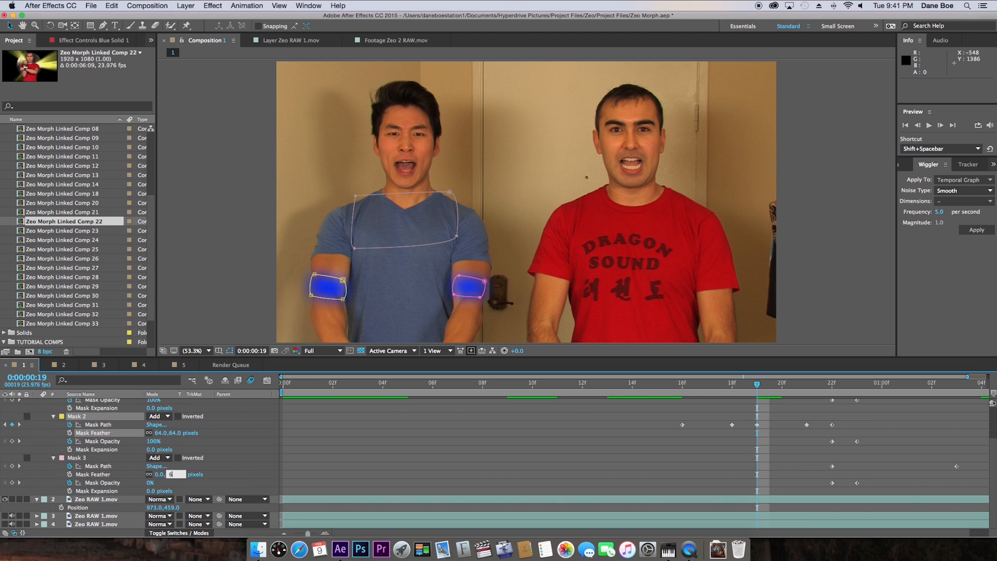
key(Return)
Step: Check the chest mask at frame 23 and increase Mask 3's feather to 100 pixels
drag(828, 395, 868, 396)
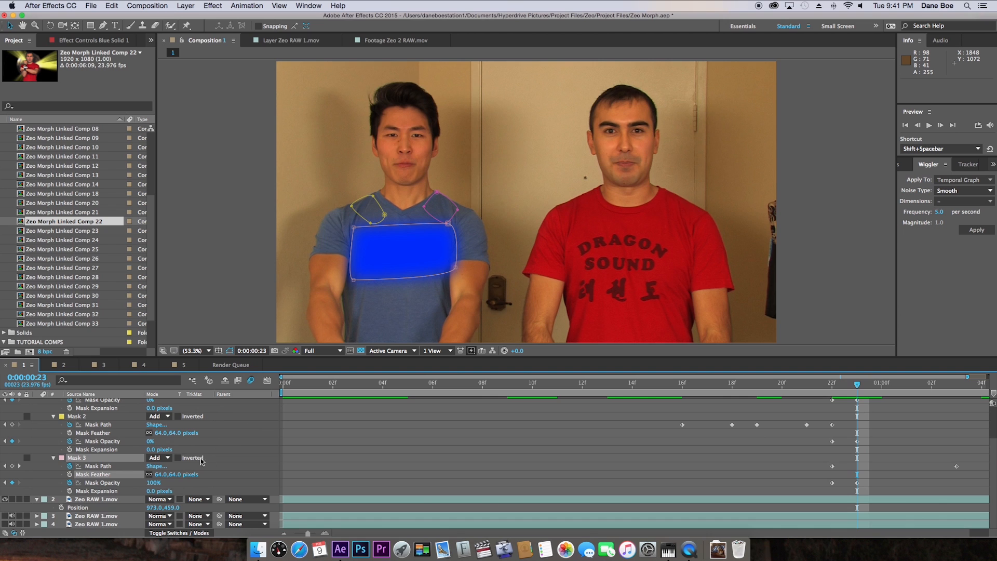
click(175, 475)
text(80)
key(Return)
click(175, 474)
text(100)
key(Return)
scroll(287, 434, up, 3)
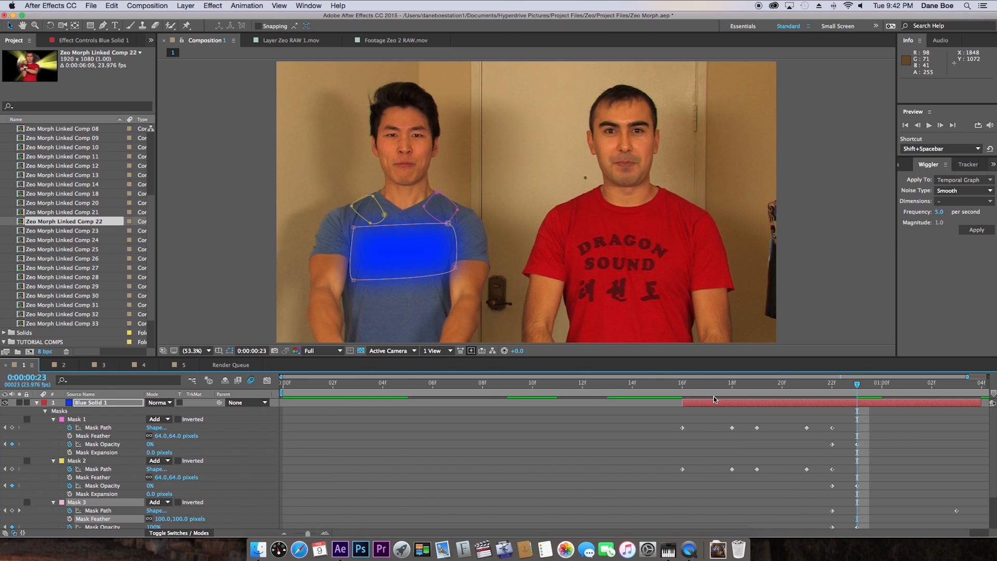
Step: Show the layer switches at frame 20 and enable motion blur for the blue solid
drag(684, 387, 779, 398)
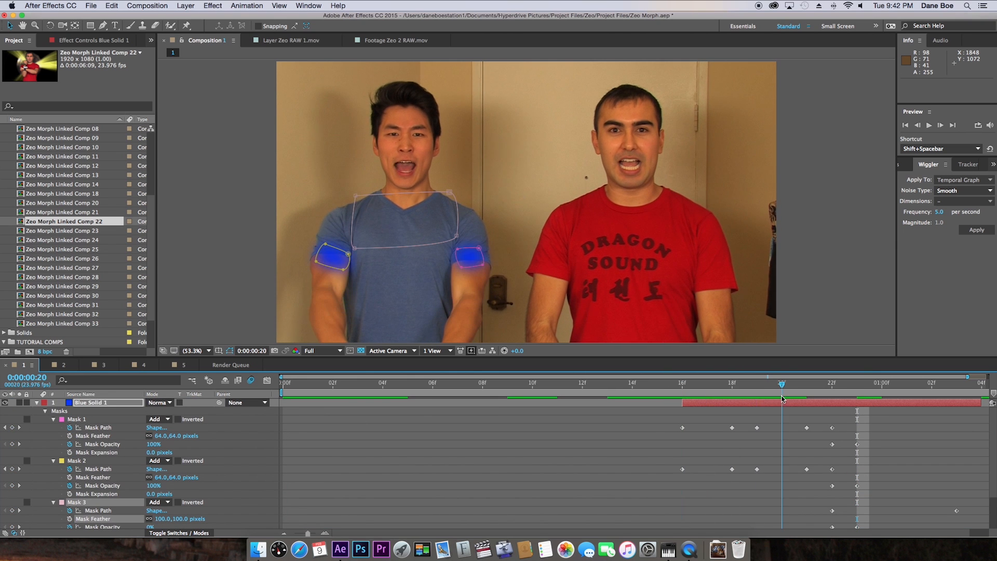
click(173, 533)
click(187, 403)
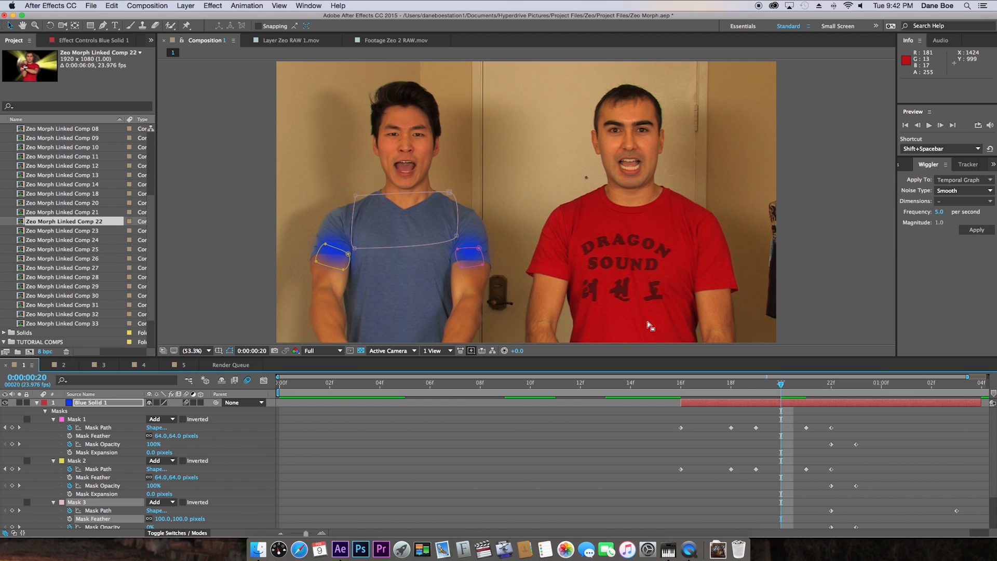
Step: Preview the feathered masks to frame 22 and set the blue solid's blending mode to Add
key(space)
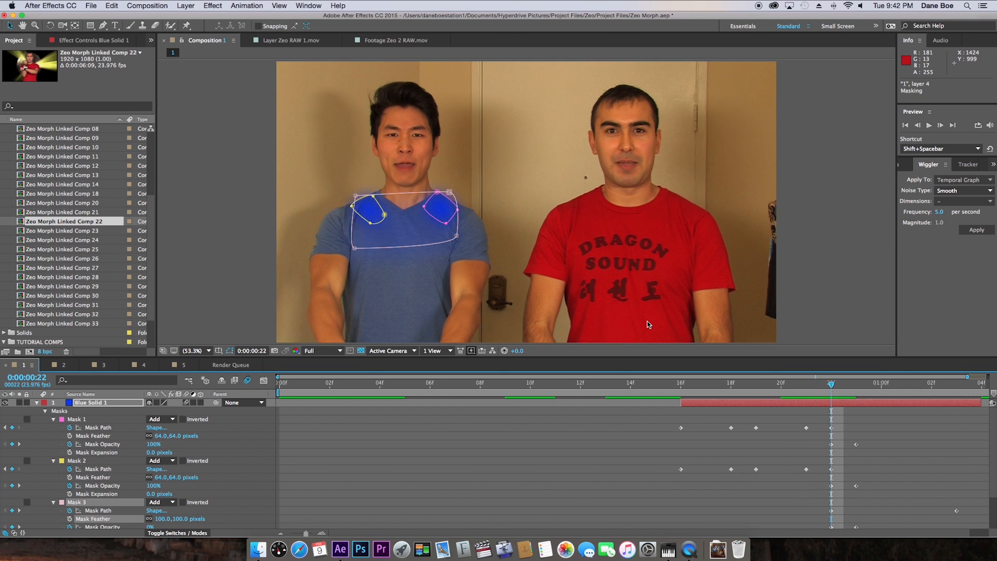
key(Page_Up)
click(97, 405)
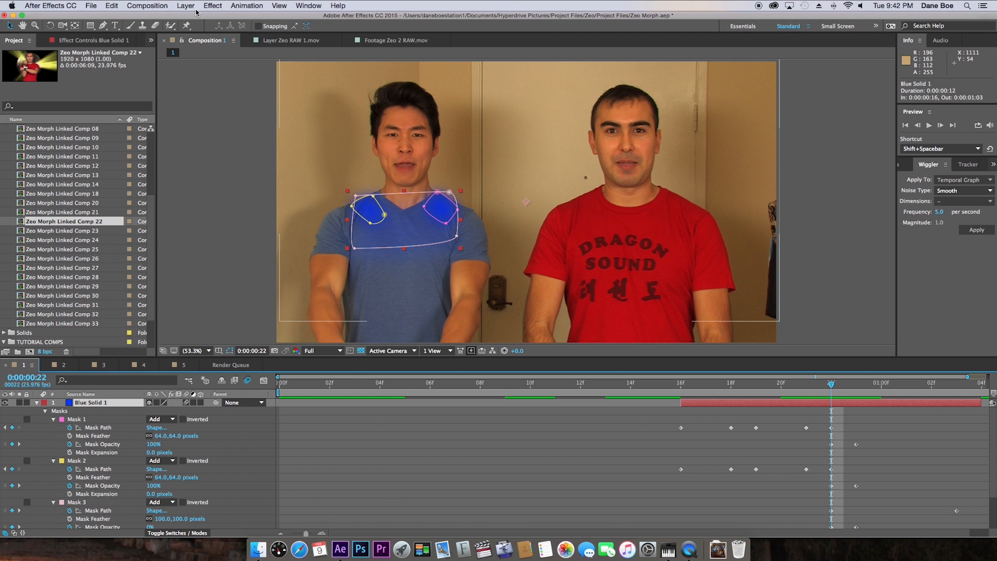
click(176, 533)
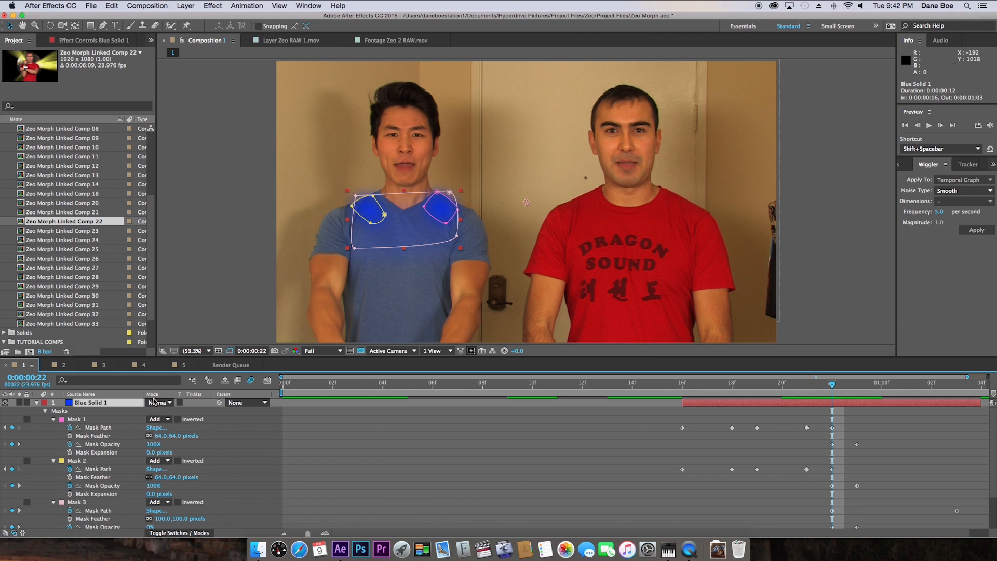
click(155, 402)
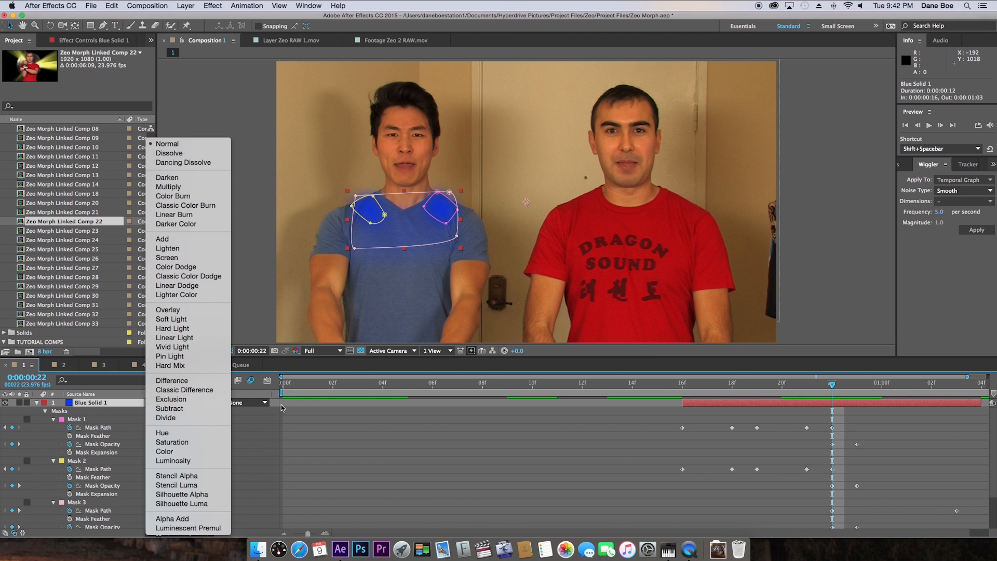
click(194, 241)
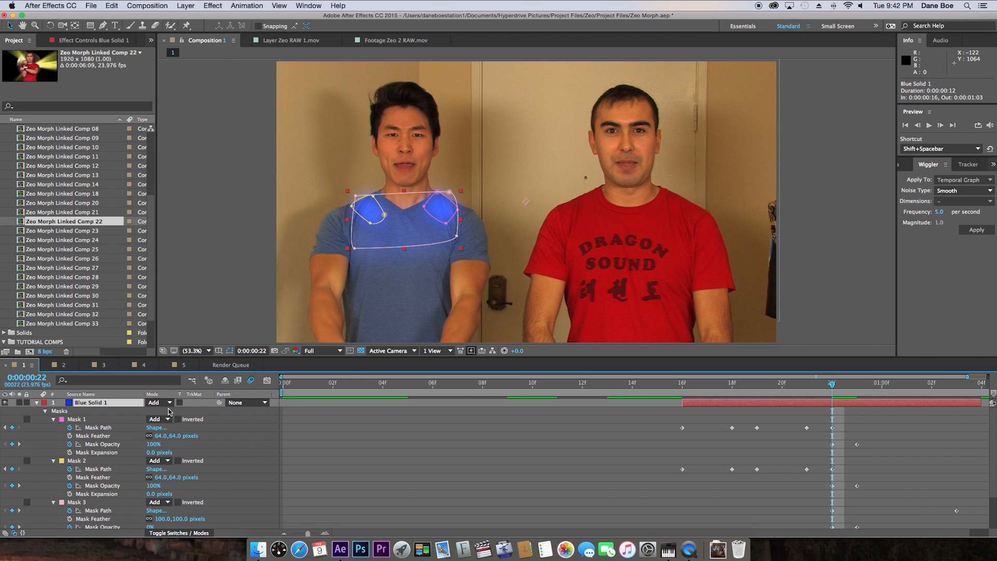
Step: Apply a Glow effect to the blue solid, set its Glow Radius to 86, and check the animation through frame 1:01
click(213, 6)
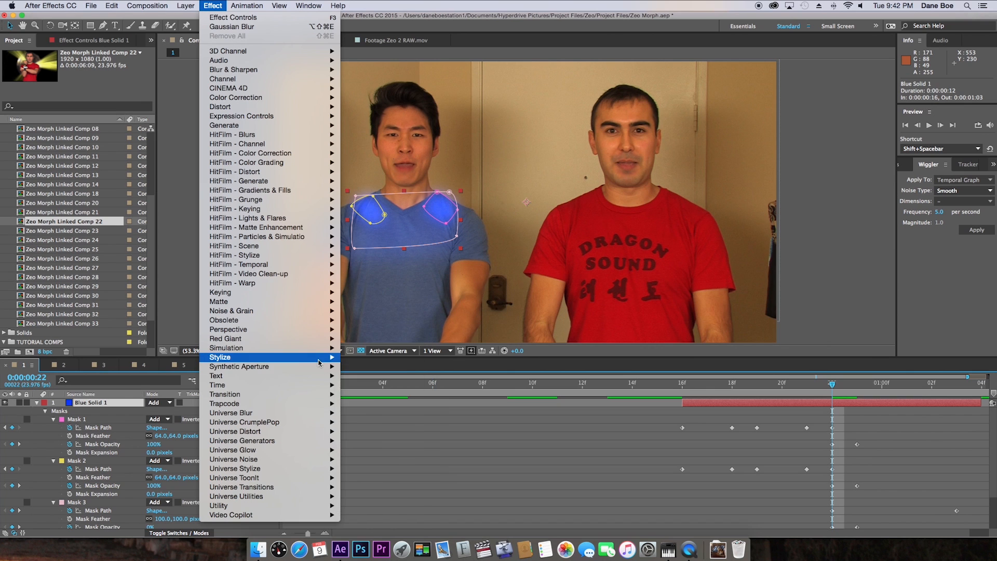
mouse_move(319, 362)
click(387, 457)
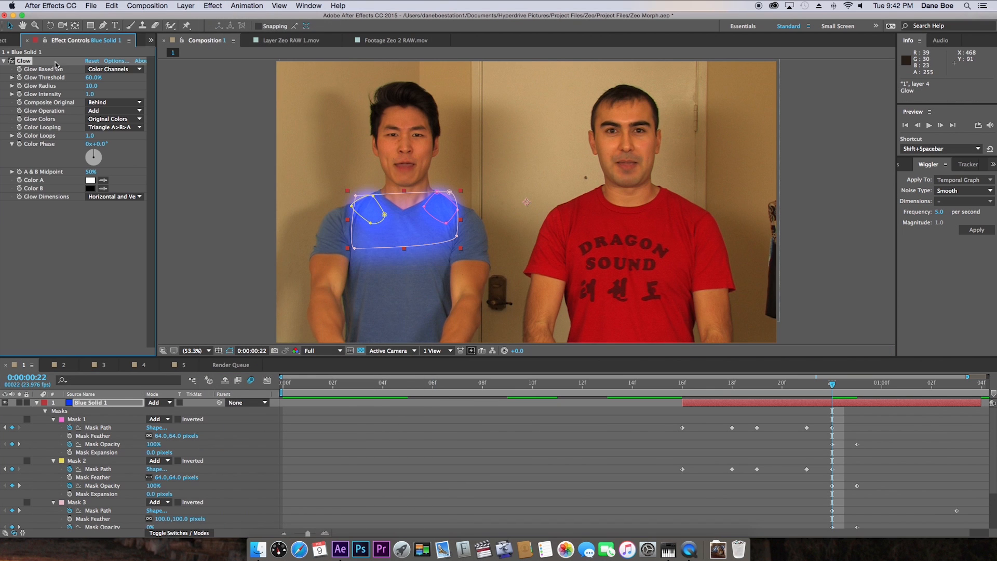
drag(95, 87, 131, 87)
drag(702, 396, 916, 421)
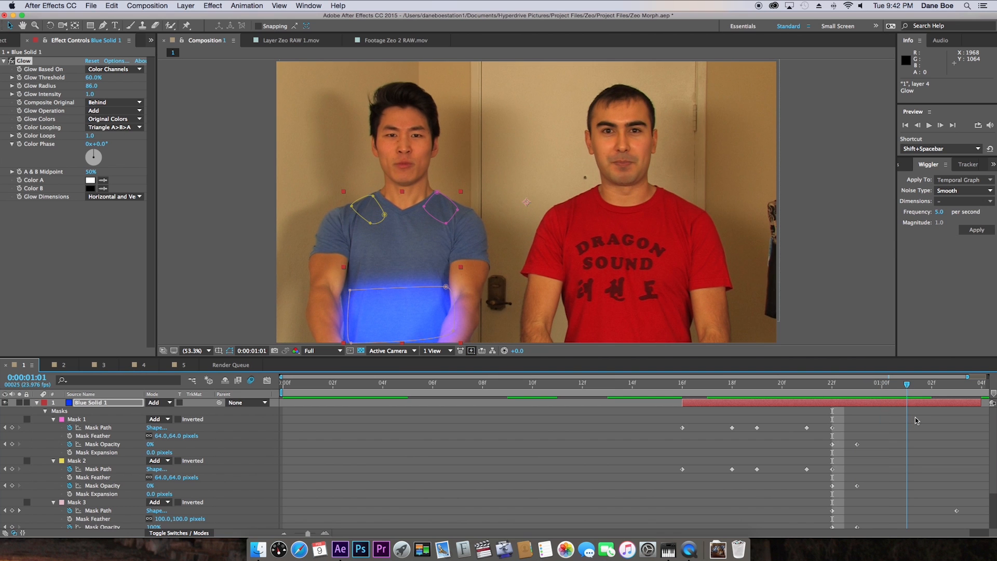
click(910, 418)
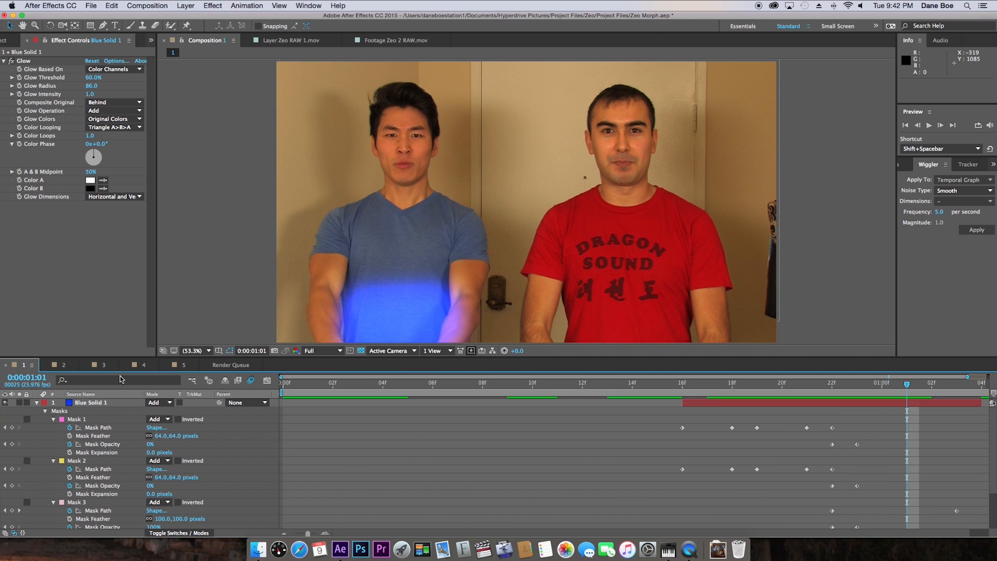
Step: Switch to composition 2 and trim the end of the top Zeo 2 RAW layer at frame 15
click(61, 364)
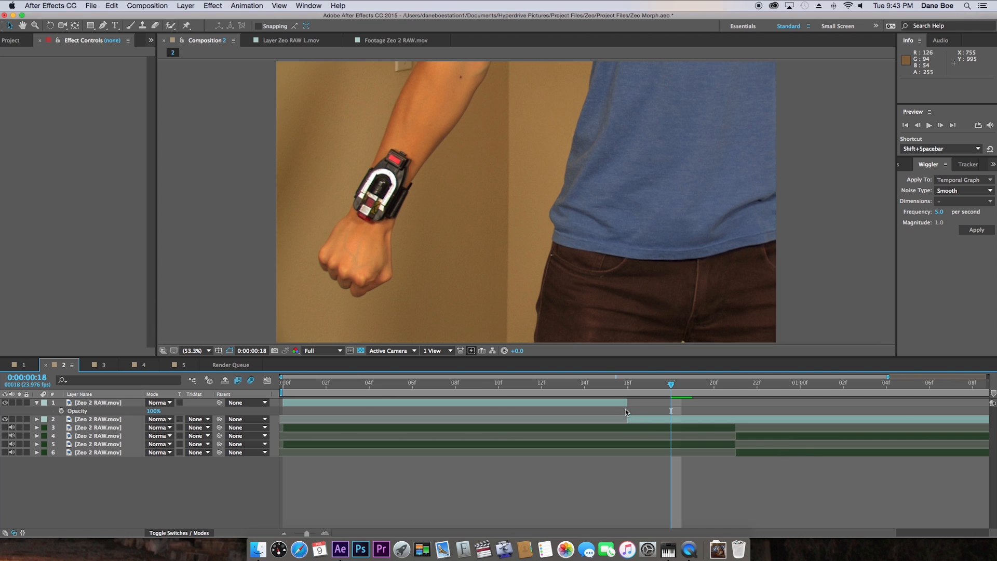
click(284, 389)
double_click(294, 403)
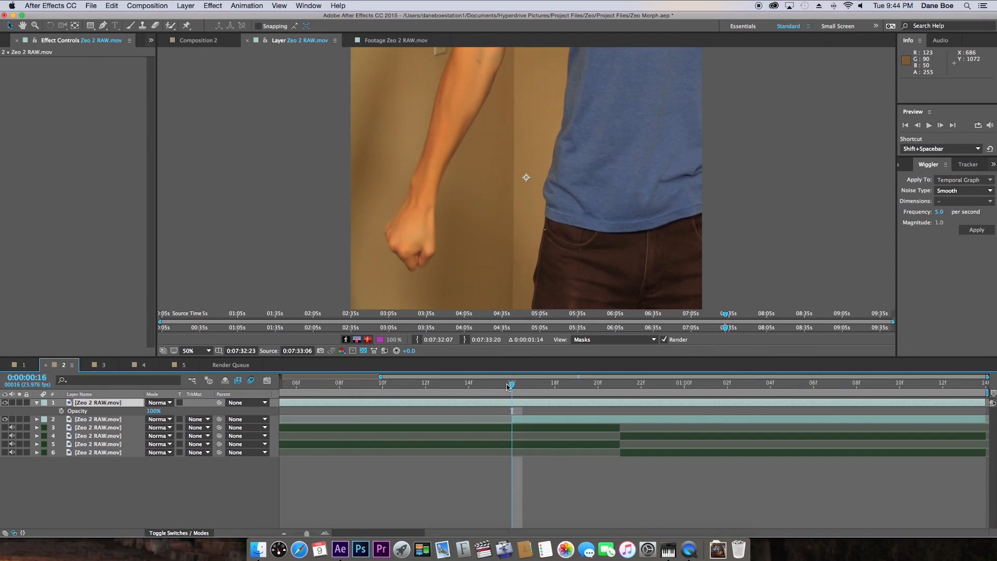
click(496, 385)
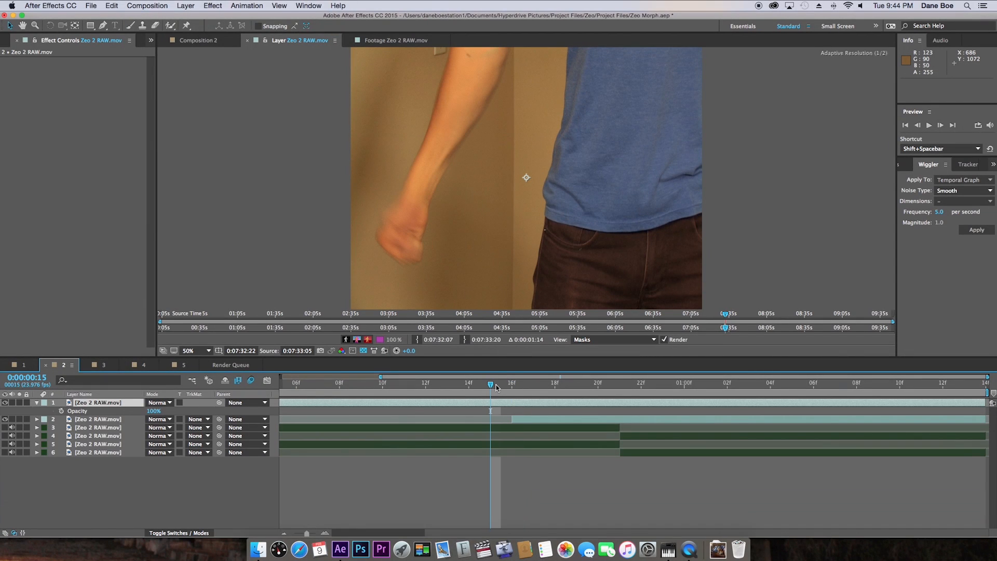
key(alt+bracketright)
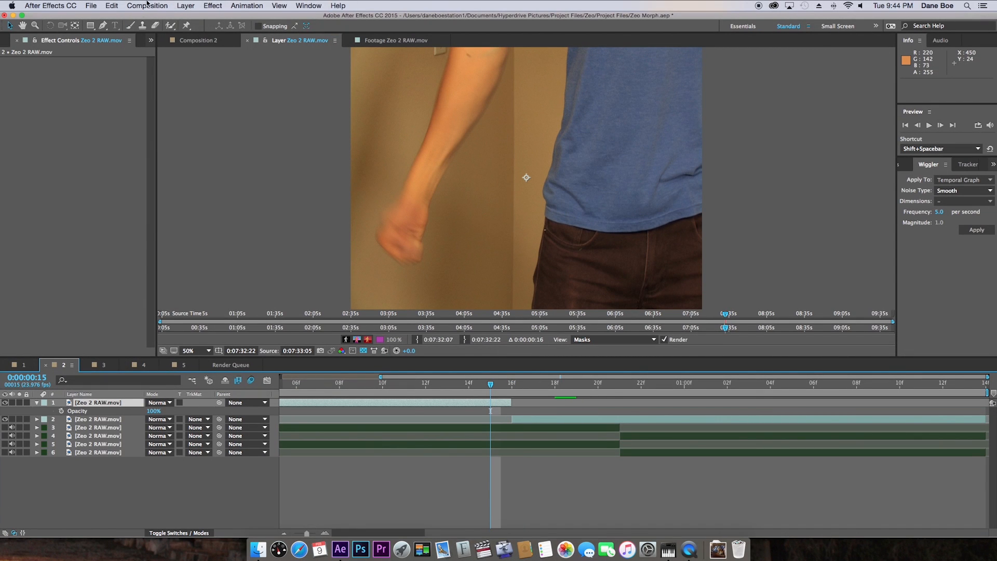
click(184, 39)
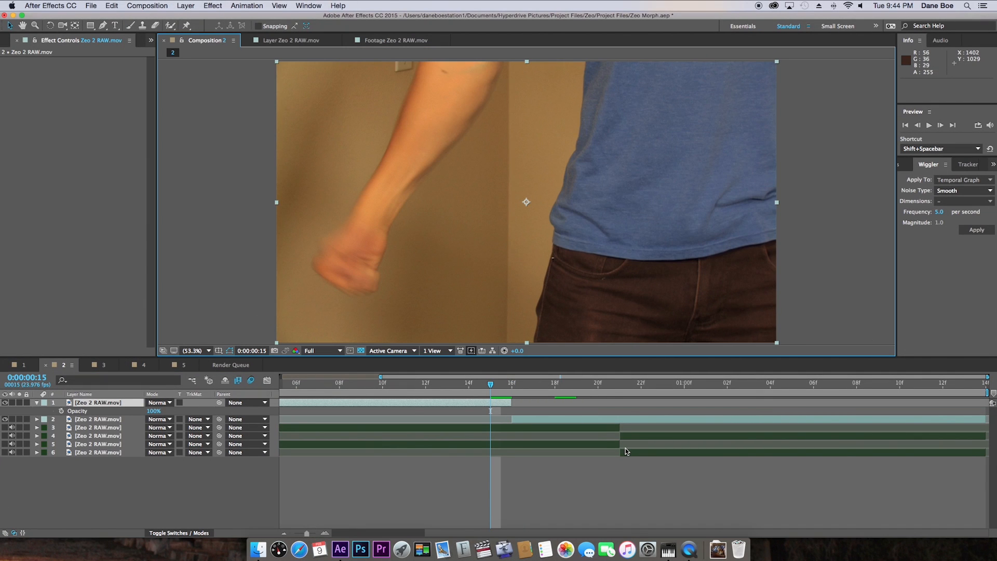
Step: Compare the frames around the cut and extend the start of the second Zeo 2 RAW layer back to frame 14
key(Page_Down)
key(Page_Up)
scroll(571, 447, left, 3)
drag(584, 388, 623, 385)
drag(628, 386, 627, 406)
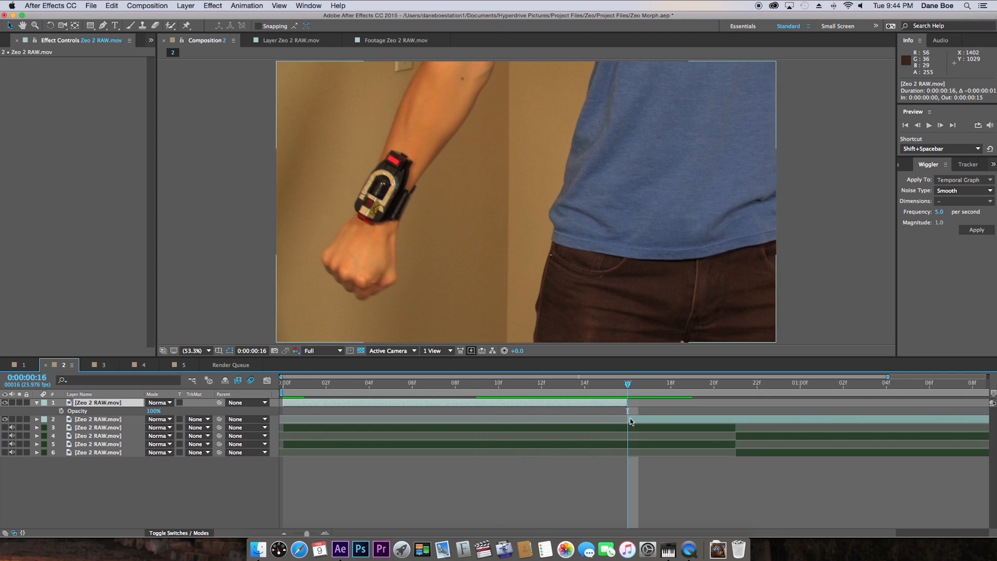
drag(627, 418, 586, 418)
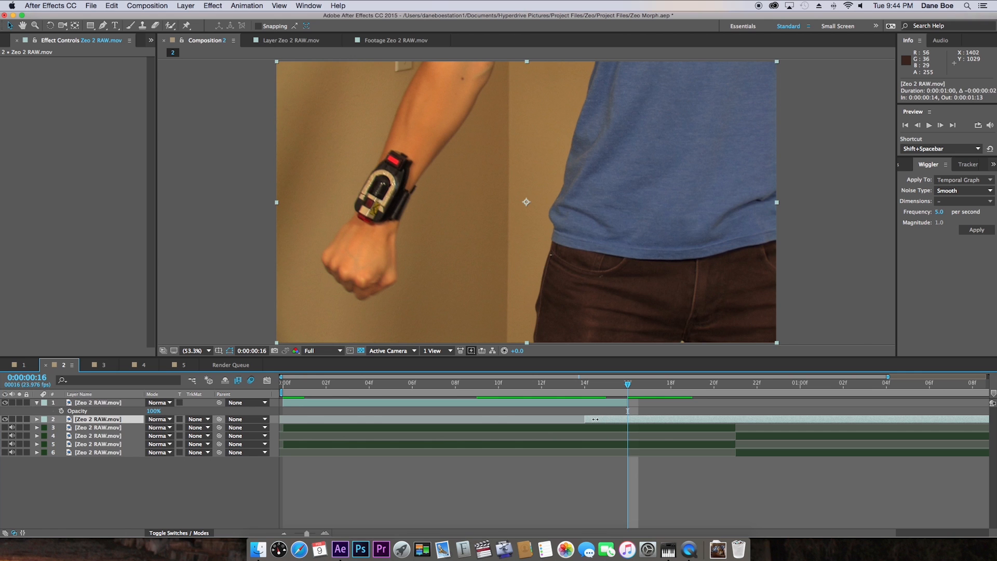
Step: Solo the second Zeo 2 RAW layer and examine the wrist device at frames 14 and 15
click(584, 388)
click(582, 403)
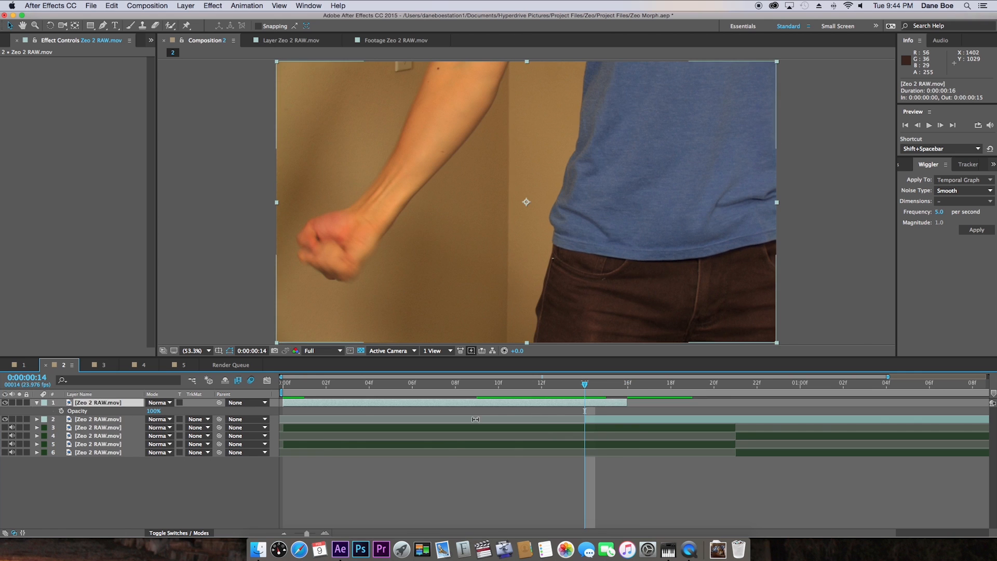
click(595, 422)
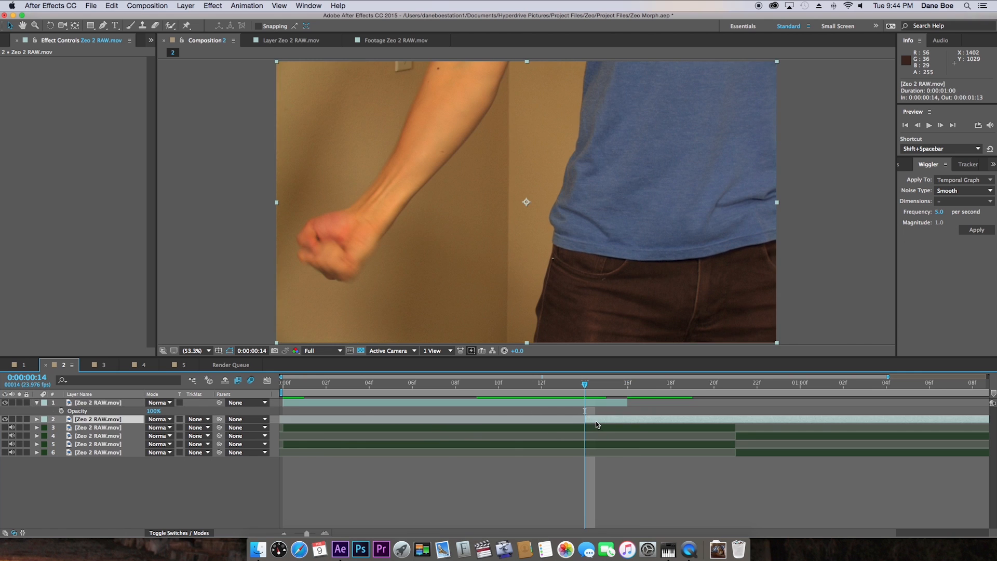
click(23, 418)
click(20, 418)
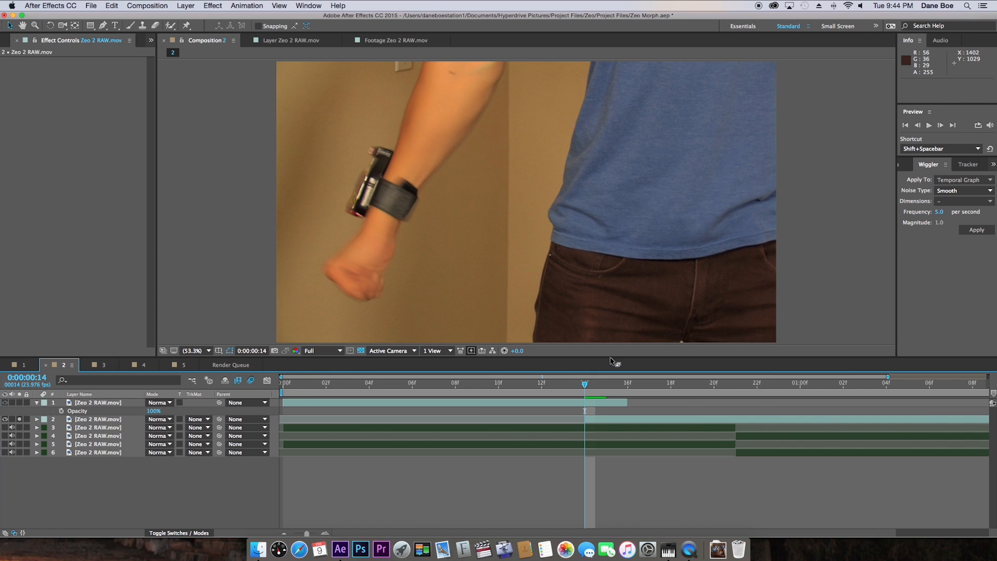
mouse_move(590, 387)
mouse_down()
mouse_move(646, 388)
mouse_move(598, 397)
mouse_up()
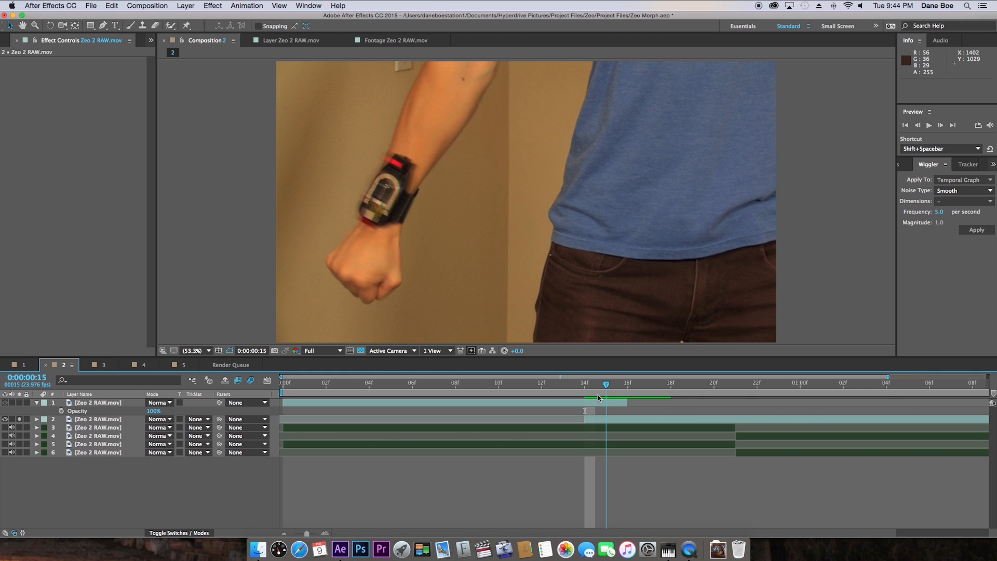
Step: Keyframe the top Zeo 2 RAW layer's opacity at 100% on frame 14 and 0% on frame 16
click(598, 401)
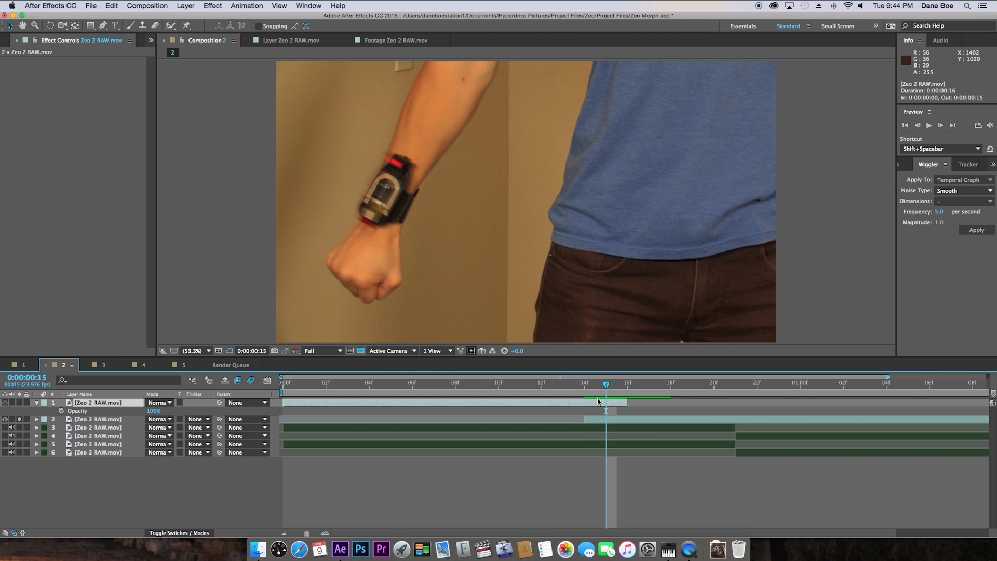
click(586, 387)
key(t)
key(alt+shift+t)
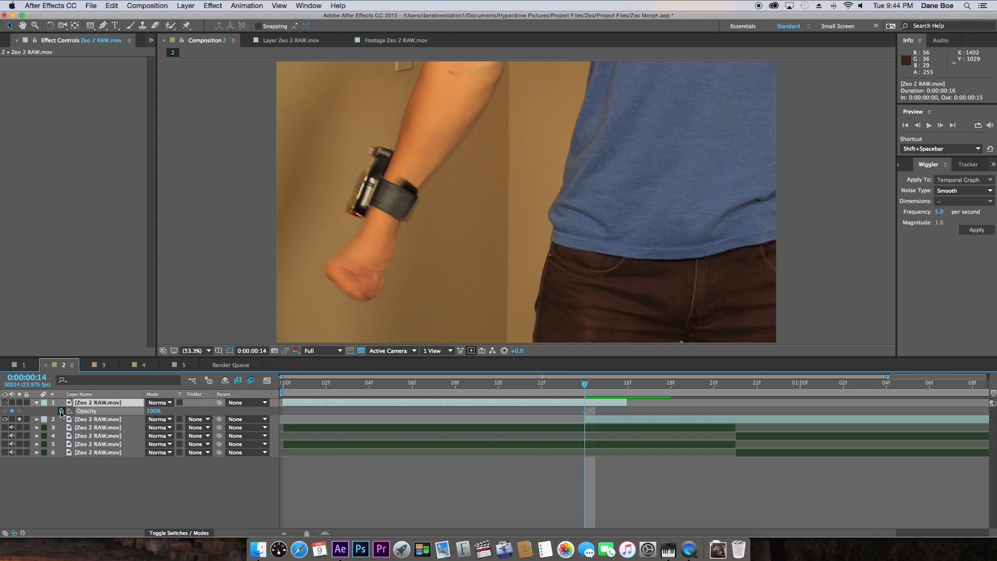
key(Page_Down)
key(Page_Down)
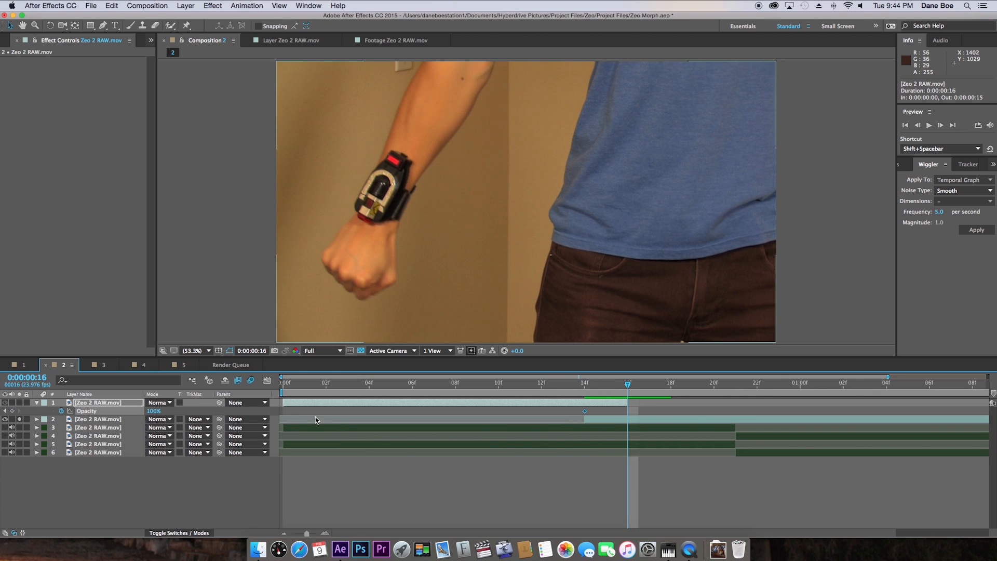
drag(154, 412, 54, 411)
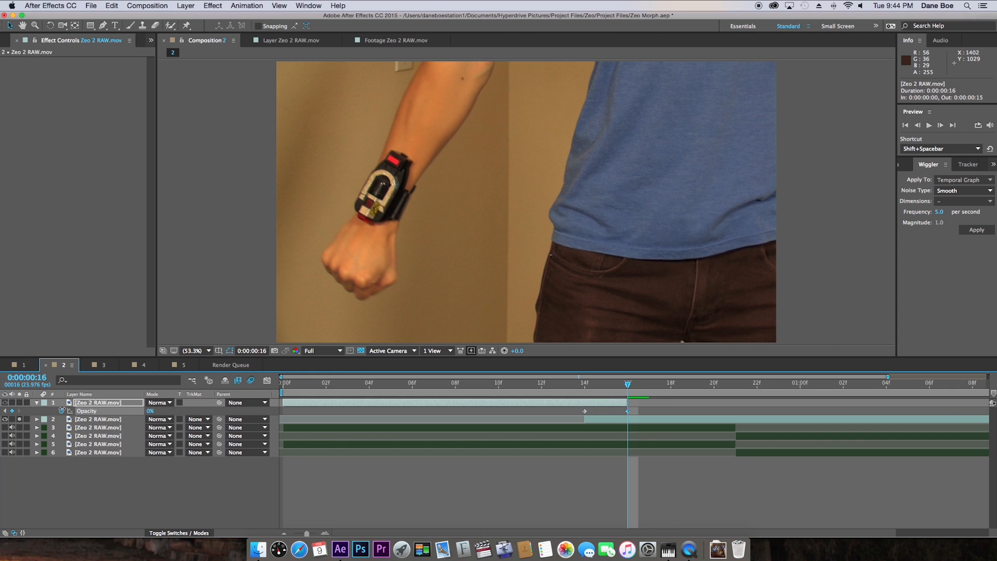
Step: Turn off the second layer's solo and examine the dissolve frame by frame between frames 14 and 16
key(Page_Up)
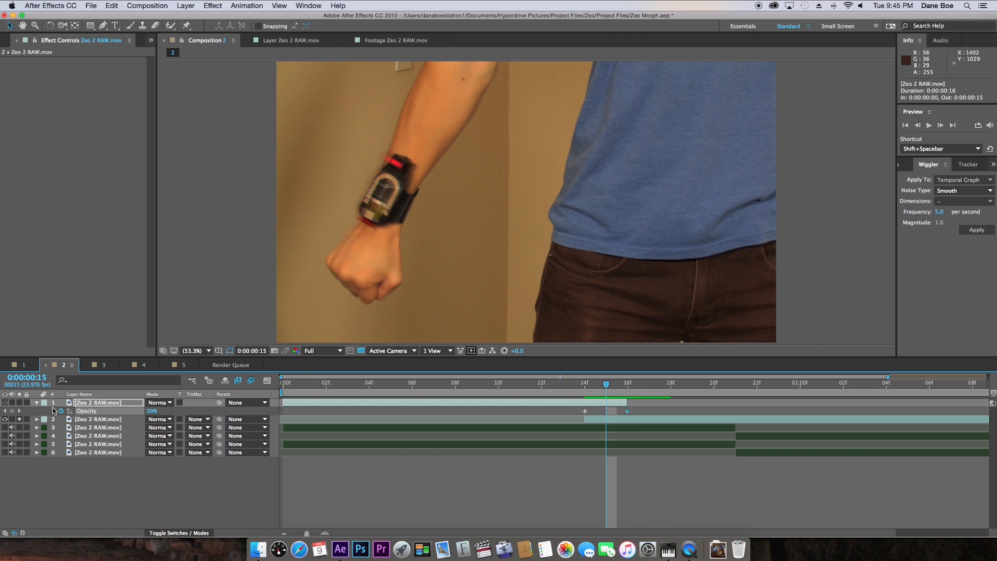
click(18, 420)
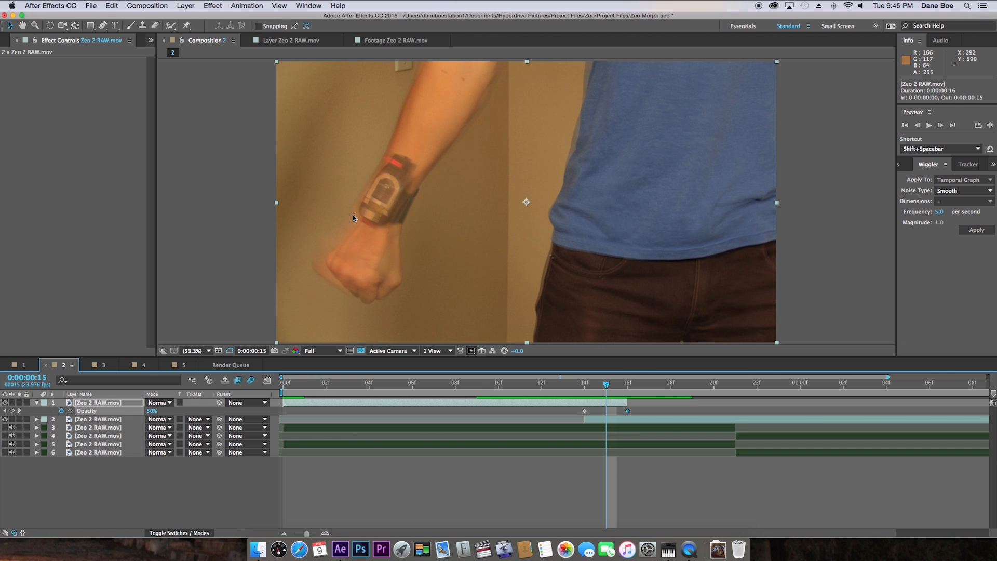
key(Page_Up)
key(Page_Down)
key(Page_Down)
key(Page_Up)
key(Page_Down)
key(Page_Up)
key(Page_Up)
key(Page_Down)
key(Page_Down)
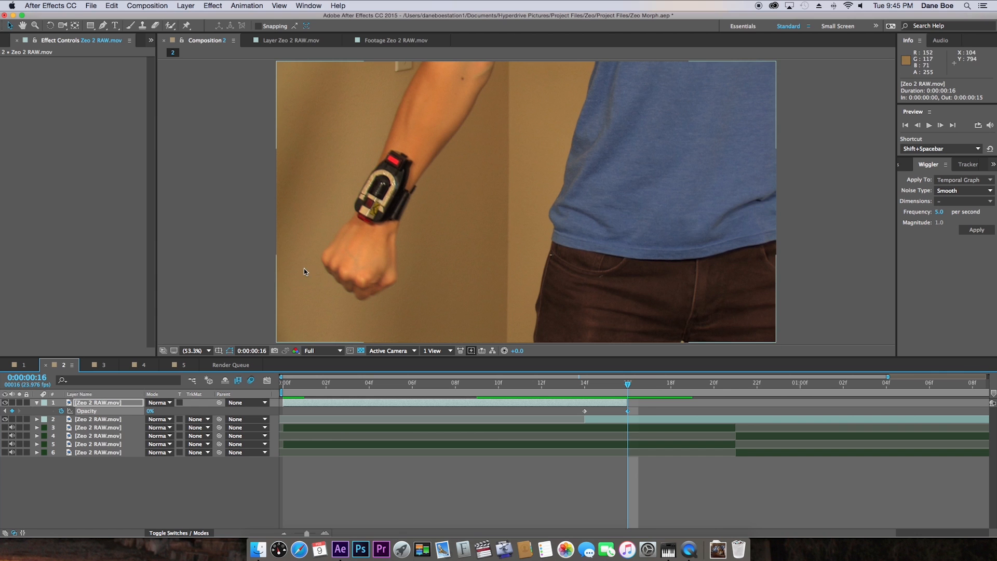
click(585, 389)
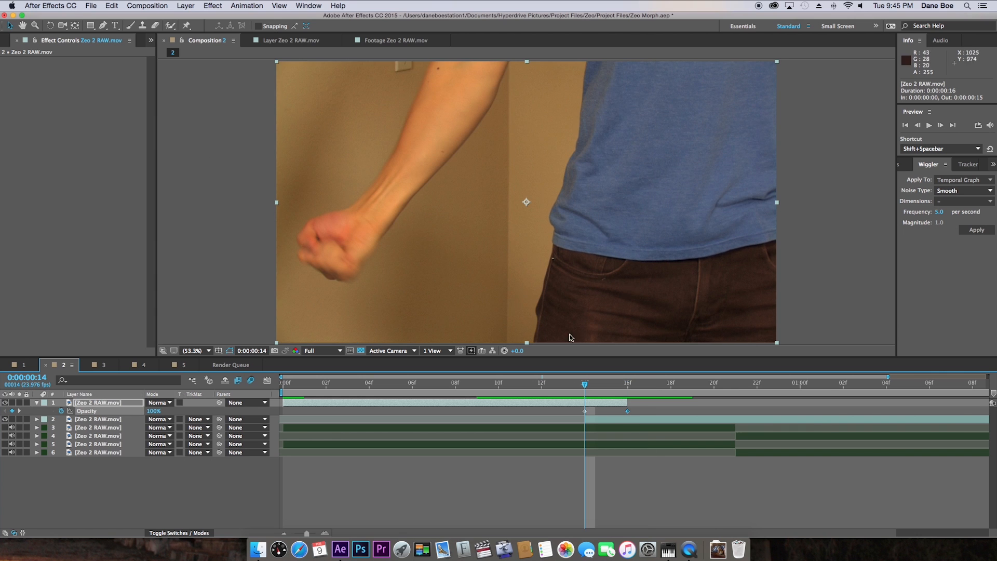
click(619, 381)
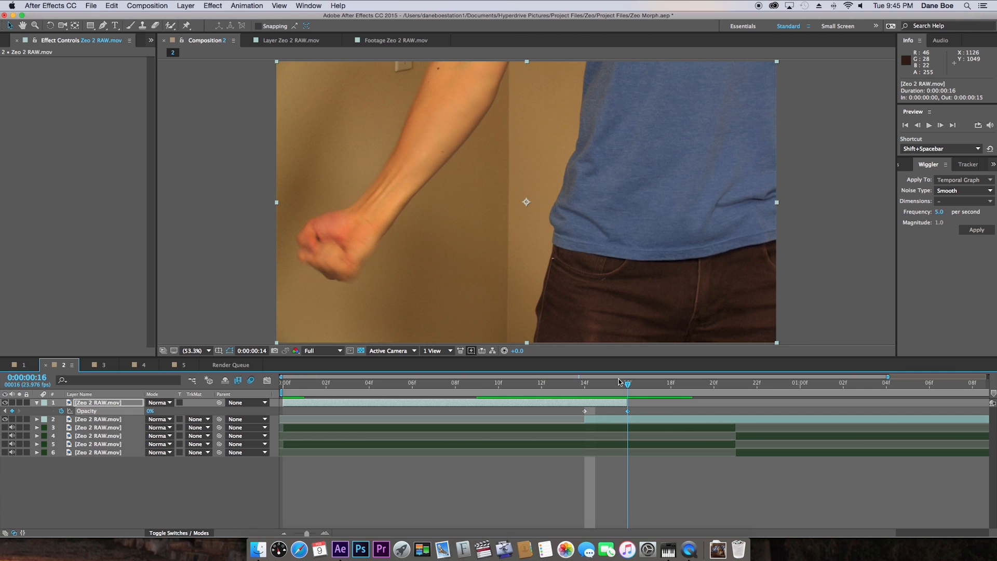
Step: Duplicate the second Zeo 2 RAW layer, naming the copy Zeonizer and placing it at the top of the layer stack
click(657, 418)
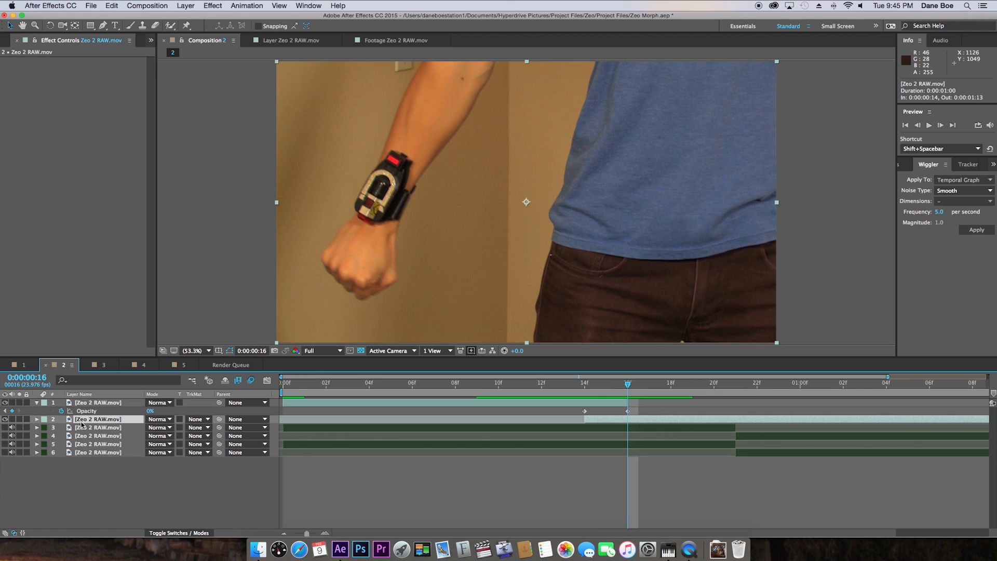
key(super+d)
key(Return)
text(Zeonizer)
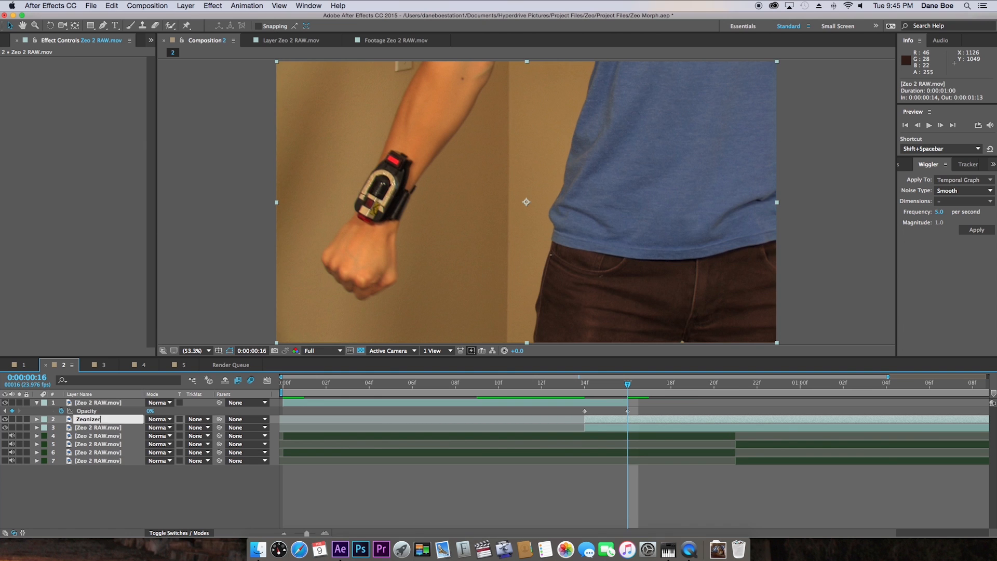
key(Return)
drag(83, 421, 81, 400)
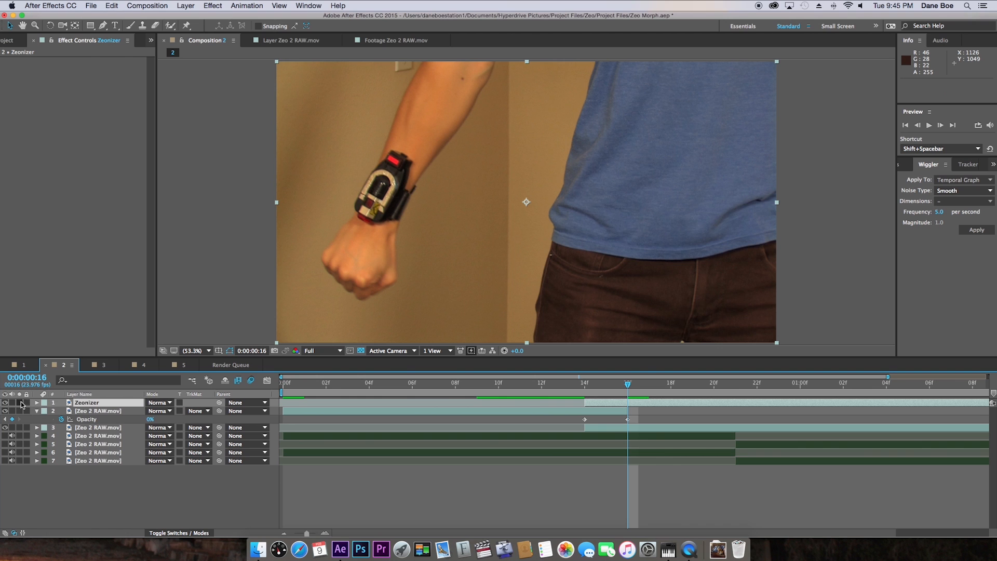
Step: Solo the Zeonizer layer and draw a closed Pen tool mask tightly around the wrist device at frame 16
click(19, 402)
click(102, 24)
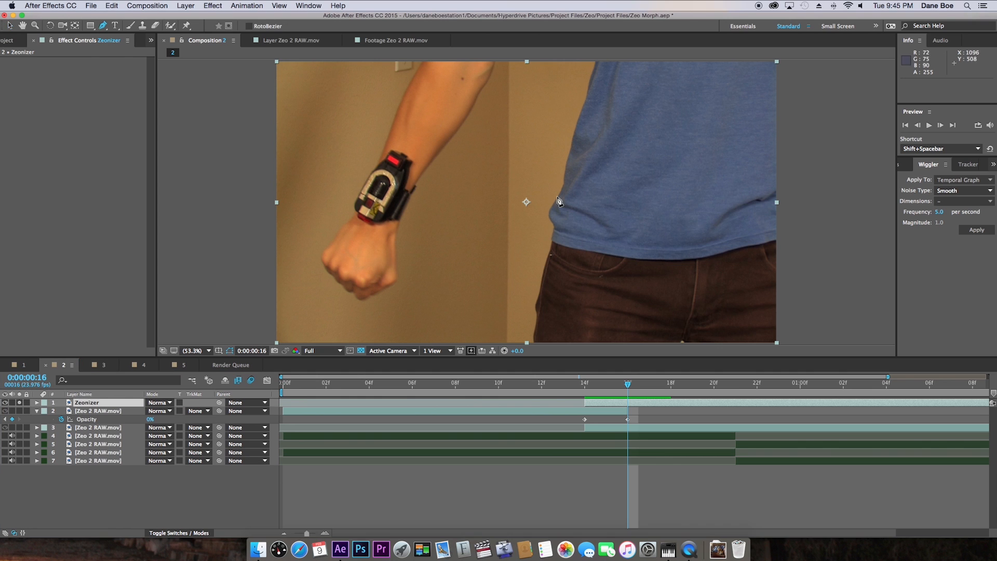
click(410, 162)
click(410, 169)
click(406, 187)
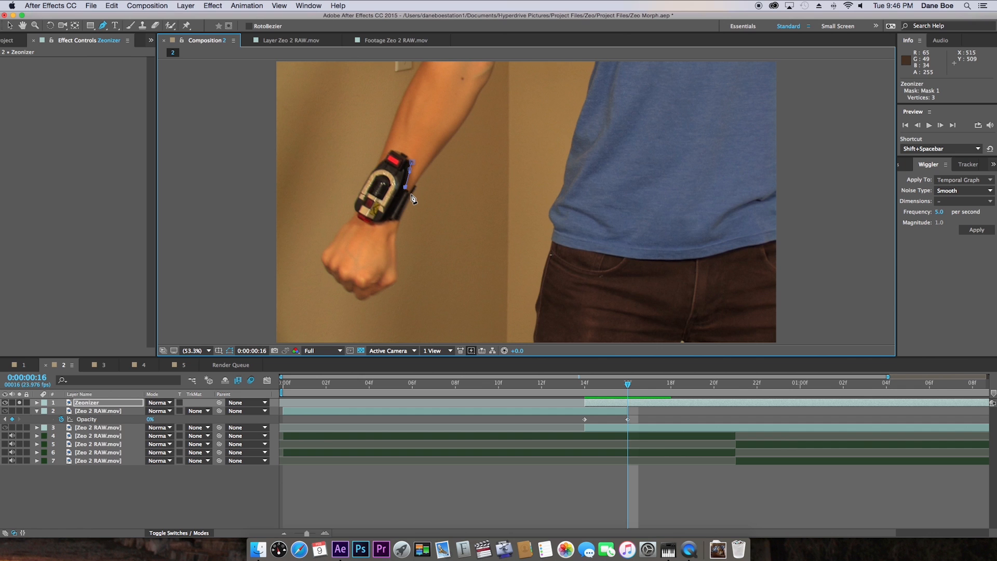
scroll(412, 199, up, 2)
click(522, 203)
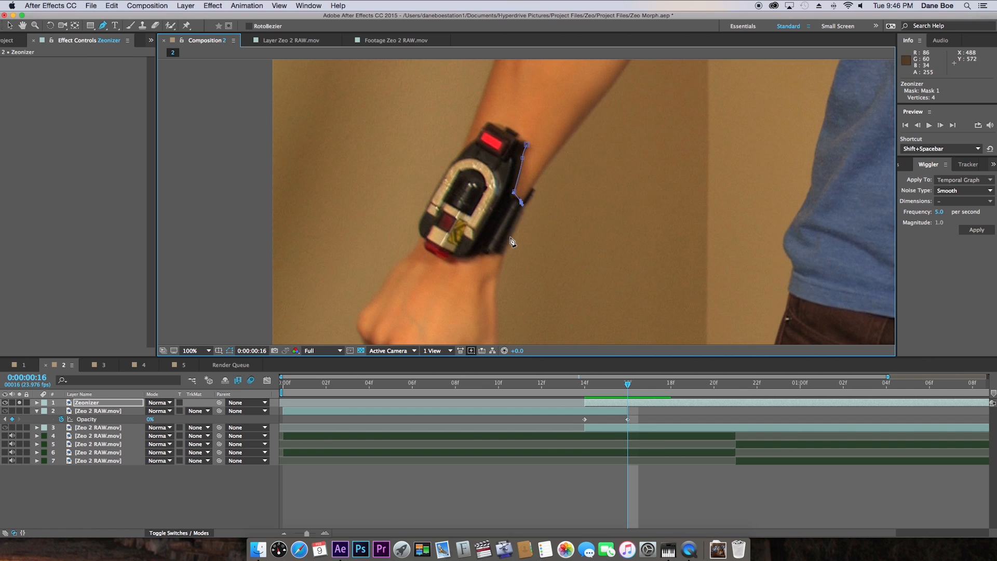
drag(502, 254, 481, 253)
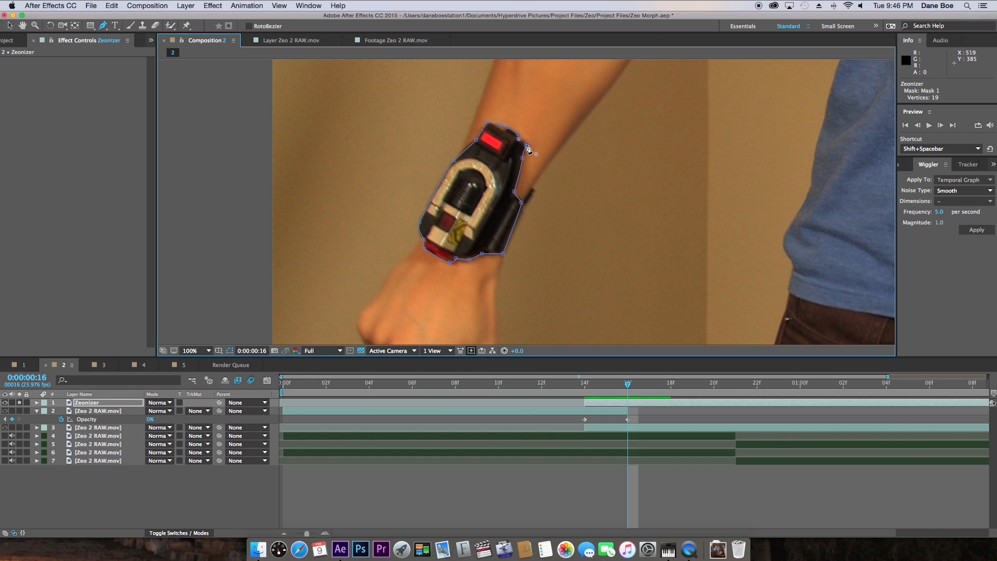
click(527, 146)
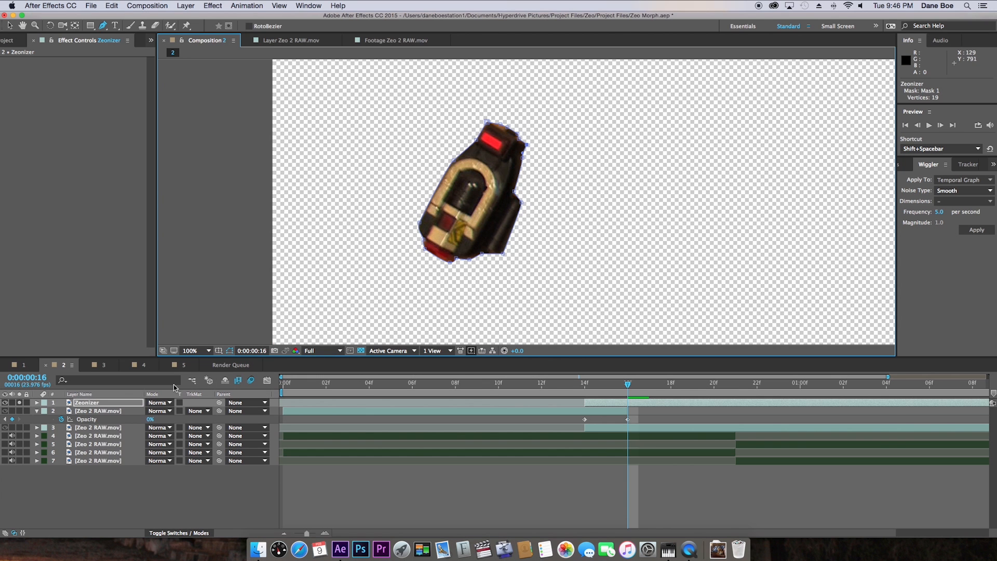
Step: Set the Zeonizer mask's feather to 3 pixels and turn off the layer's solo
key(m)
key(m)
key(m)
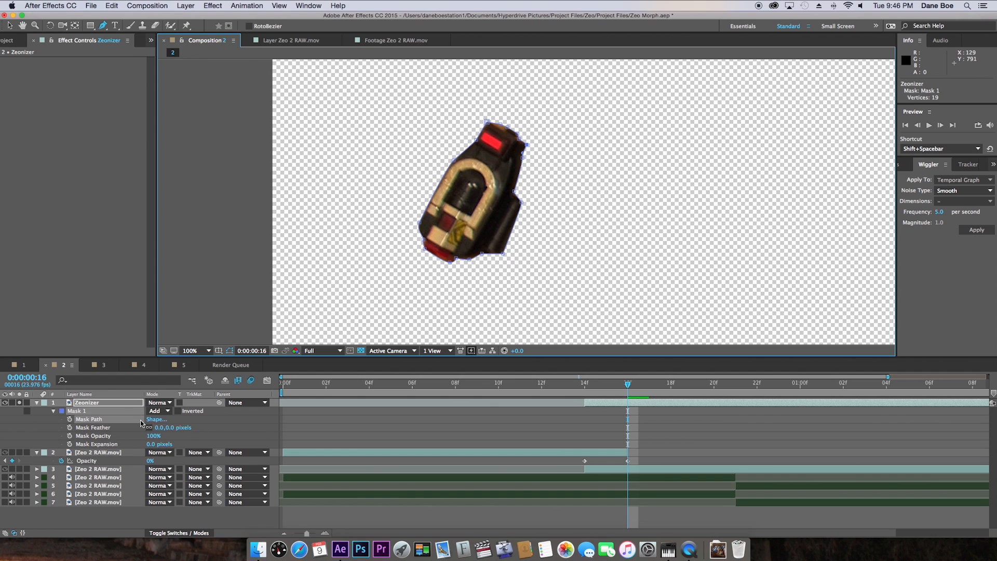
drag(166, 429, 219, 437)
click(172, 427)
text(3)
key(Return)
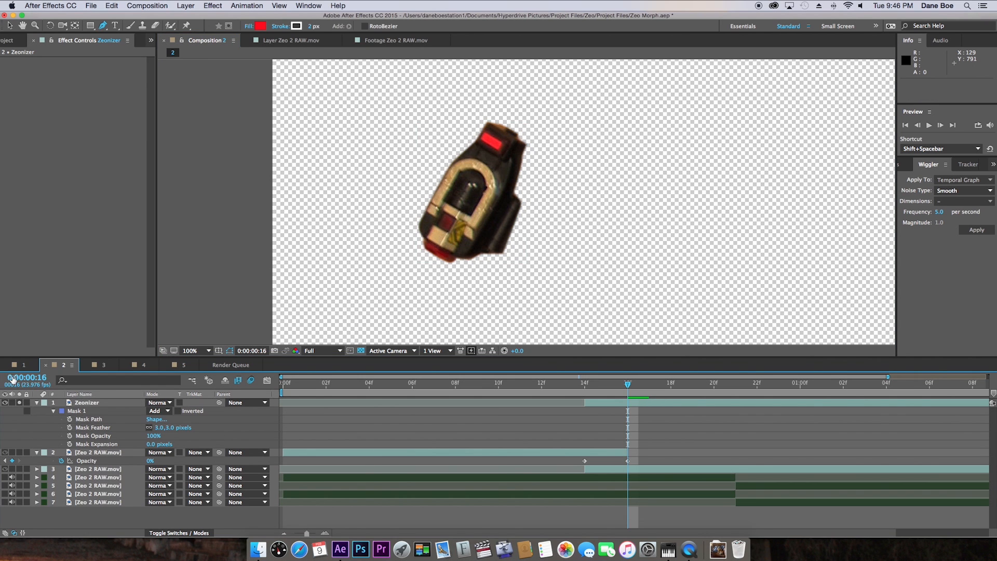
click(20, 405)
Step: Trim the end of the Zeonizer layer to frame 16
scroll(545, 427, right, 2)
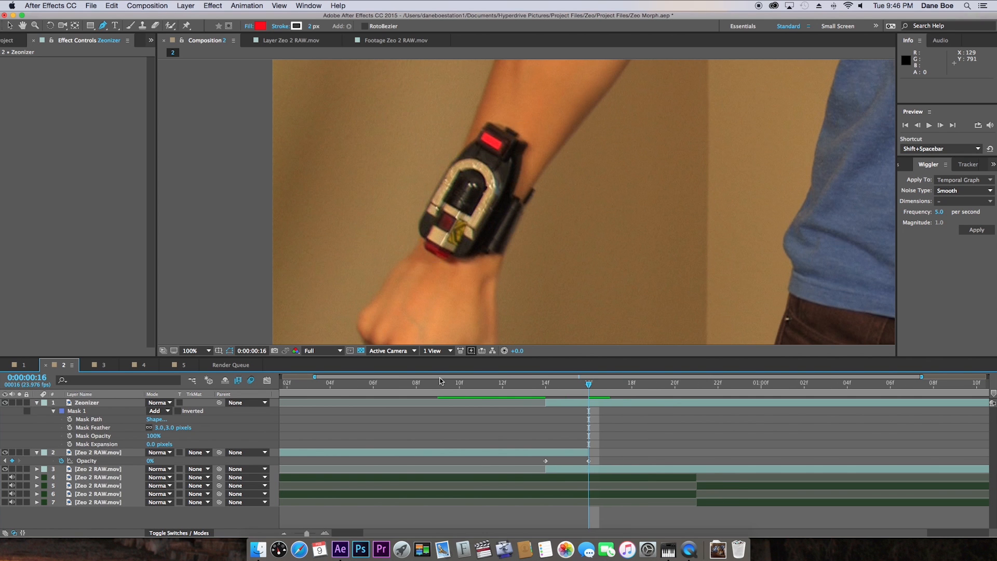
click(554, 403)
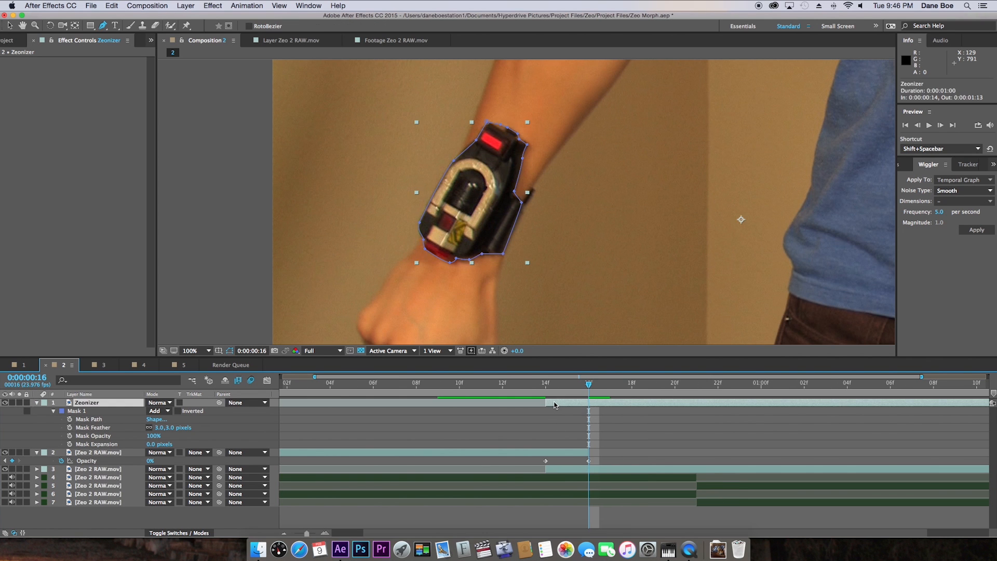
key(alt+bracketright)
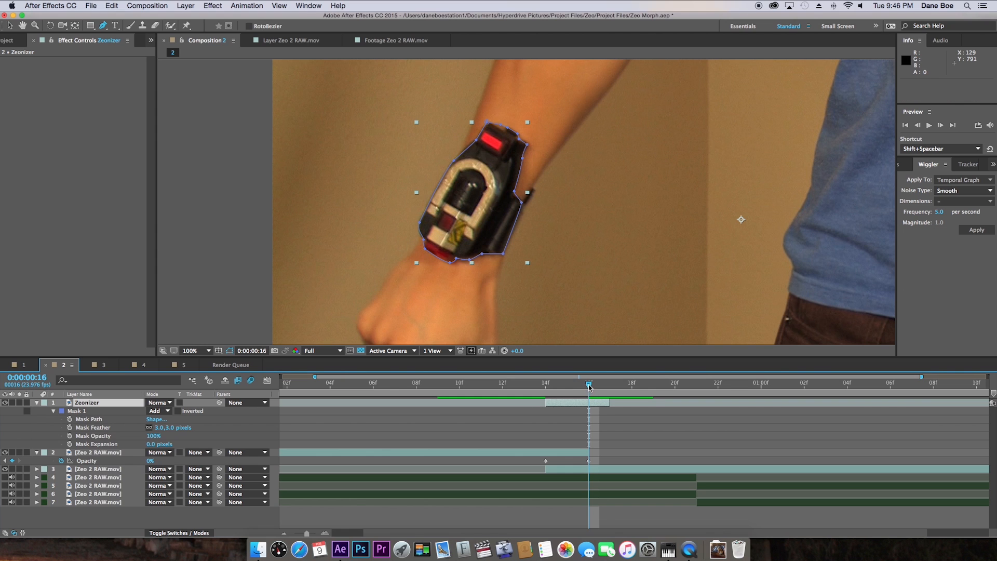
click(606, 469)
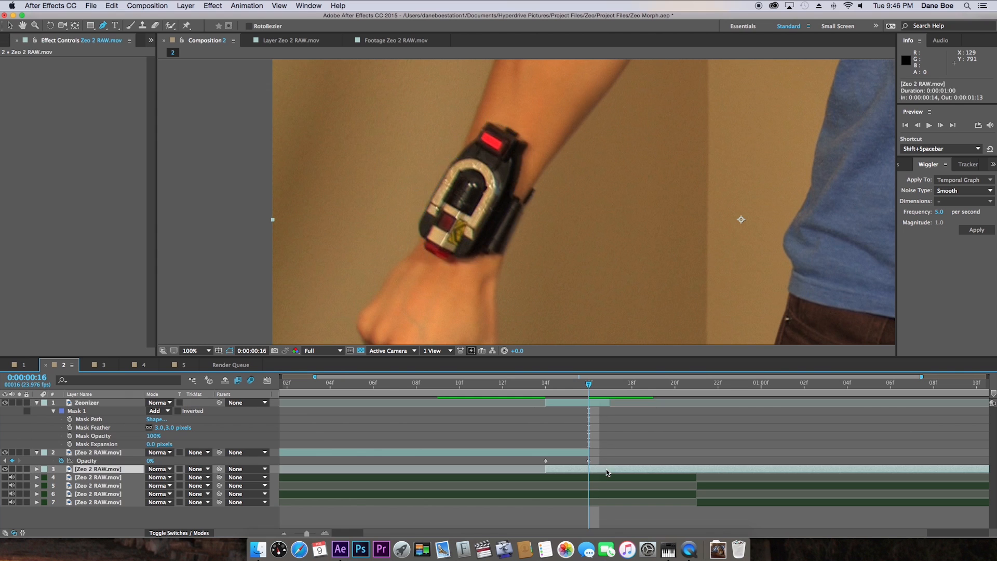
mouse_move(589, 387)
mouse_down()
mouse_move(674, 388)
mouse_move(579, 398)
mouse_move(591, 394)
mouse_up()
Step: Move the Zeonizer layer's anchor point onto the centre of the wrist device with the Pan Behind tool
click(591, 402)
key(y)
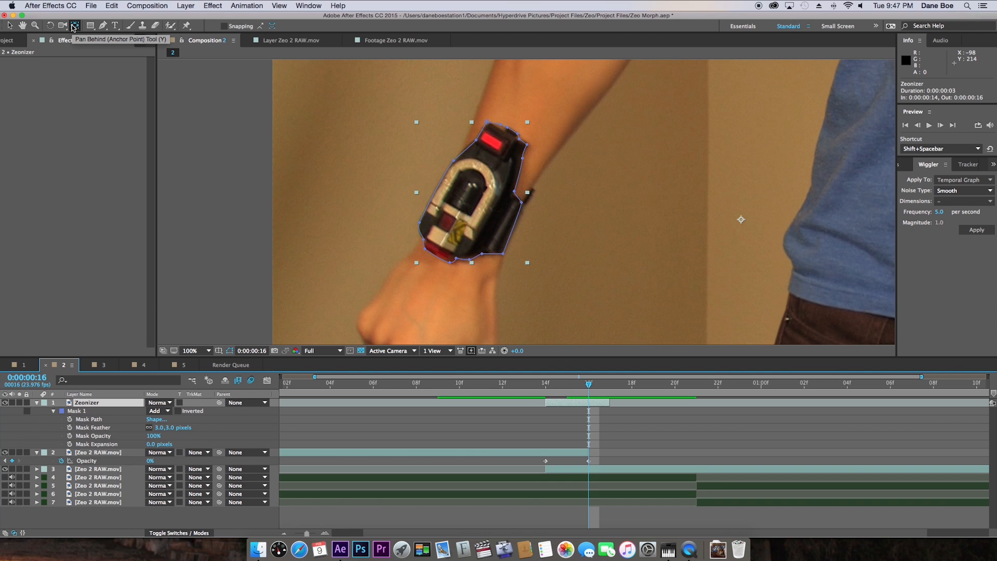
drag(741, 221, 463, 203)
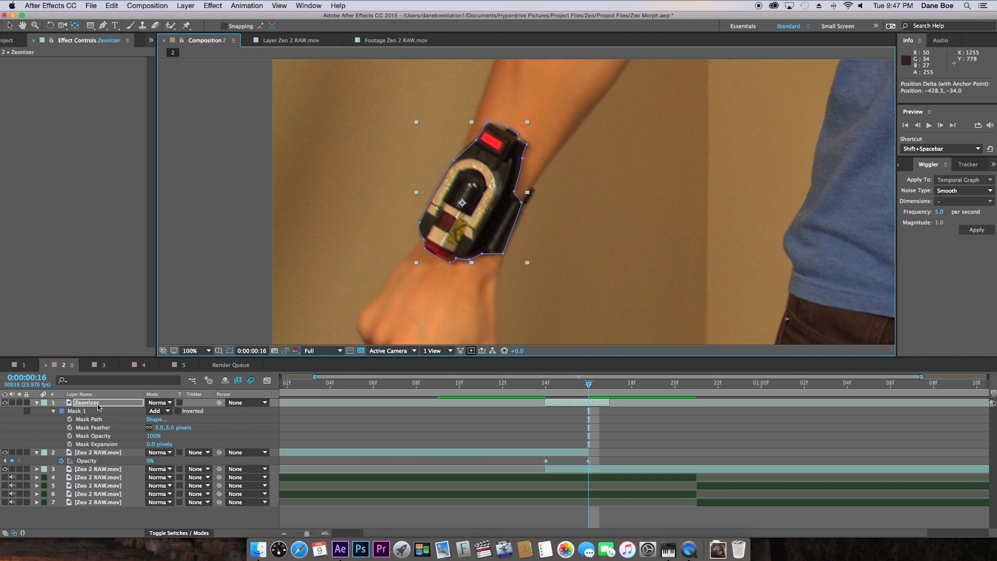
Step: Reveal the Zeonizer layer's position and rotation and start keyframing both at frame 16
click(98, 405)
key(p)
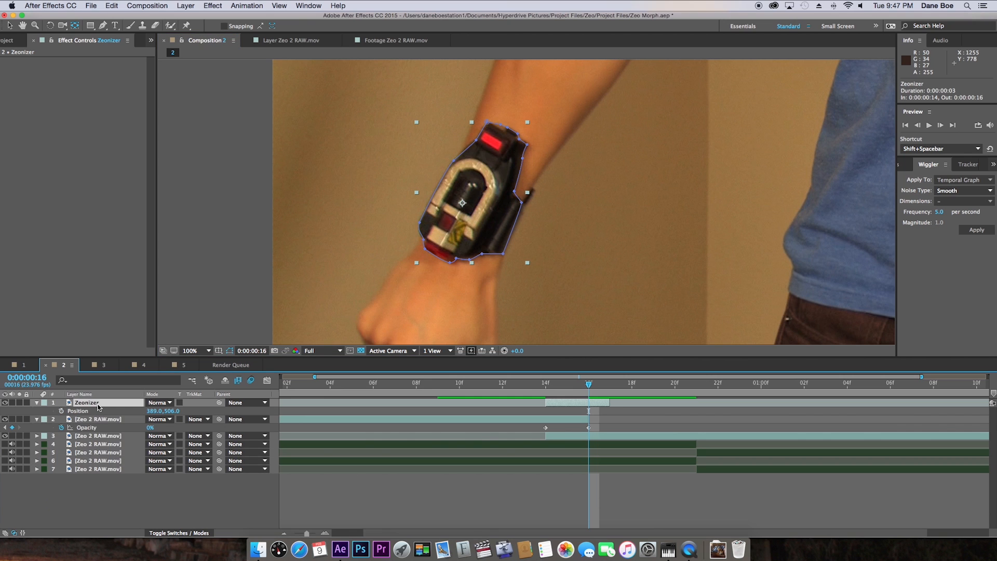
key(shift+r)
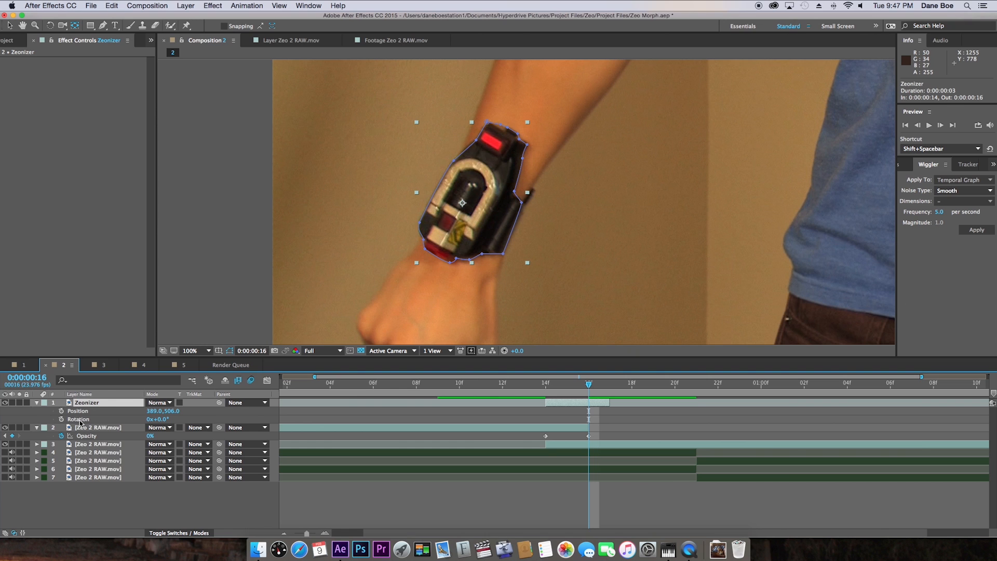
key(shift+t)
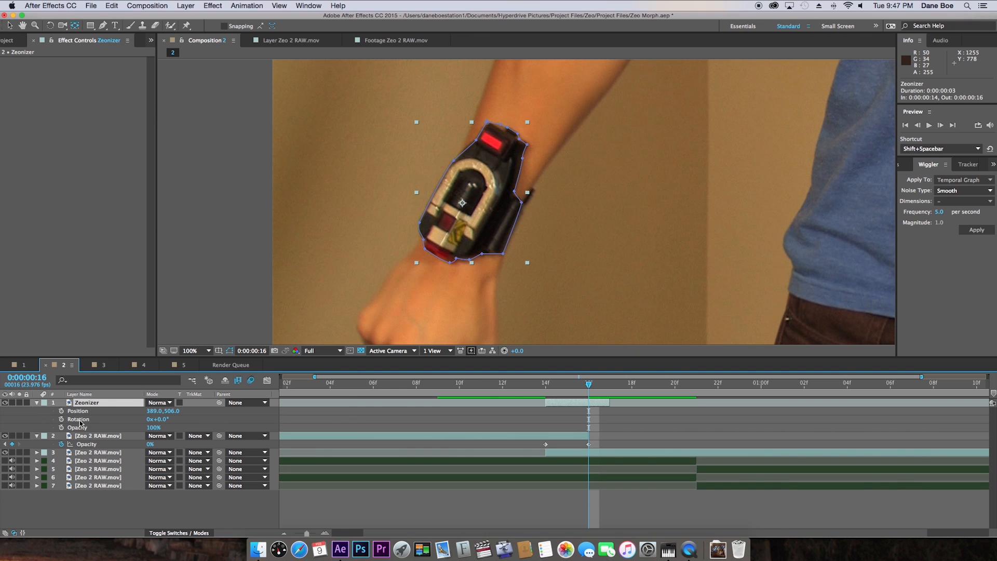
key(u)
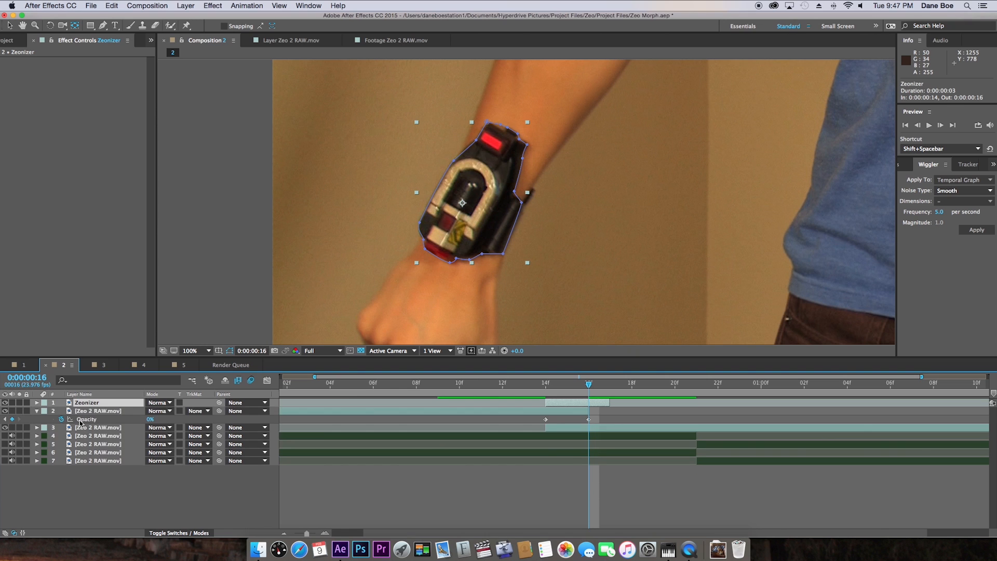
key(r)
key(p)
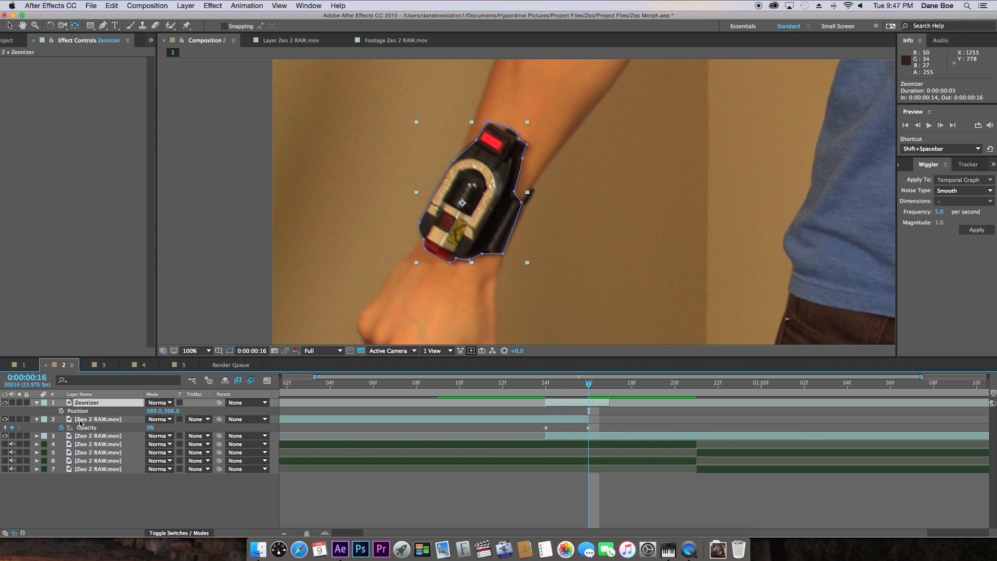
key(shift+r)
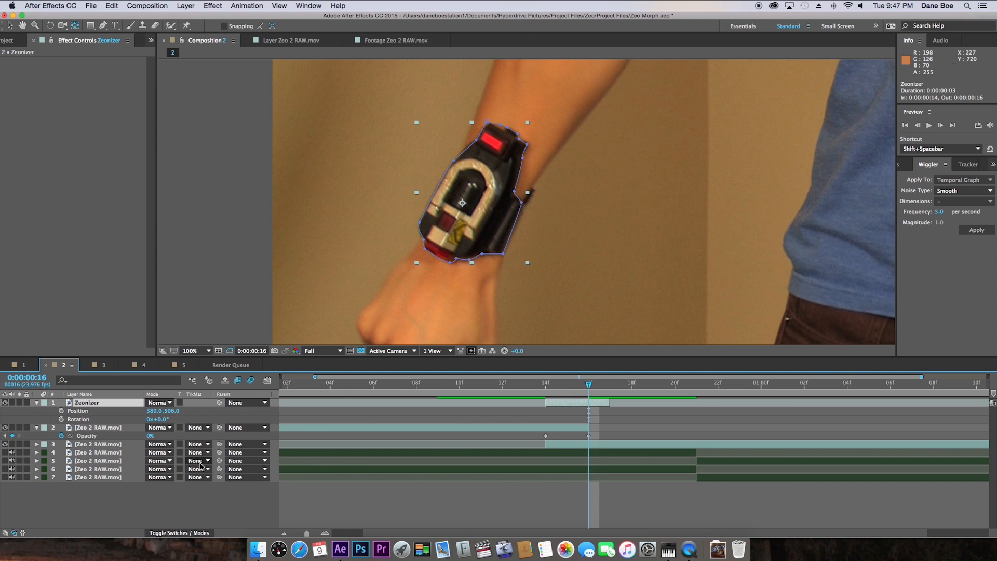
click(61, 411)
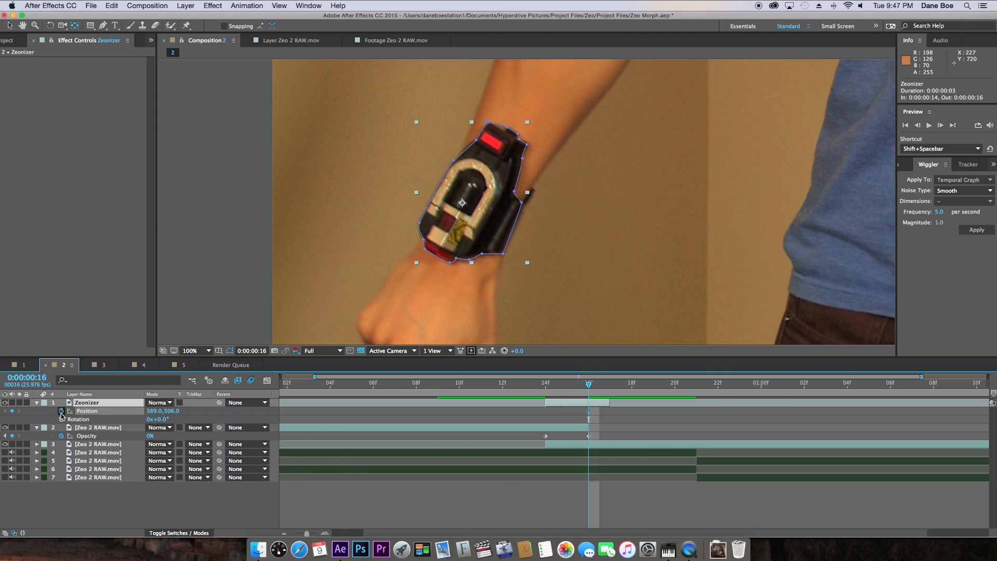
click(61, 419)
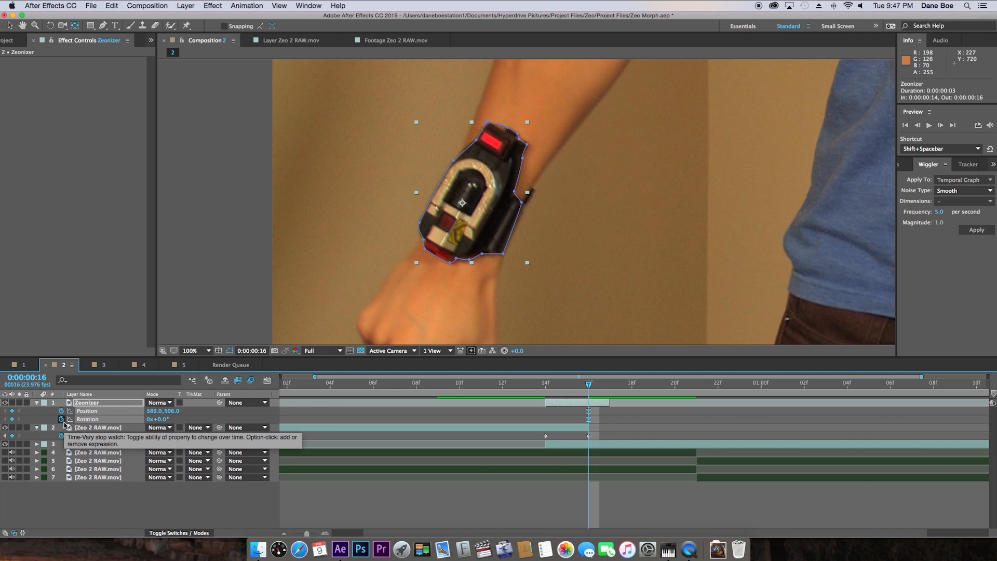
Step: Extend the start of the Zeonizer layer back to frame 8
key(Page_Up)
key(Page_Up)
key(Page_Up)
key(Page_Up)
key(Page_Up)
key(Page_Up)
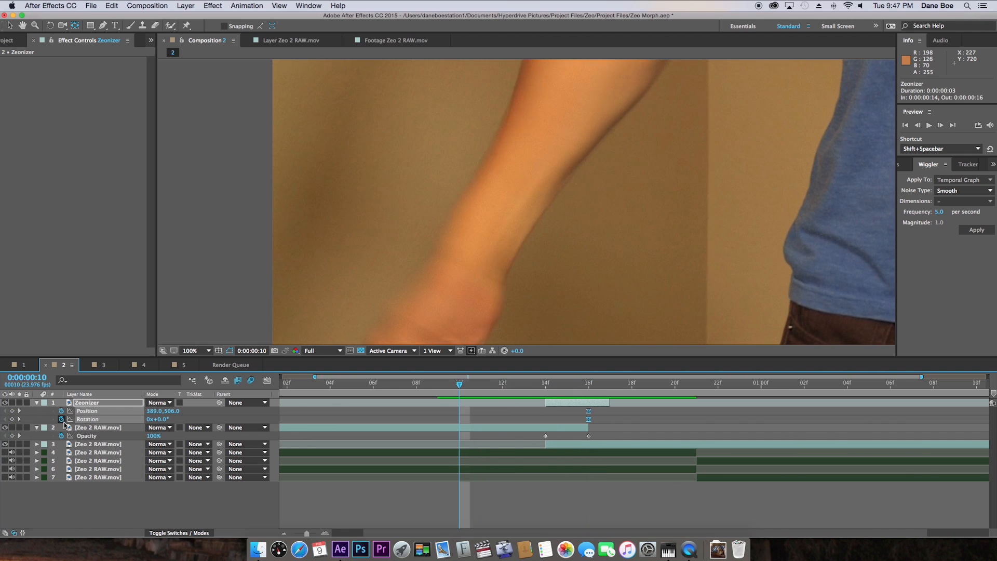
key(Page_Up)
key(Page_Up)
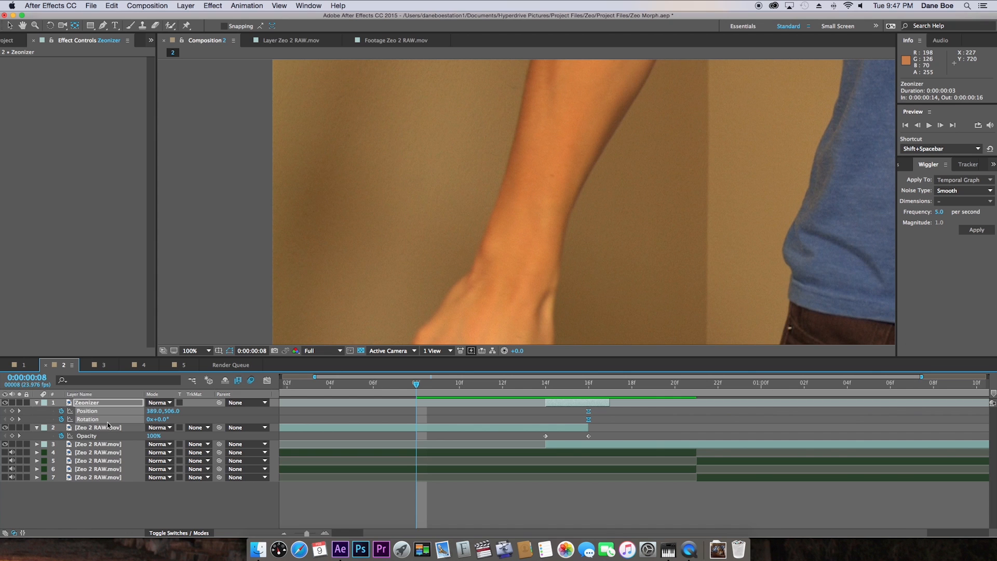
key(v)
drag(543, 402, 411, 401)
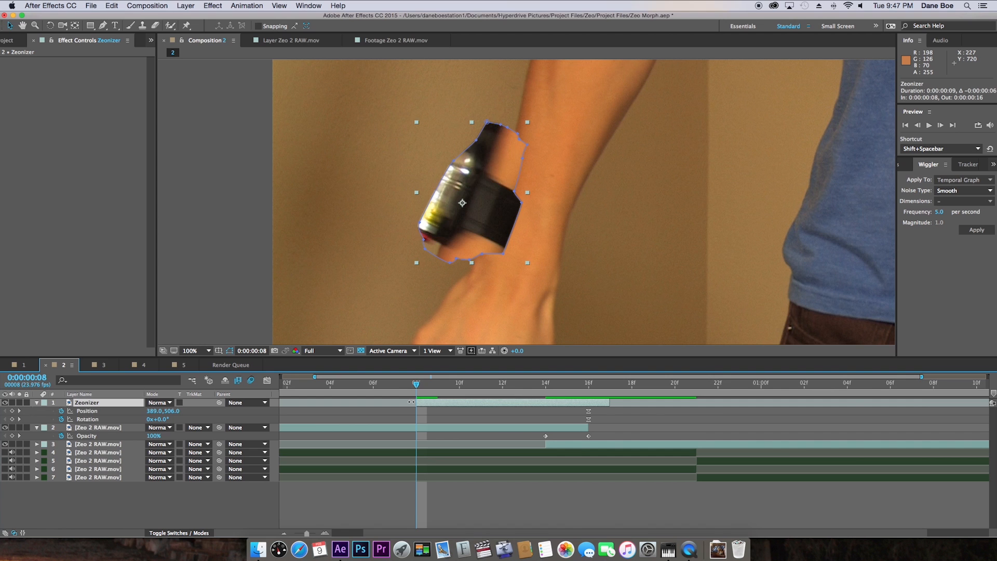
Step: Freeze the Zeonizer layer on its image at frame 16
click(589, 386)
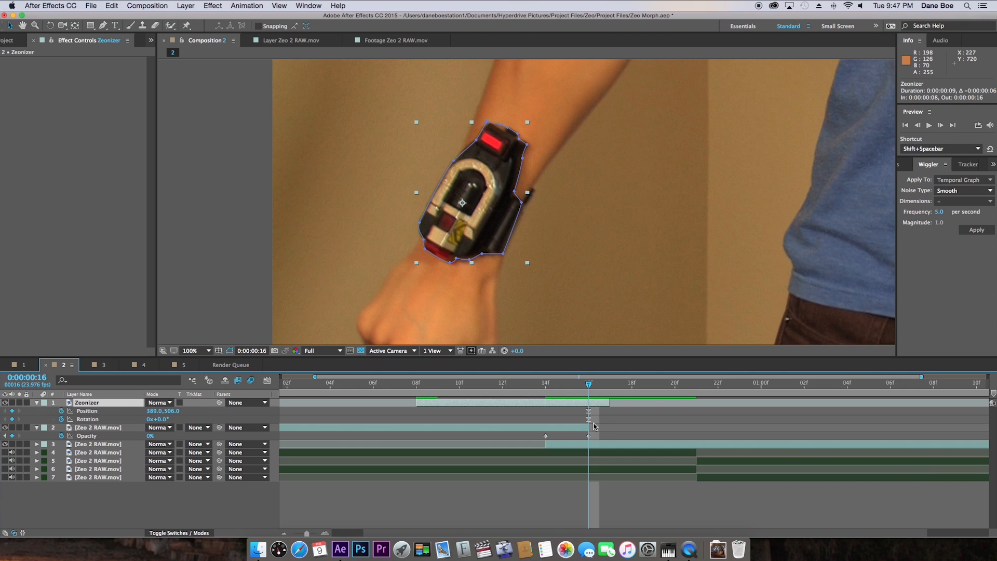
click(194, 5)
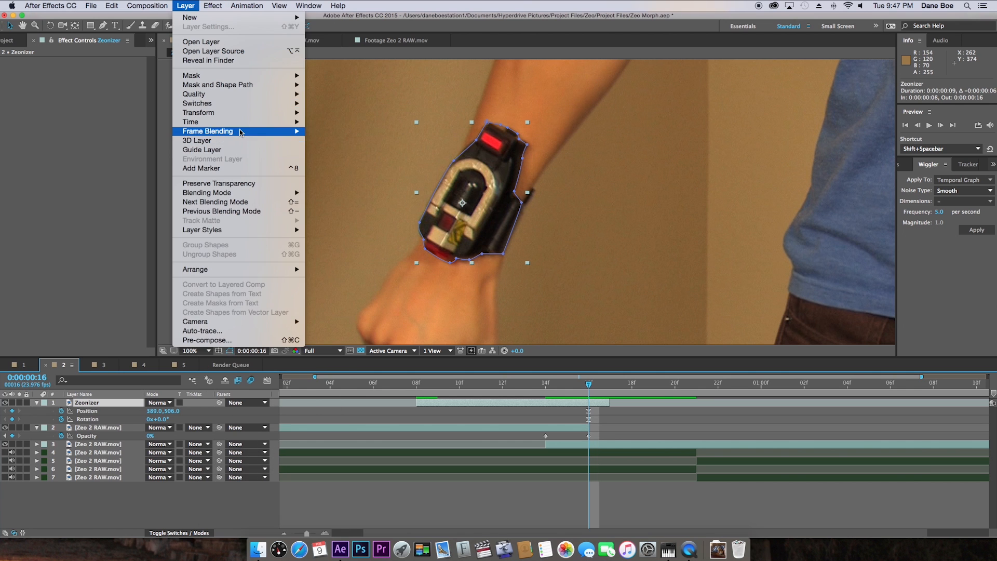
mouse_move(242, 122)
click(331, 150)
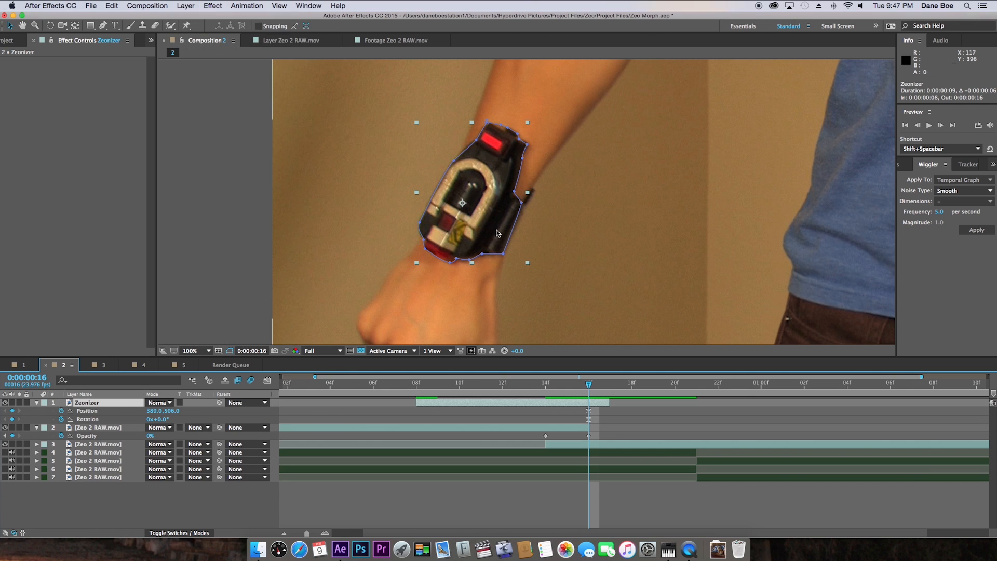
Step: At frame 8, keyframe the Zeonizer at position 483, 573 over the wrist with rotation -8°
drag(587, 386, 416, 390)
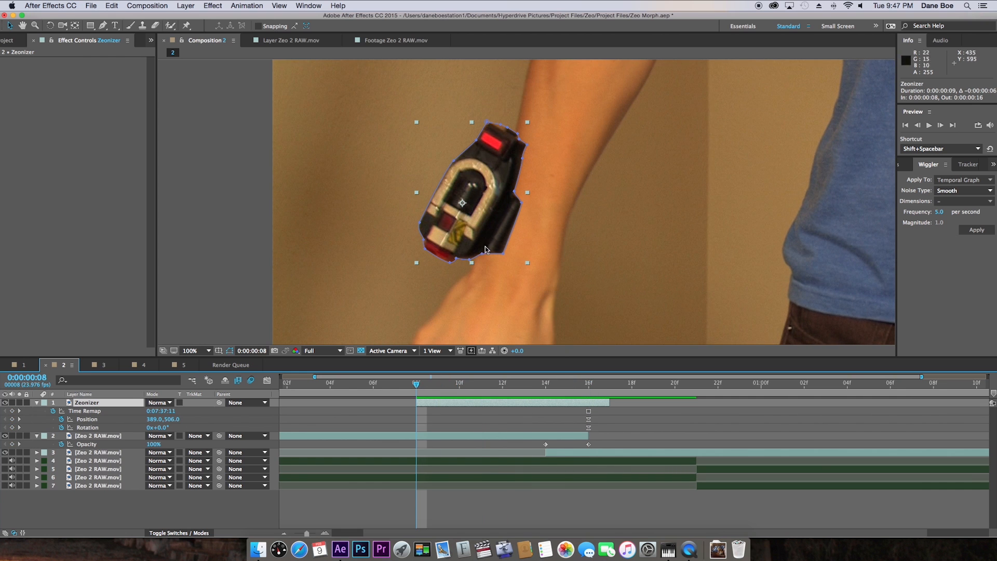
drag(503, 252, 529, 248)
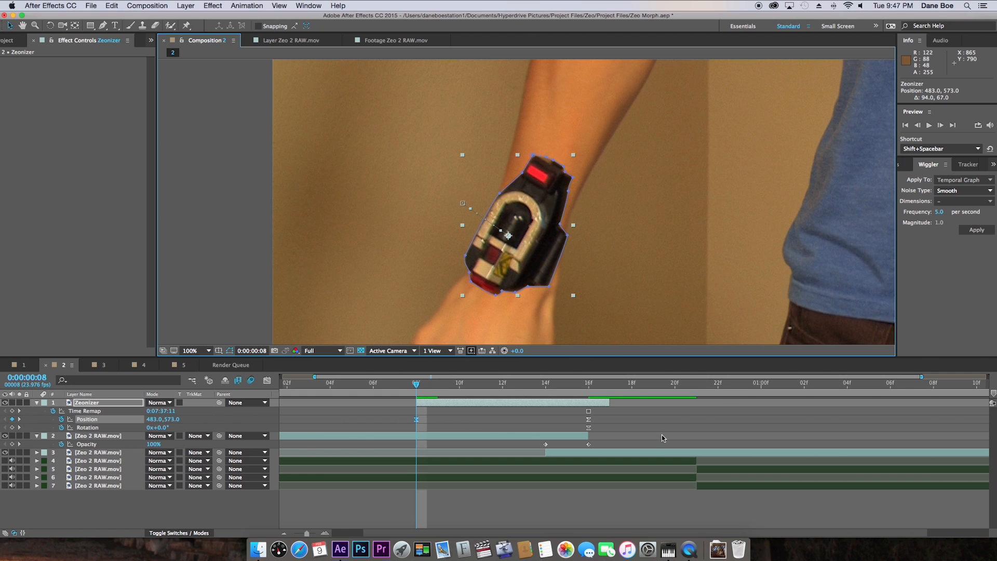
drag(168, 427, 160, 428)
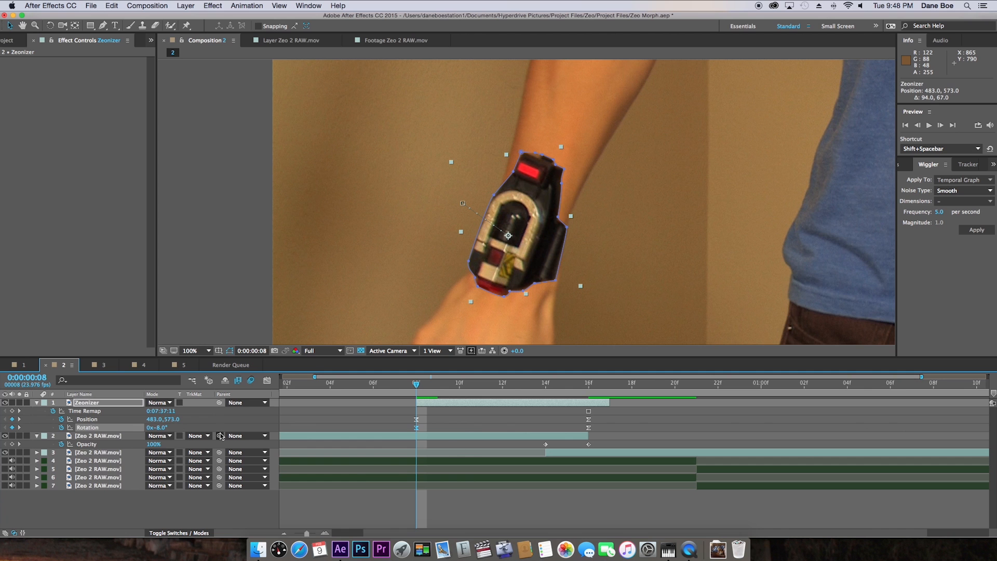
Step: At frame 12, align the Zeonizer with the forearm using keyframes of 6.7° rotation and position 423, 515.5
drag(476, 385, 503, 392)
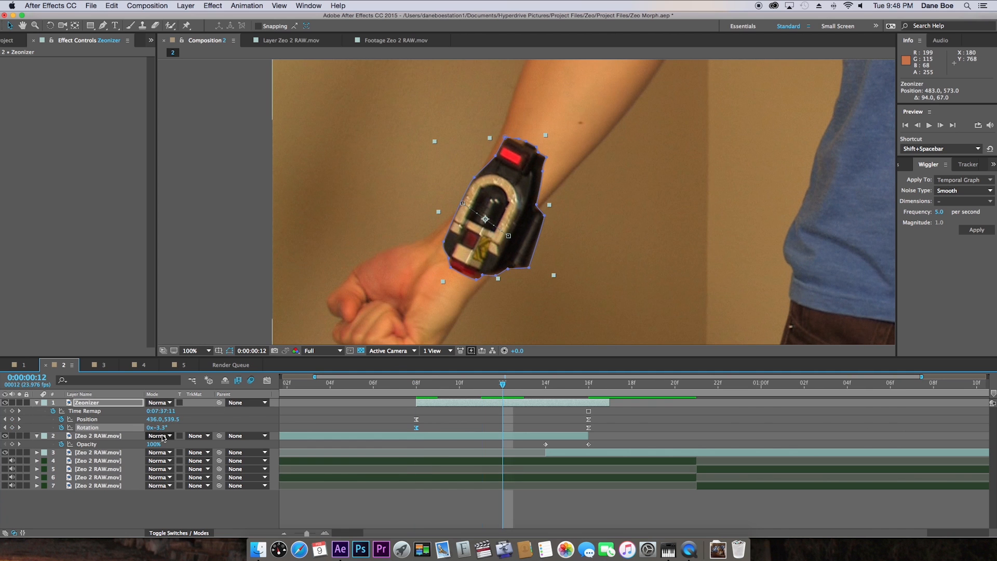
drag(158, 428, 160, 427)
drag(165, 427, 162, 427)
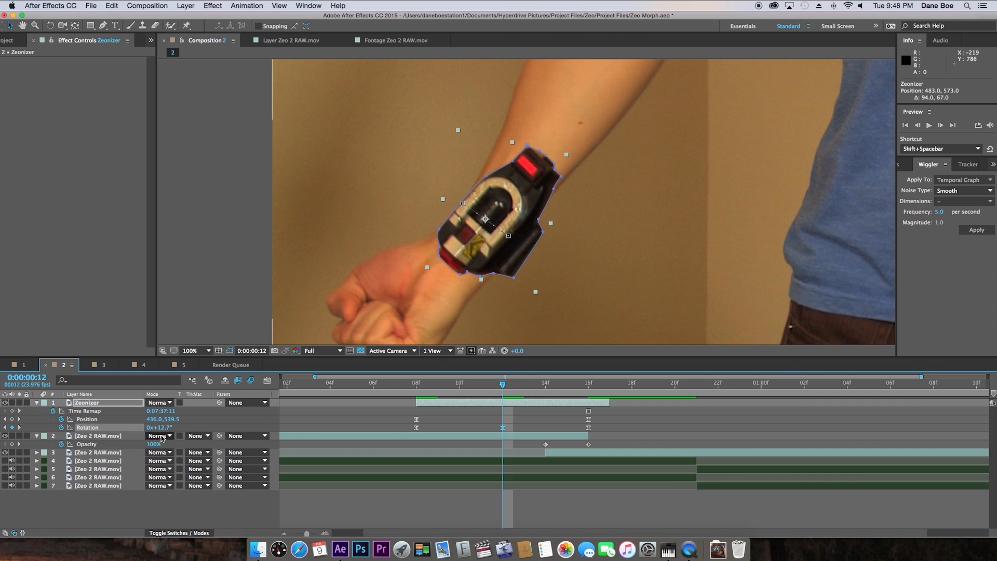
drag(162, 427, 158, 427)
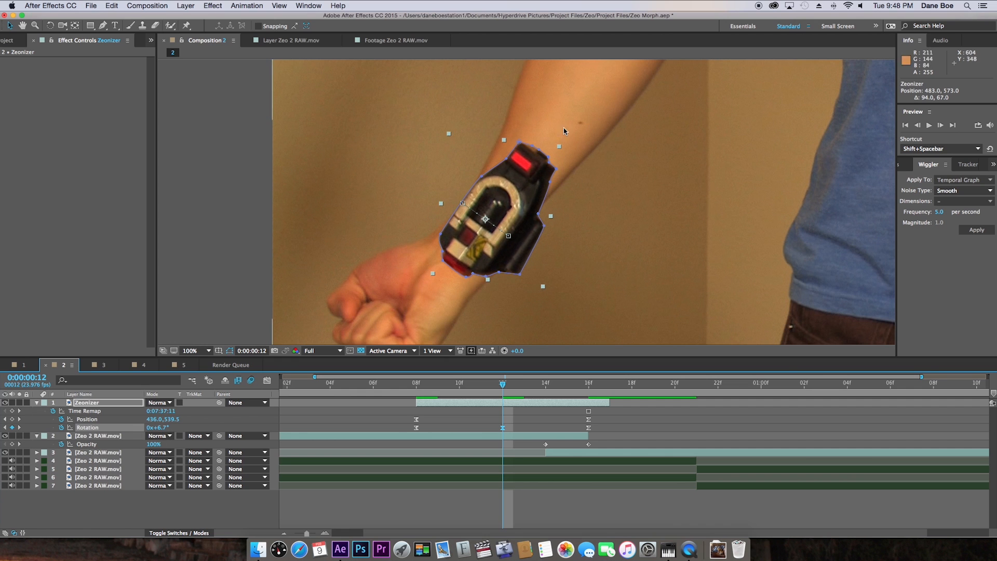
drag(502, 214, 496, 202)
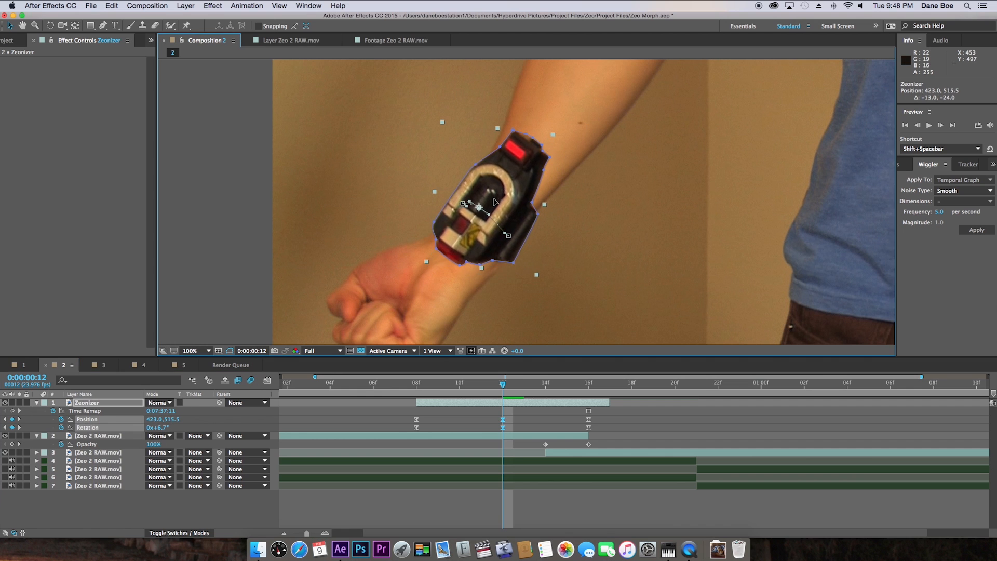
click(458, 385)
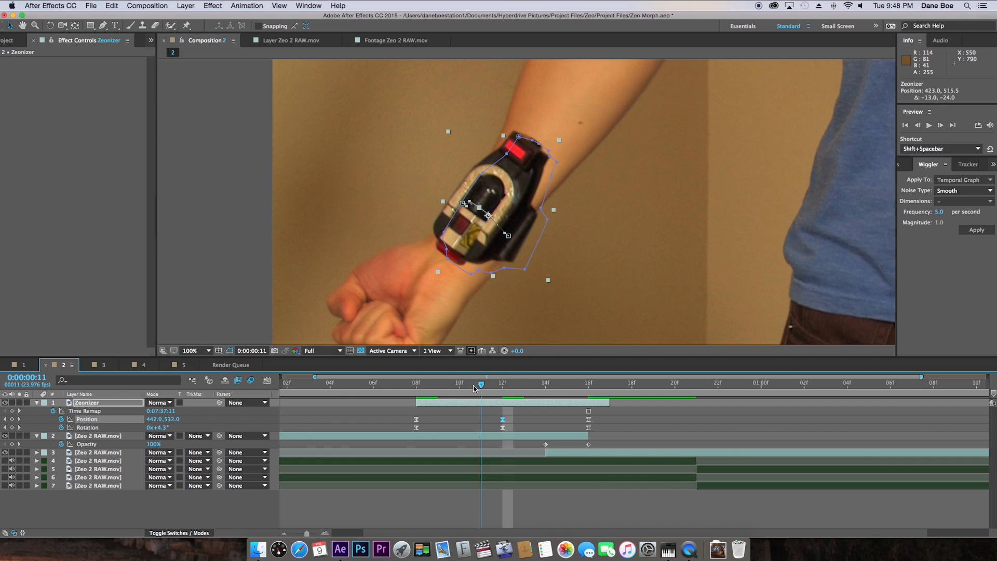
Step: Keyframe the Zeonizer's position over the wrist at 434.2, 538.3 on frame 10 and 398.4, 512.8 on frame 15
drag(502, 255, 489, 248)
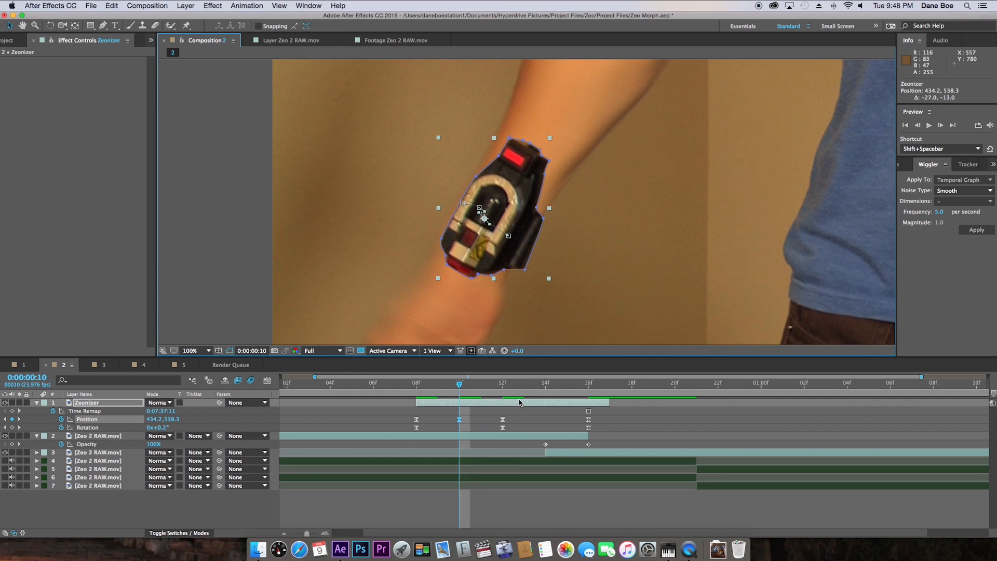
drag(530, 387, 543, 386)
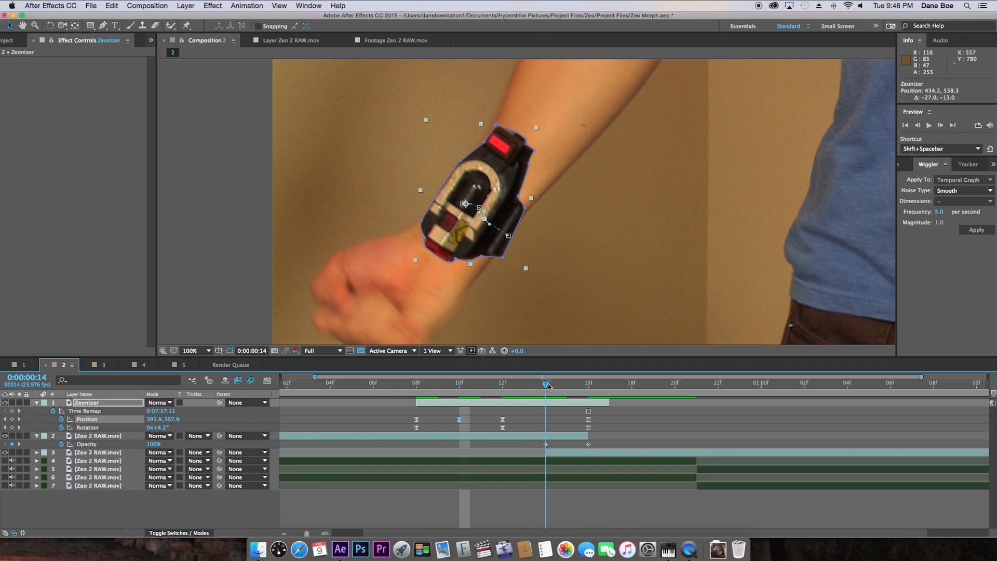
click(561, 386)
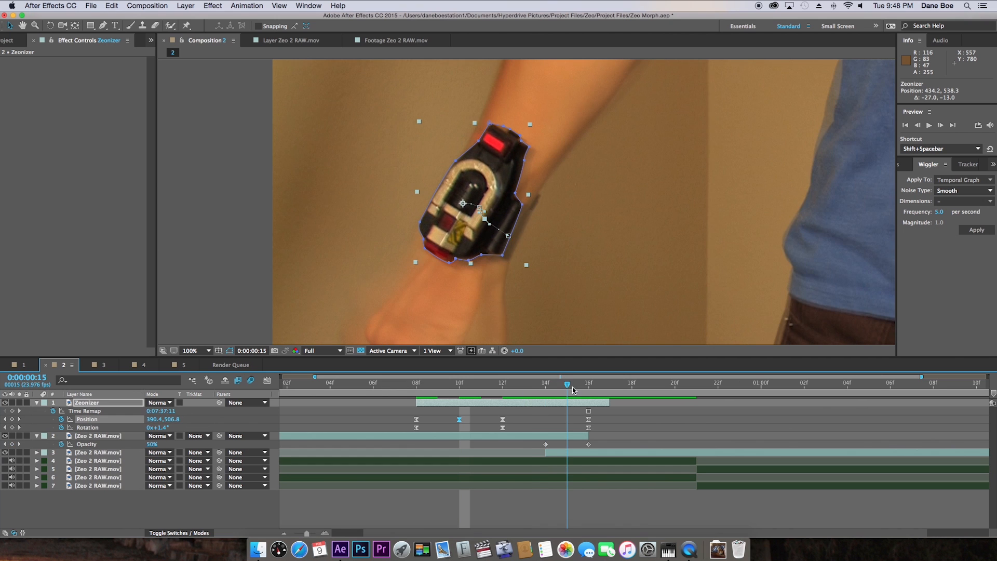
click(584, 390)
click(567, 386)
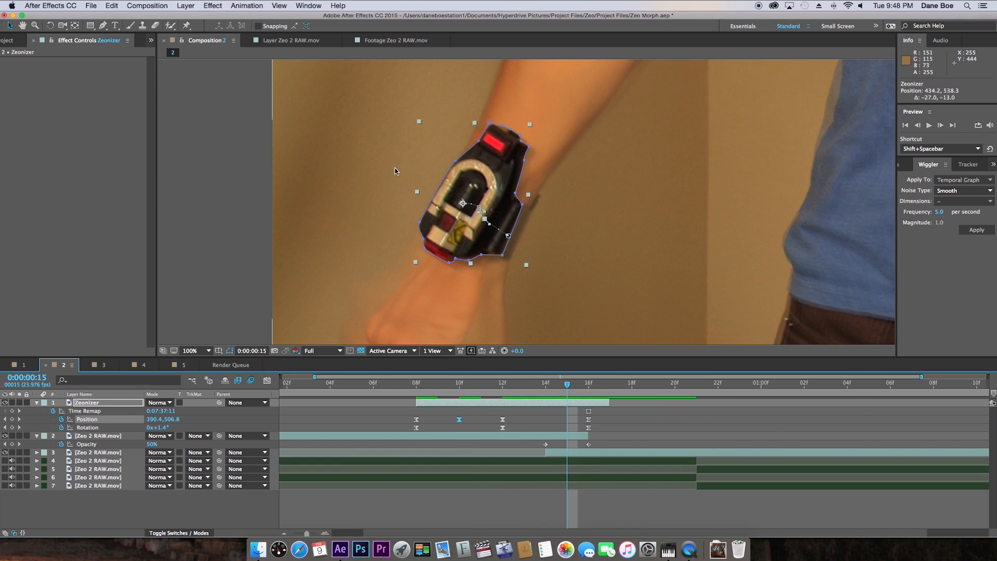
drag(489, 196, 494, 200)
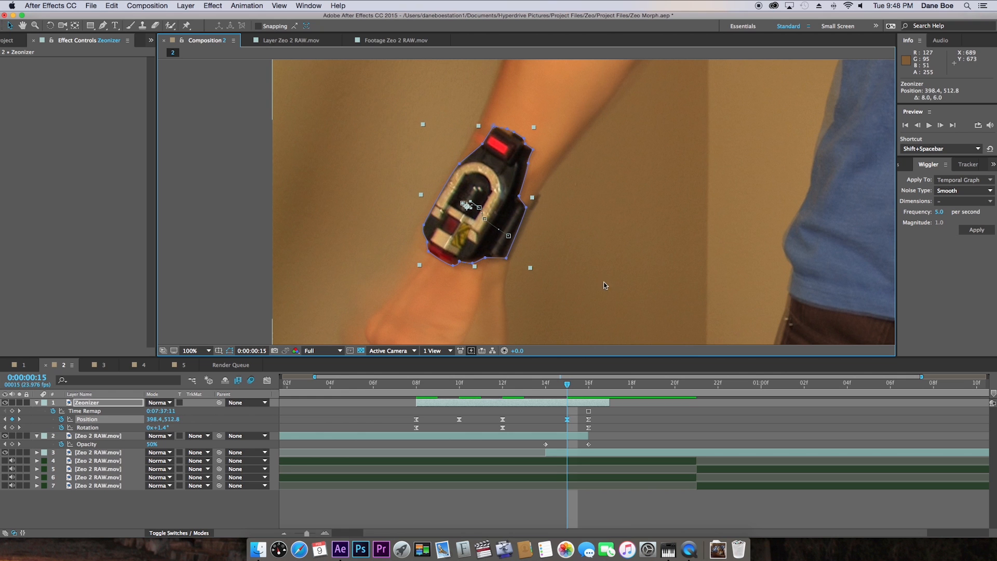
Step: Go back through the tracked frames to frame 8 and enable motion blur on the Zeonizer layer
key(Page_Up)
key(Page_Up)
key(Page_Up)
key(Page_Up)
key(Page_Up)
key(Page_Up)
key(Page_Up)
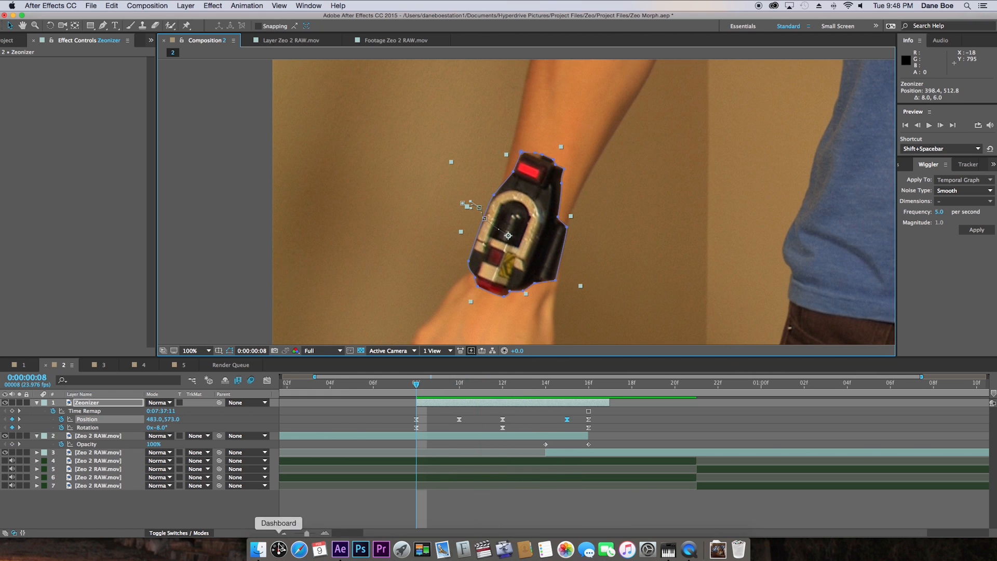
click(217, 533)
click(186, 403)
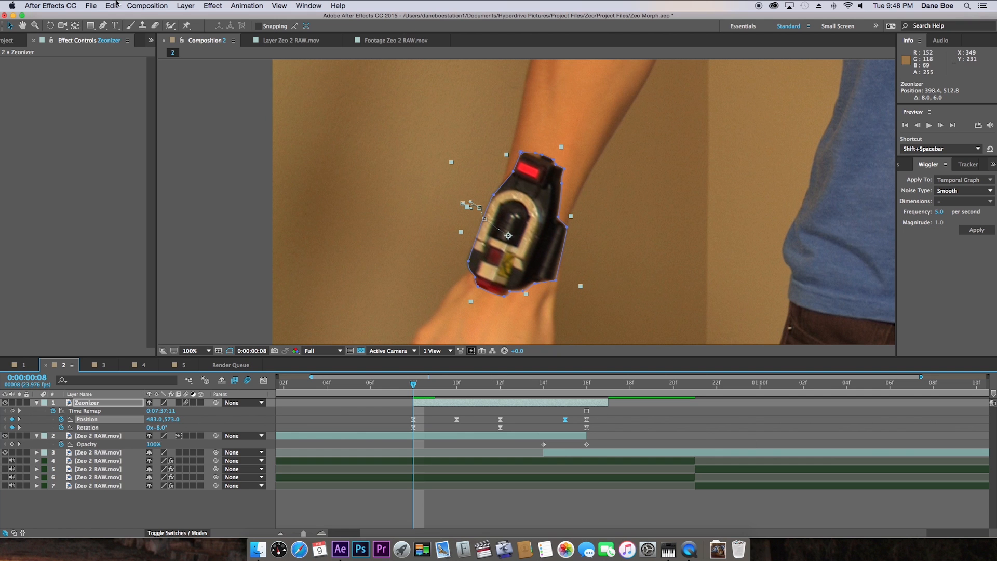
Step: Review the advanced motion blur shutter and sampling settings of composition 2 without changing them
click(146, 5)
click(156, 35)
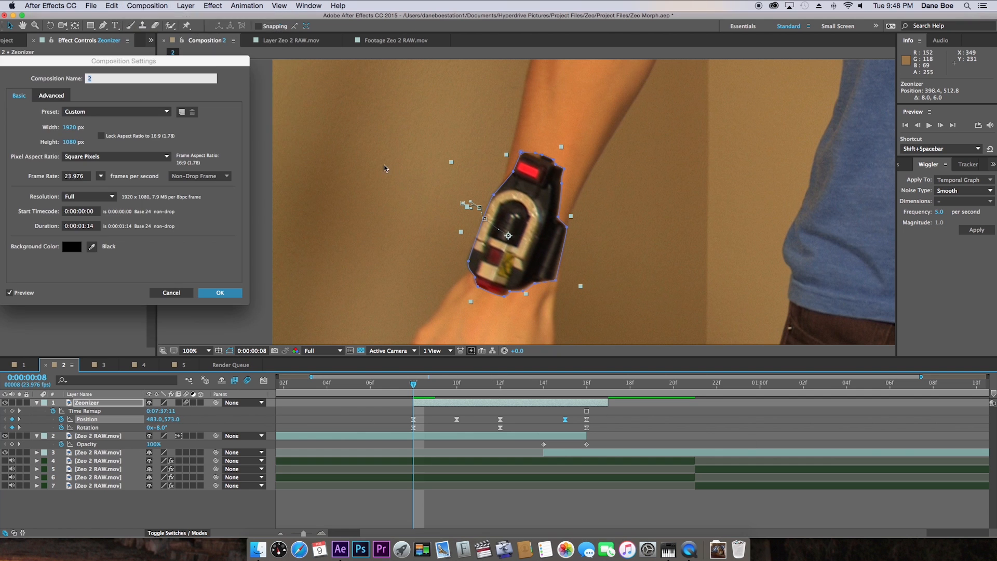
click(54, 99)
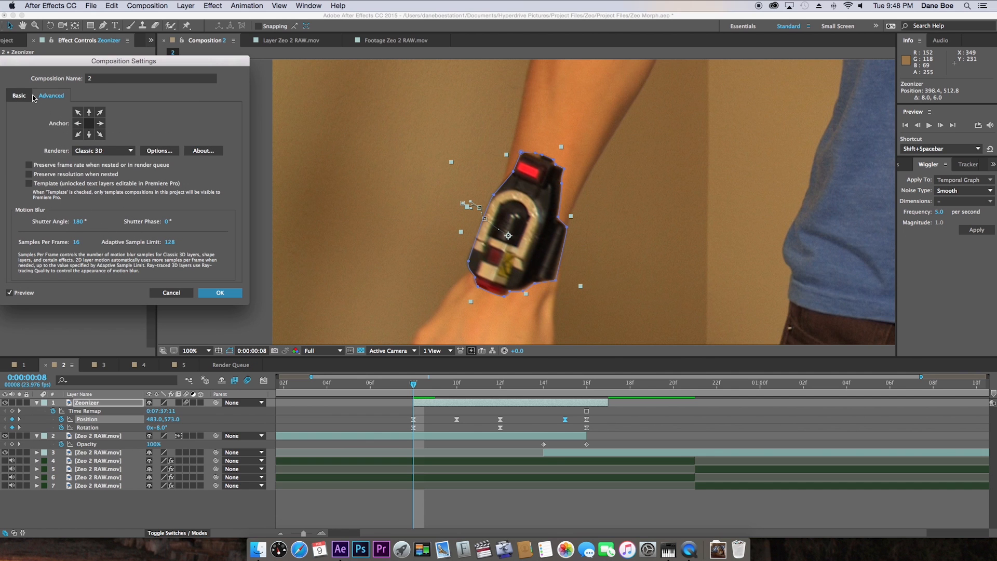
drag(53, 61, 110, 58)
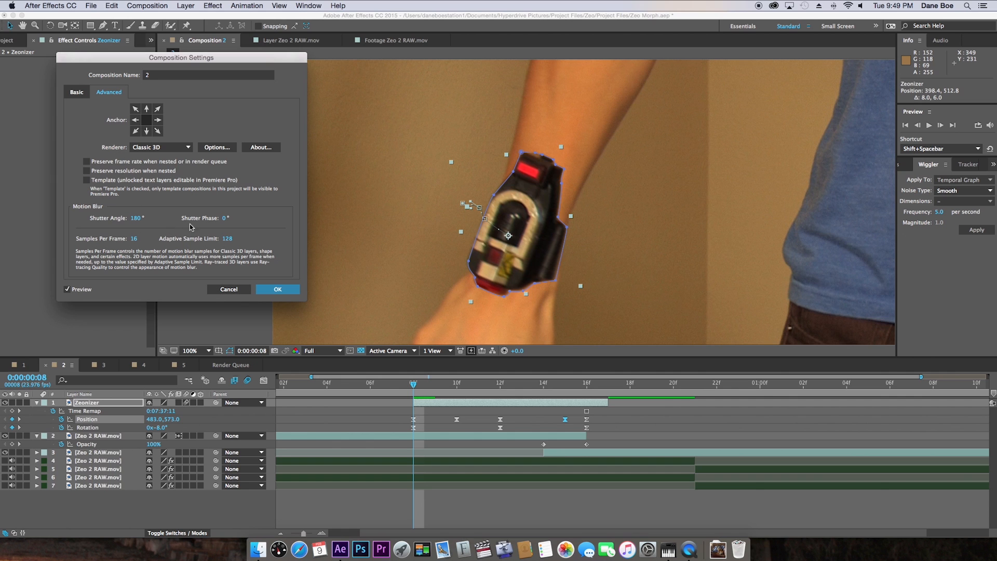
click(228, 290)
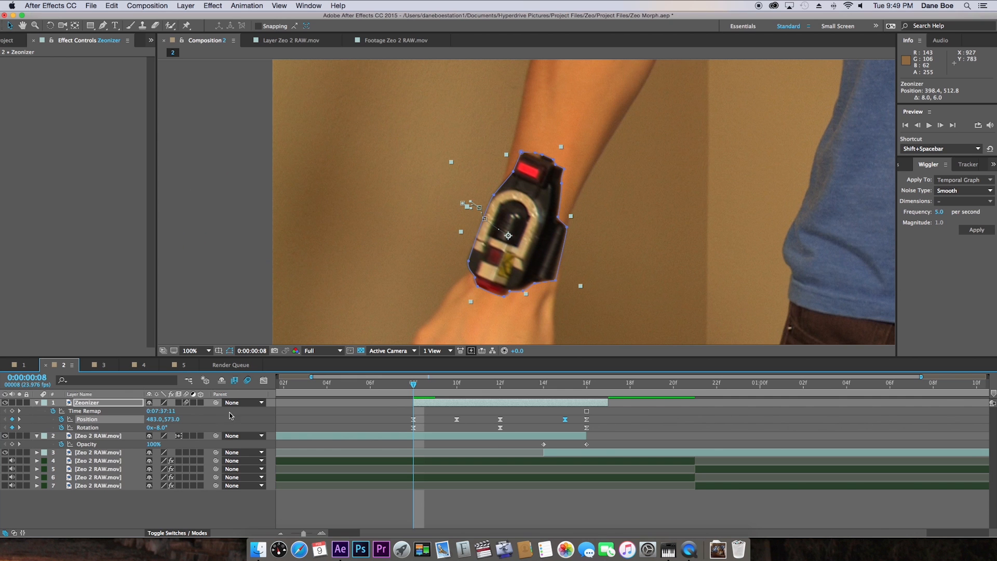
Step: Check the motion-blurred Zeonizer's alignment with the wrist between frames 8 and 16, ending at frame 8
drag(457, 389, 586, 387)
key(Page_Up)
key(Page_Up)
key(Page_Up)
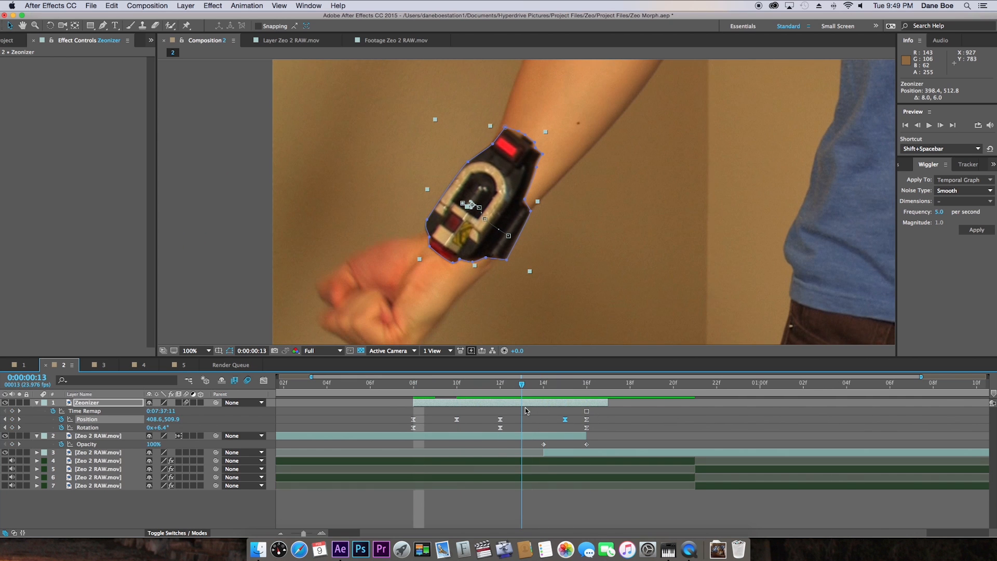
drag(488, 393, 418, 394)
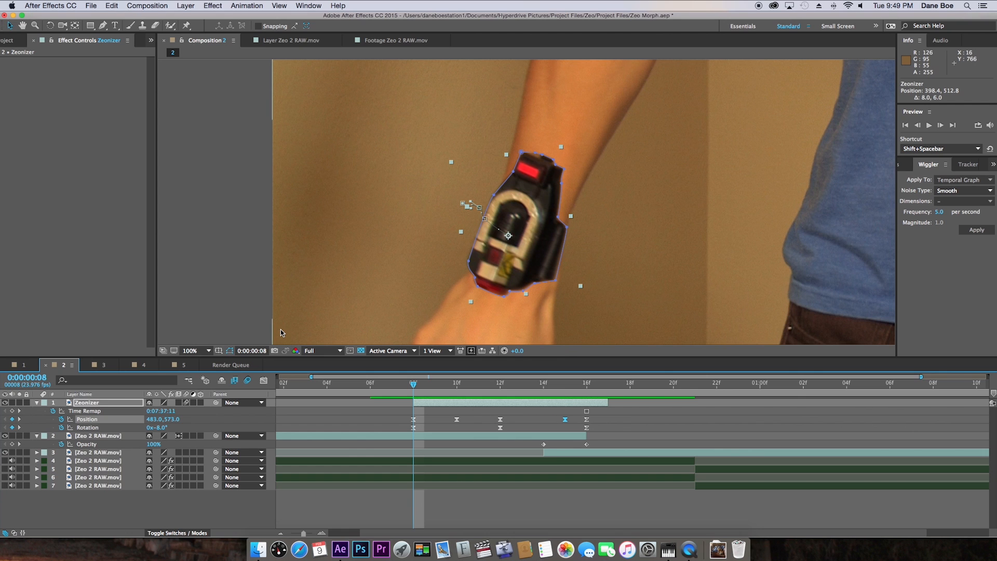
Step: At frame 8, draw a closed four-point Pen mask around the dark red square at the Zeonizer's lower end
click(361, 351)
scroll(525, 207, down, 7)
scroll(532, 212, up, 9)
scroll(532, 211, down, 2)
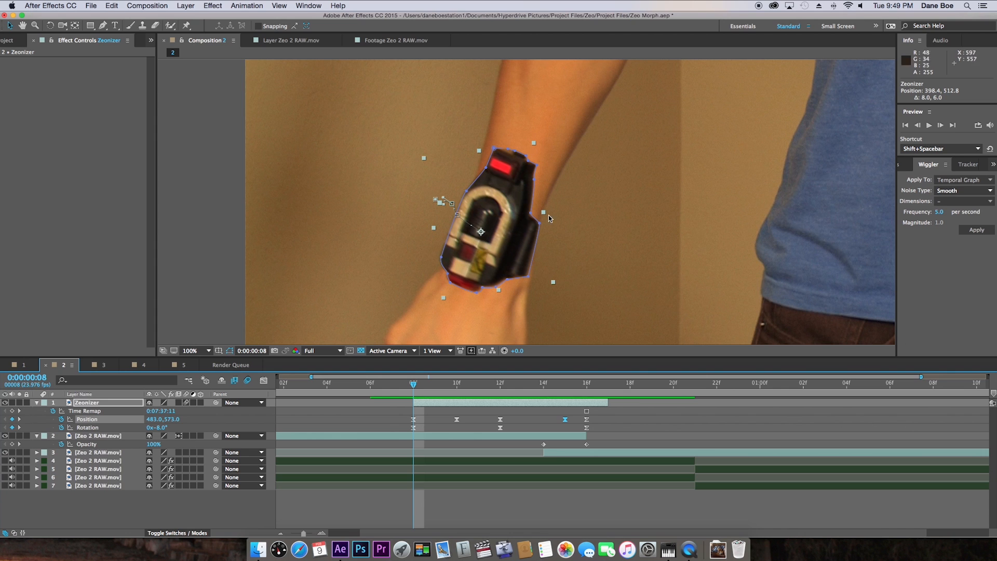
click(103, 25)
click(461, 242)
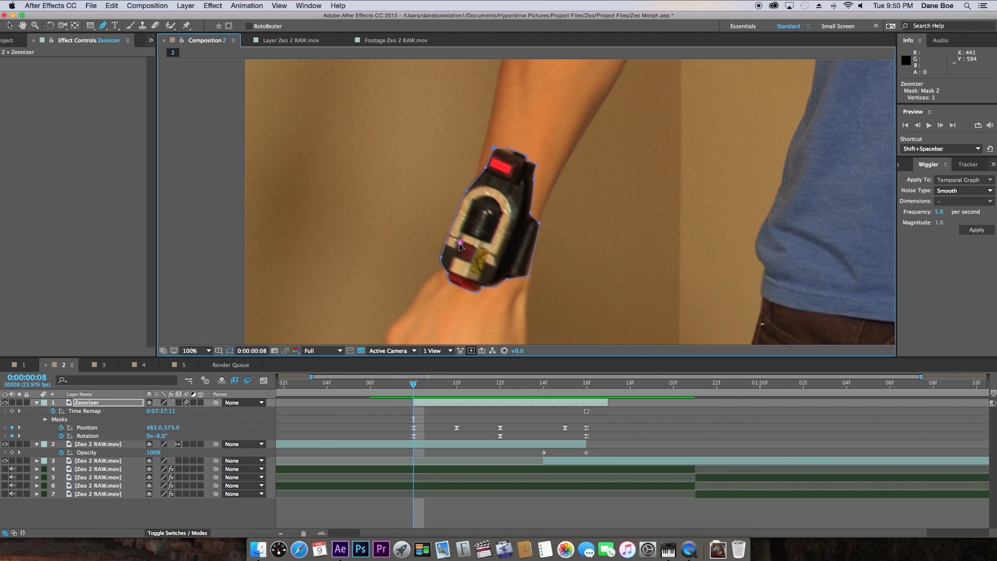
click(456, 256)
click(470, 258)
click(475, 248)
click(461, 241)
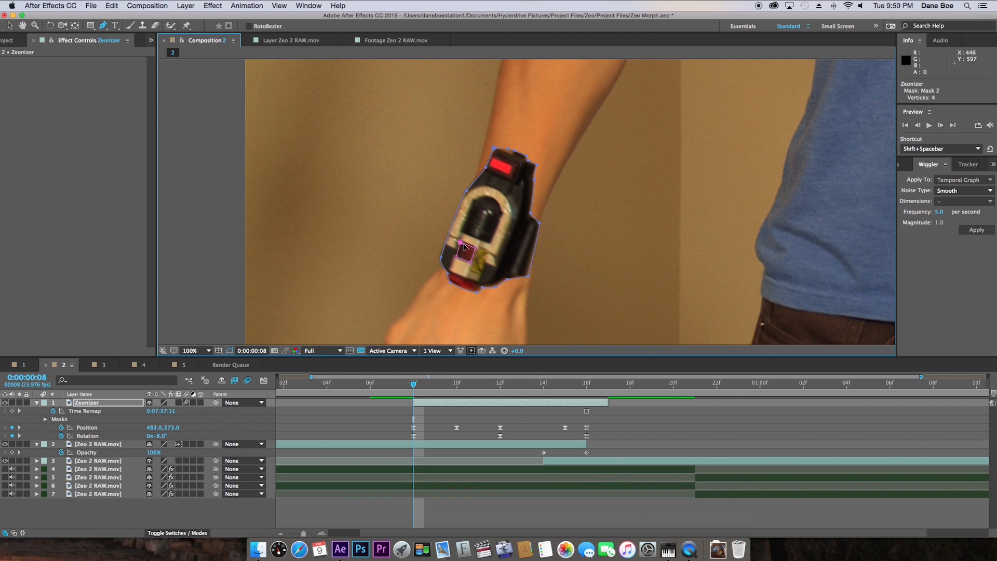
Step: Draw another closed four-point mask around the bright red light at the Zeonizer's upper end
click(494, 157)
click(513, 166)
click(510, 175)
click(489, 166)
click(494, 157)
Step: Set the feather of Mask 2 and Mask 3 to 3 pixels
key(m)
key(m)
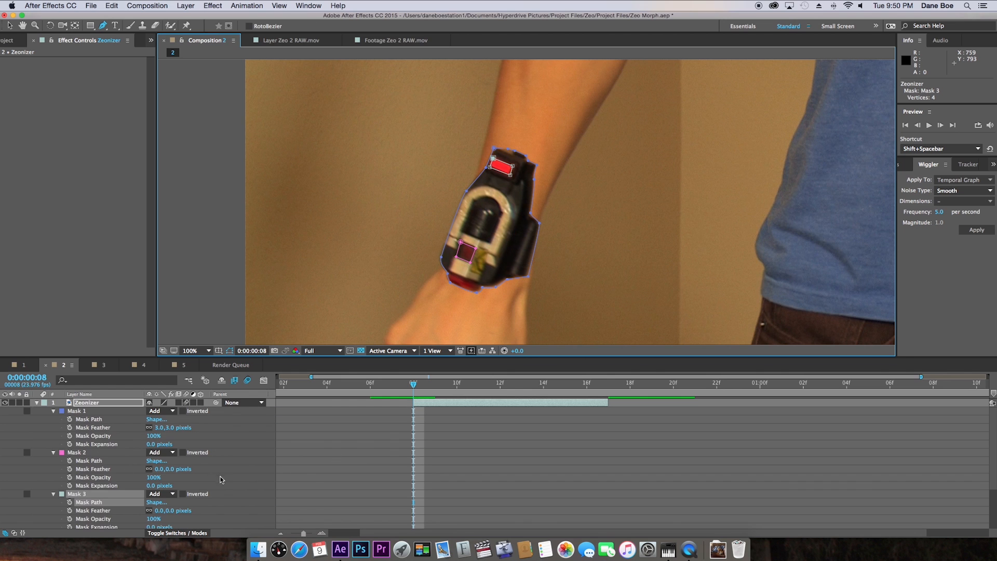
click(167, 469)
text(3)
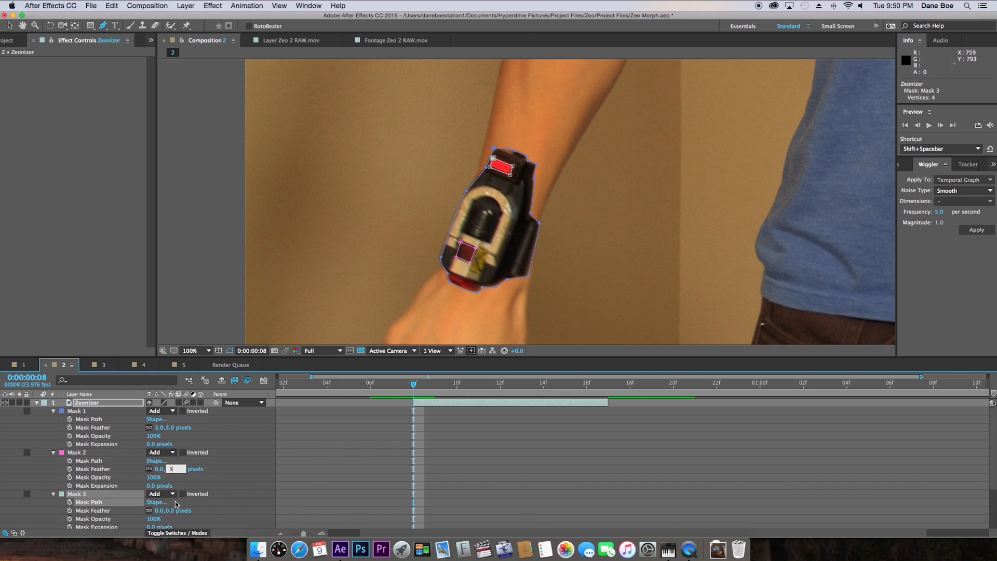
key(Return)
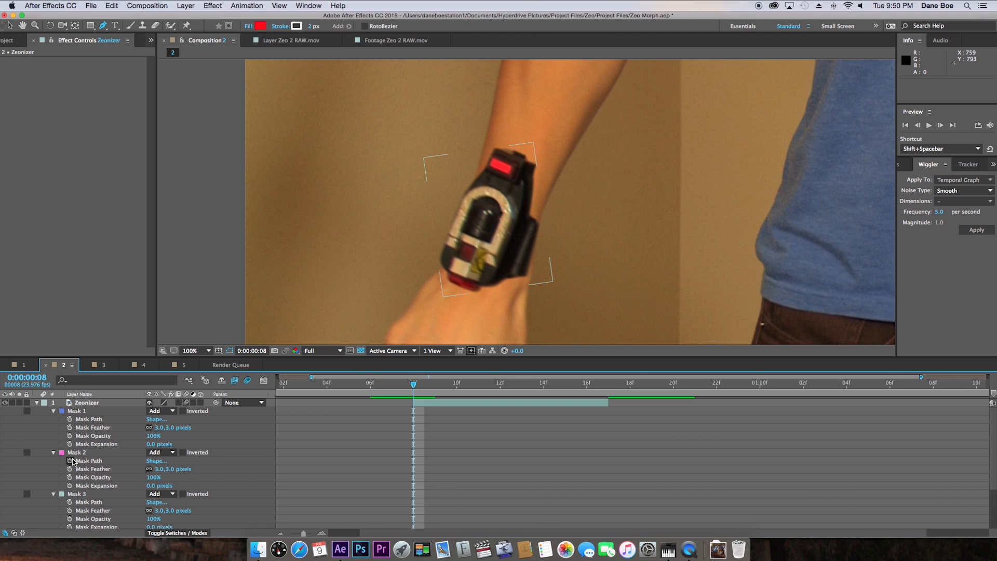
Step: Start Mask Path keyframes for Mask 2 and Mask 3 at frame 8 and solo the Zeonizer layer
click(69, 461)
click(69, 502)
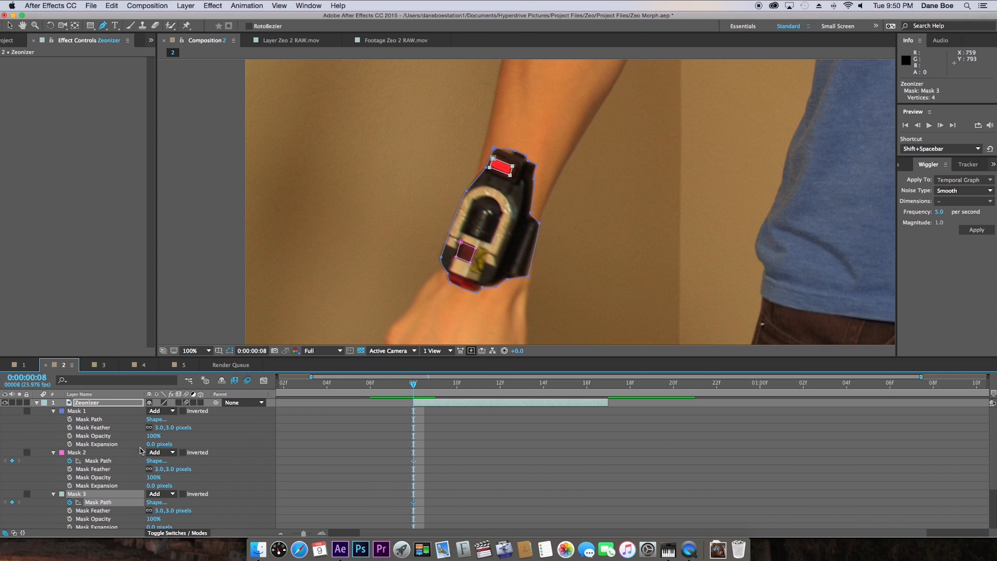
click(19, 402)
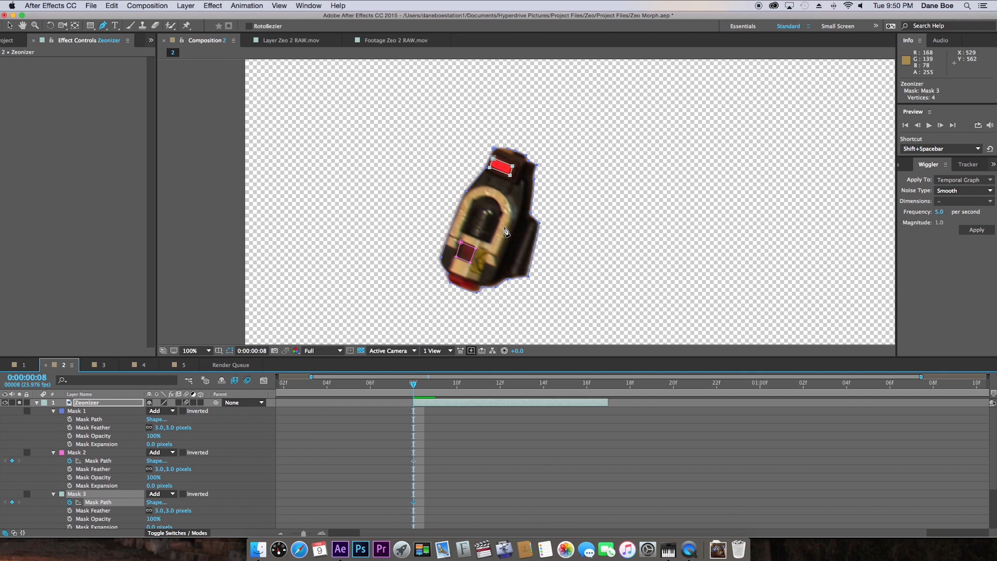
Step: Try Subtract mode and inversion on the two new masks, leaving Mask 2 on inverted Subtract and Mask 3 on Add
click(161, 455)
click(168, 480)
click(168, 494)
click(161, 491)
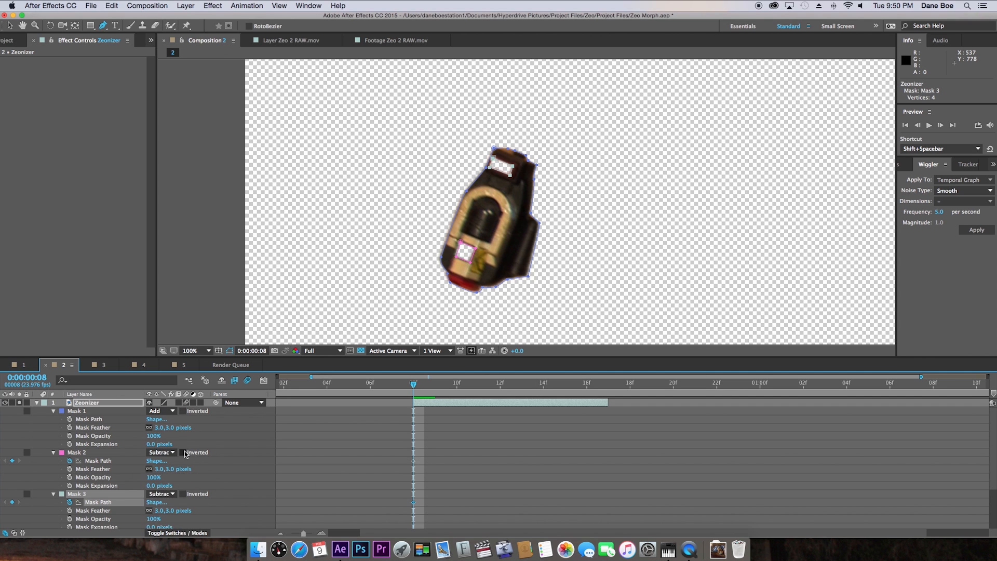
click(183, 452)
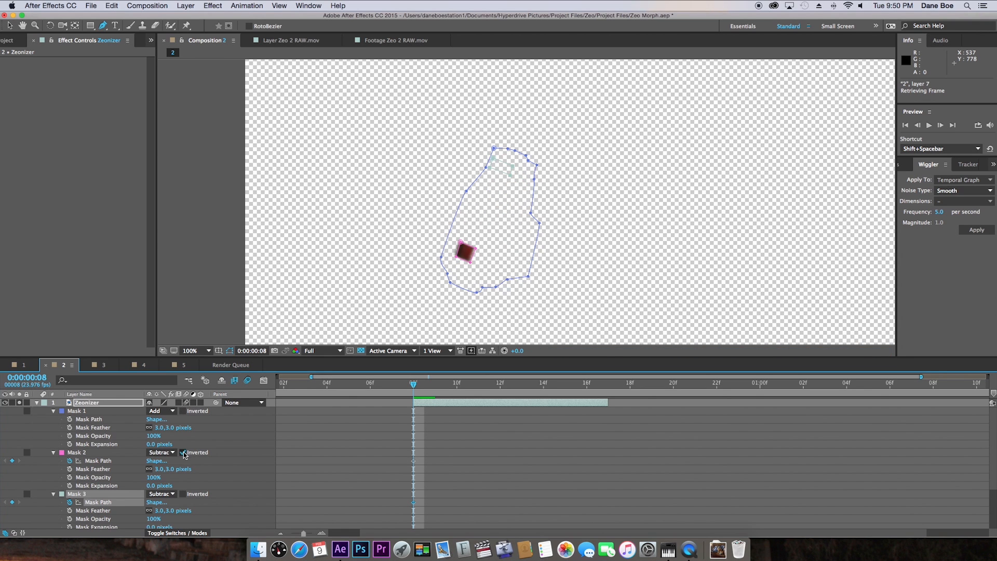
click(183, 494)
click(162, 494)
click(165, 482)
Step: At frame 16, scale Mask 2 to about 725% and shift it over the lower part of the Zeonizer
key(v)
click(596, 387)
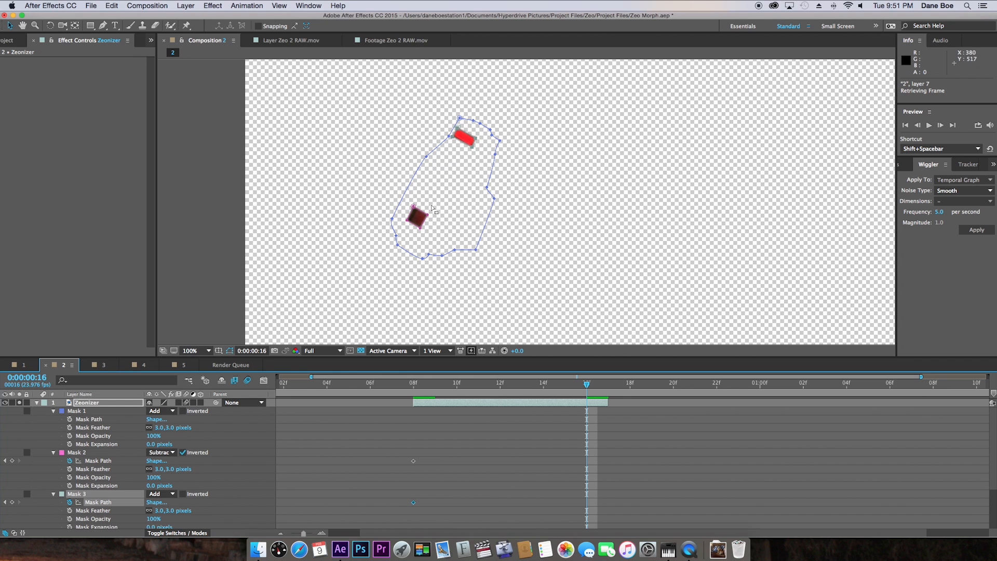
double_click(427, 214)
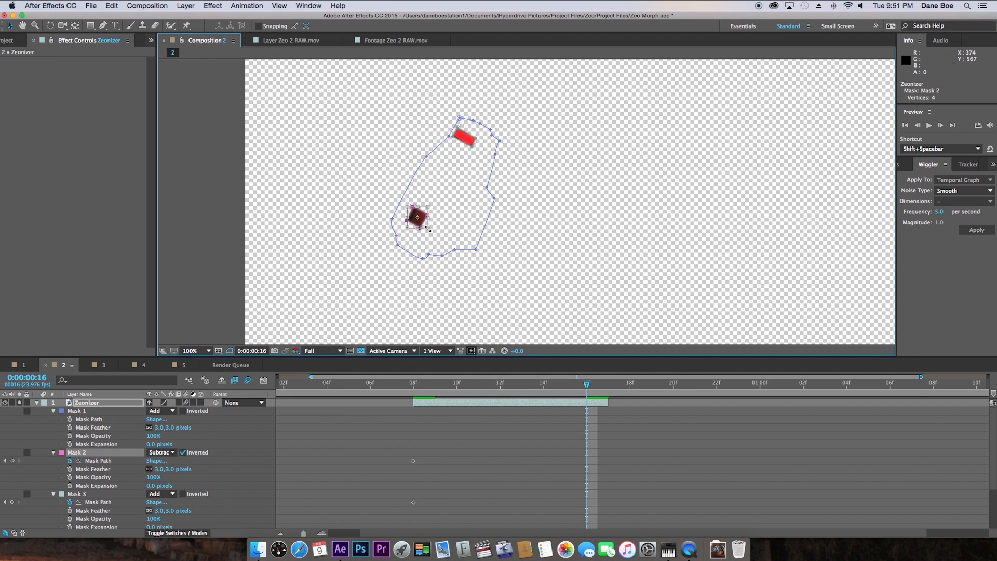
drag(427, 229, 499, 295)
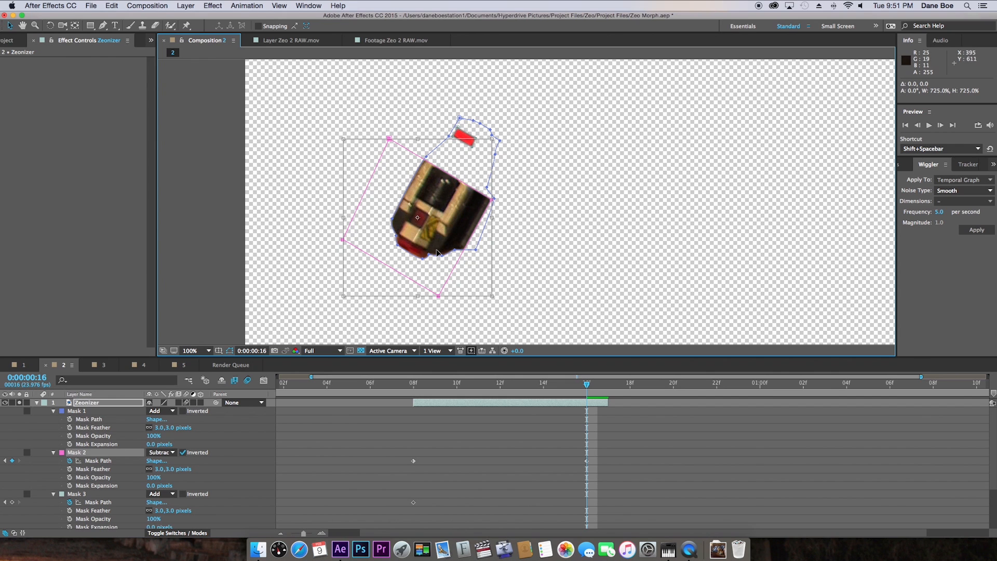
drag(435, 253, 452, 261)
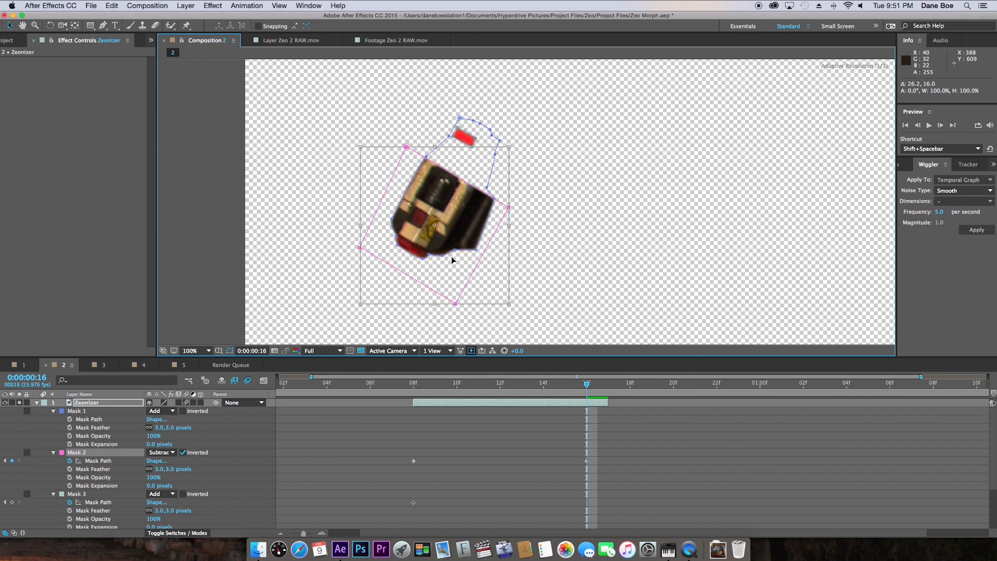
key(Return)
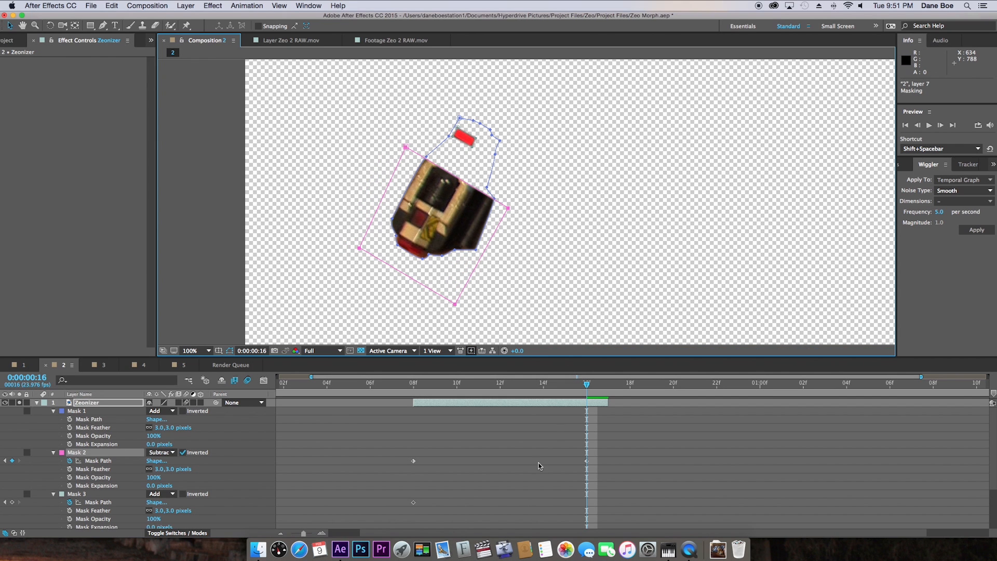
Step: At frame 16, enlarge Mask 3 around the red light and shift it down to meet Mask 2, covering the upper part
scroll(94, 497, down, 3)
click(90, 470)
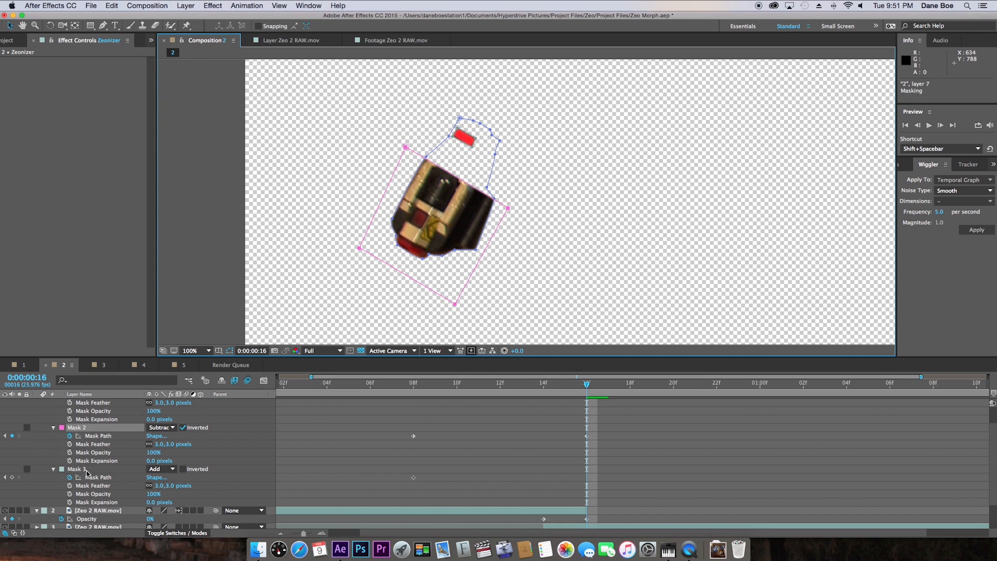
double_click(465, 138)
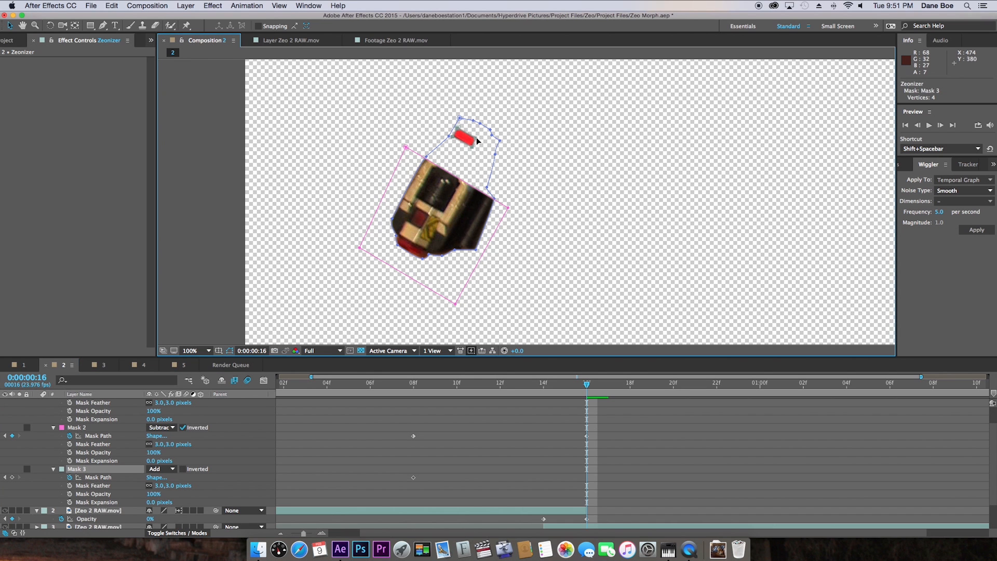
drag(477, 147, 541, 207)
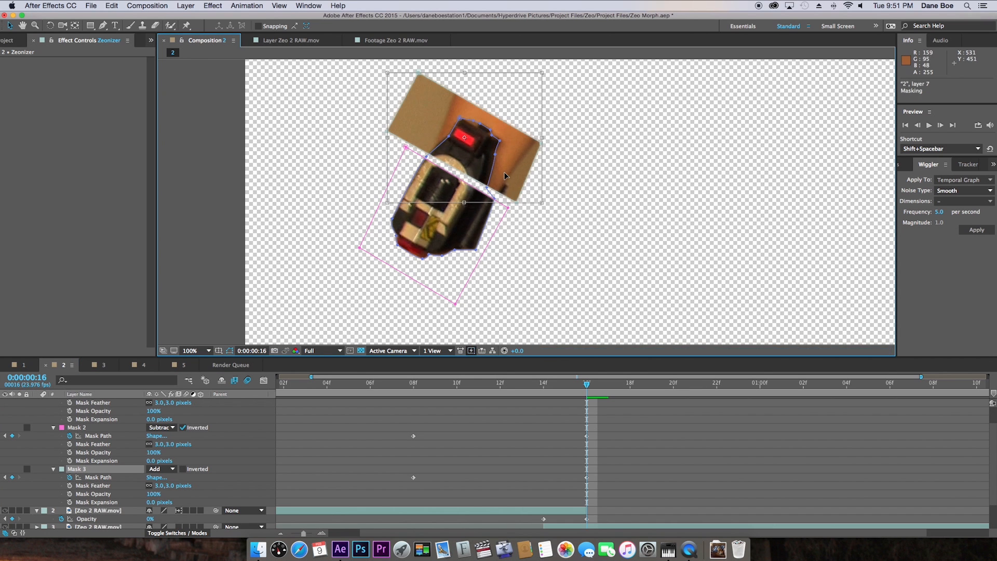
drag(505, 174, 506, 186)
key(Return)
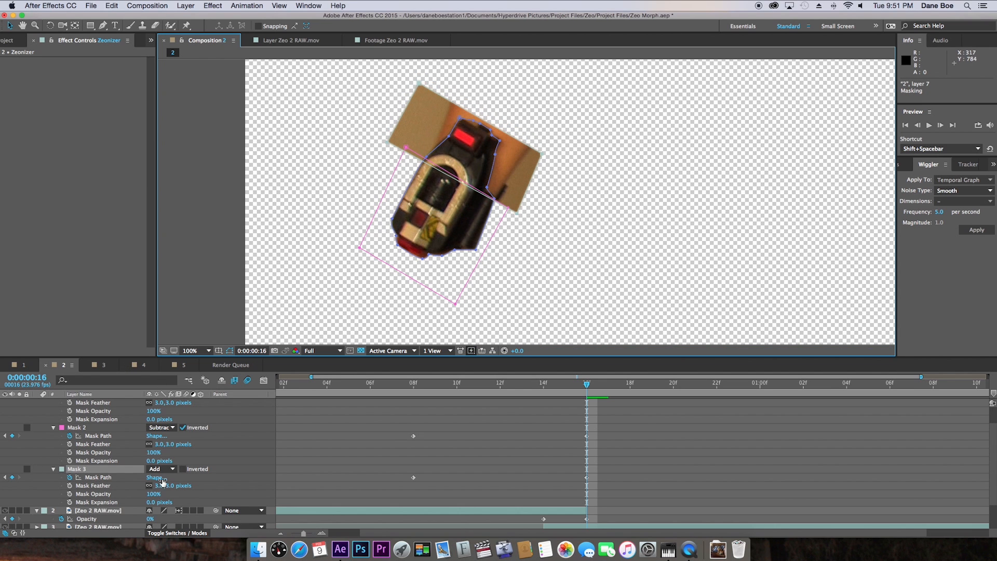
Step: Set Mask 2 to Add without inversion and Mask 1 to Subtract with inversion
scroll(217, 481, up, 3)
click(164, 454)
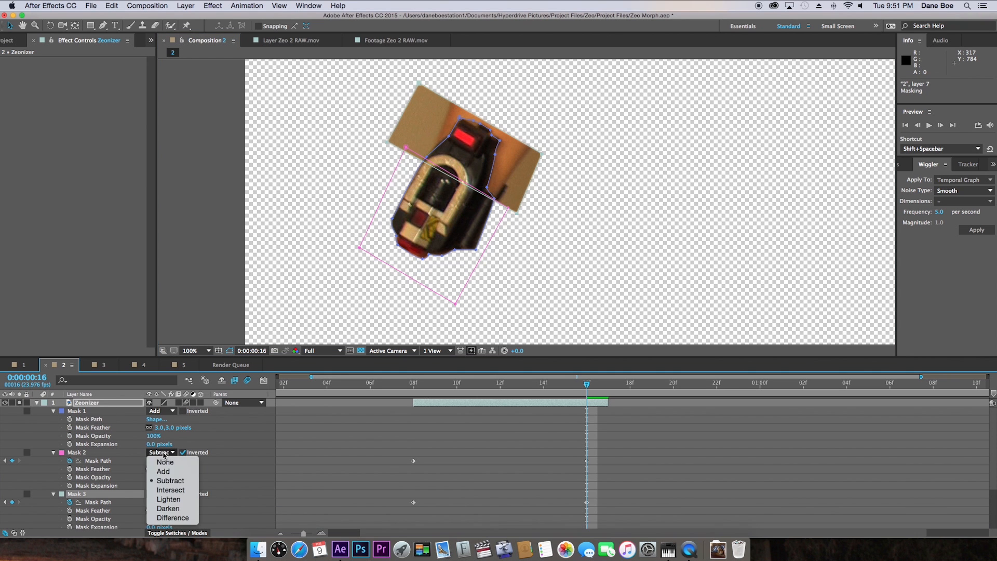
click(182, 459)
click(183, 453)
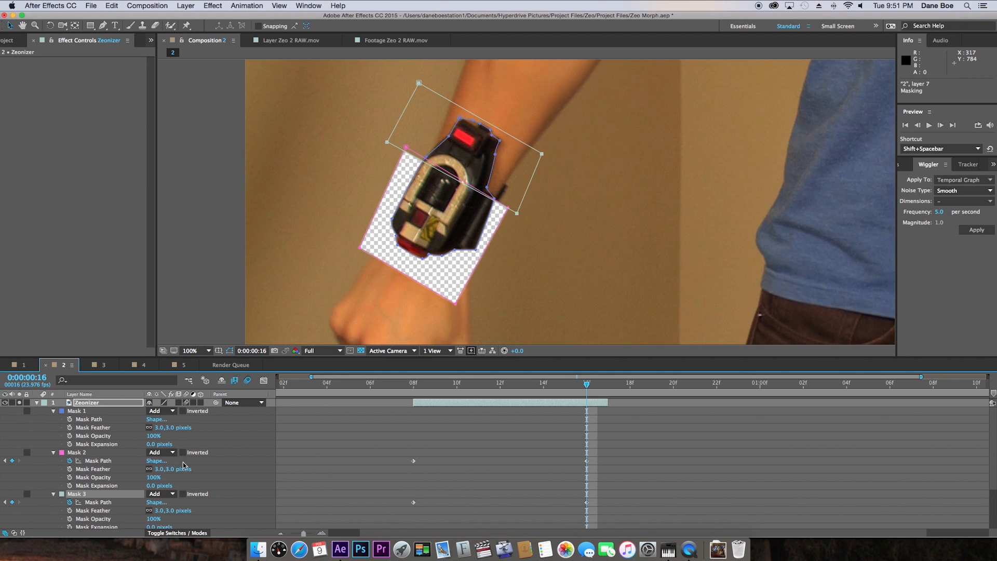
click(161, 411)
click(169, 438)
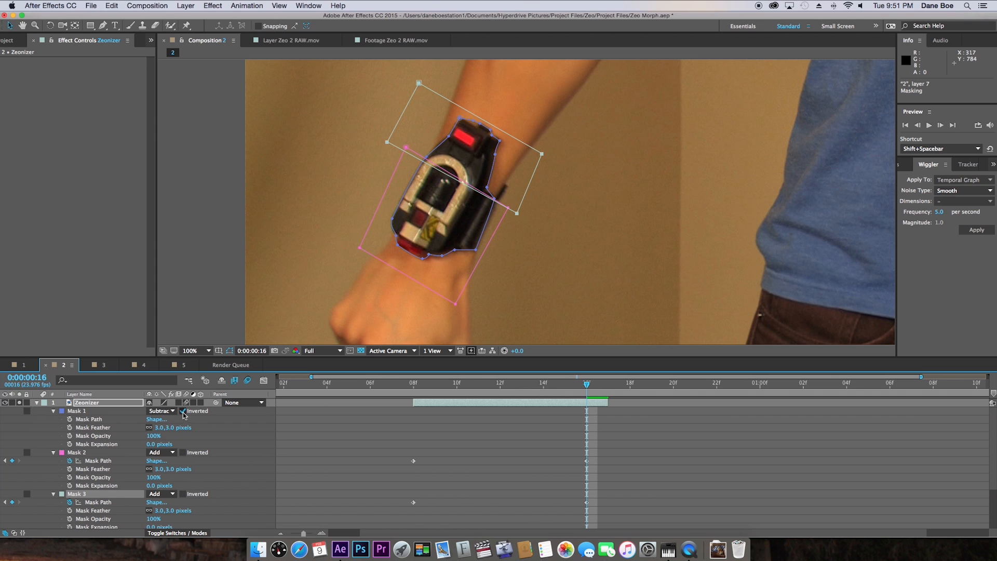
Step: Move Mask 1 below Mask 2 and Mask 3 in the Zeonizer layer's mask order
drag(86, 415, 75, 453)
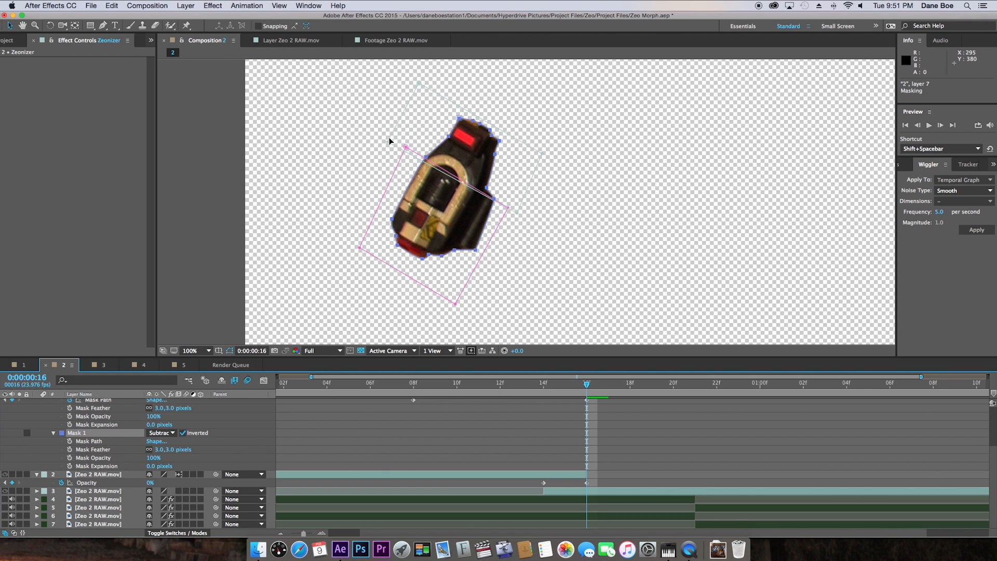
key(alt+shift+period)
key(alt+shift+period)
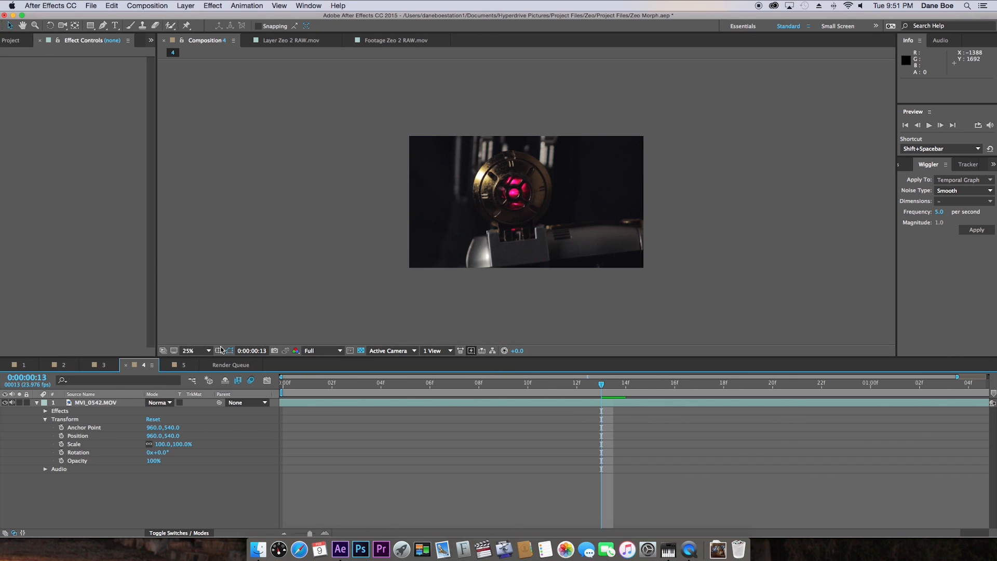
click(59, 365)
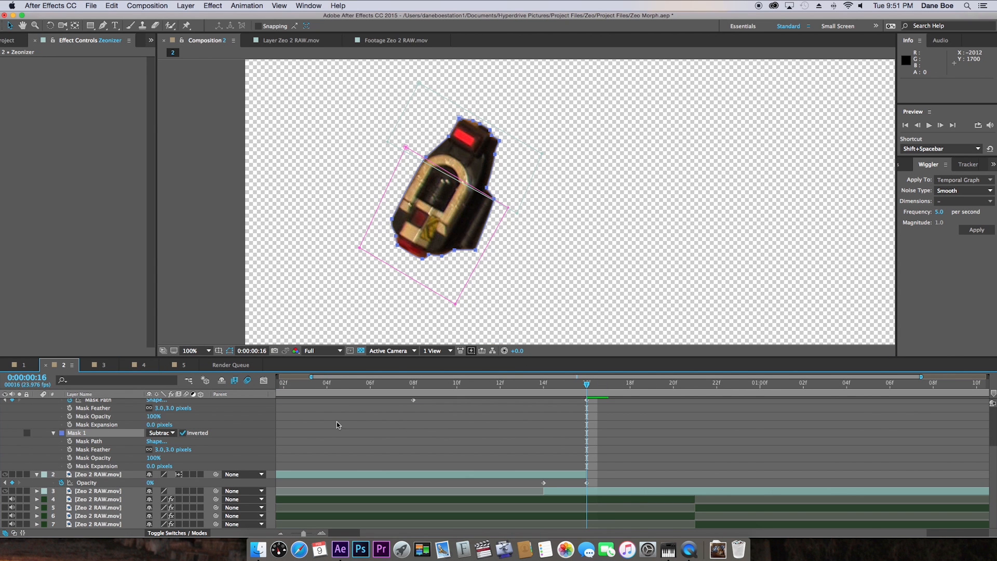
click(102, 367)
click(133, 370)
click(63, 369)
Step: Move the ending Mask Path keyframes of Mask 2 and Mask 3 to frame 13 to shorten the reveal
scroll(418, 443, up, 3)
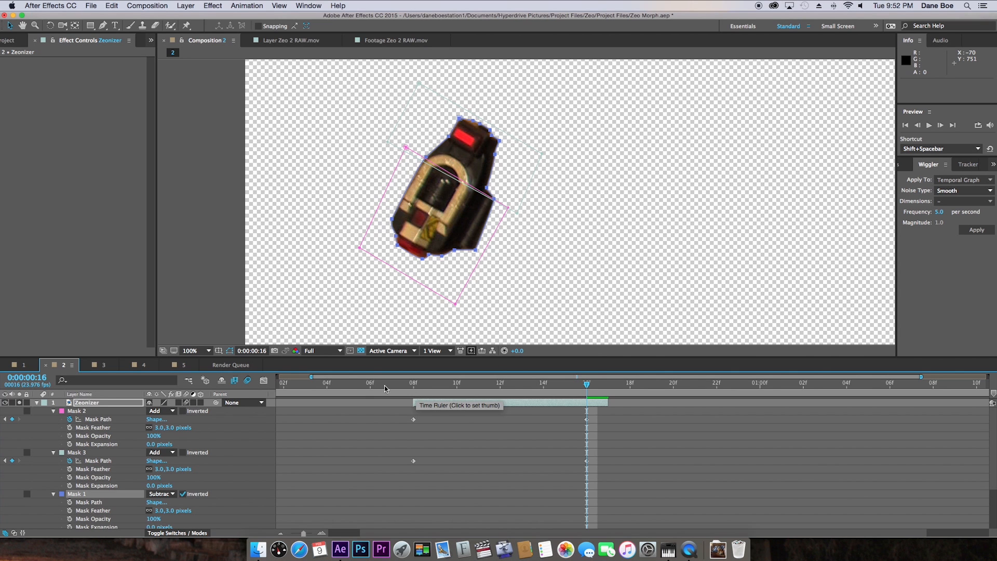
scroll(343, 380, right, 2)
scroll(377, 397, left, 3)
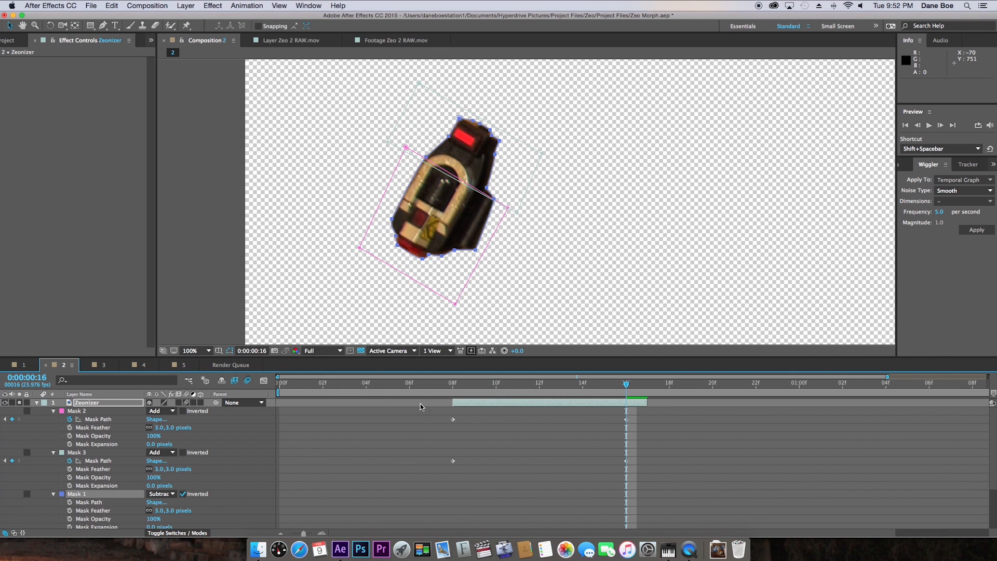
drag(453, 387, 593, 416)
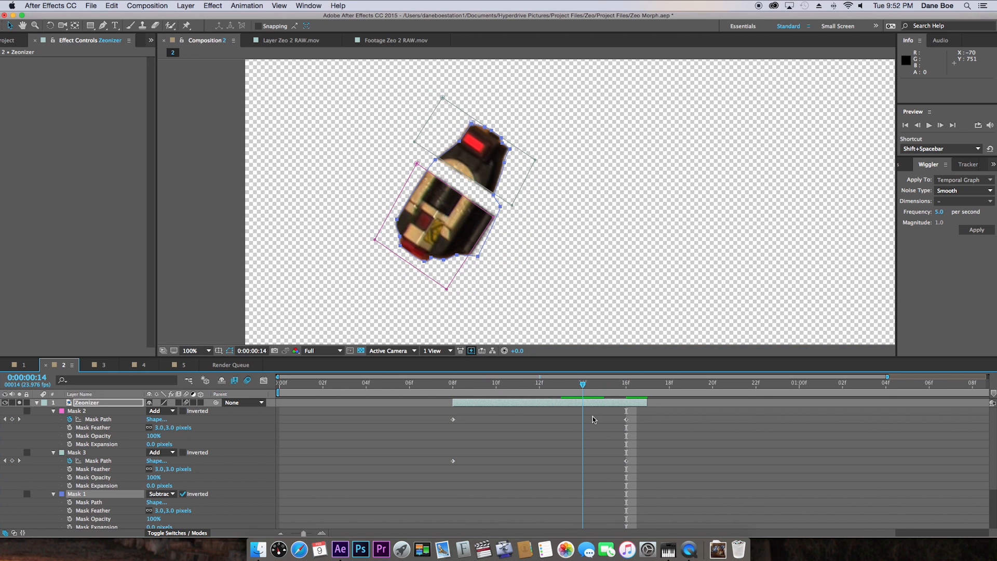
drag(646, 469, 570, 420)
key(space)
key(space)
key(Page_Up)
key(Page_Up)
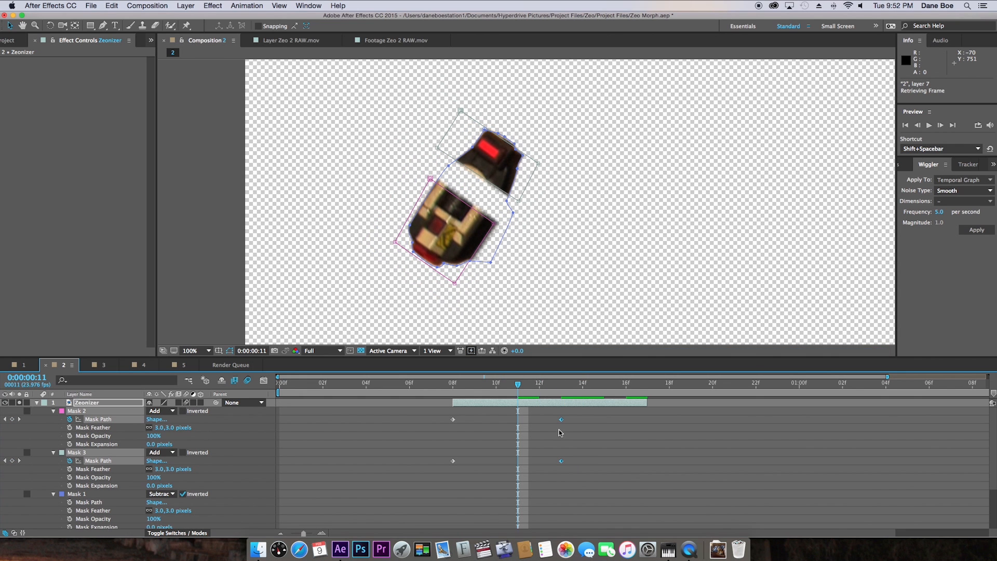
click(560, 421)
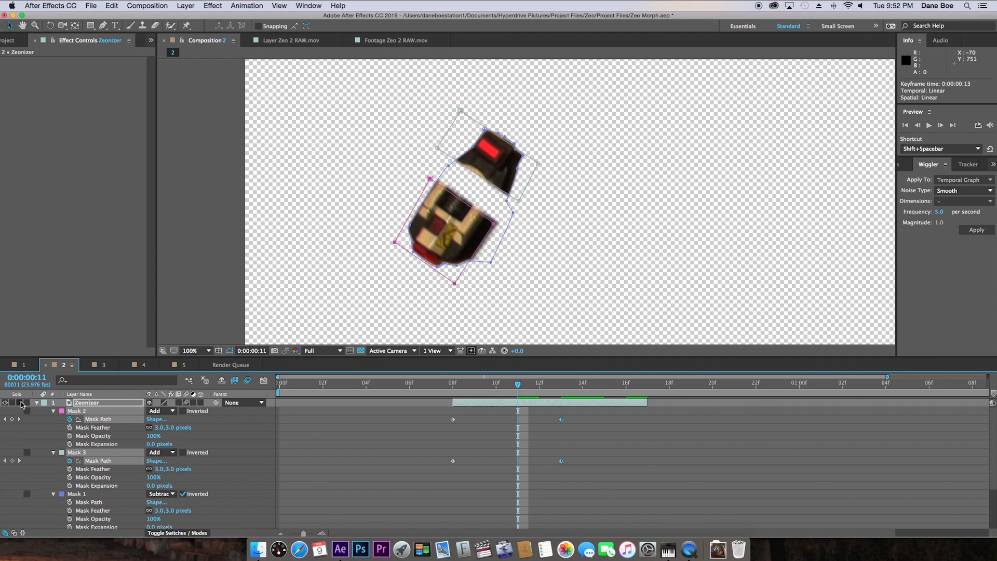
Step: Turn off solo on the Zeonizer layer and preview the reveal over the wrist footage from frame 3
click(19, 402)
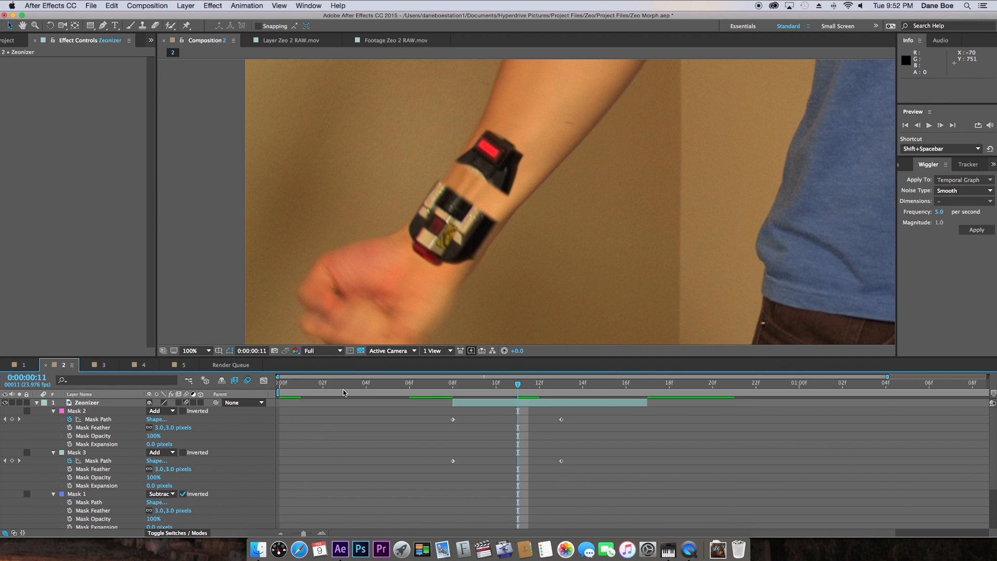
click(344, 385)
key(space)
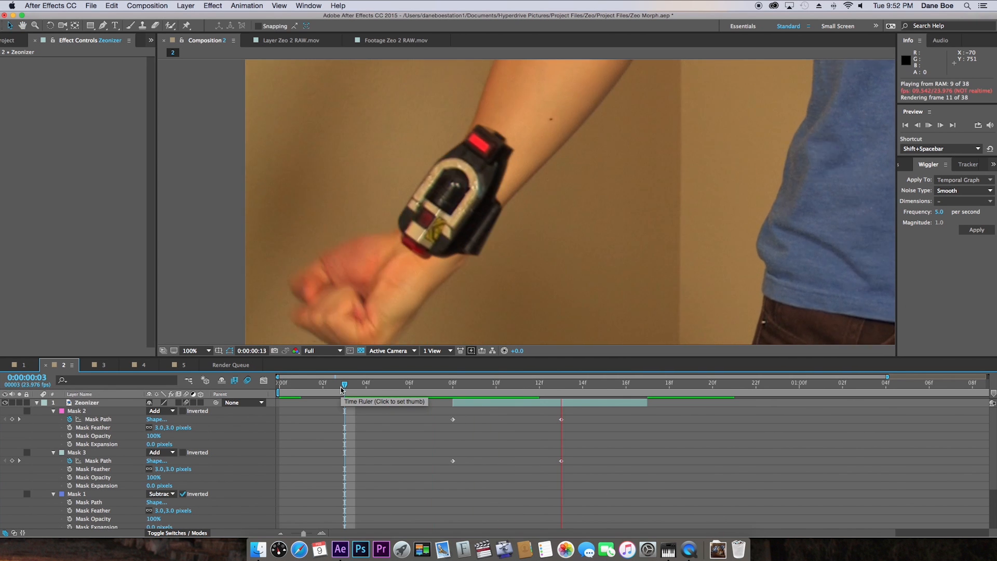
key(space)
scroll(506, 431, right, 3)
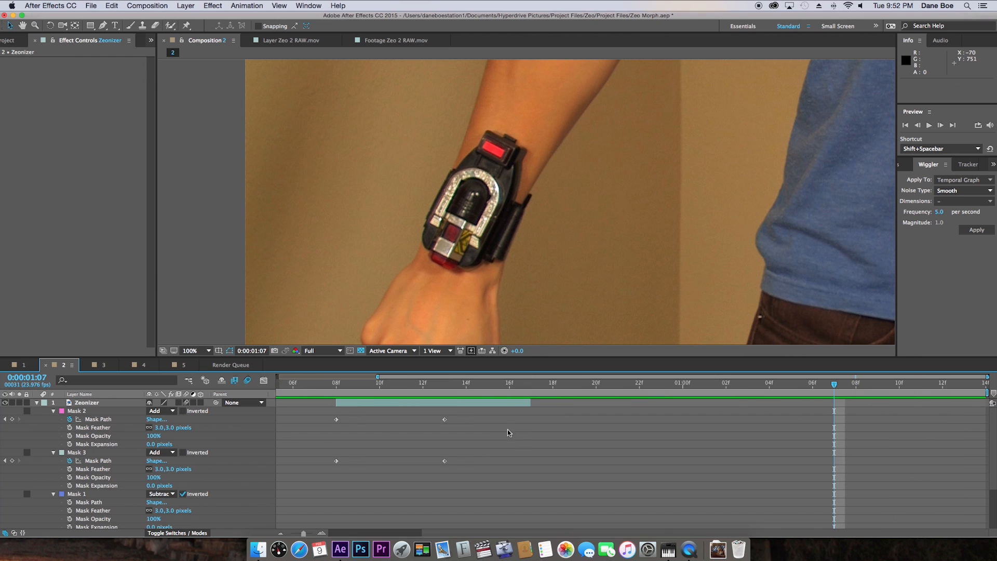
Step: At frame 9, duplicate the Zeonizer layer and solo the duplicate
drag(335, 388, 358, 395)
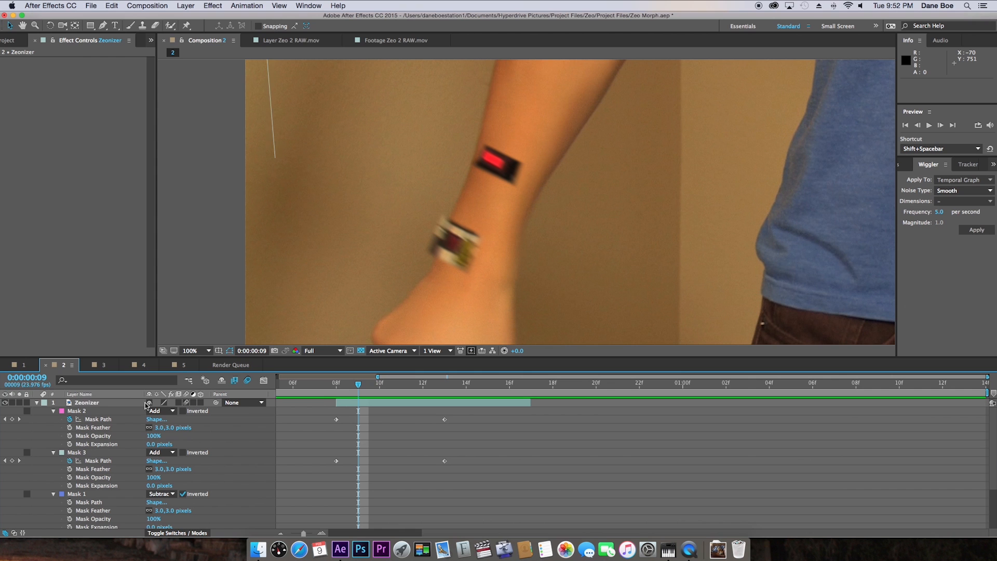
click(99, 403)
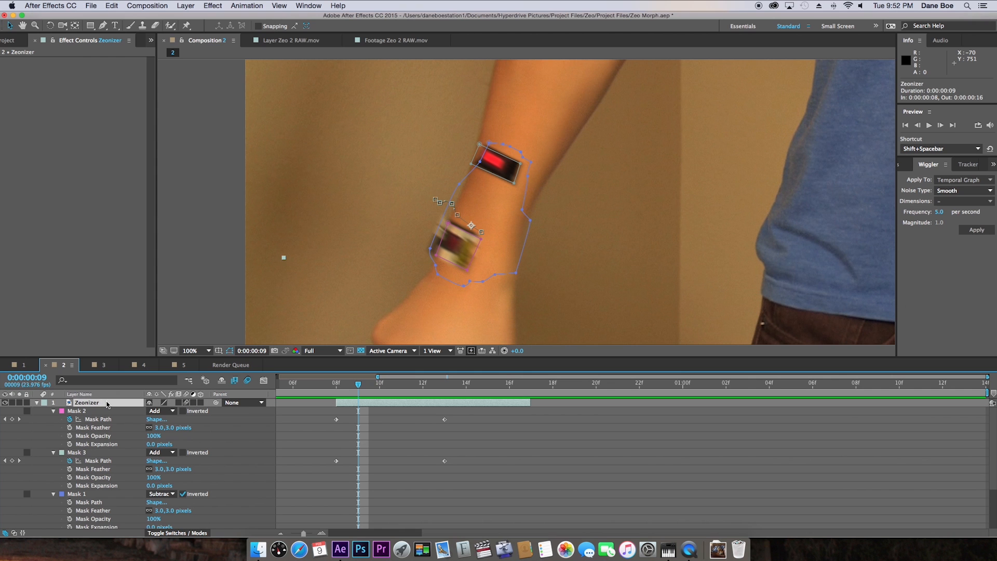
key(super+d)
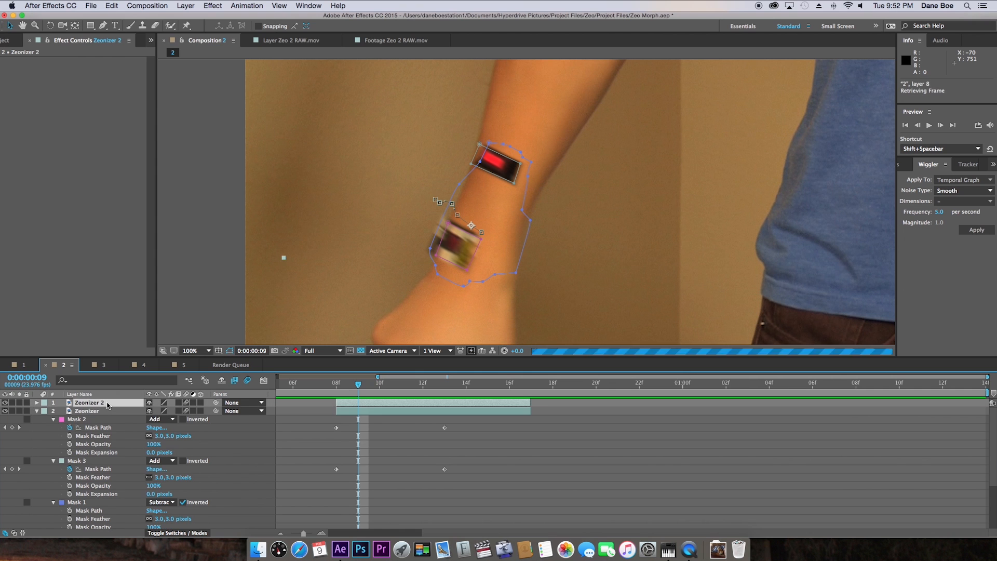
click(20, 403)
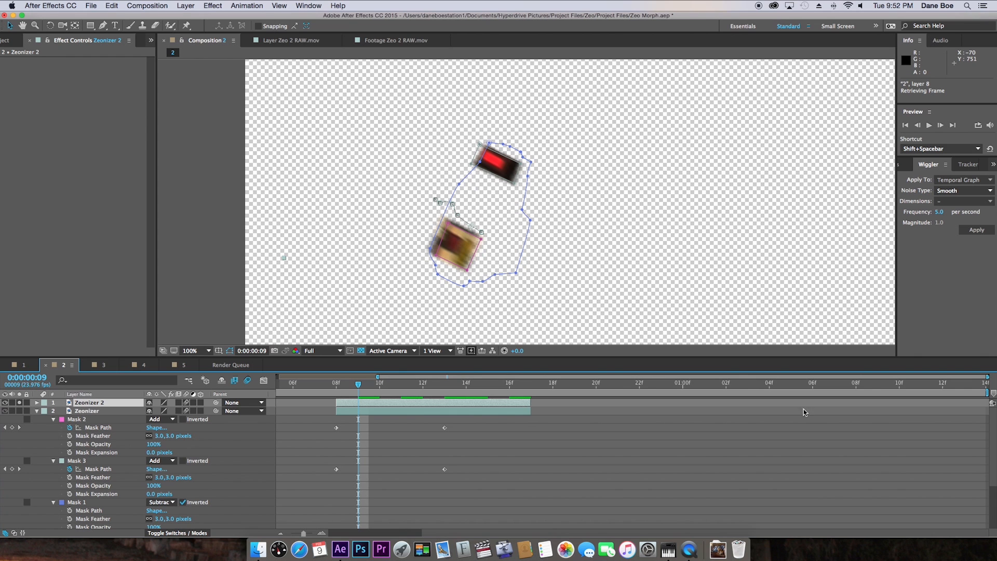
Step: Apply a Generate Fill effect to the Zeonizer 2 layer and set its color to bright yellow
click(204, 5)
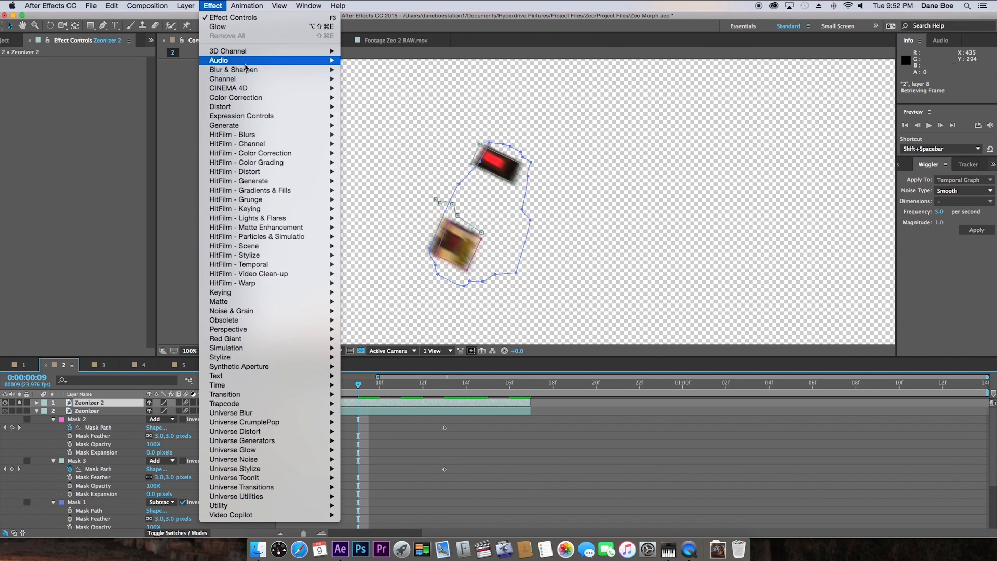
mouse_move(244, 126)
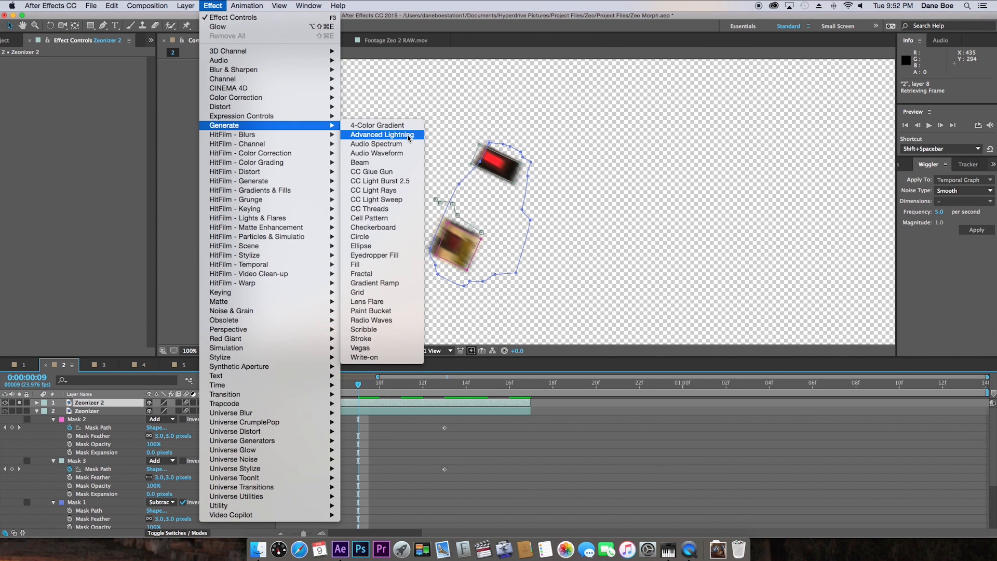
click(386, 267)
click(91, 85)
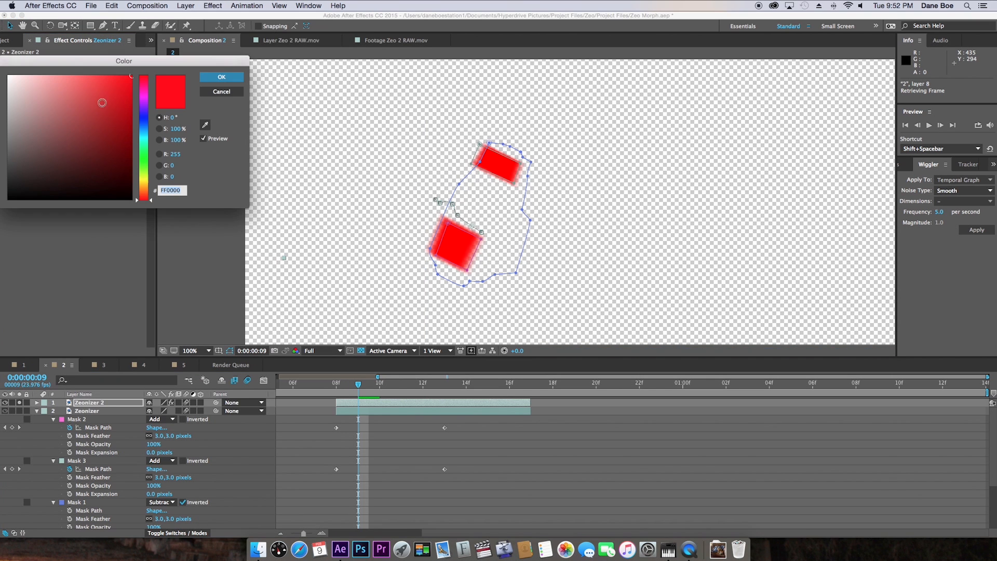
drag(144, 183, 139, 180)
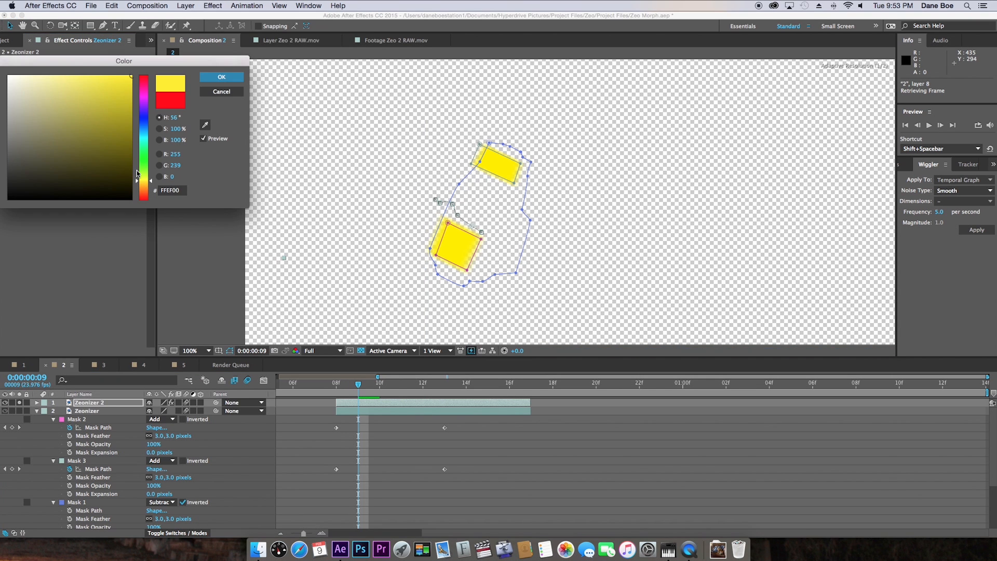
click(175, 117)
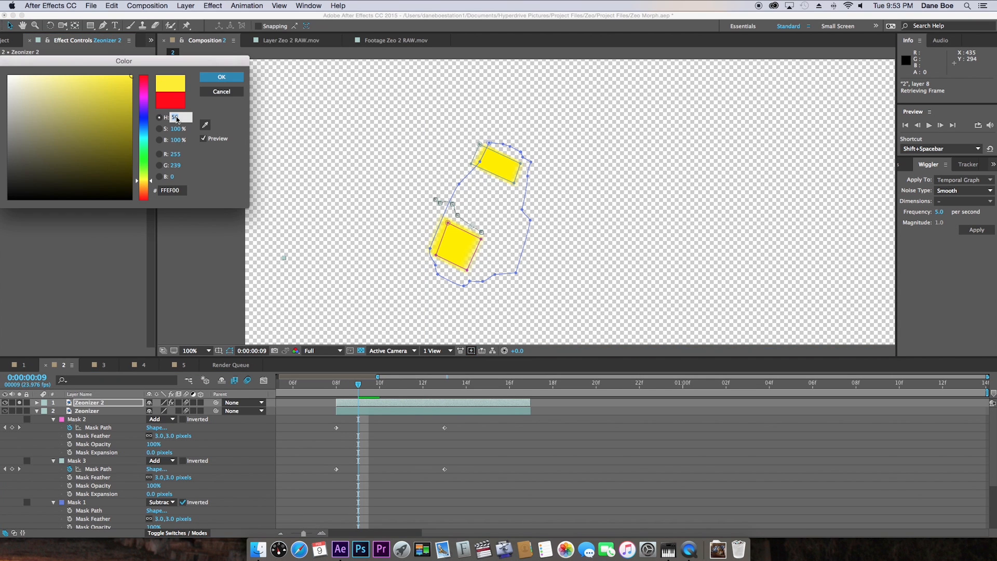
key(Return)
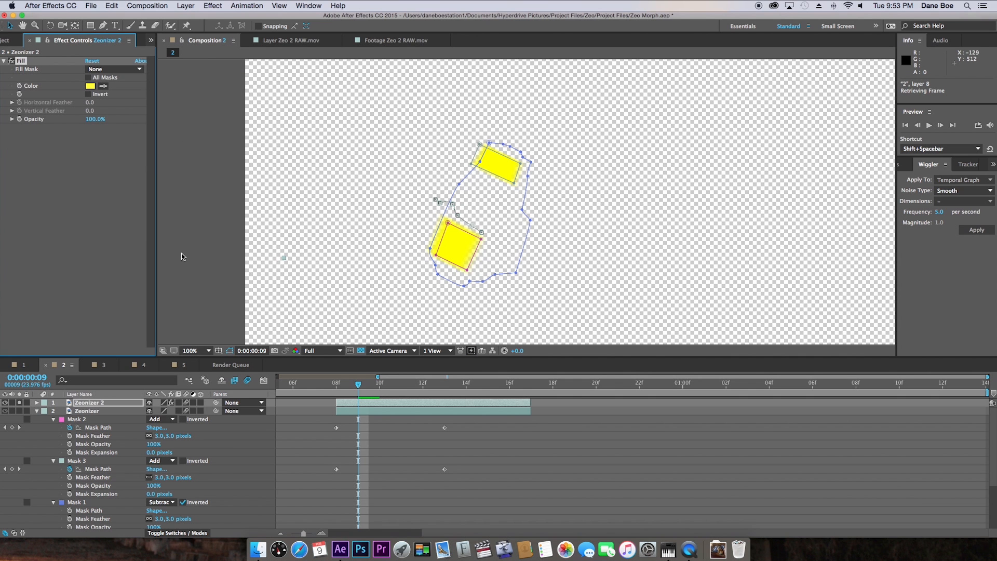
Step: Add a Gaussian Blur with blurriness 29.5 to Zeonizer 2 and turn off its solo to show the footage
click(213, 5)
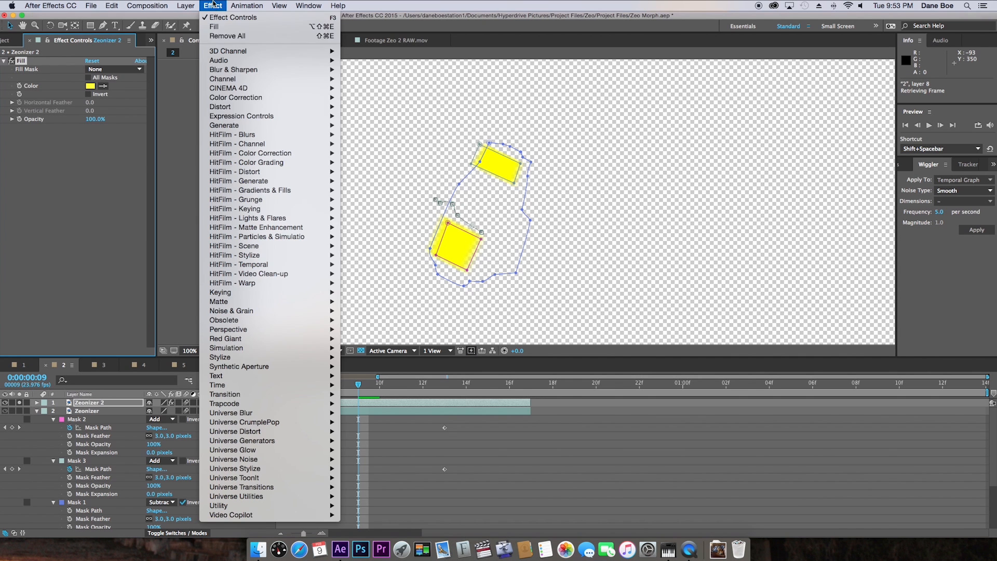
mouse_move(249, 70)
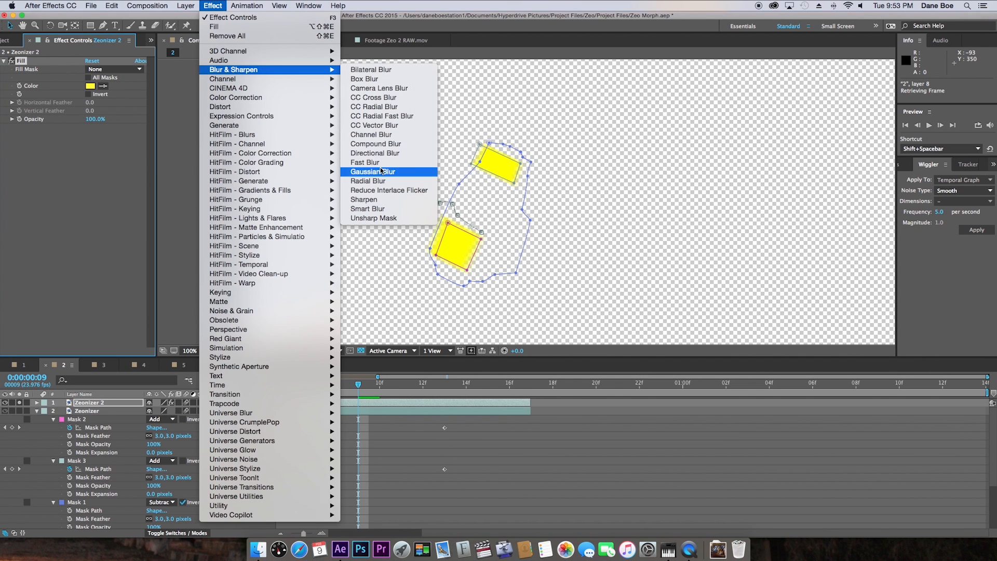
drag(89, 136, 248, 152)
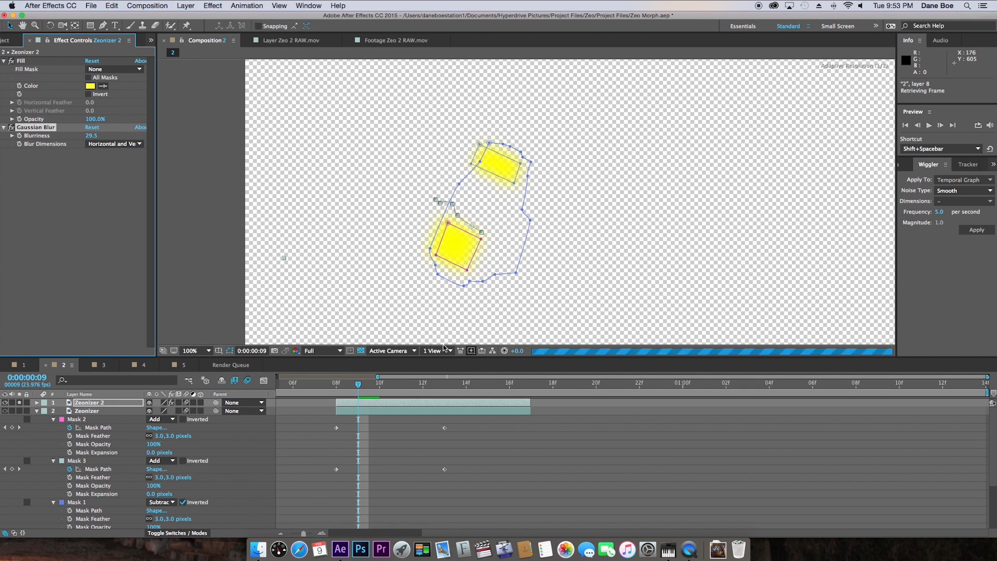
click(18, 410)
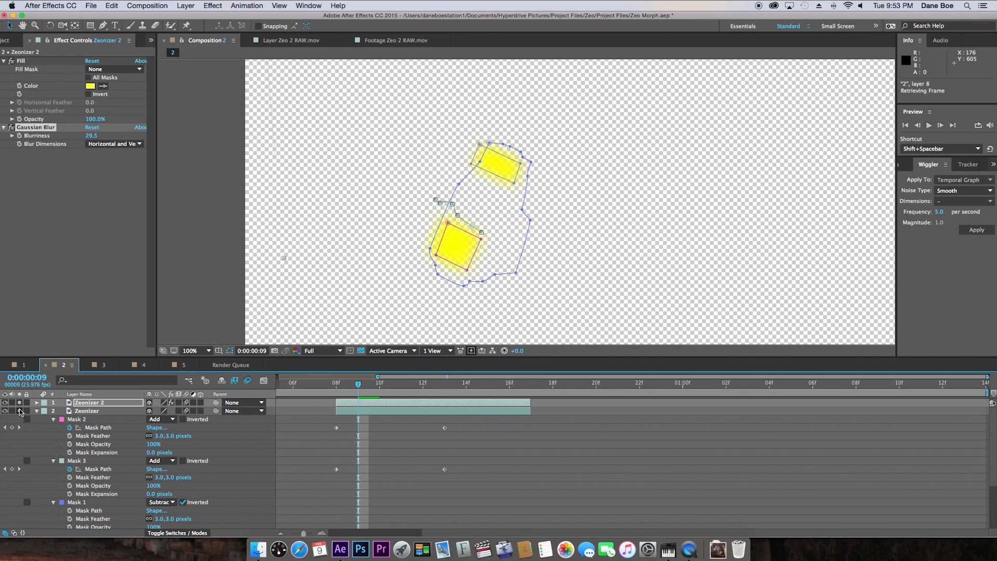
click(19, 410)
click(19, 403)
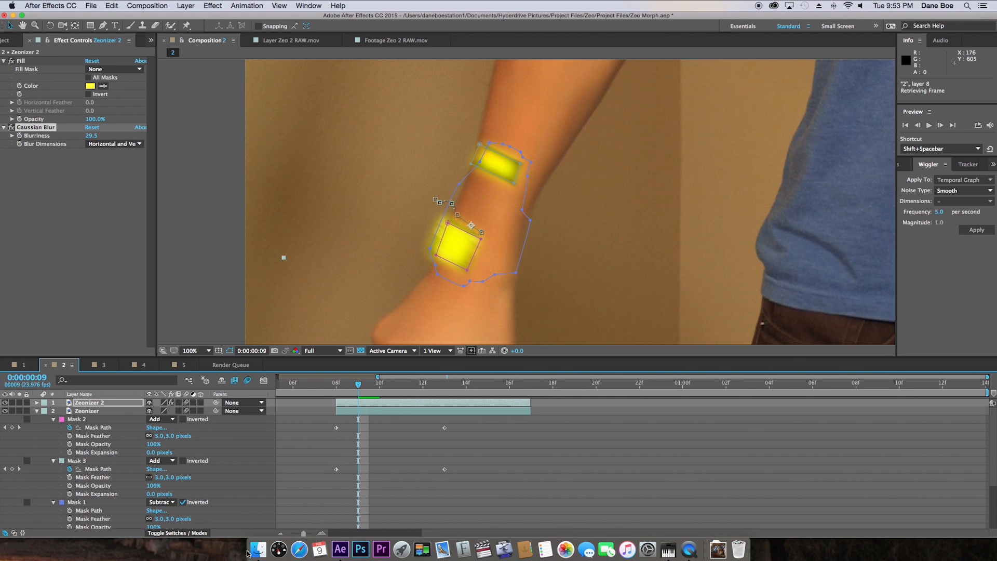
Step: Compare Add and Screen blending on the Zeonizer 2 layer, leaving its mode on Add
click(190, 534)
click(154, 409)
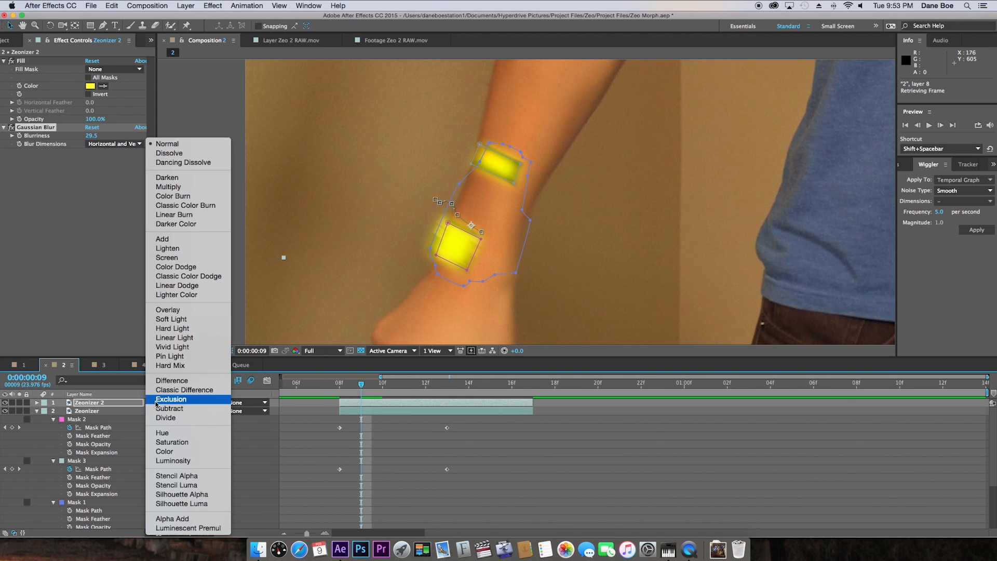
click(181, 238)
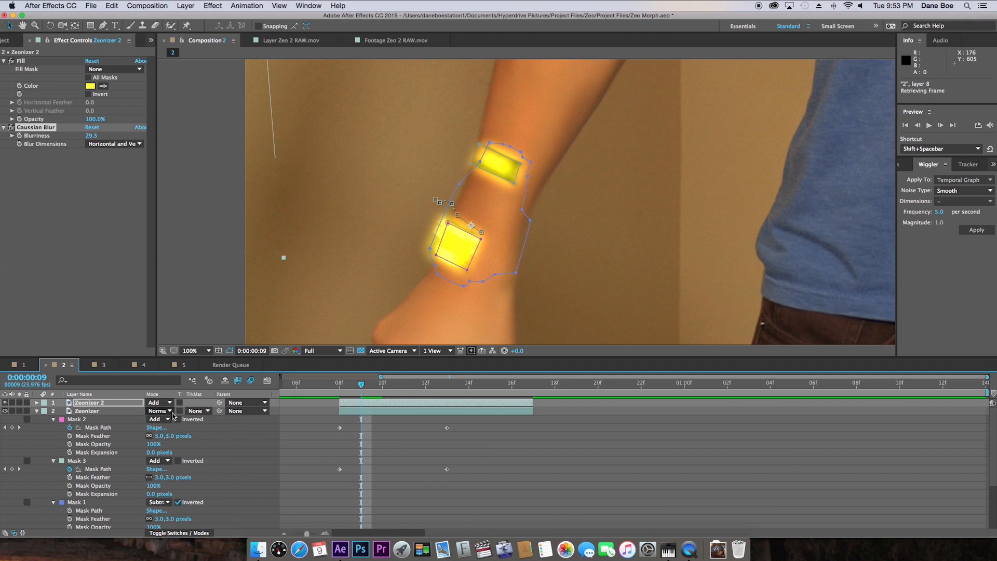
click(158, 402)
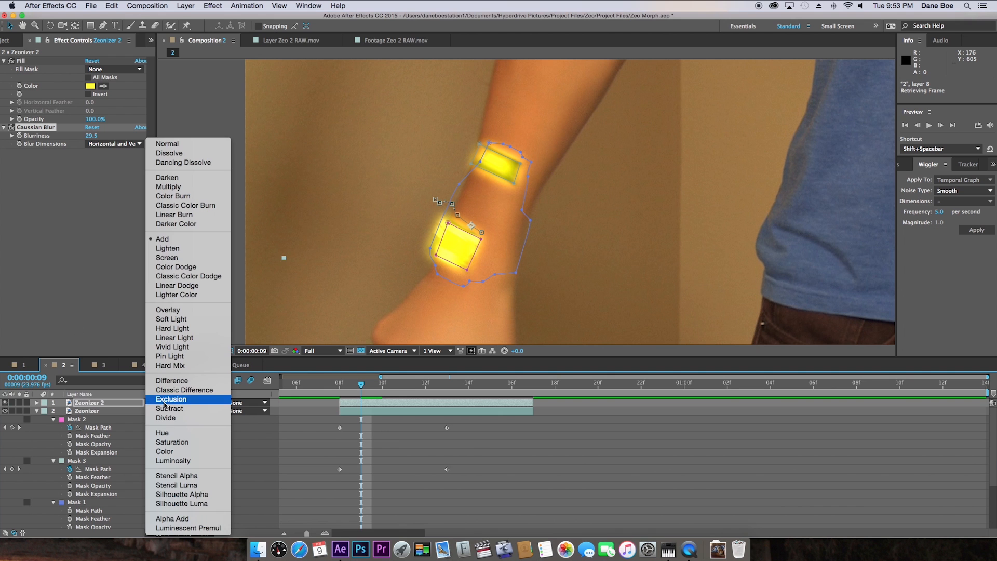
click(176, 257)
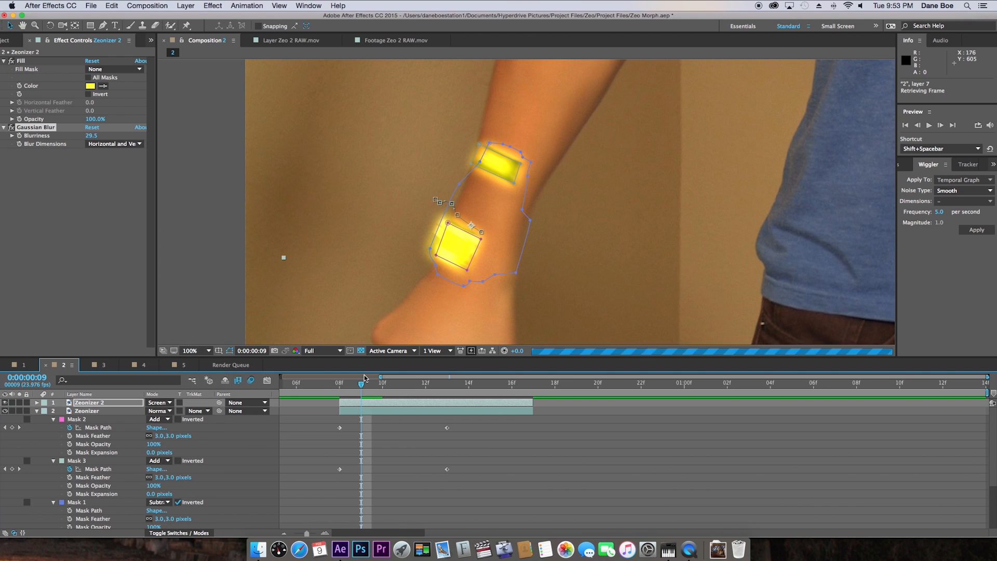
click(159, 403)
click(194, 240)
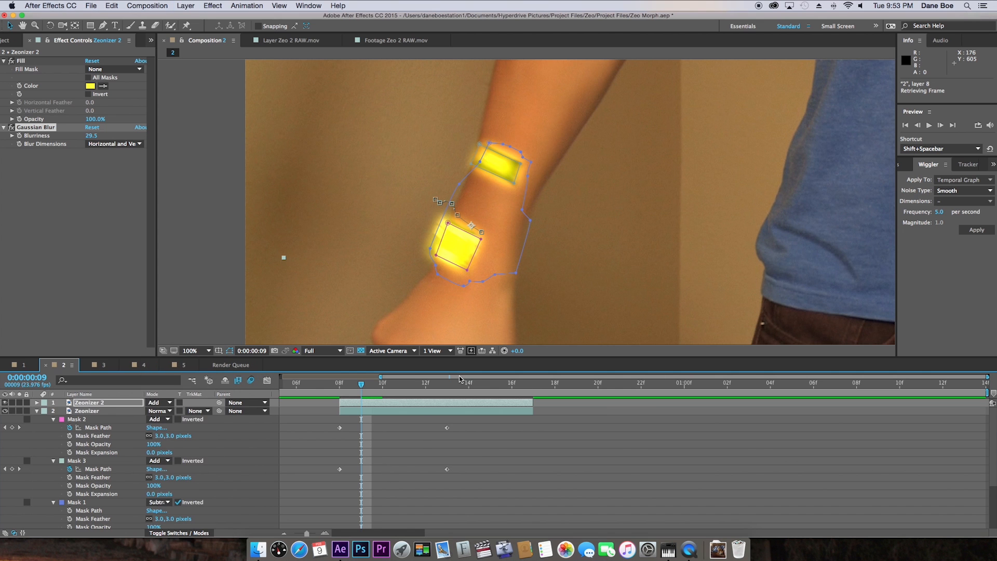
Step: Reveal the Zeonizer 2 layer's opacity and keyframe it at 100% on frame 12
click(444, 388)
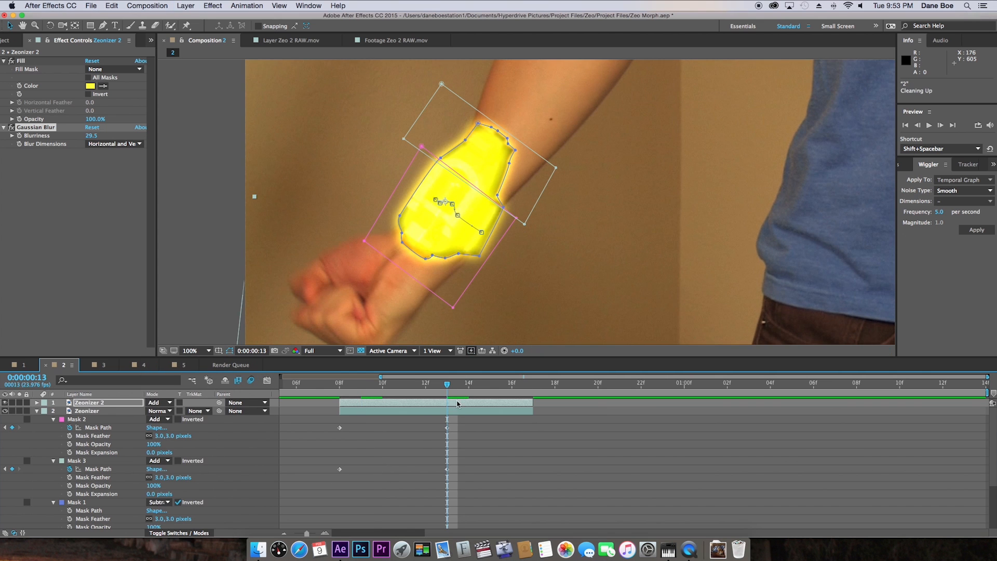
key(t)
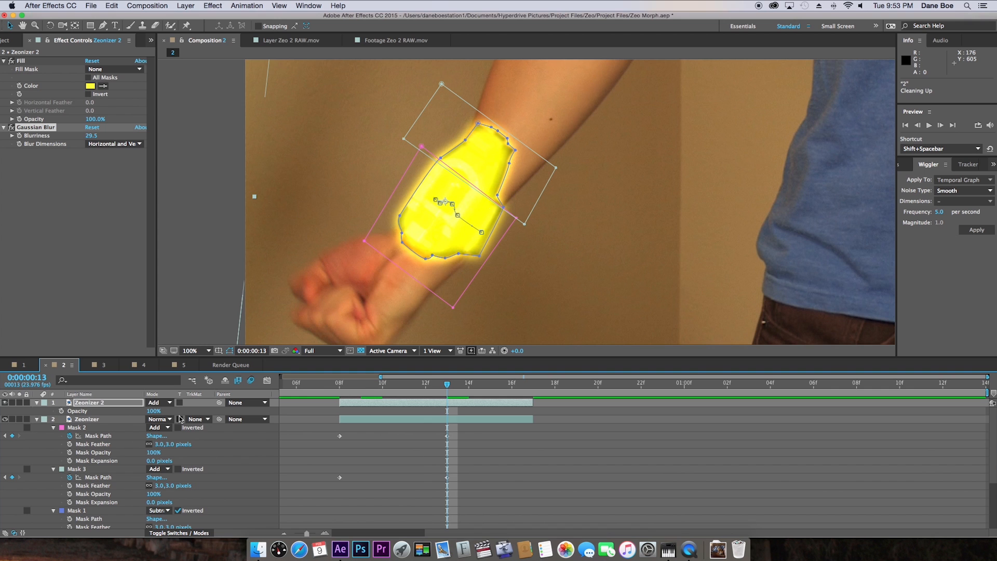
key(Page_Up)
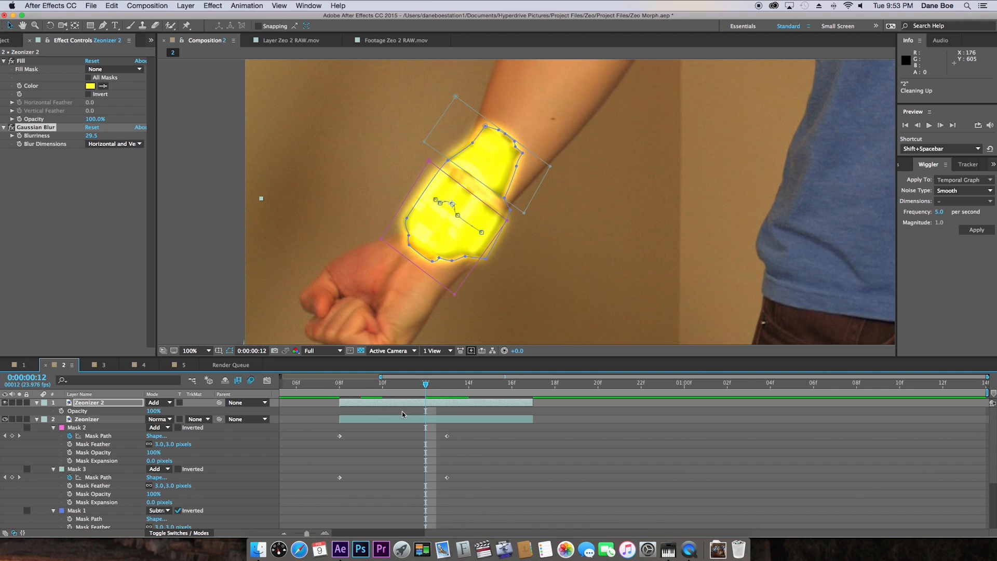
click(62, 411)
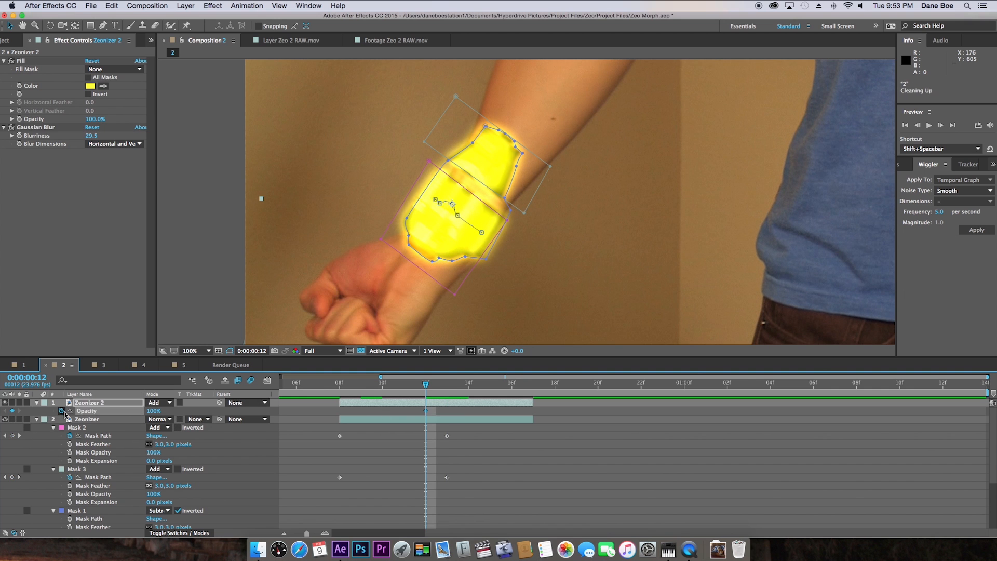
Step: Keyframe the Zeonizer 2 layer's opacity at 0% on frame 16 so the glow fades out
key(Page_Down)
key(Page_Down)
key(Page_Down)
key(Page_Down)
key(Page_Down)
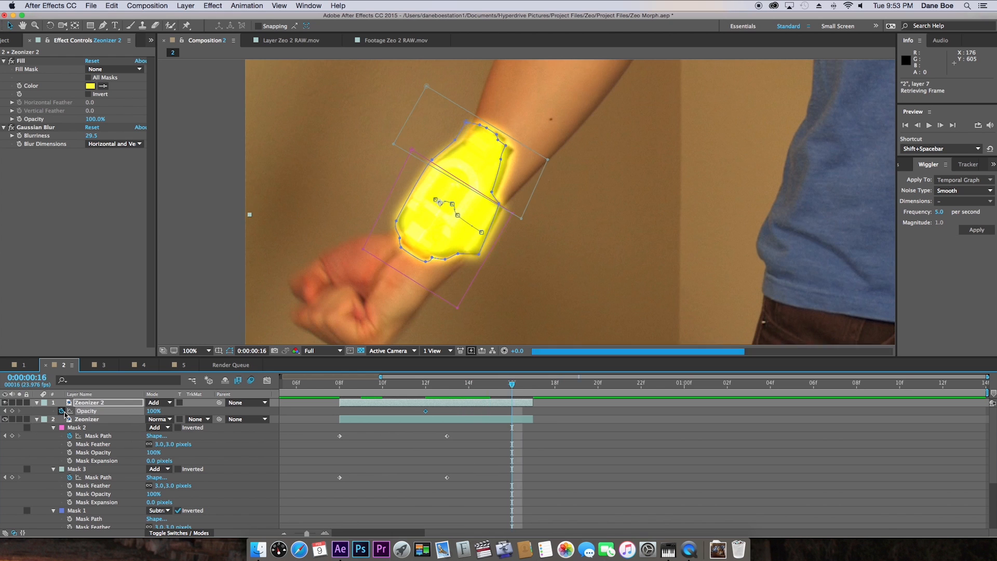
key(Page_Up)
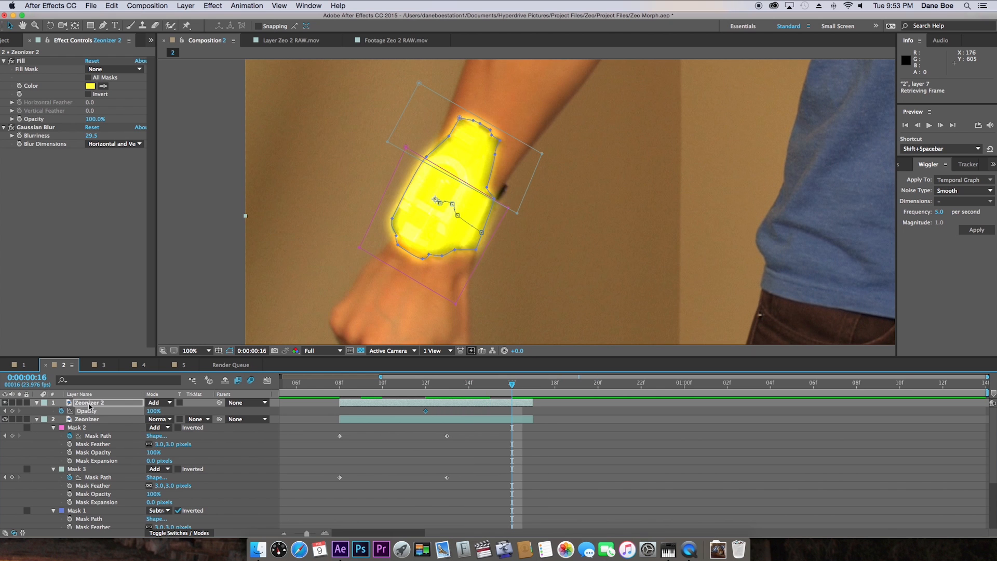
drag(154, 411, 100, 417)
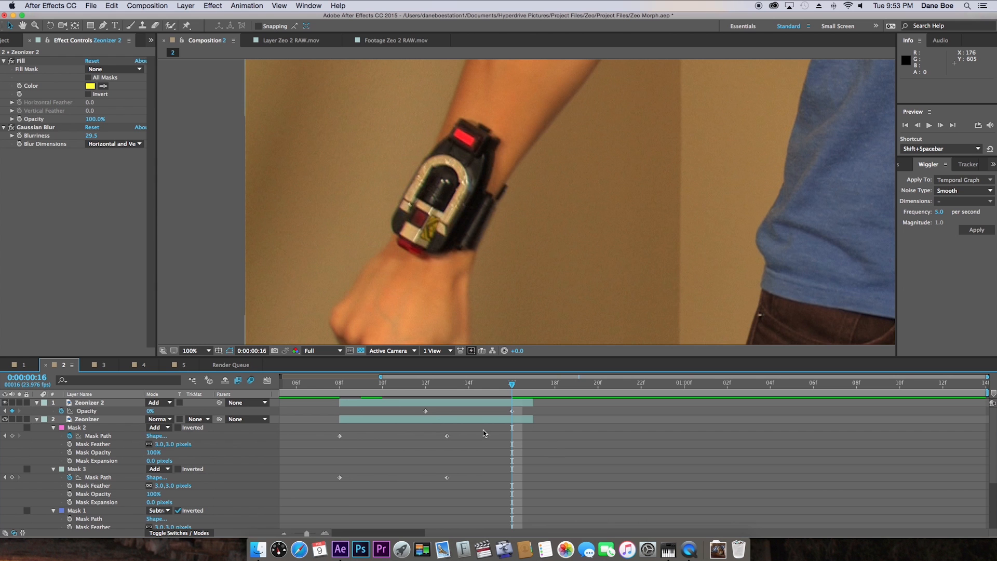
Step: Play back the glowing Zeonizer reveal from frame 8 at 100% zoom and again with the whole frame fitted in view
click(332, 388)
key(space)
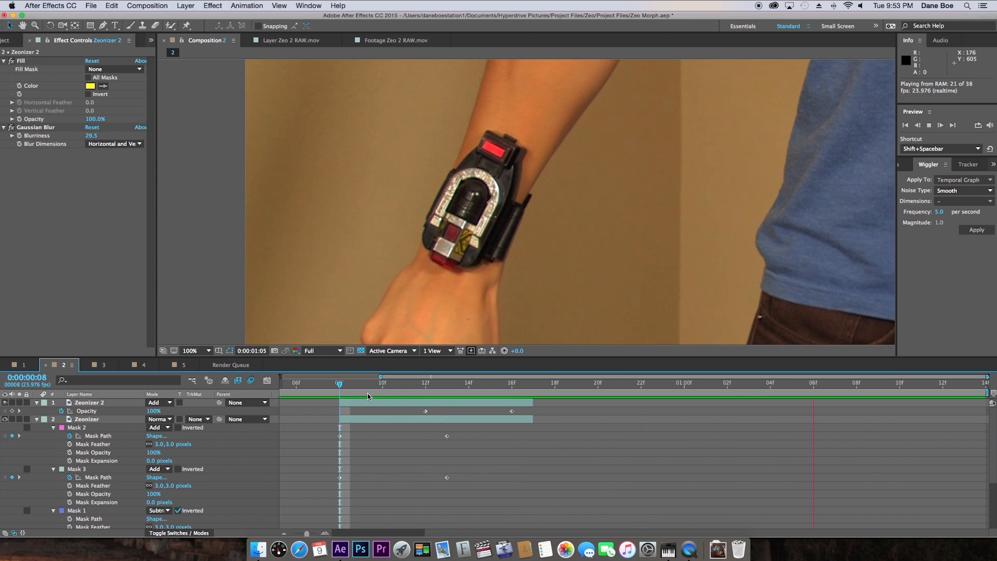
key(space)
click(203, 352)
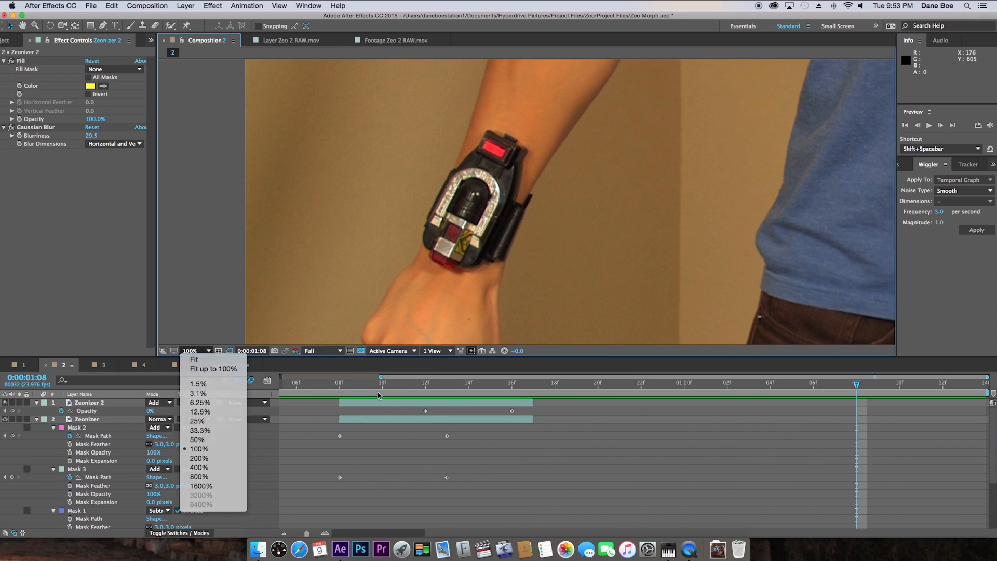
click(201, 361)
key(space)
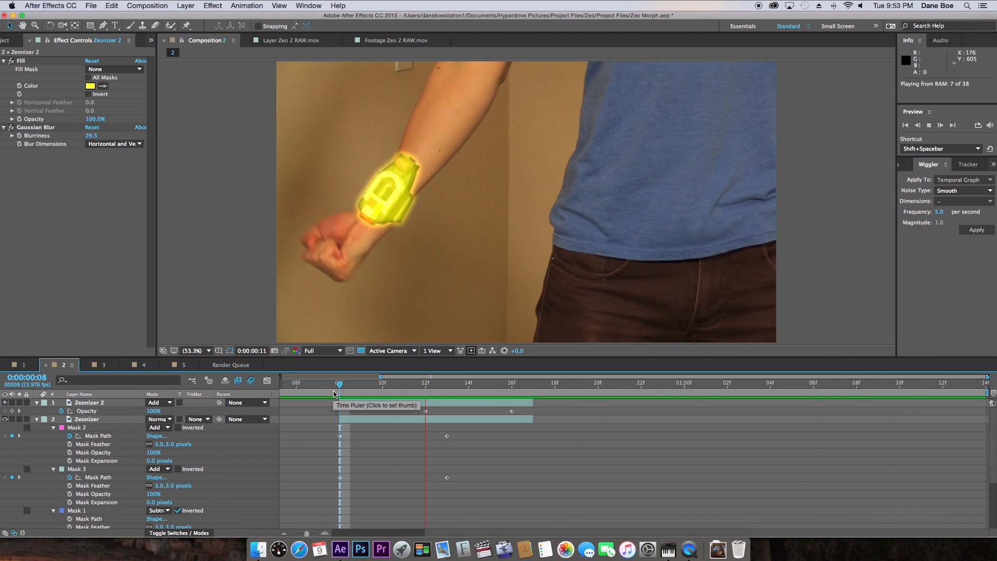
key(space)
key(space)
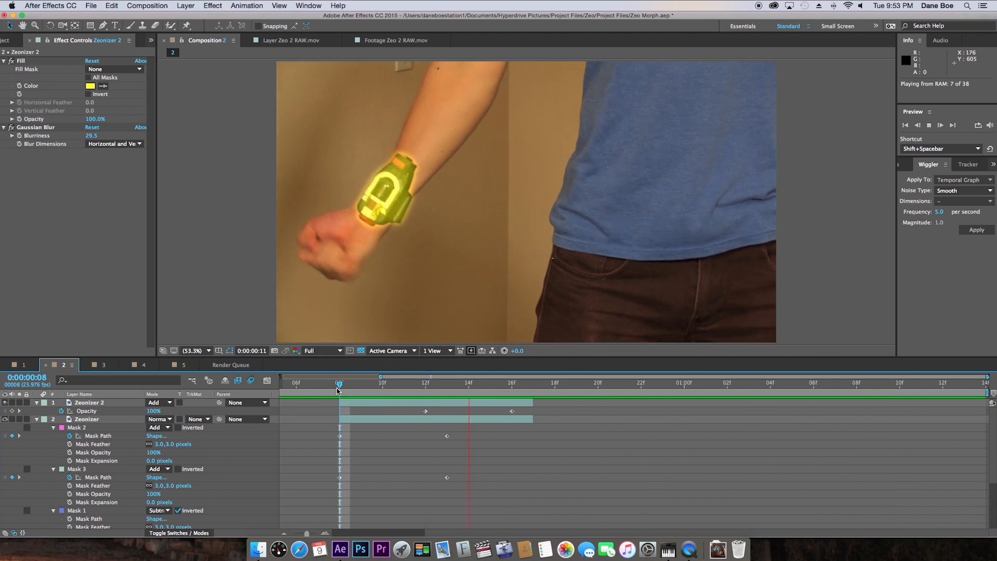
key(space)
key(space)
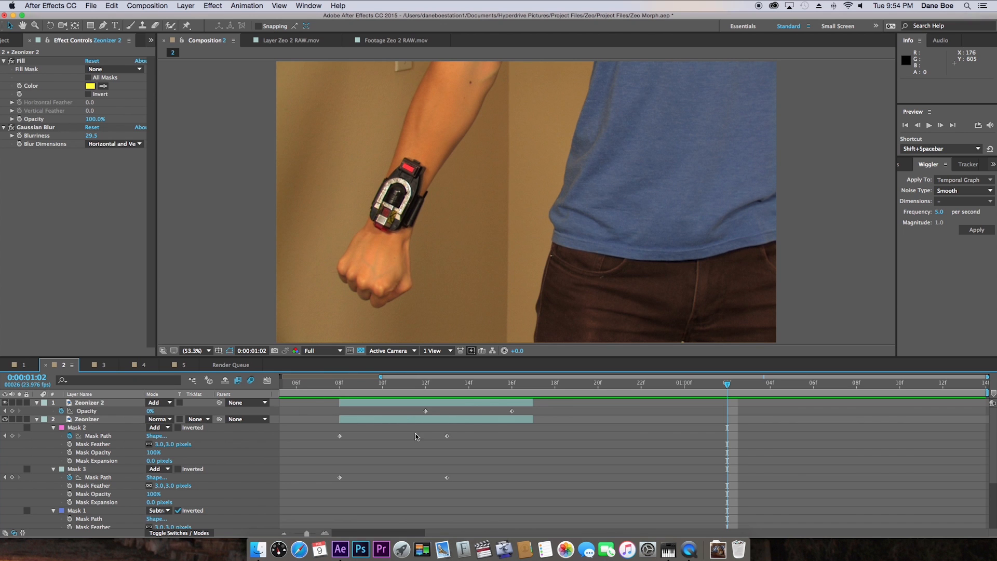
Step: Collapse the properties of all layers in composition 2 and clear the layer selection
key(super+a)
key(u)
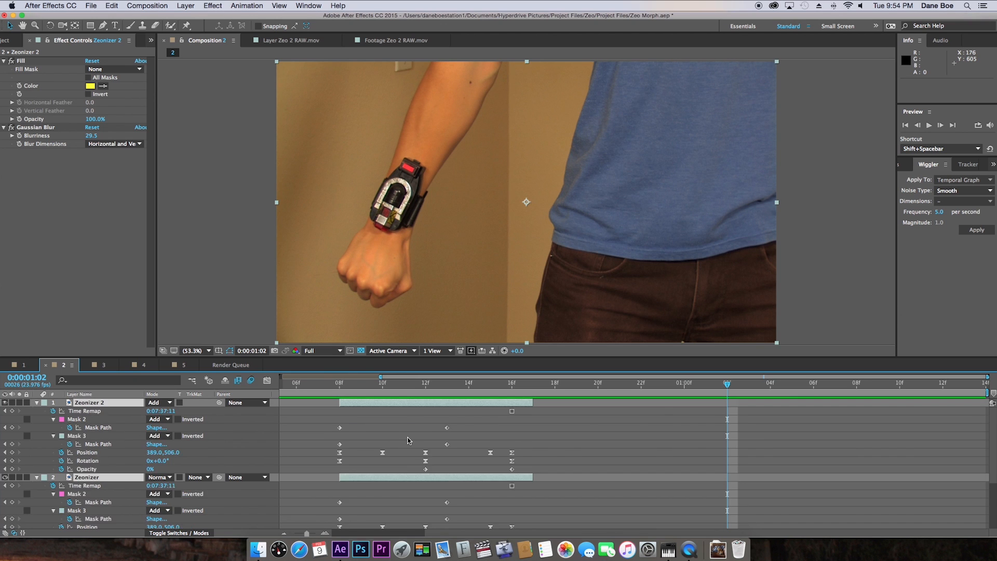
key(u)
click(540, 502)
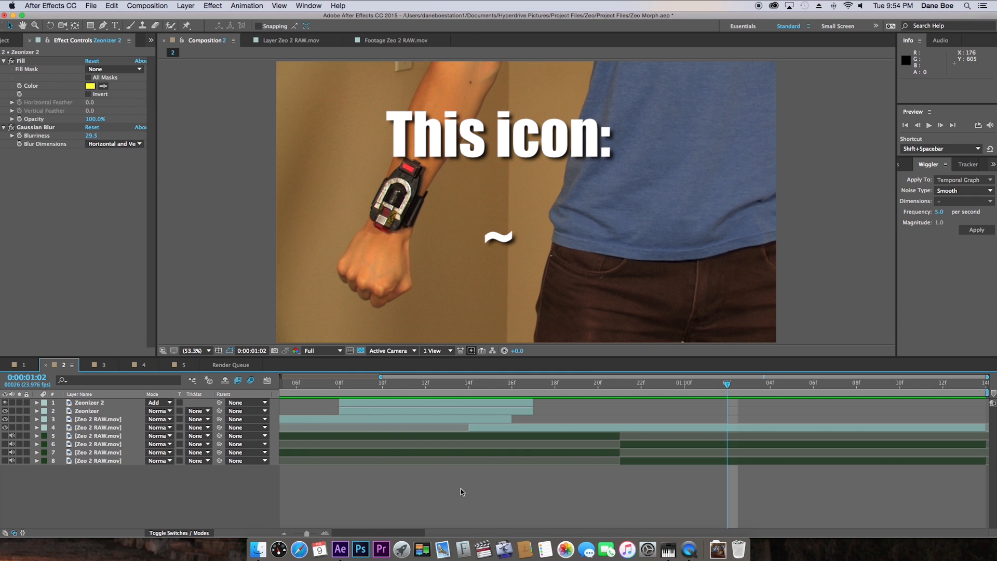
Step: Try out enlarging individual workspace areas, including the timeline and effect controls, to full window and restore the normal layout
key(grave)
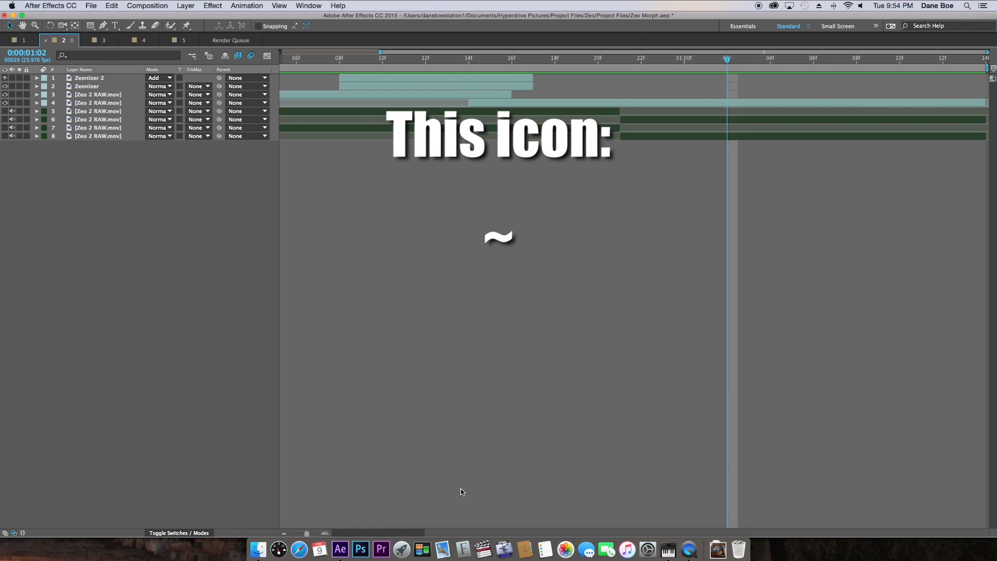
key(grave)
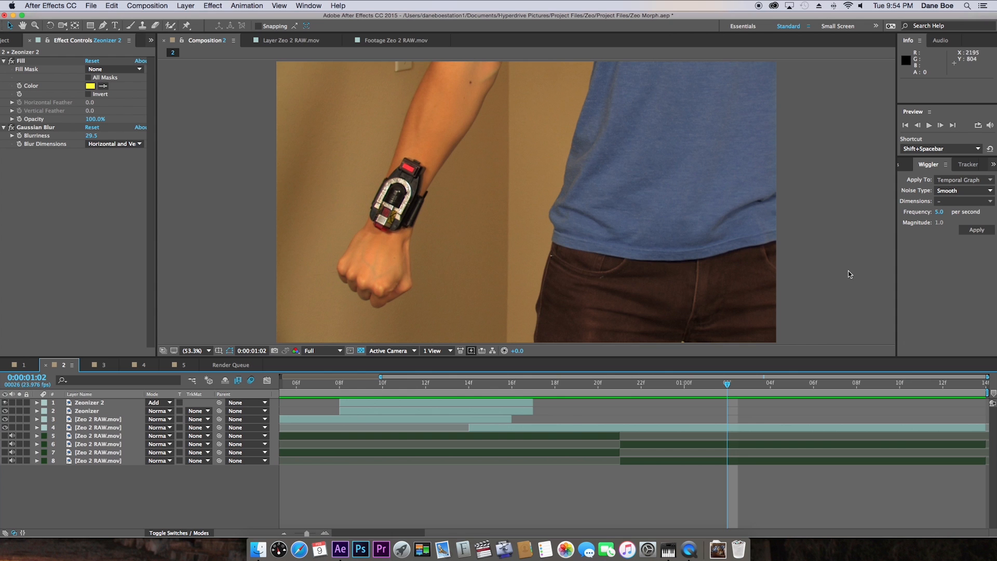
key(grave)
key(grave)
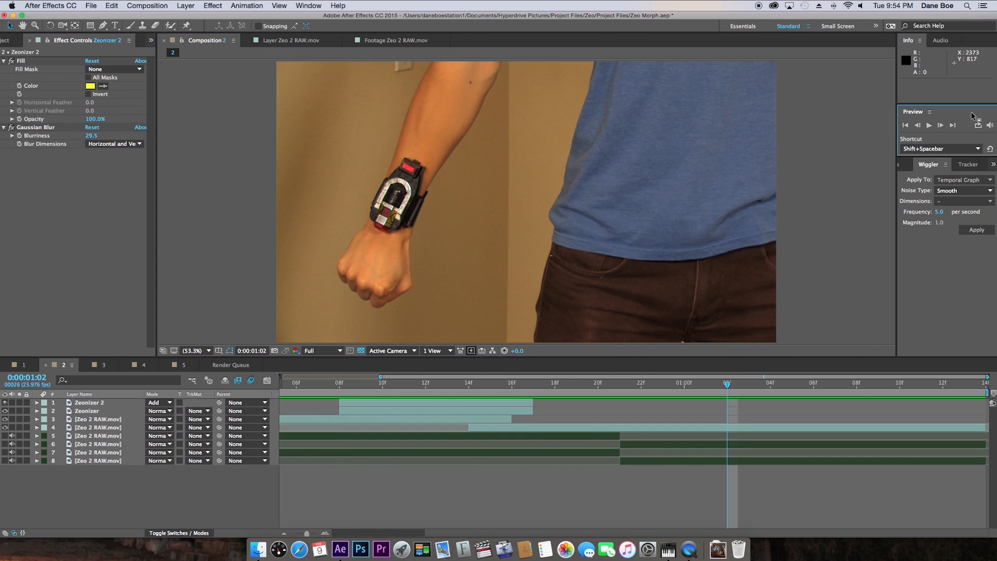
key(grave)
key(grave)
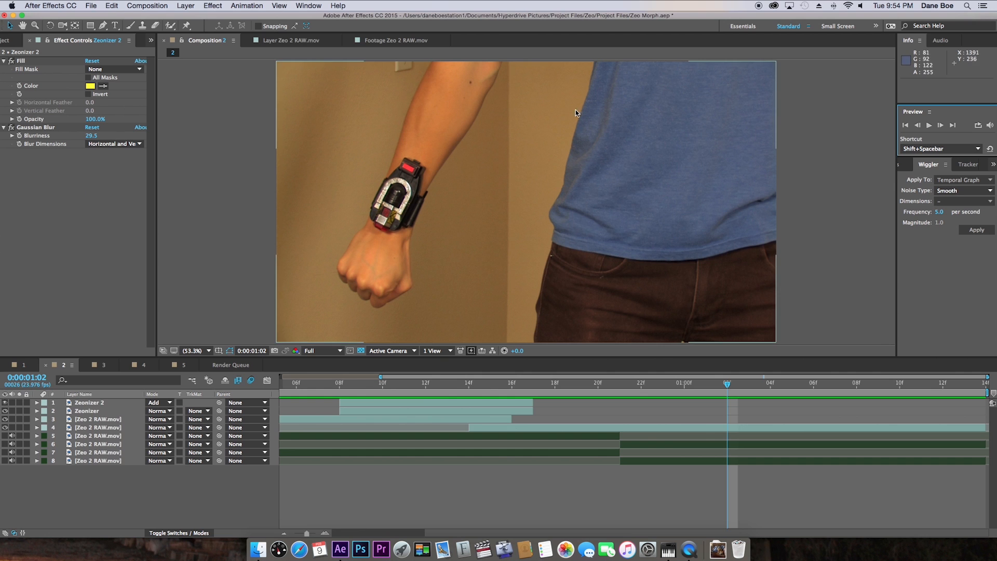
click(80, 206)
key(grave)
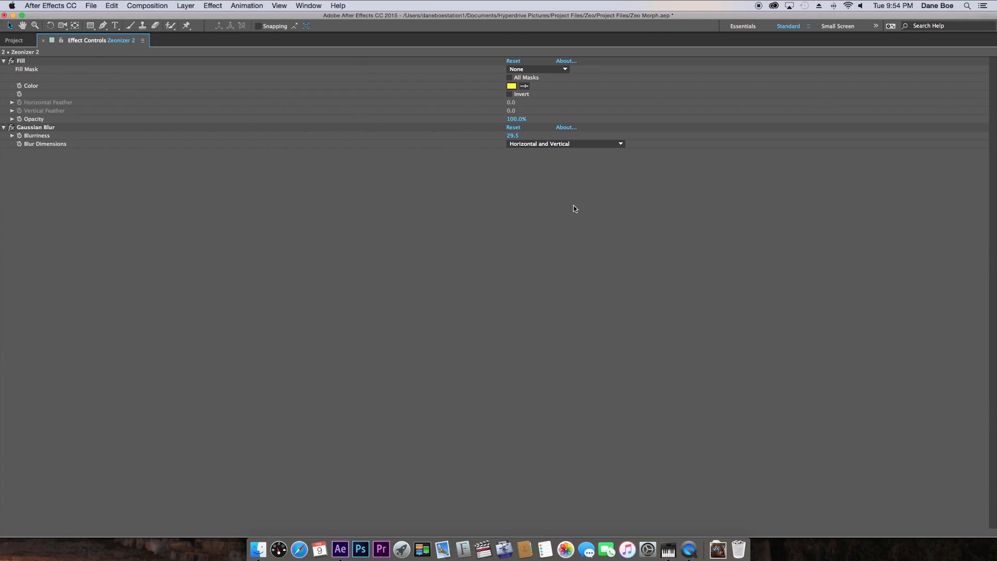
key(grave)
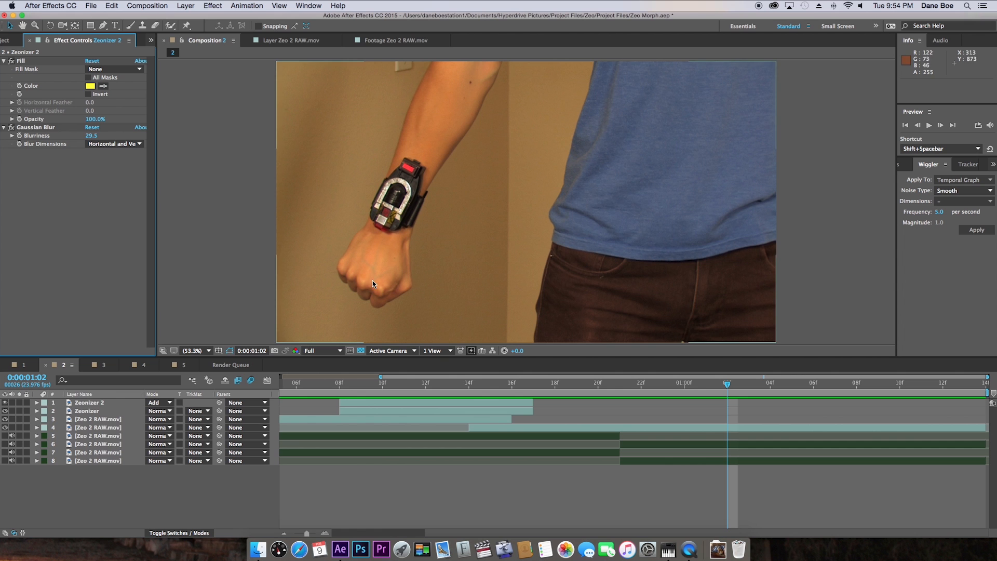
Step: Play back composition 2 from frame 0 to review the whole Zeonizer appearance
click(296, 386)
key(space)
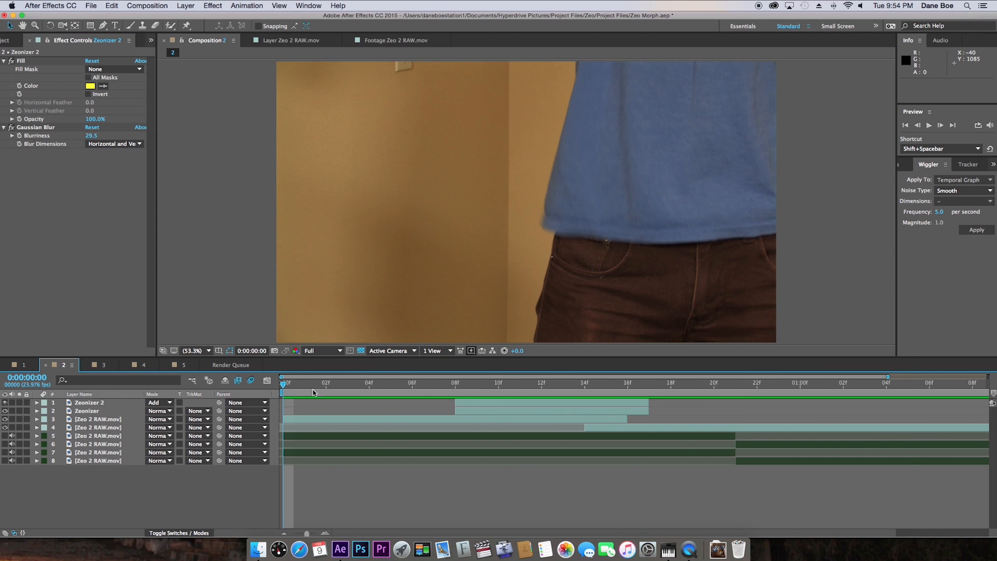
key(space)
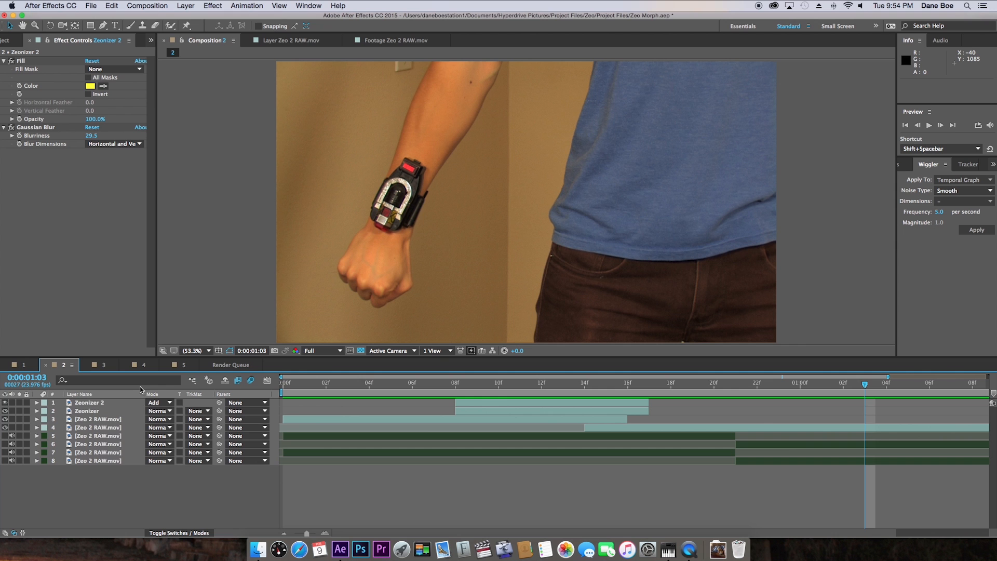
Step: Set the Zeonizer 2 layer's opacity keyframe at frame 12 to 50%
click(85, 404)
drag(480, 392, 541, 393)
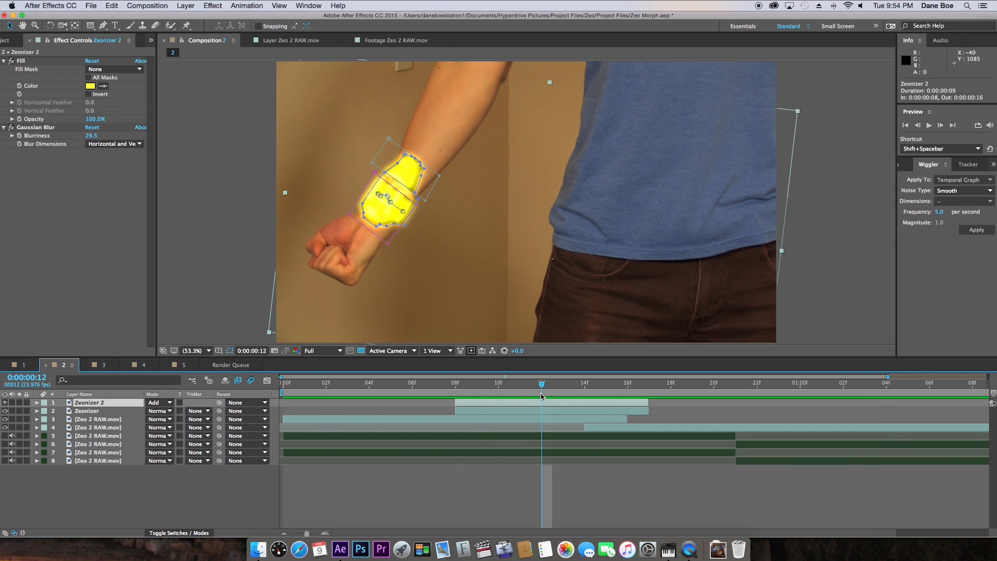
key(t)
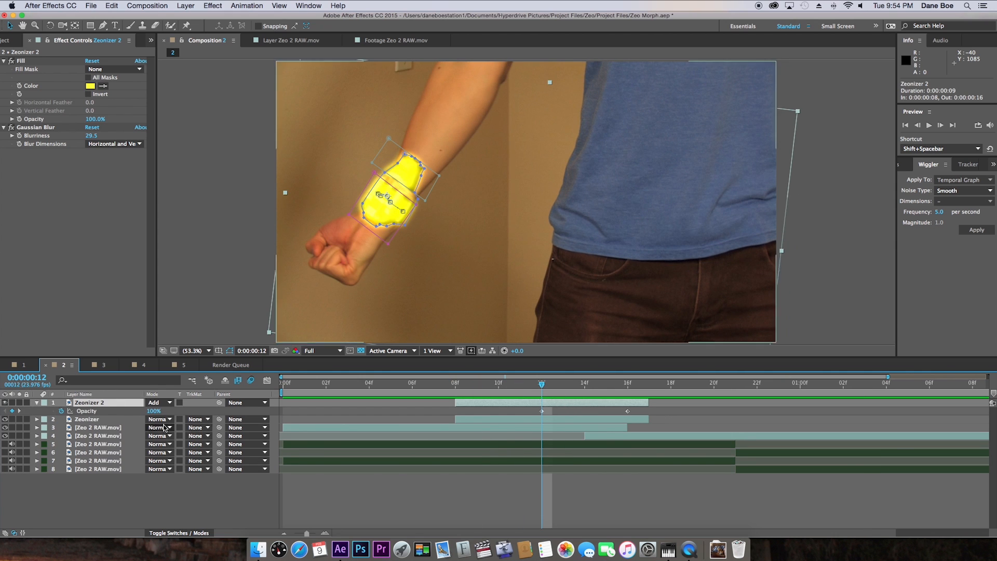
drag(154, 411, 131, 412)
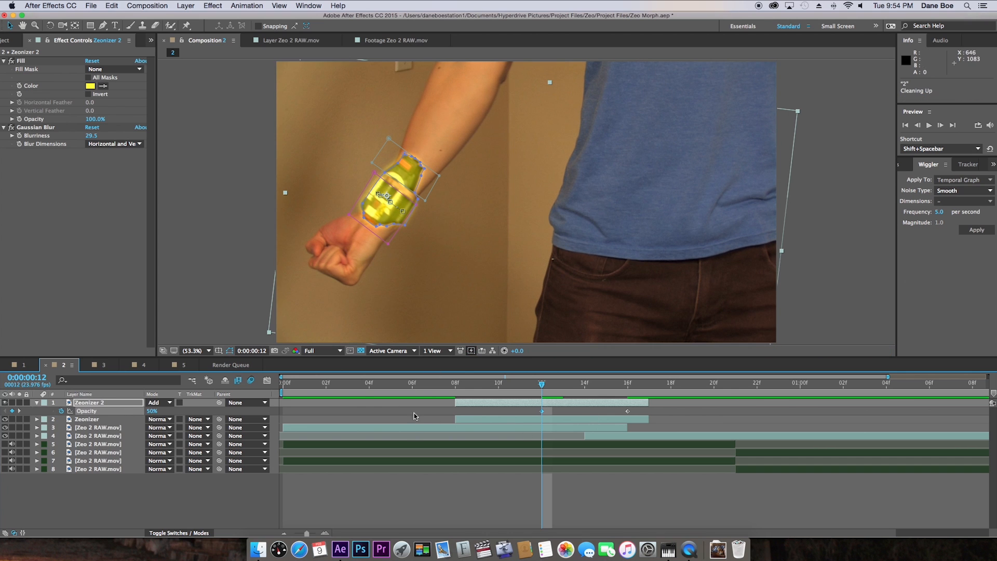
click(401, 422)
drag(151, 411, 301, 415)
click(300, 416)
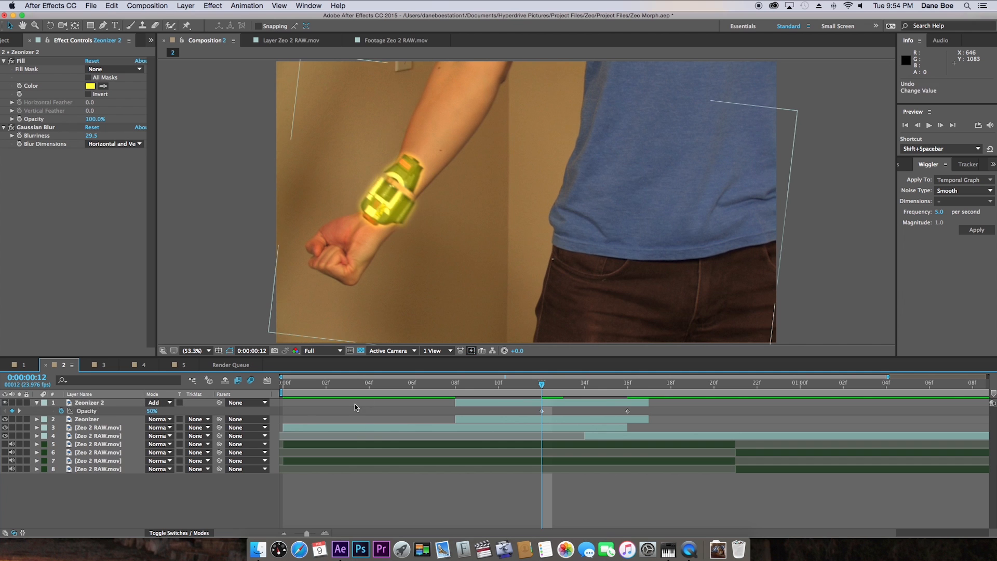
Step: Play back the glow from frame 8 and return to frame 8 with the Zeonizer 2 layer selected
click(454, 384)
key(space)
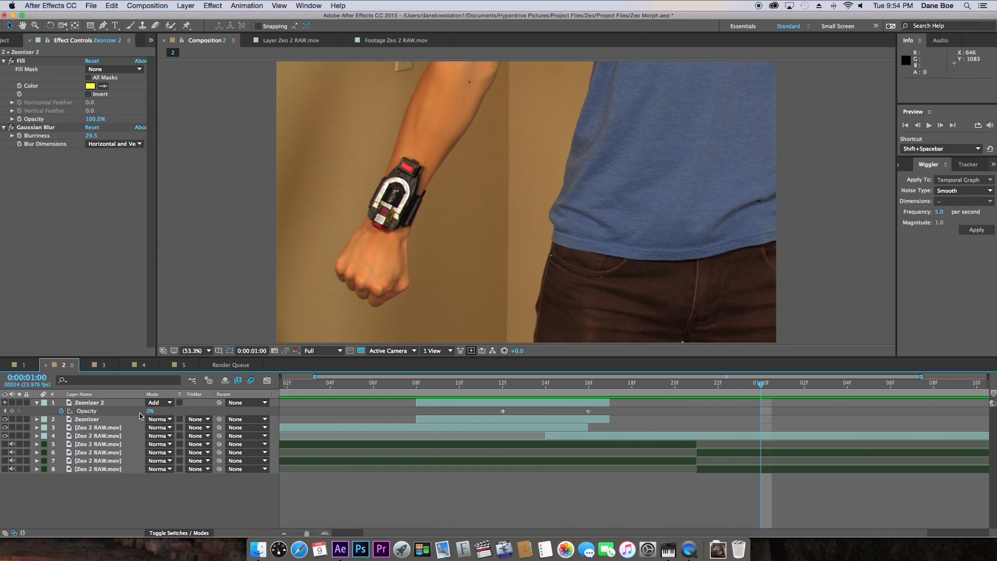
click(104, 404)
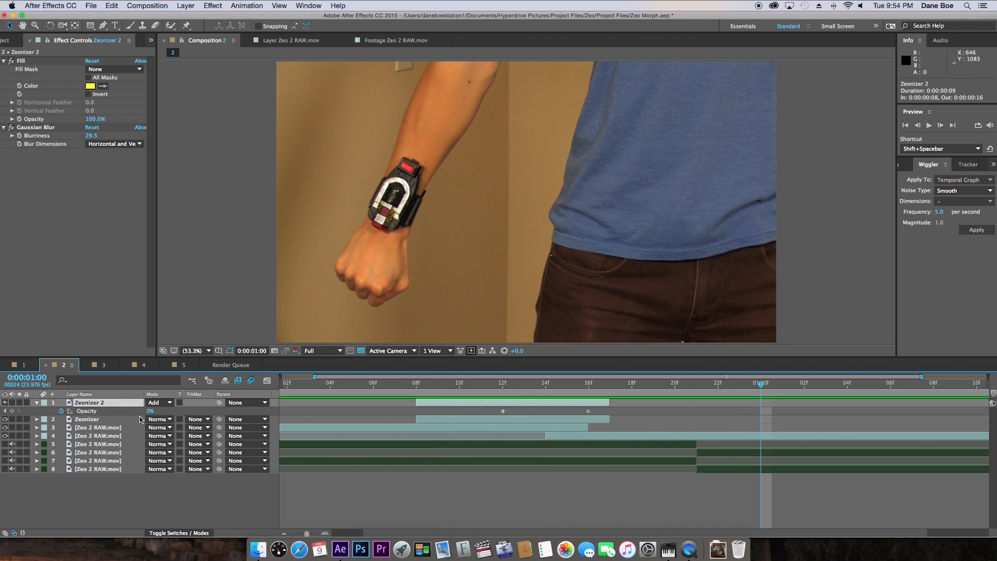
click(410, 395)
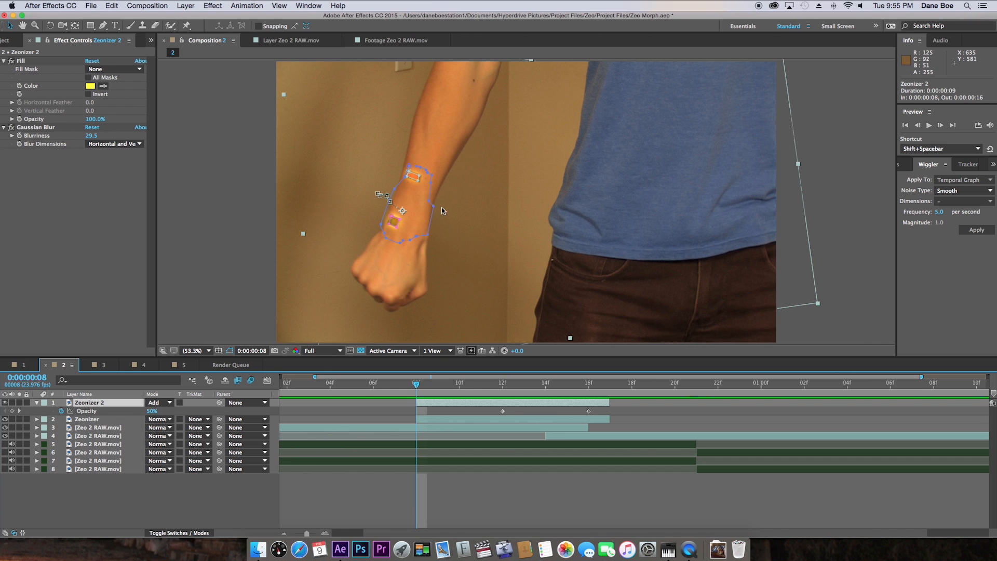
Step: Create a new composition named Lightning Triangle with a width and height of 1000 px
click(192, 4)
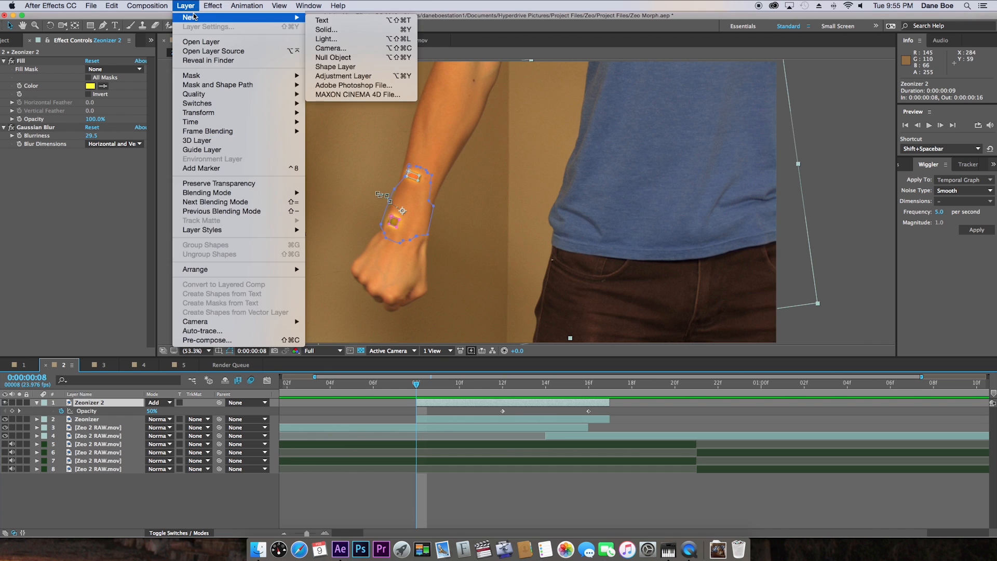
mouse_move(147, 5)
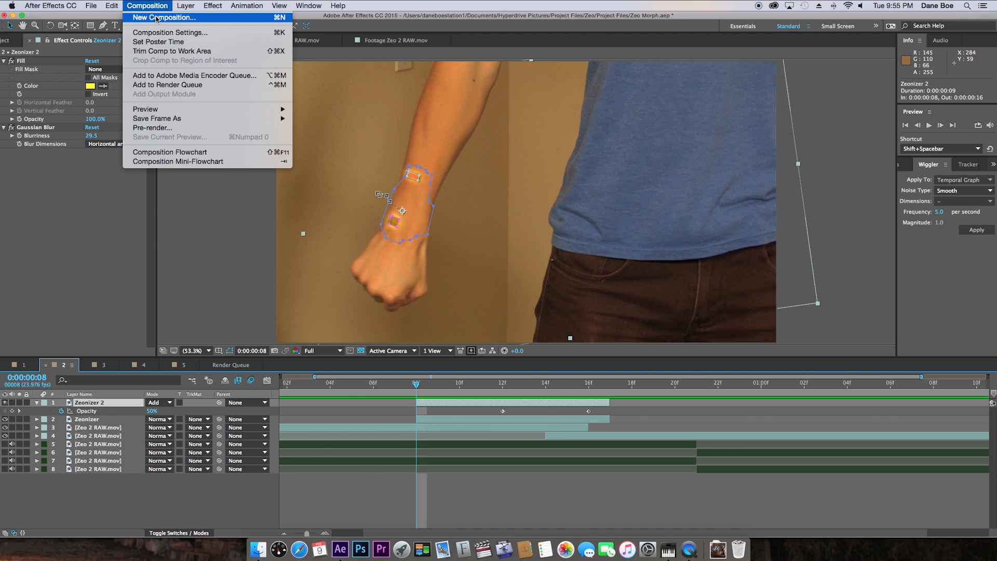
click(157, 18)
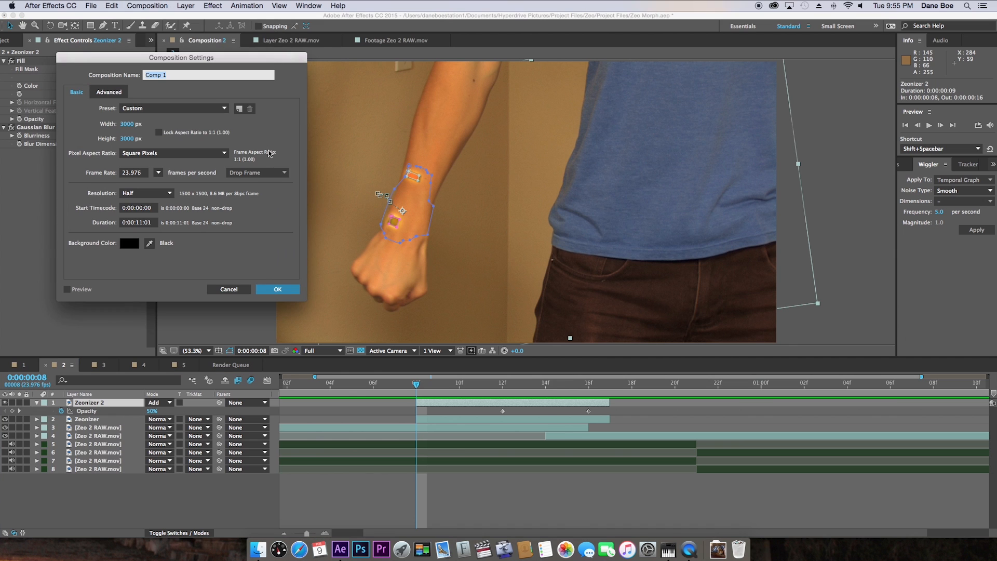
text(Lightning Triangle)
click(131, 124)
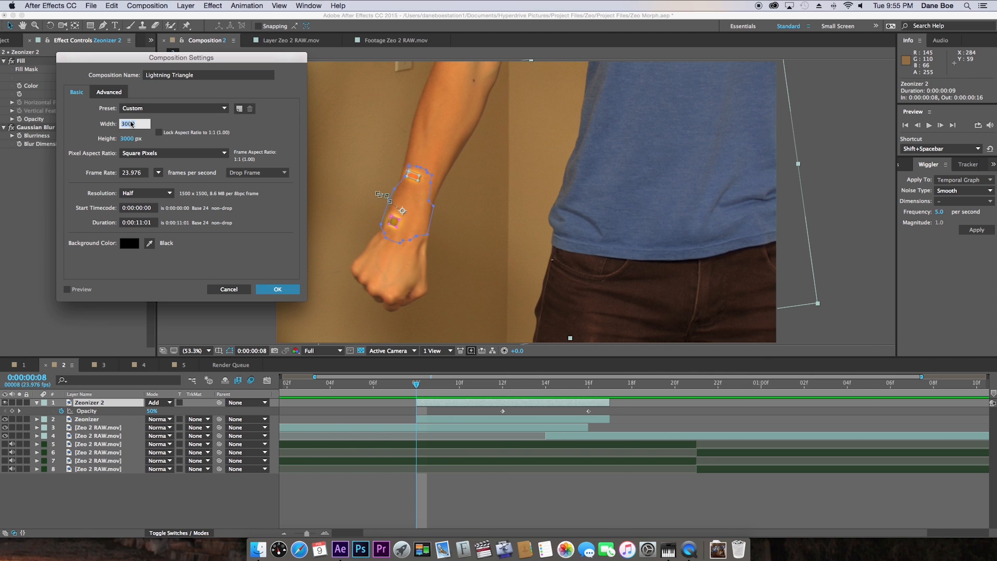
text(100)
key(Tab)
text(1000)
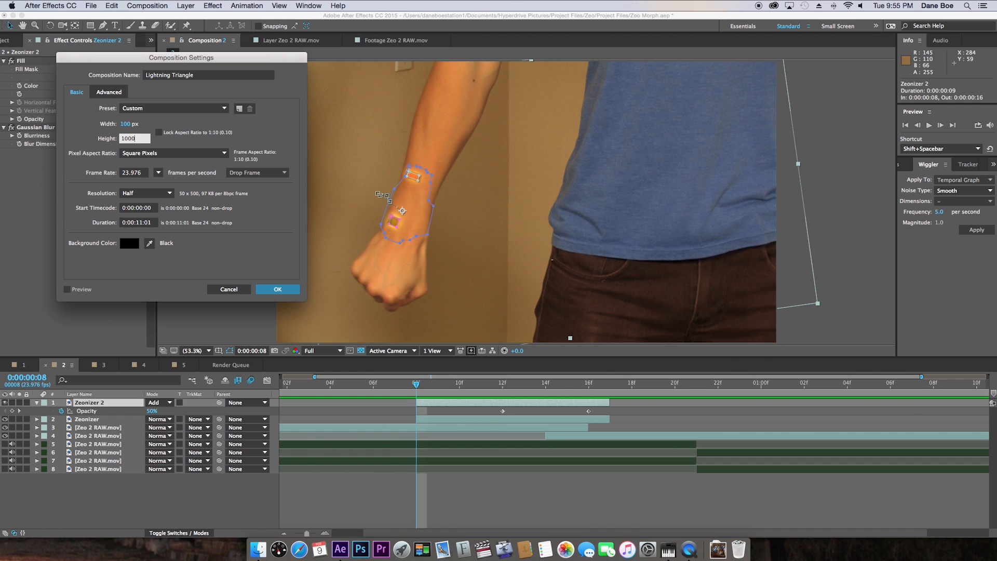
click(125, 125)
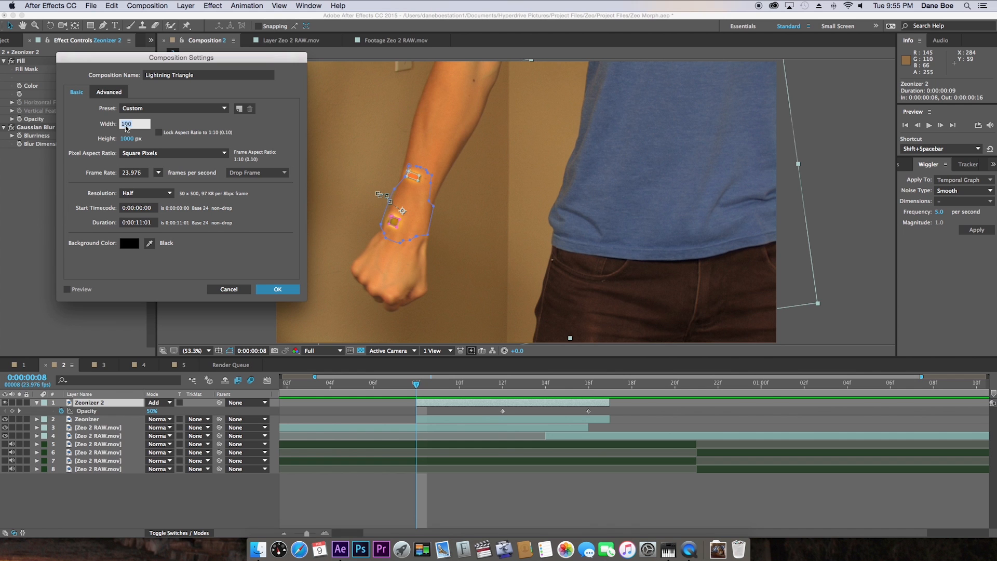
text(1000)
key(Return)
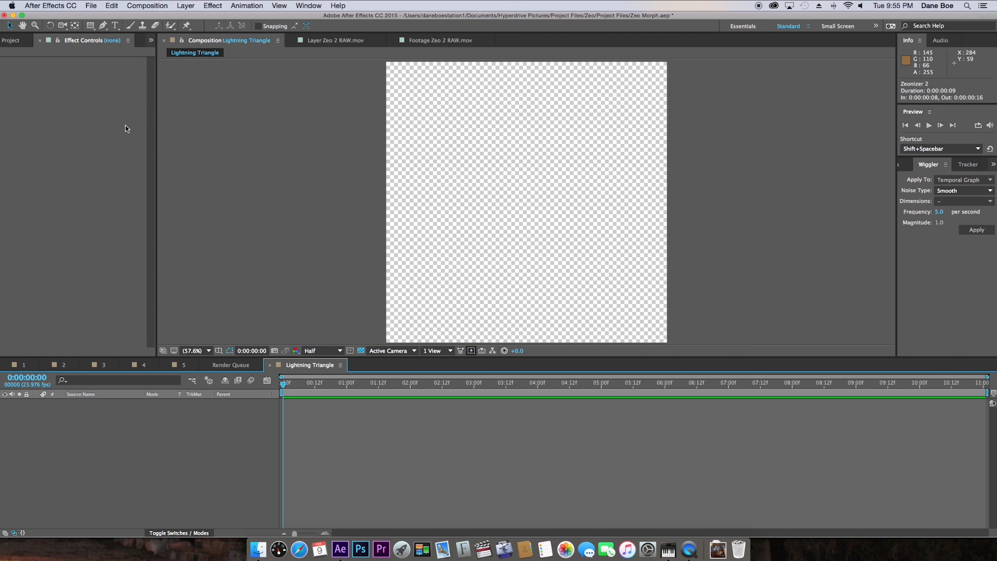
Step: Add a black solid named BG to the Lightning Triangle composition
click(186, 5)
mouse_move(198, 20)
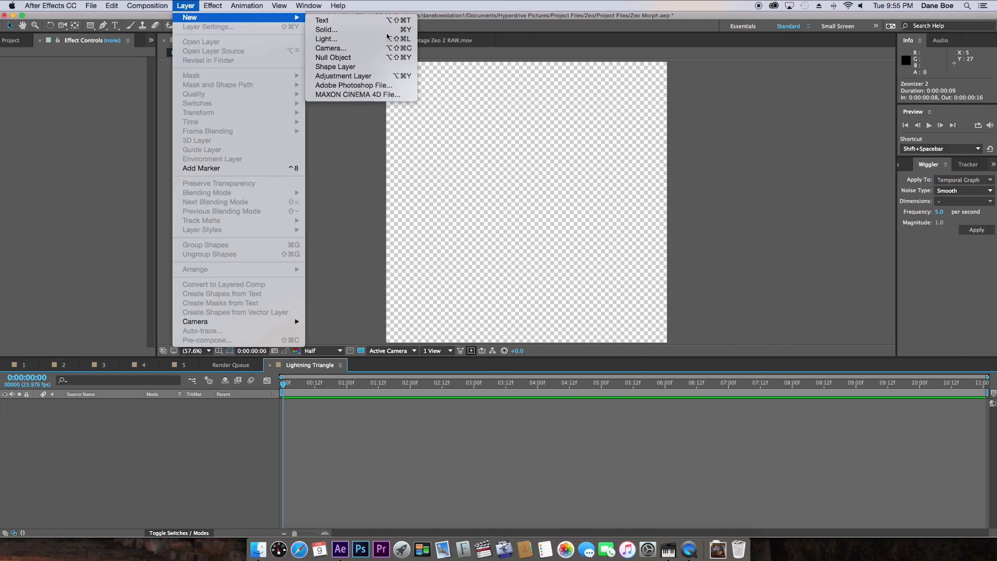
click(319, 30)
text(BG)
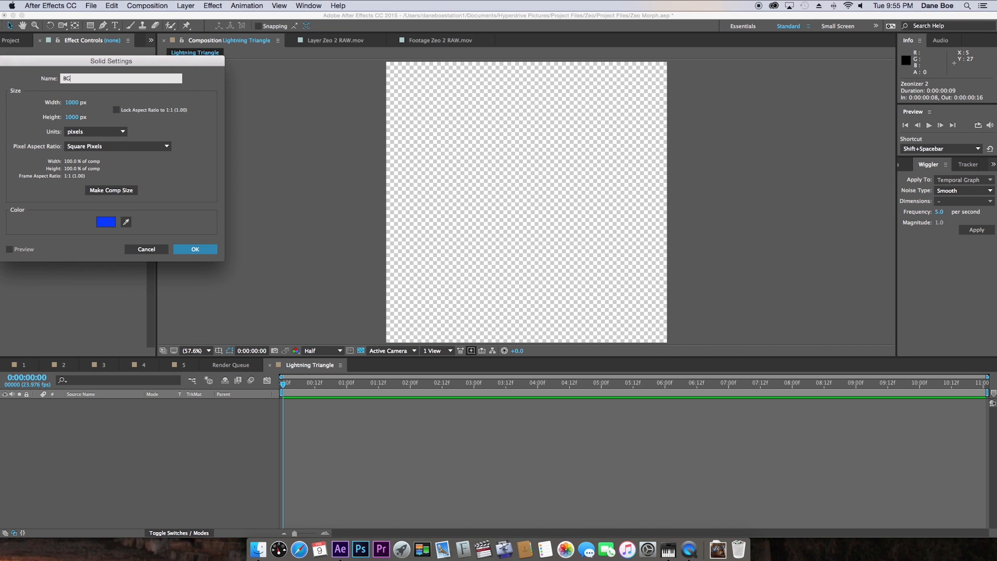
click(105, 222)
drag(116, 162, 347, 305)
key(Return)
key(Return)
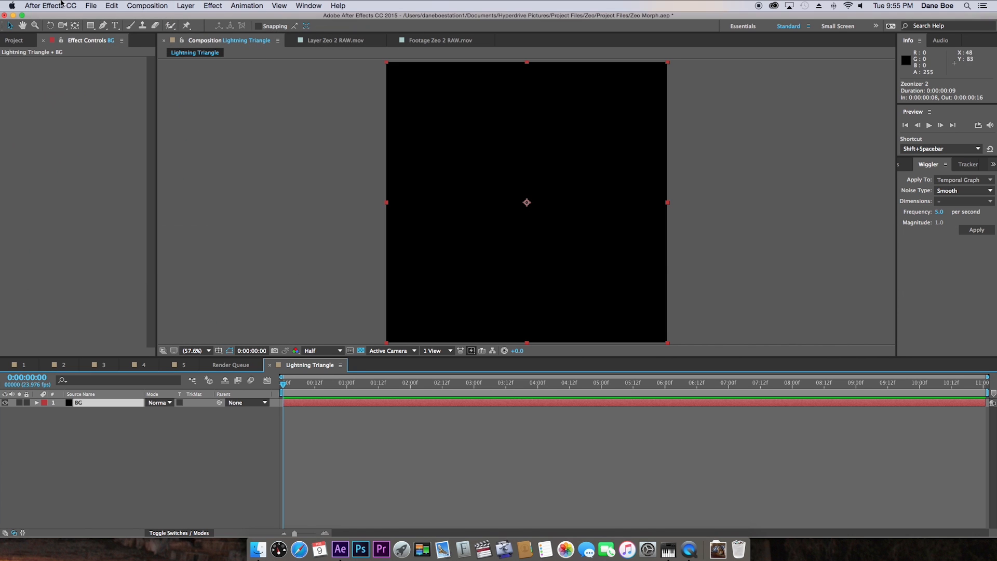
Step: Add a second black solid named Lightning above the BG layer
click(185, 6)
click(322, 30)
text(Lightning)
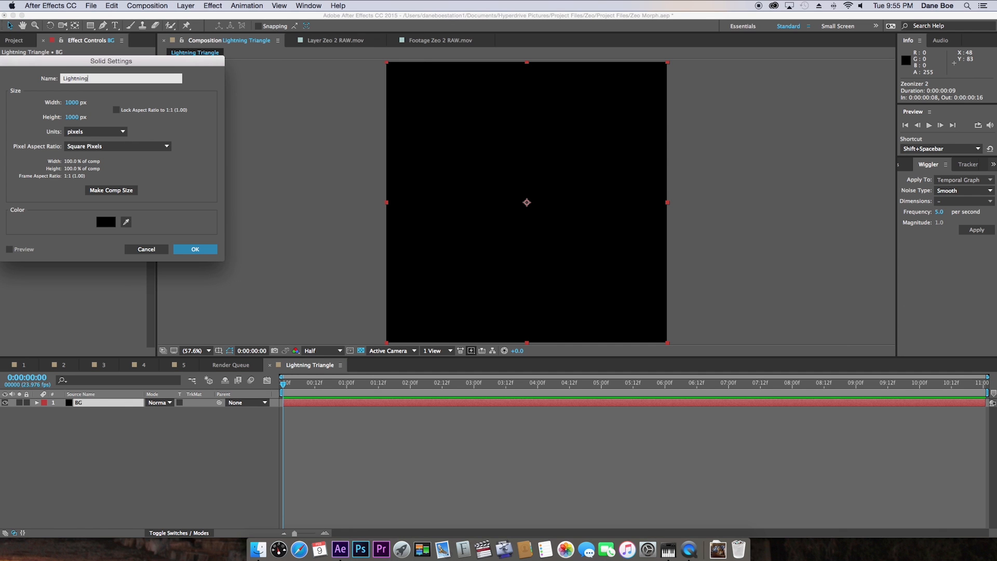
key(Return)
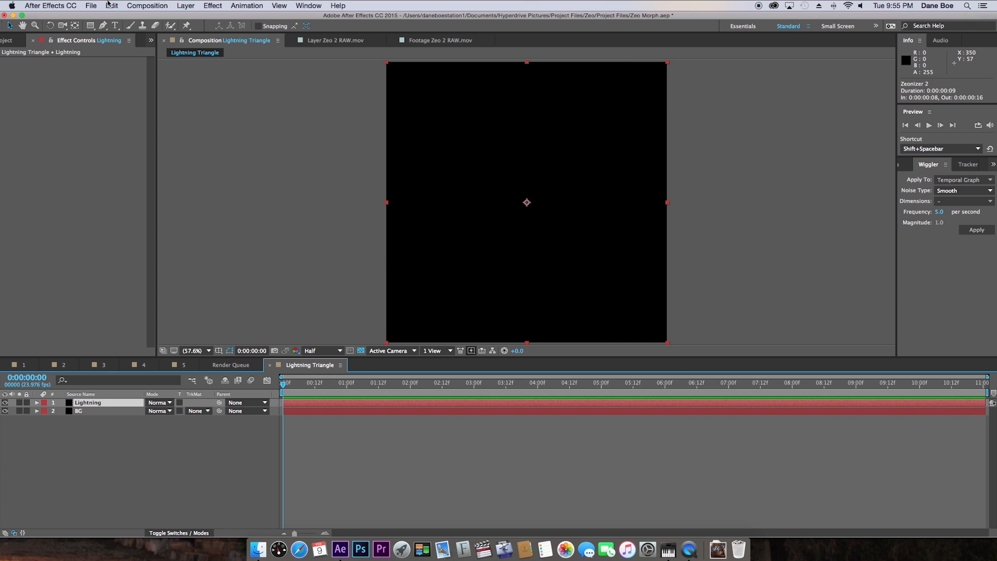
Step: Apply the Advanced Lightning effect to the Lightning layer and set its lightning type to Strike
click(210, 5)
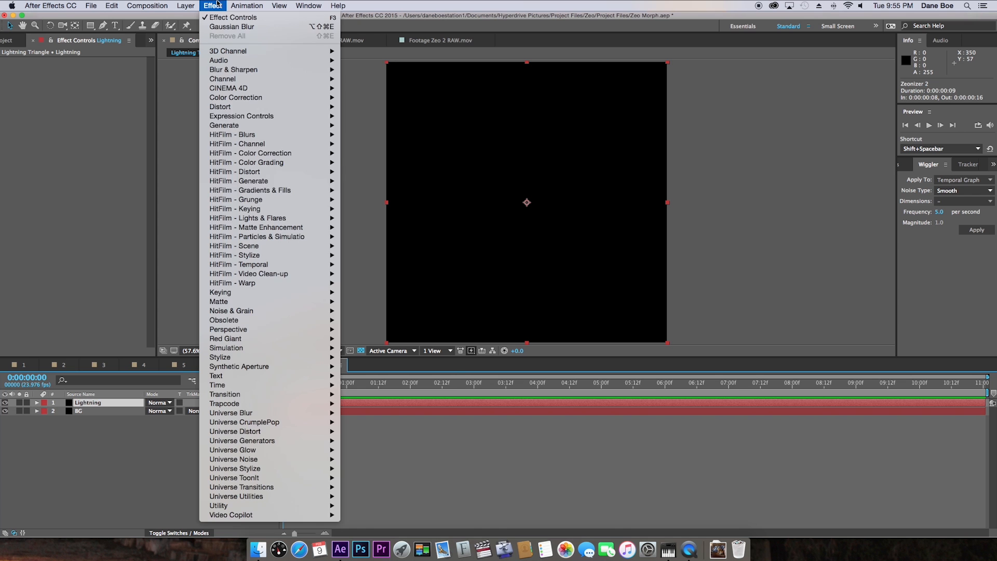
mouse_move(259, 125)
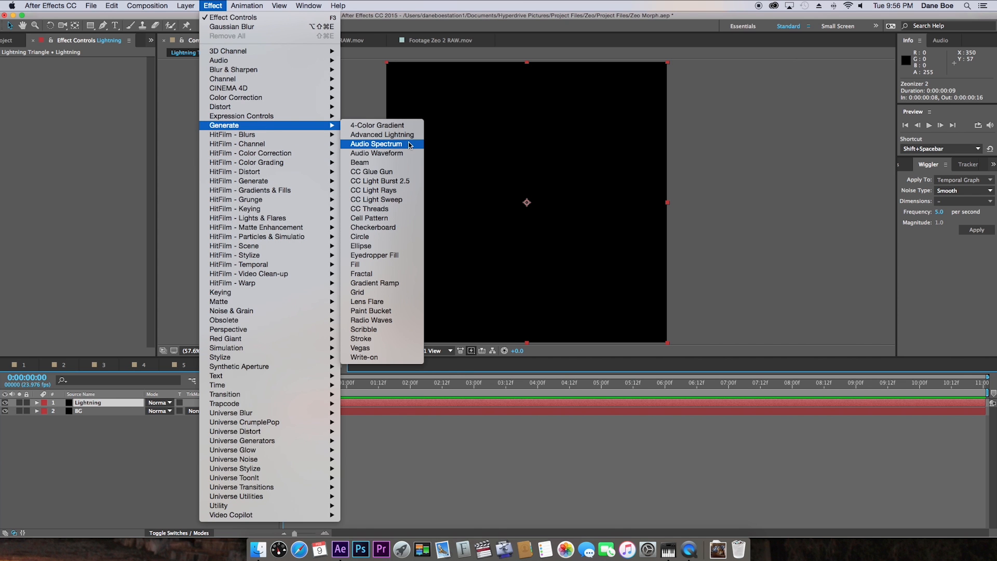
click(391, 136)
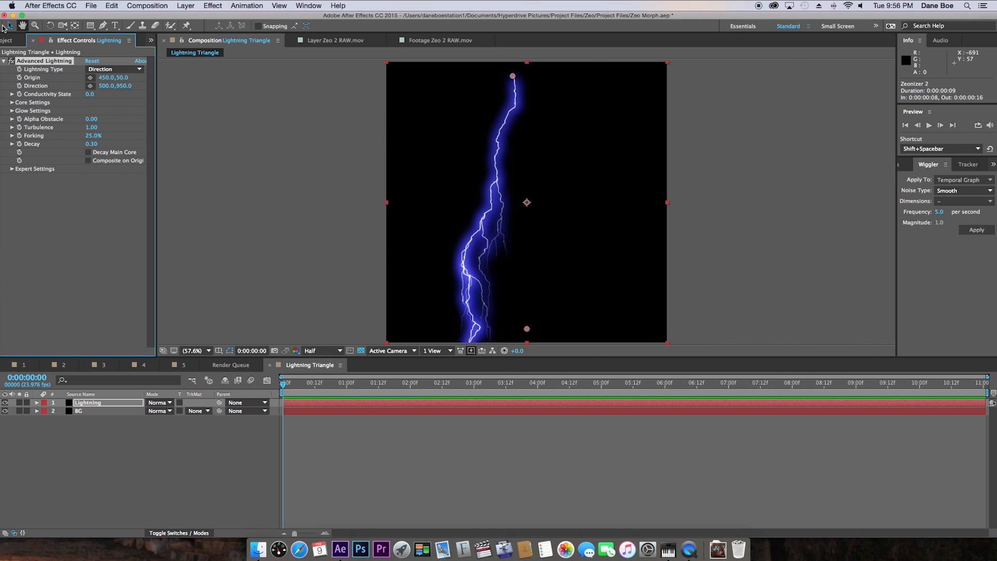
click(121, 70)
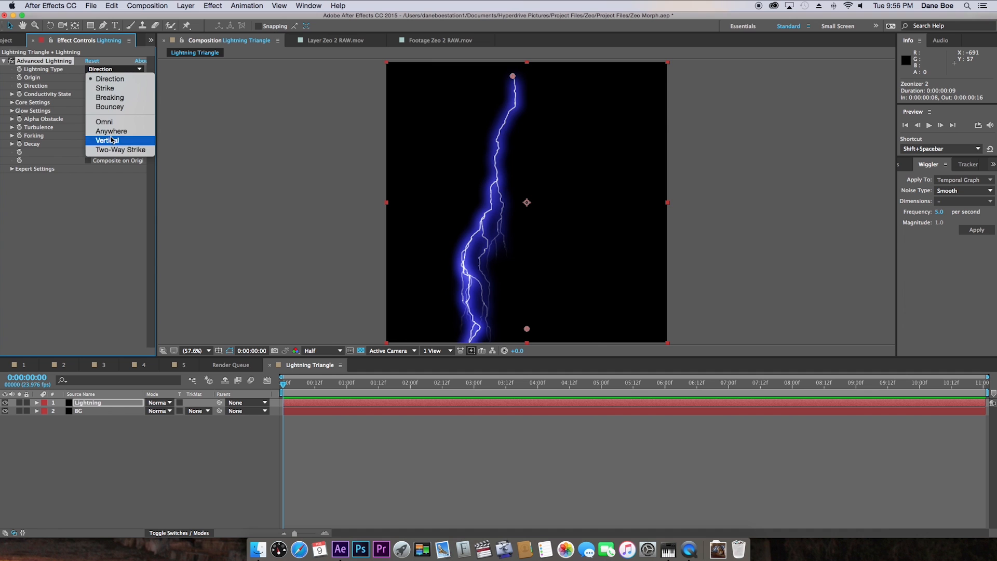
click(105, 88)
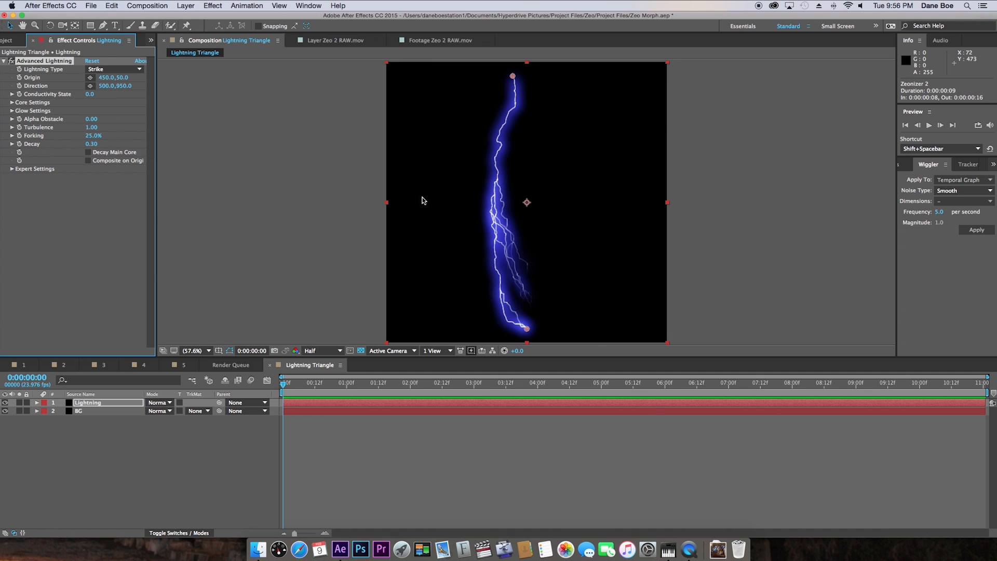
Step: Show the grid and title/action-safe overlays, and move the lightning's origin to the upper centre of the title-safe frame, about 497, 100
click(218, 351)
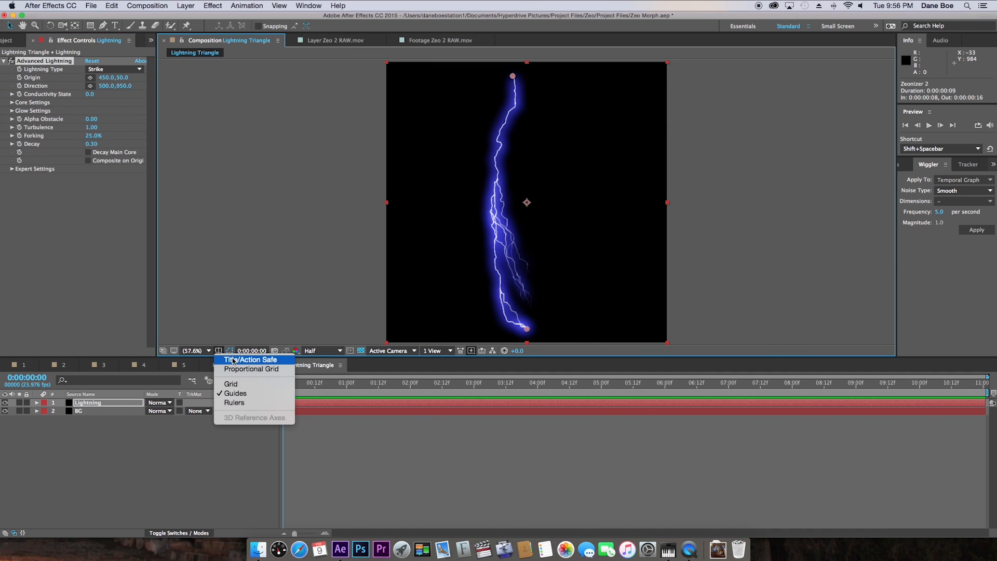
click(233, 383)
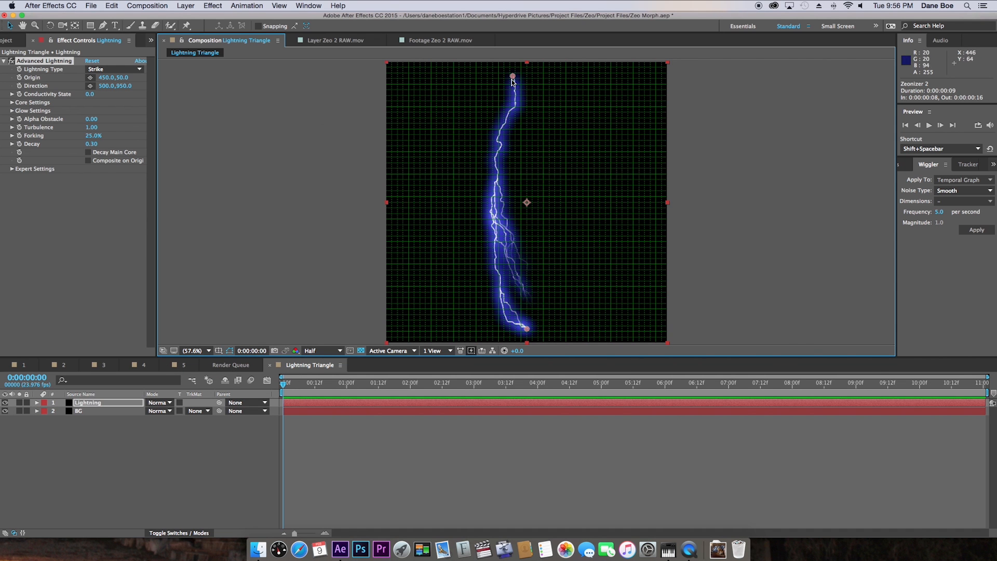
click(220, 351)
click(237, 363)
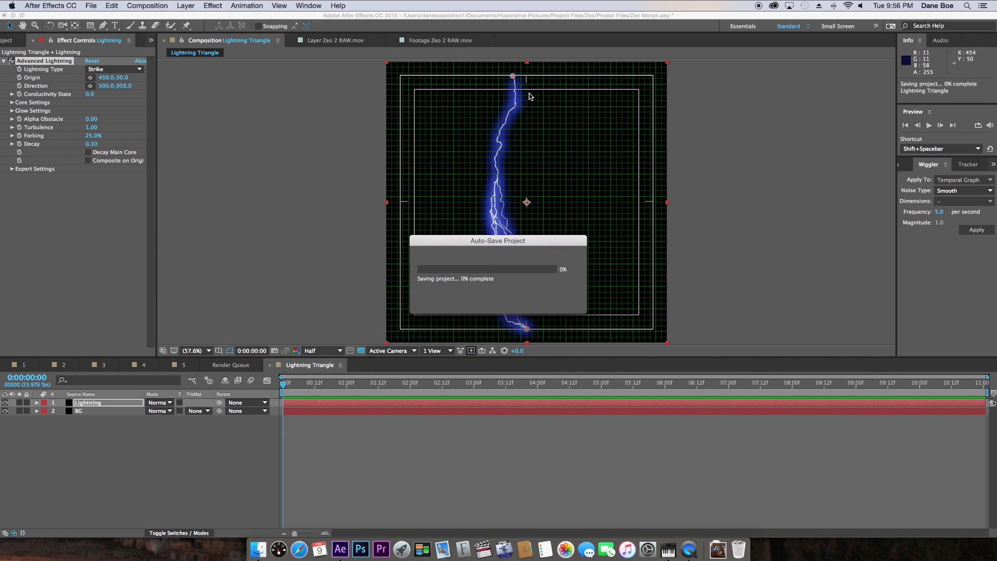
drag(513, 76, 527, 91)
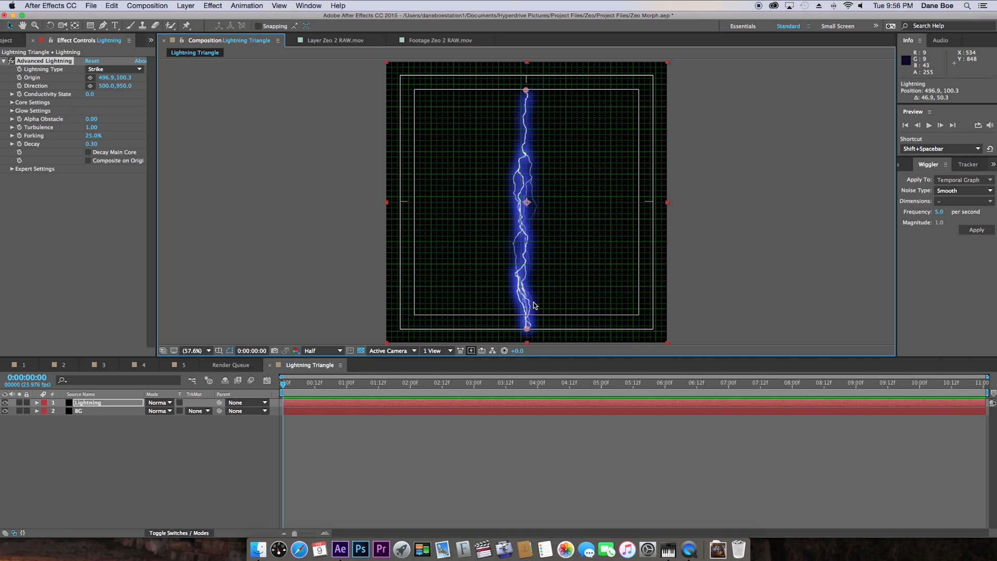
Step: Position the lightning as one triangle side, with its origin at about 500, 159 and its direction at about 99, 721
drag(527, 328, 415, 241)
mouse_move(526, 90)
mouse_down()
mouse_move(526, 124)
mouse_move(526, 108)
mouse_up()
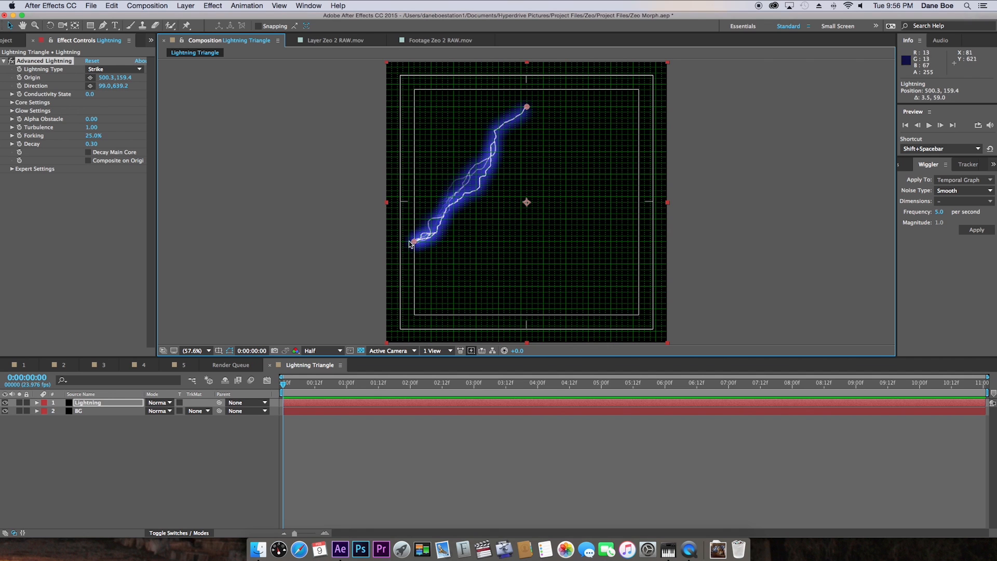
drag(413, 241, 416, 266)
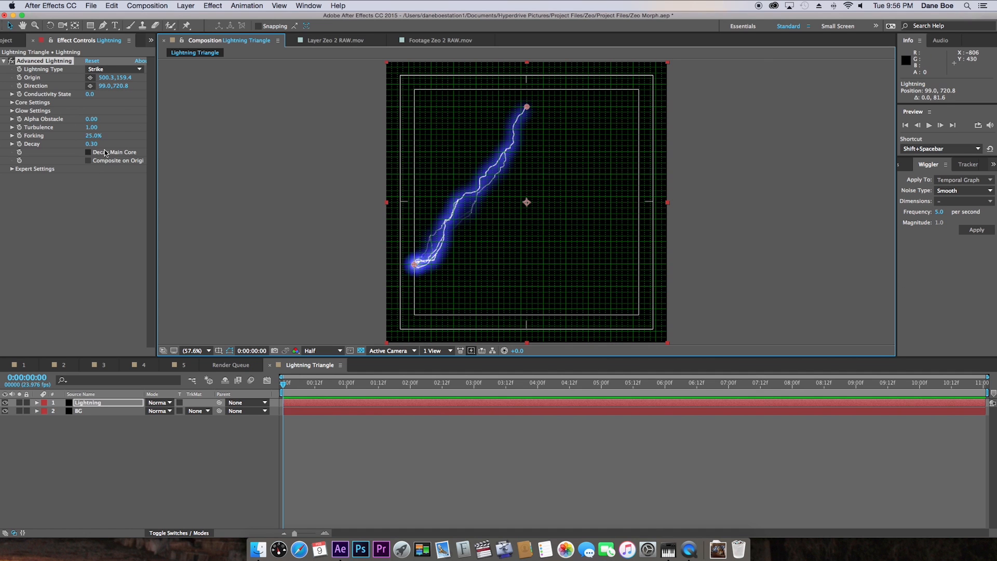
Step: In the Advanced Lightning glow settings, set Glow Radius to 1.0 and Glow Opacity to 0%
click(12, 110)
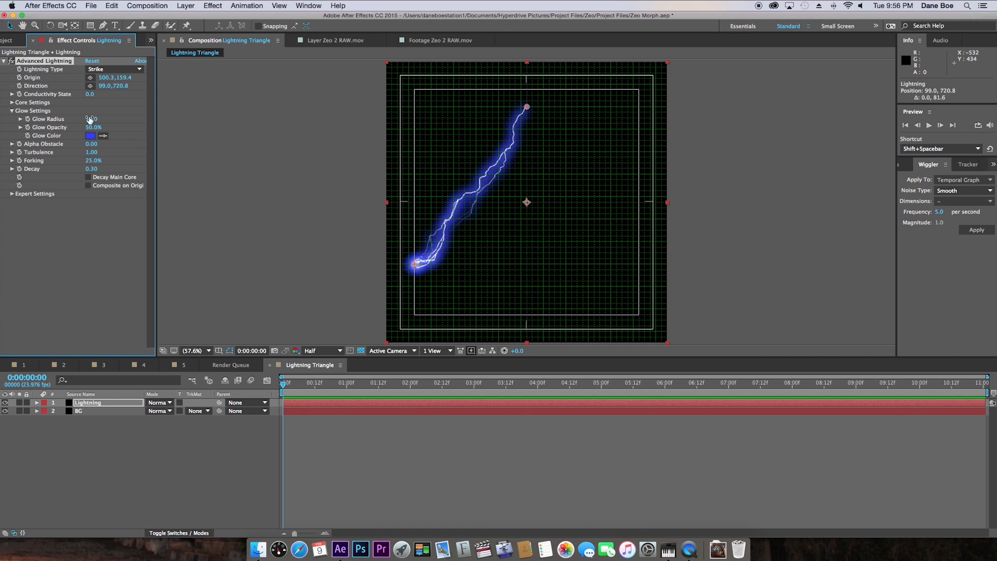
drag(93, 127, 28, 119)
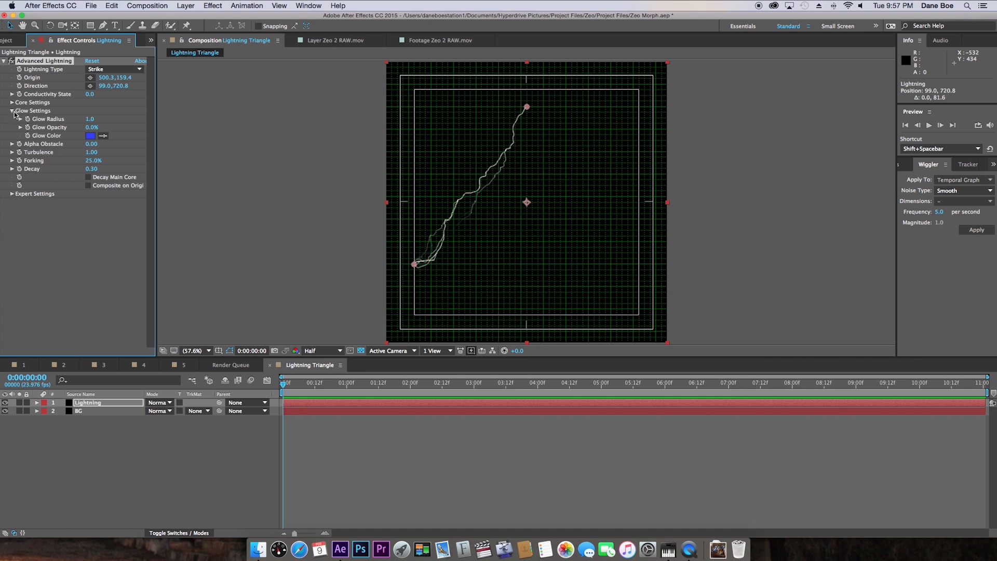
click(11, 111)
Step: In the Advanced Lightning core settings, set Core Opacity to 100% and Core Radius to 4
click(12, 103)
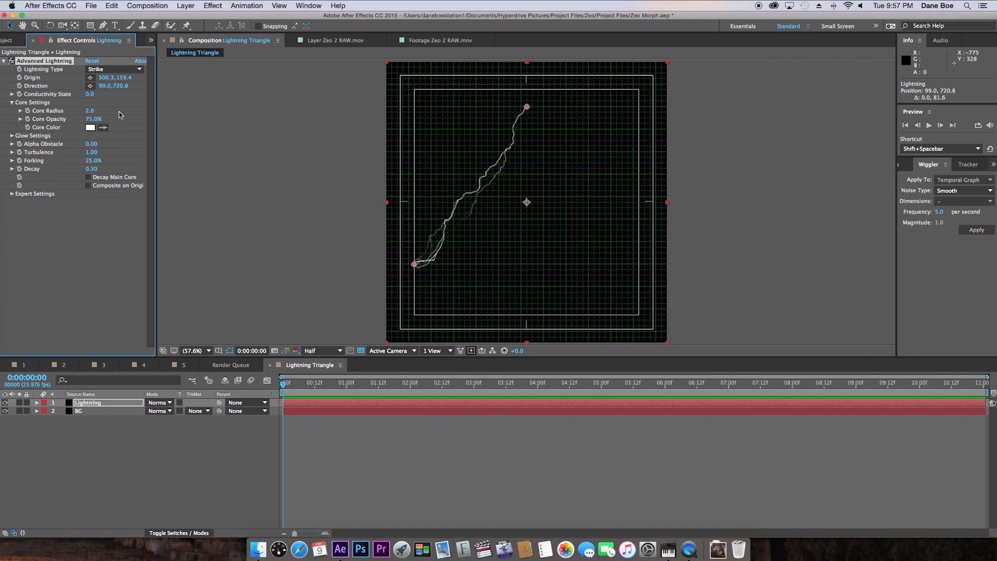
drag(94, 121, 100, 120)
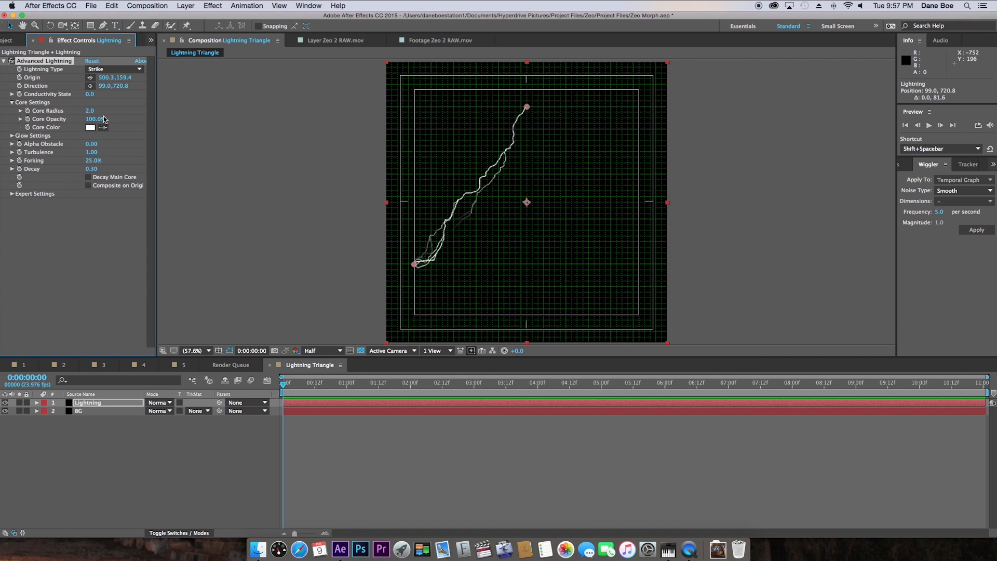
click(93, 113)
text(4)
key(Return)
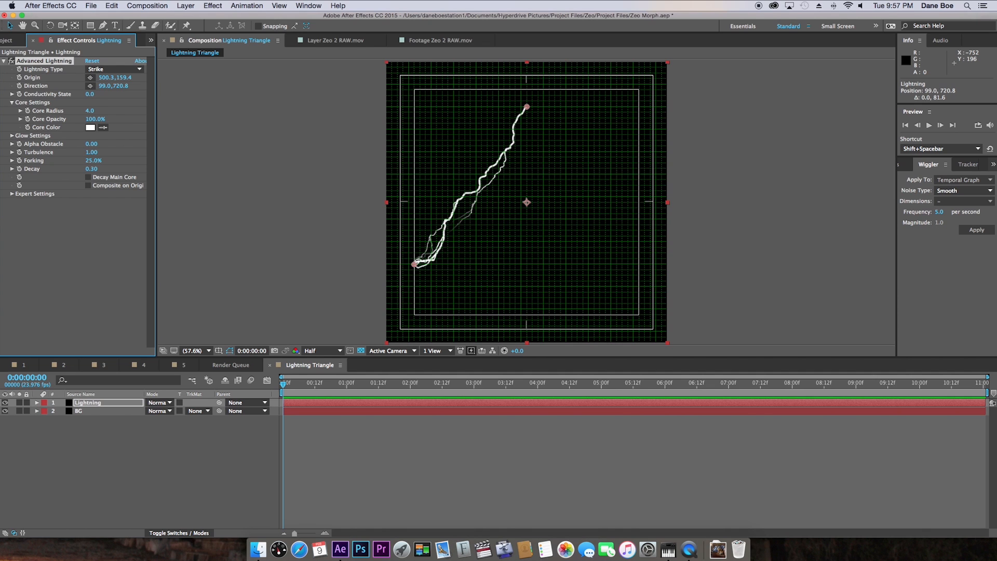
Step: Try Decay Main Core on the lightning, turn it back off, and set Forking to 2%
click(88, 177)
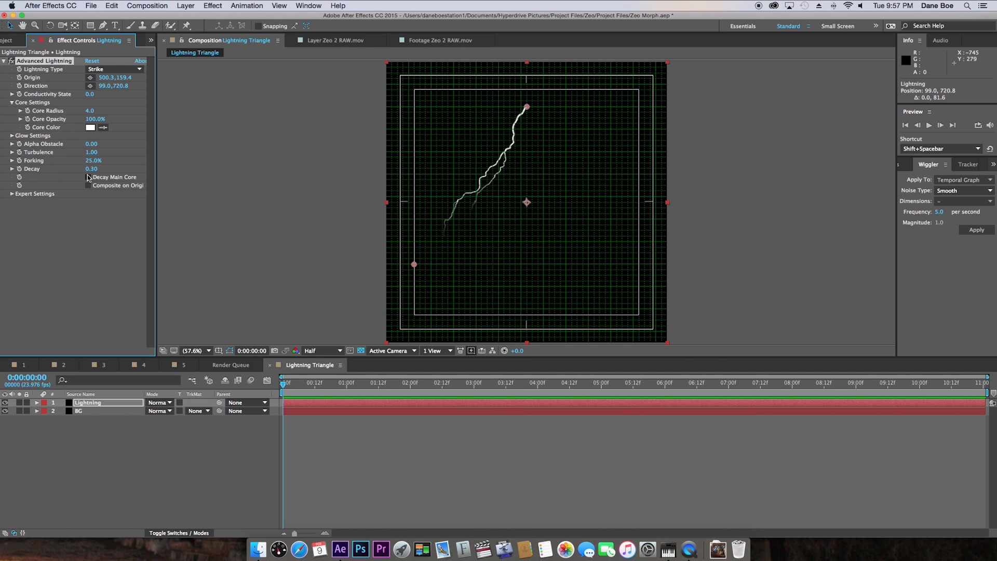
click(88, 177)
drag(95, 160, 78, 160)
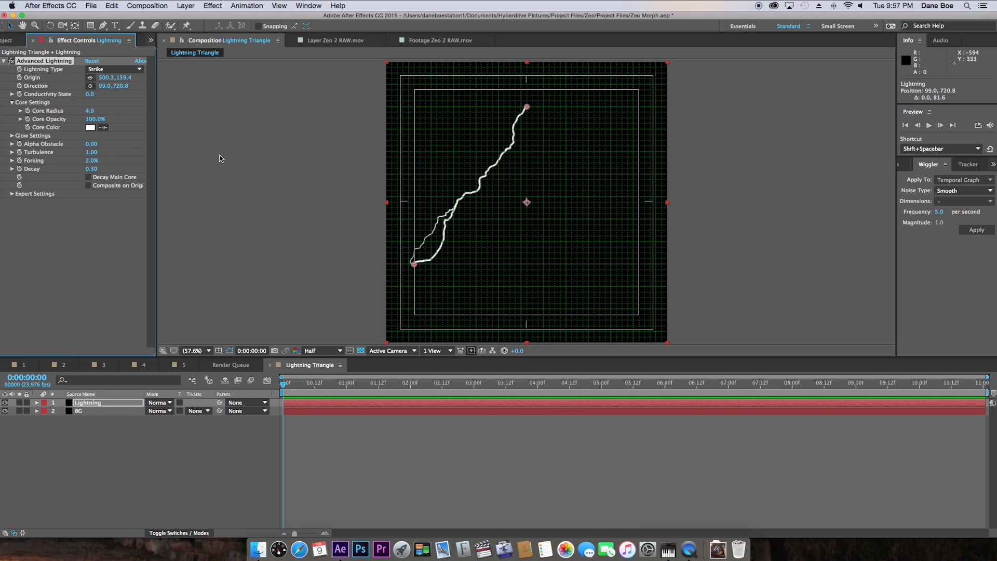
Step: Try Turbulence at 0.89 and a Conductivity State of 8.8 on the lightning, undoing each change
drag(90, 154, 31, 151)
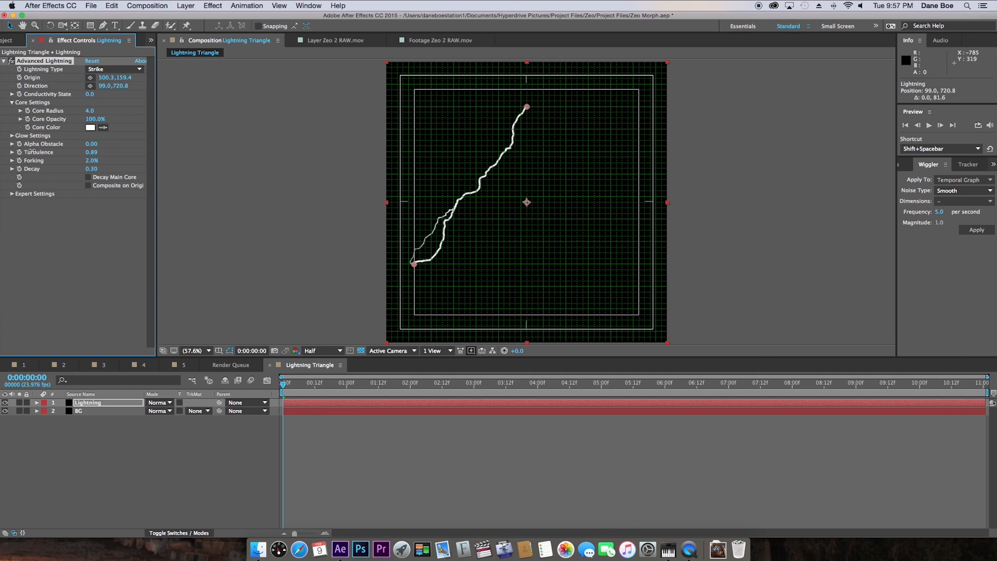
key(super+z)
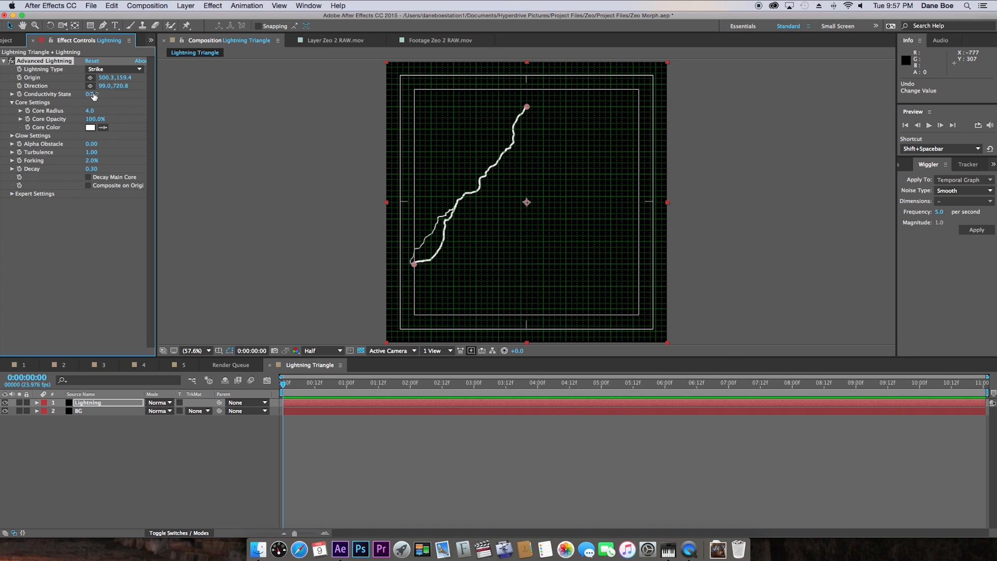
drag(90, 94, 136, 96)
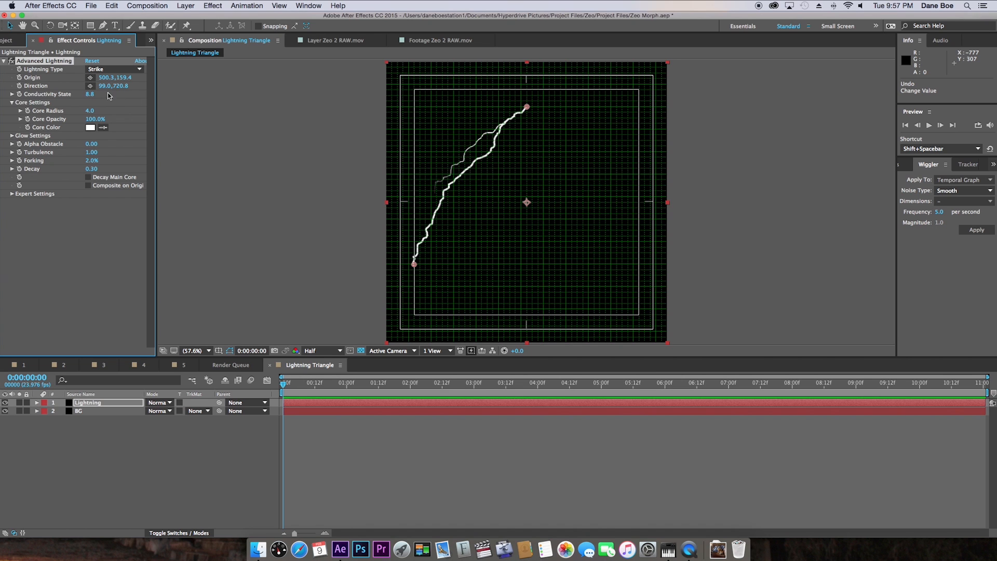
key(super+z)
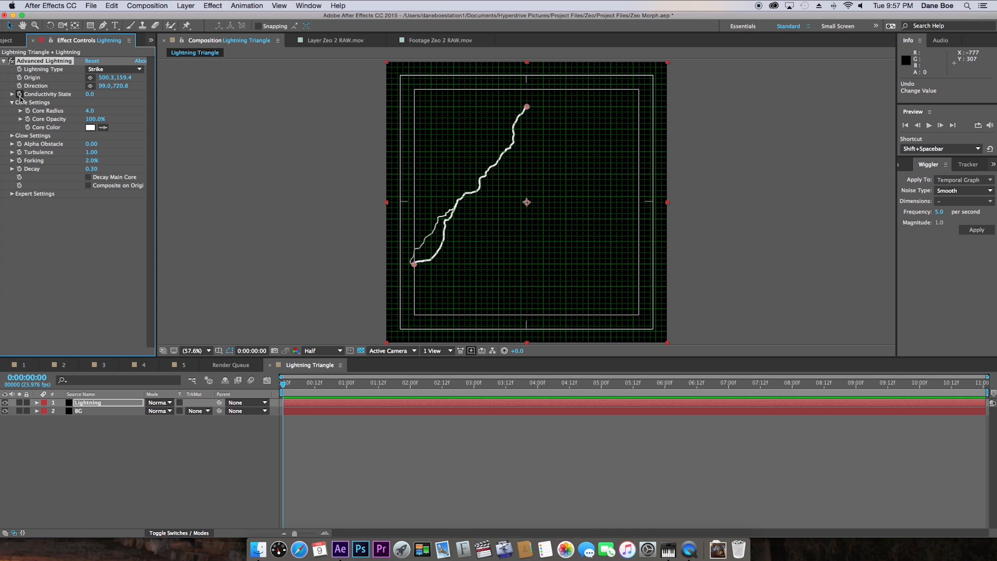
drag(89, 94, 2, 95)
Step: Animate Conductivity State with the expression time*6 and preview the lightning up to 0:00:01:22
alt+click(20, 94)
text(time*6)
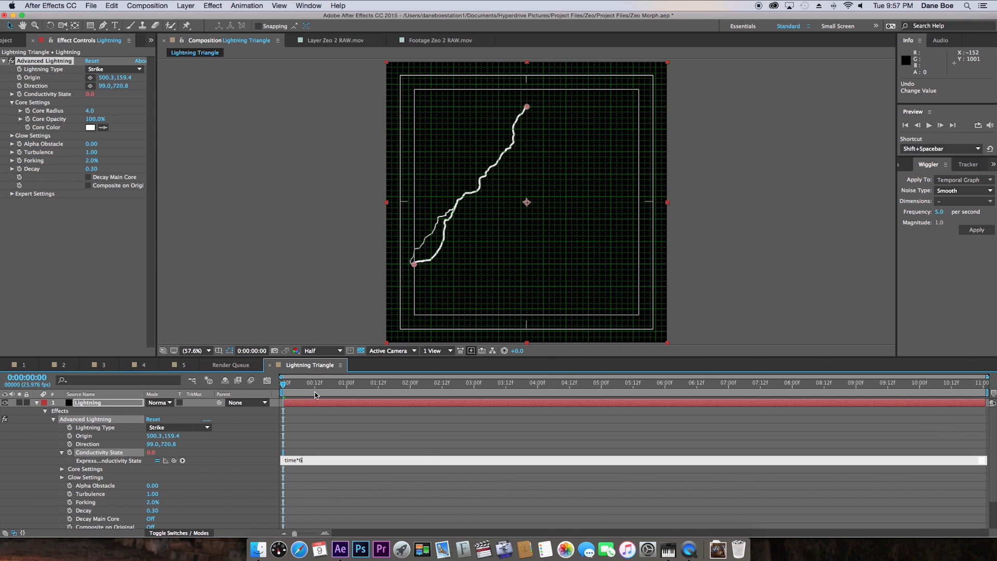
click(328, 416)
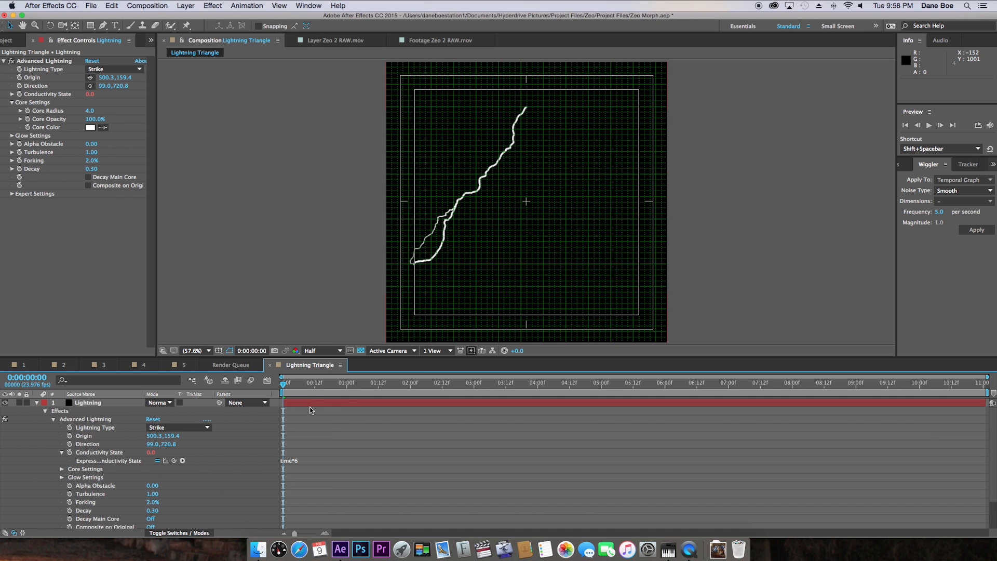
drag(289, 393, 405, 404)
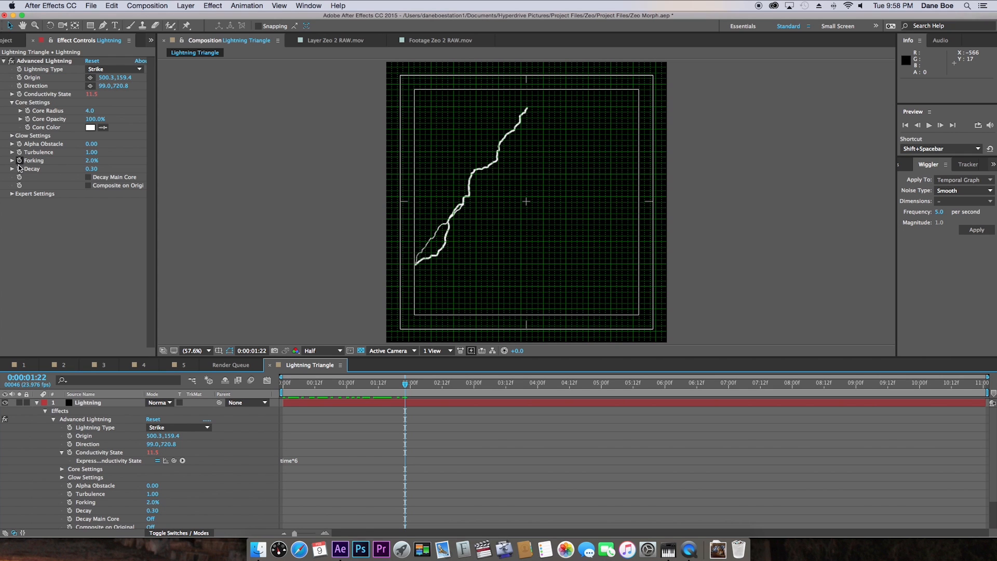
click(11, 194)
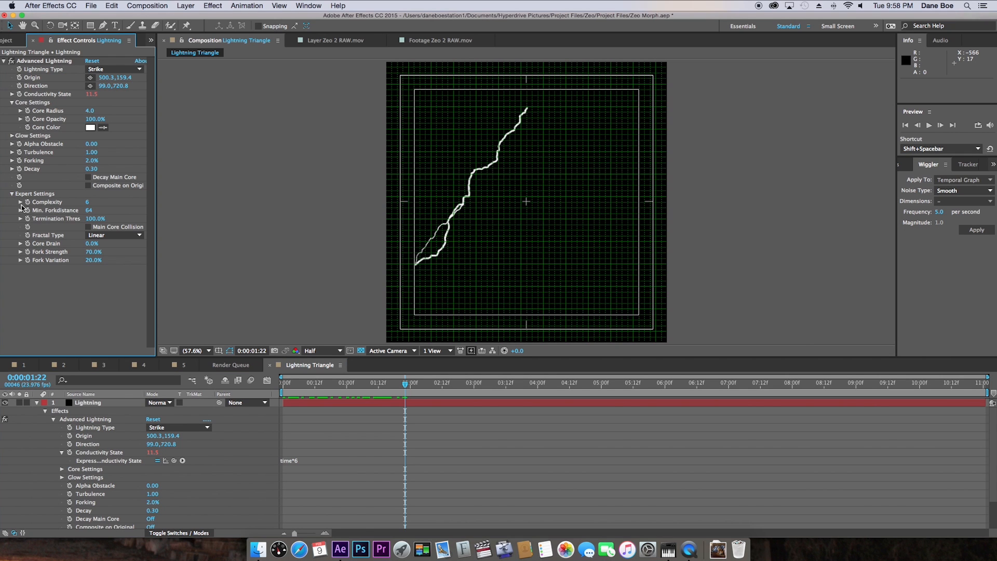
drag(90, 245, 29, 260)
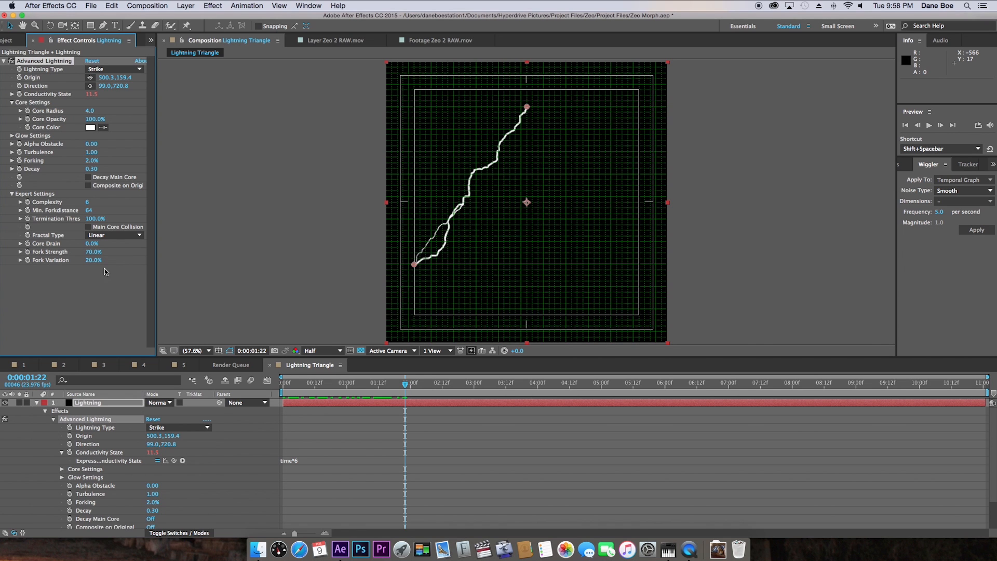
drag(93, 262, 36, 256)
click(11, 194)
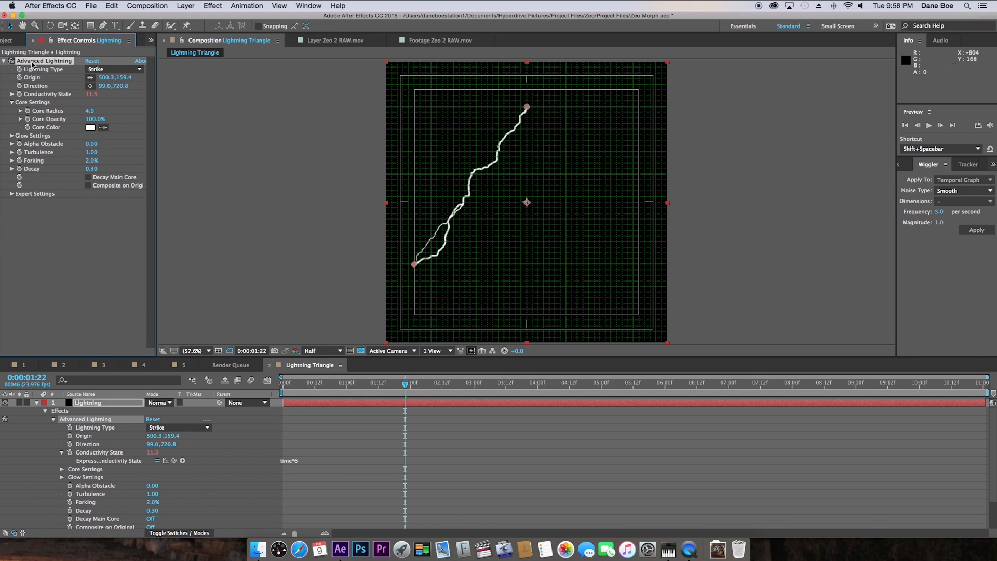
Step: Duplicate Advanced Lightning, enable Composite on Original for the copy, and move its direction point to about 896, 717
key(super+d)
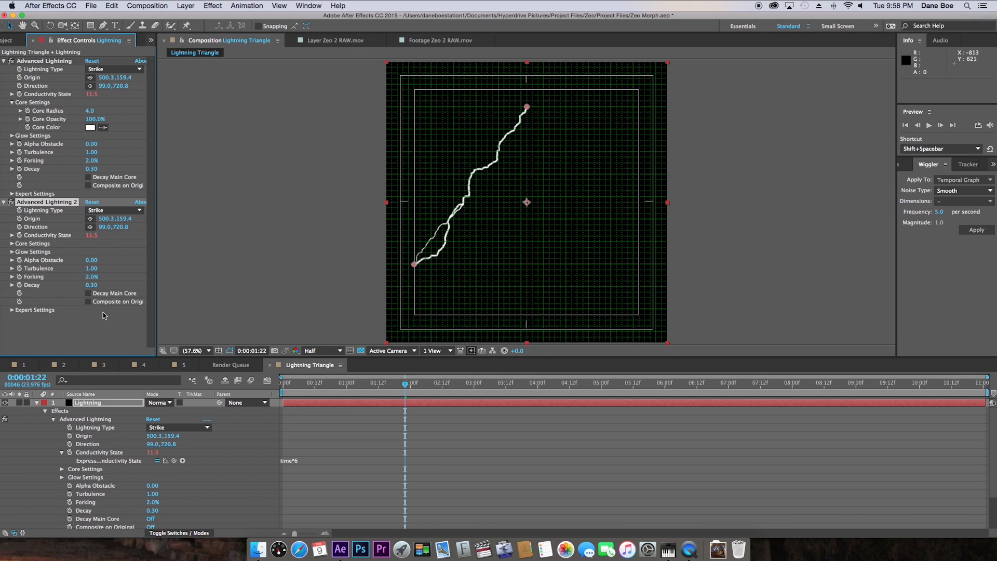
click(88, 302)
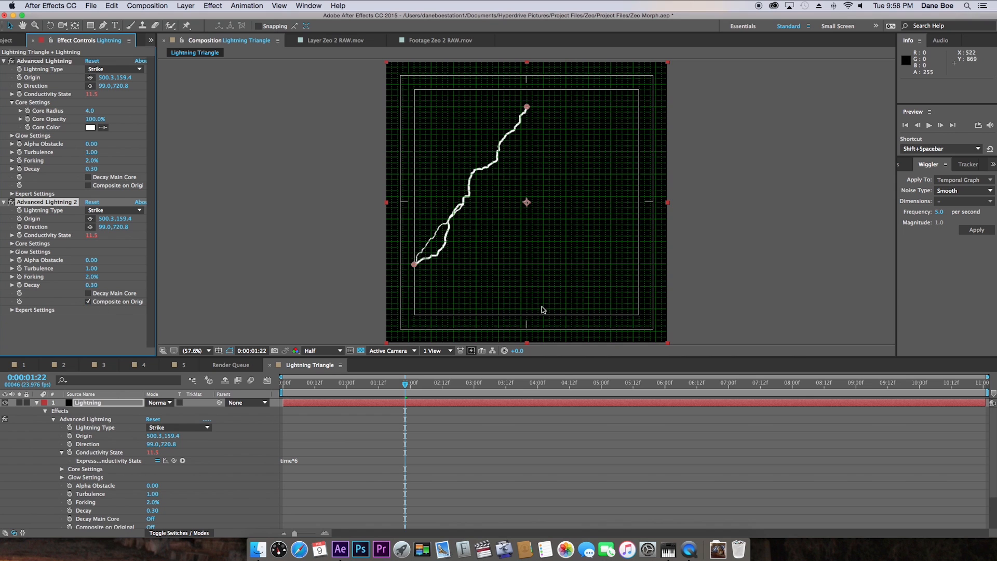
click(414, 266)
drag(415, 266, 638, 264)
Step: Duplicate Advanced Lightning 2, move the copy's origin to about 106, 722 to close the triangle, and preview up to 0:00:02:21
click(48, 203)
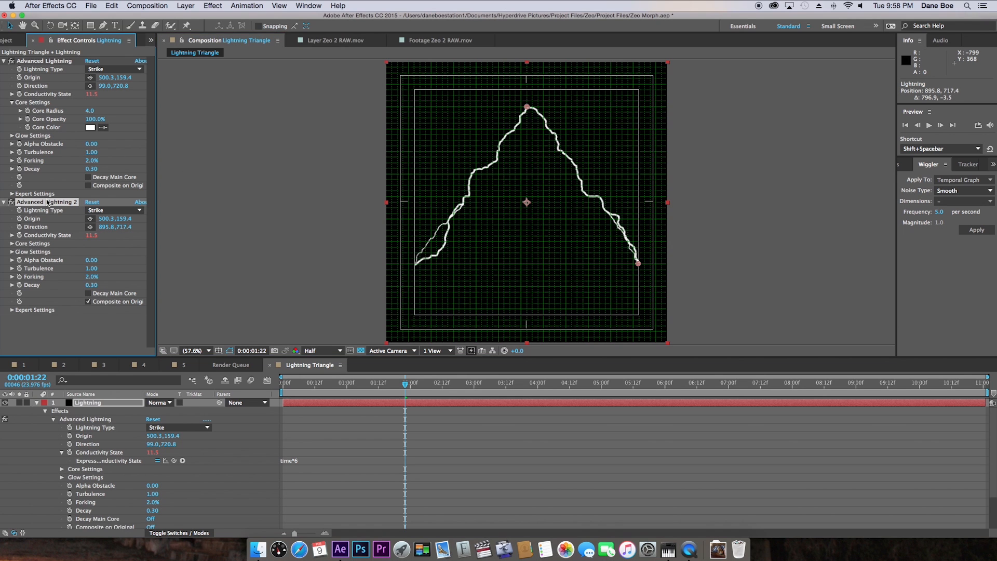
key(super+d)
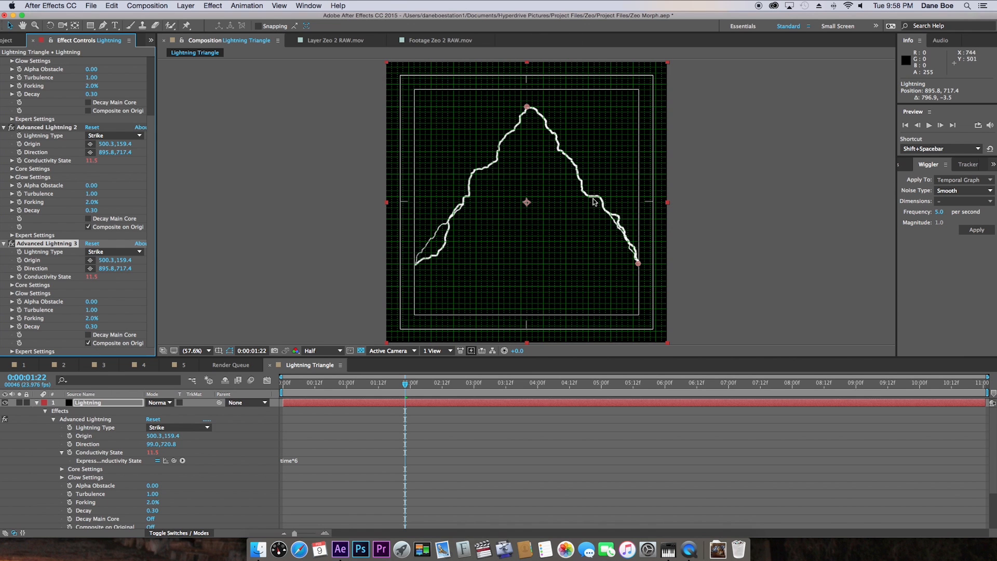
drag(526, 107, 418, 265)
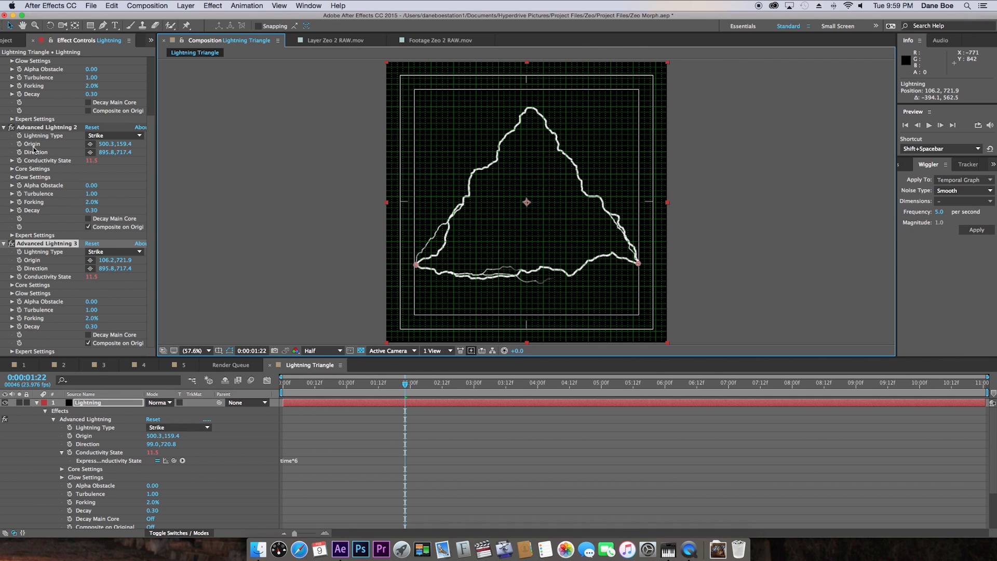
scroll(34, 146, up, 3)
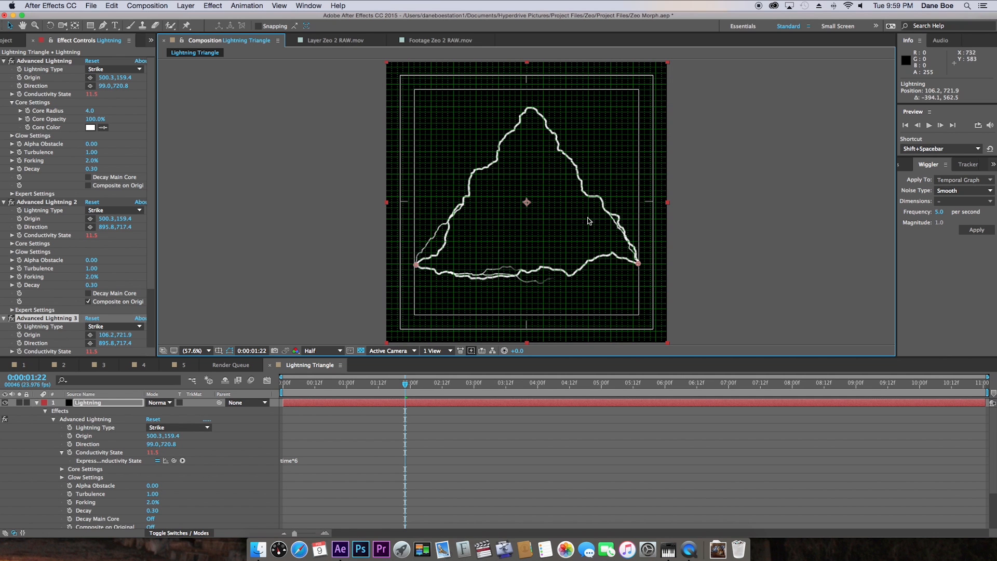
drag(312, 390, 467, 407)
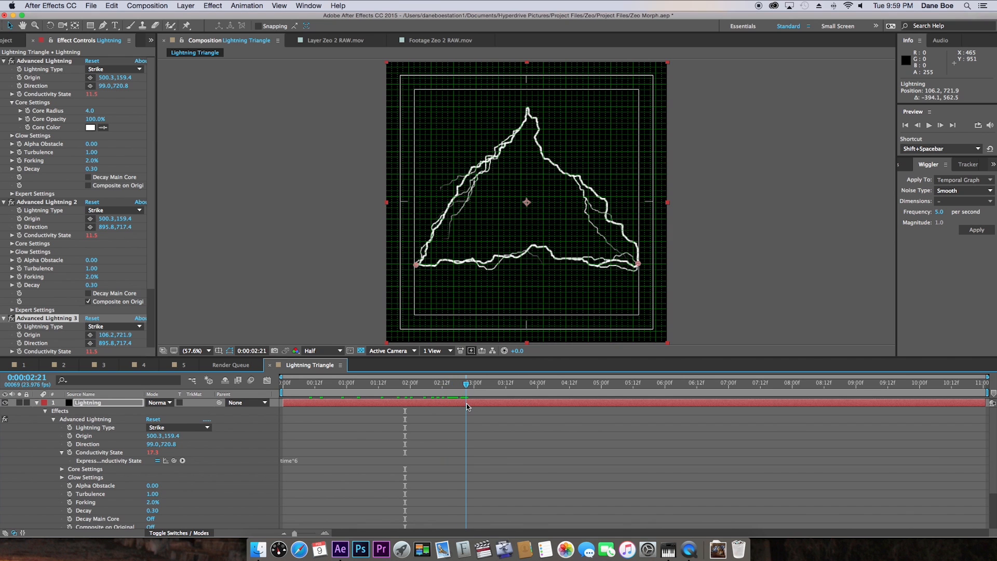
Step: Collapse the Lightning layer's properties and its three Advanced Lightning effects, and hide the grid in the composition view
click(38, 404)
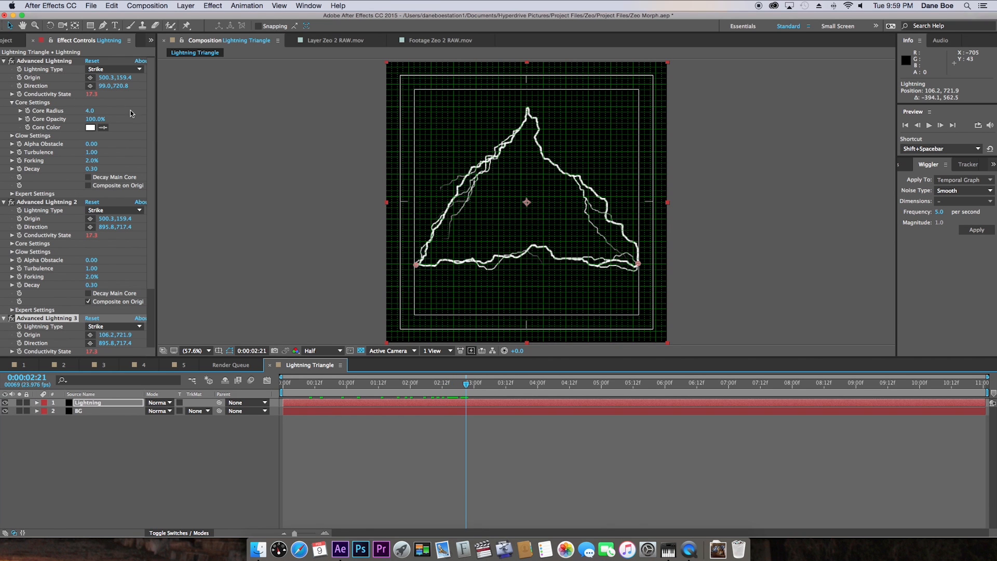
scroll(133, 113, down, 3)
click(10, 153)
click(5, 127)
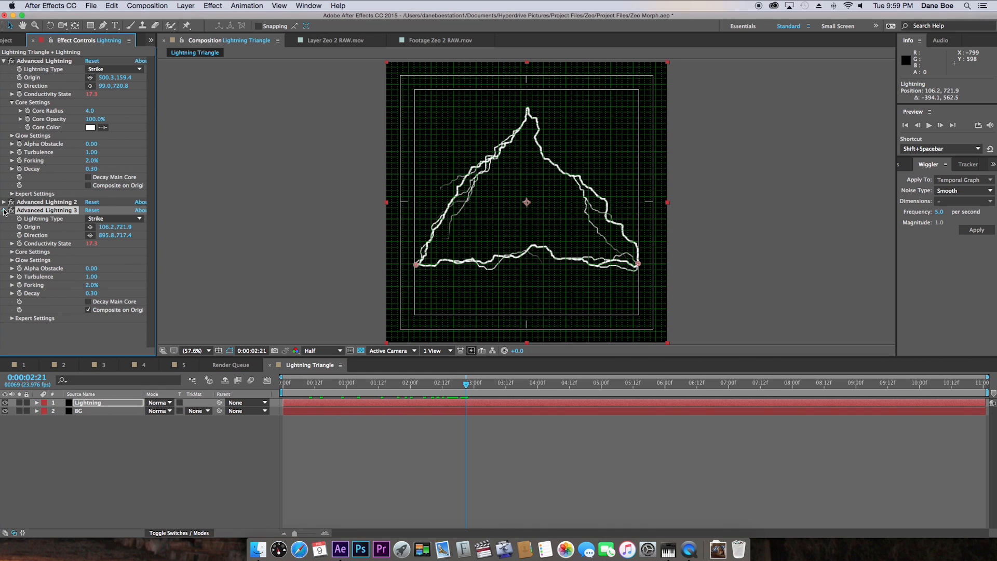
click(4, 211)
click(3, 62)
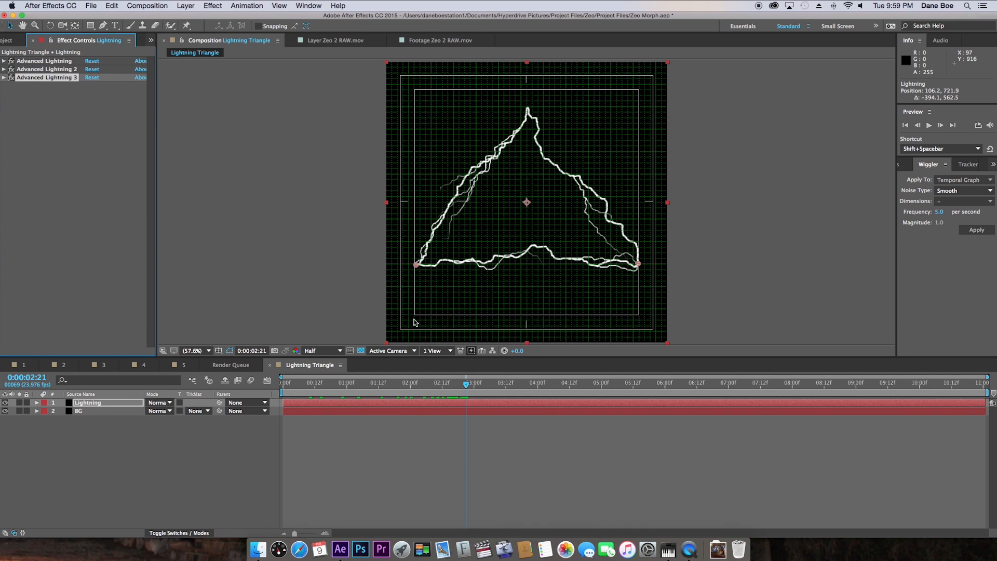
click(222, 353)
click(234, 385)
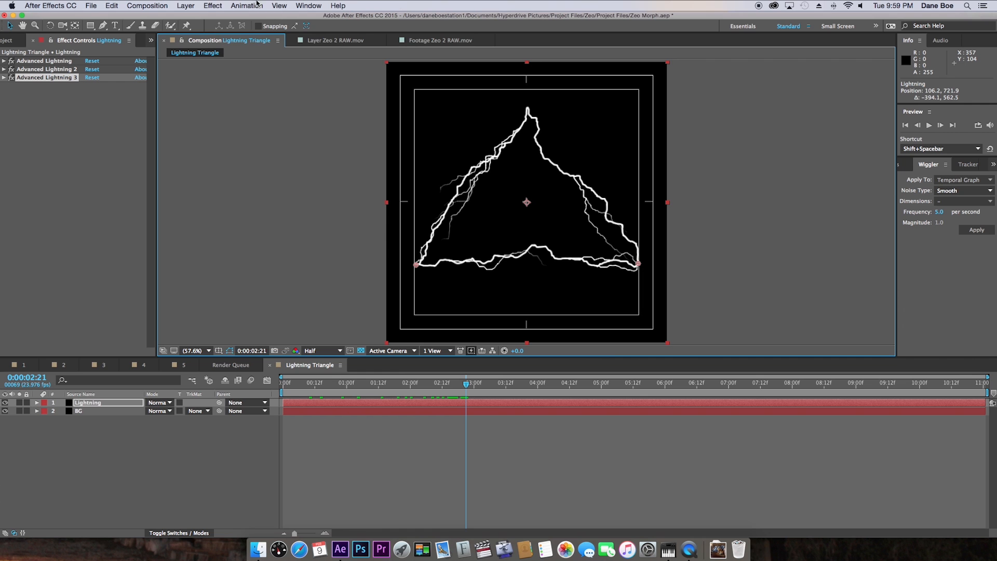
Step: Apply the Turbulent Displace distortion effect to the Lightning layer and set its Size to 7
click(212, 6)
mouse_move(273, 116)
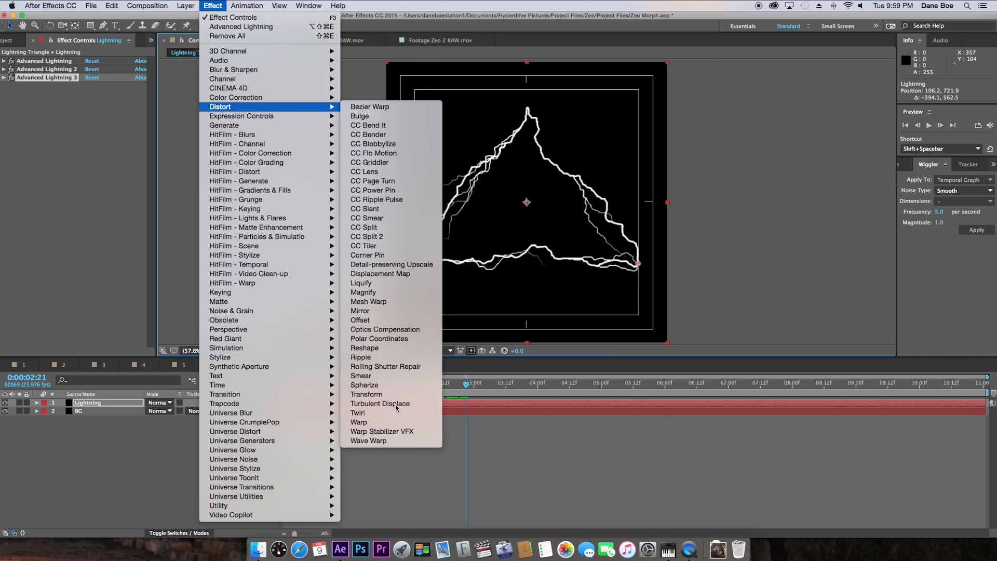
click(395, 404)
drag(94, 115, 40, 114)
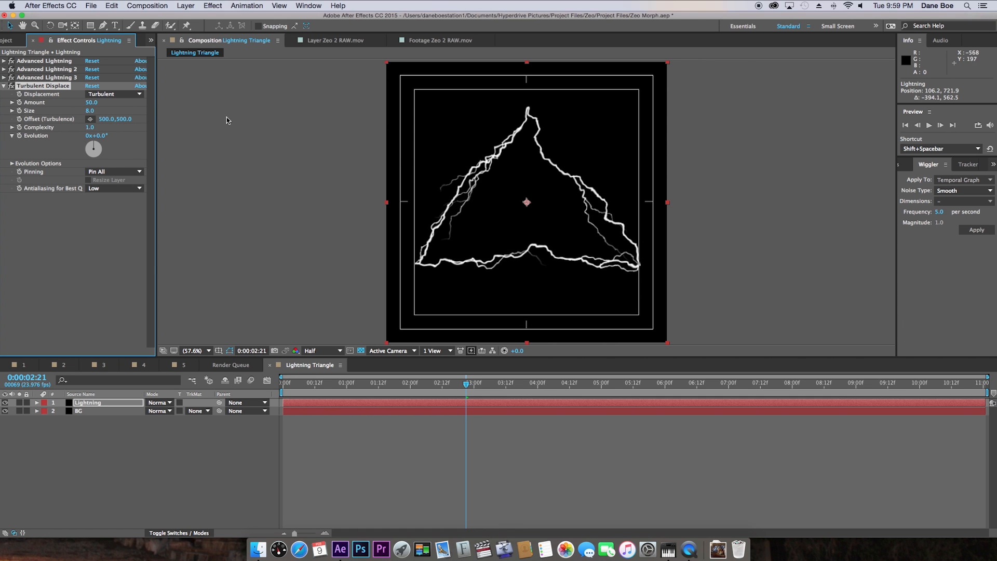
drag(92, 111, 91, 111)
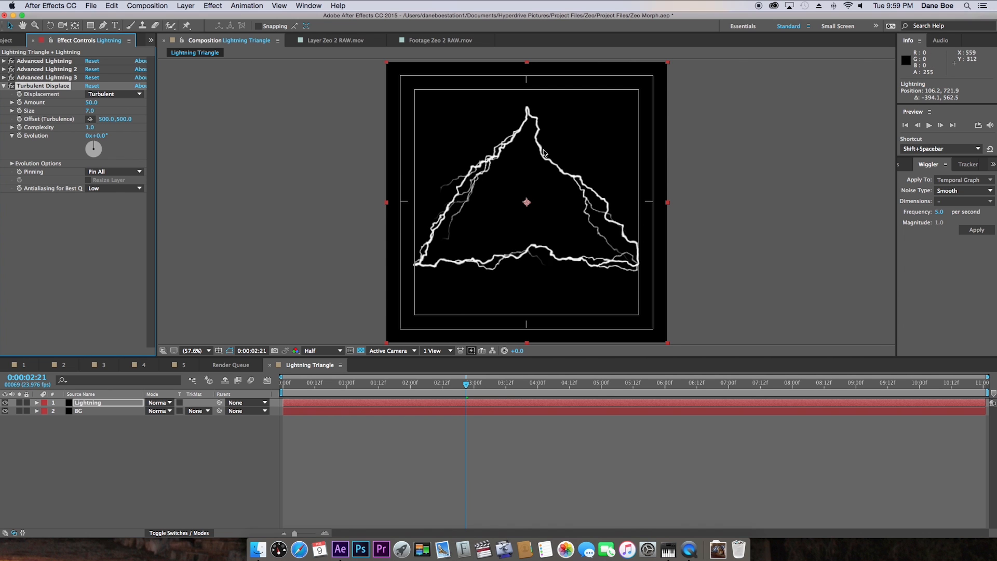
Step: Examine the displaced lightning strands up close around the triangle's apex
scroll(543, 149, up, 2)
key(space)
drag(552, 128, 525, 298)
drag(554, 181, 534, 187)
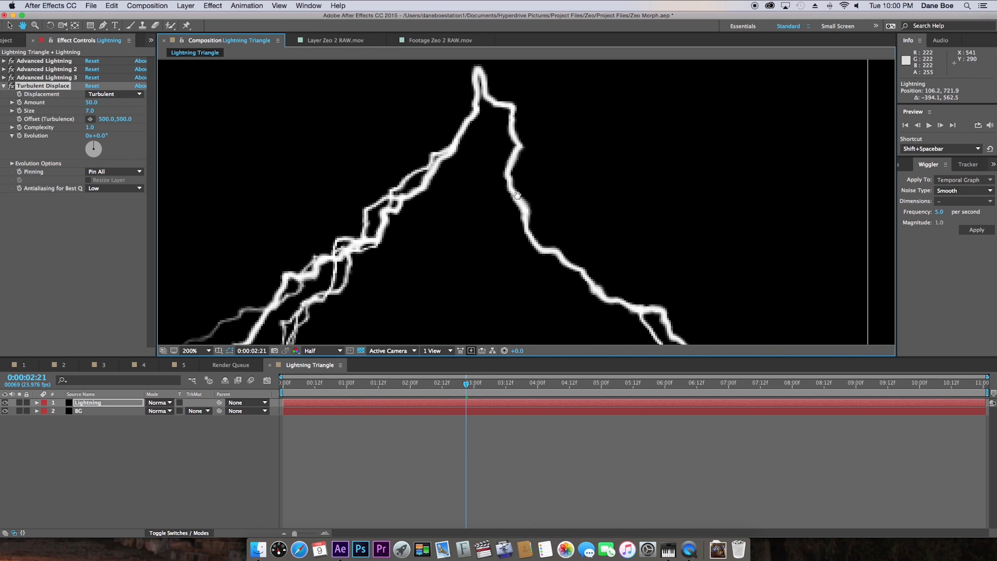
scroll(513, 188, down, 2)
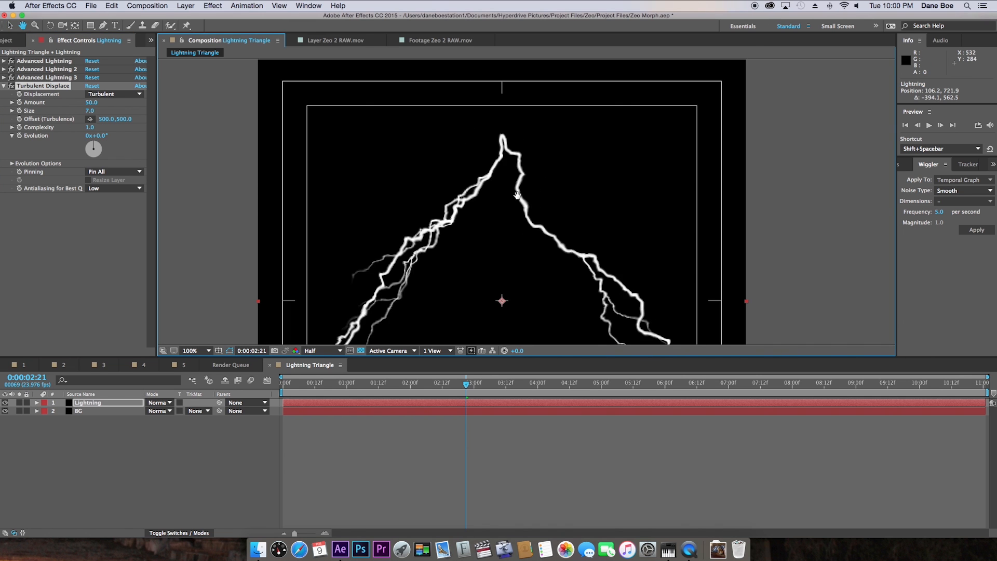
Step: Fit the composition in view and drive Turbulent Displace's Evolution with the expression time*60
click(188, 349)
click(199, 361)
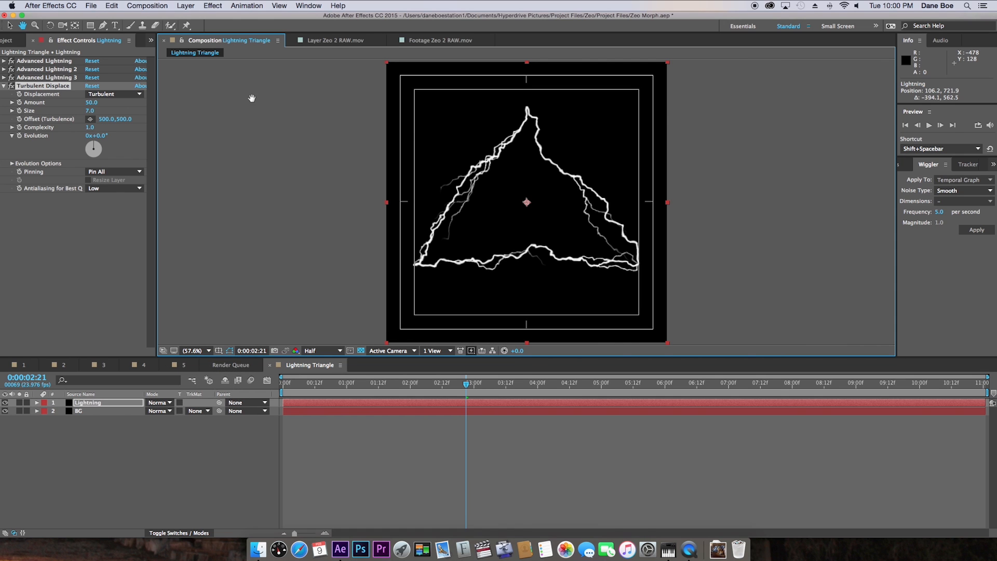
key(v)
alt+click(19, 136)
text(time*60)
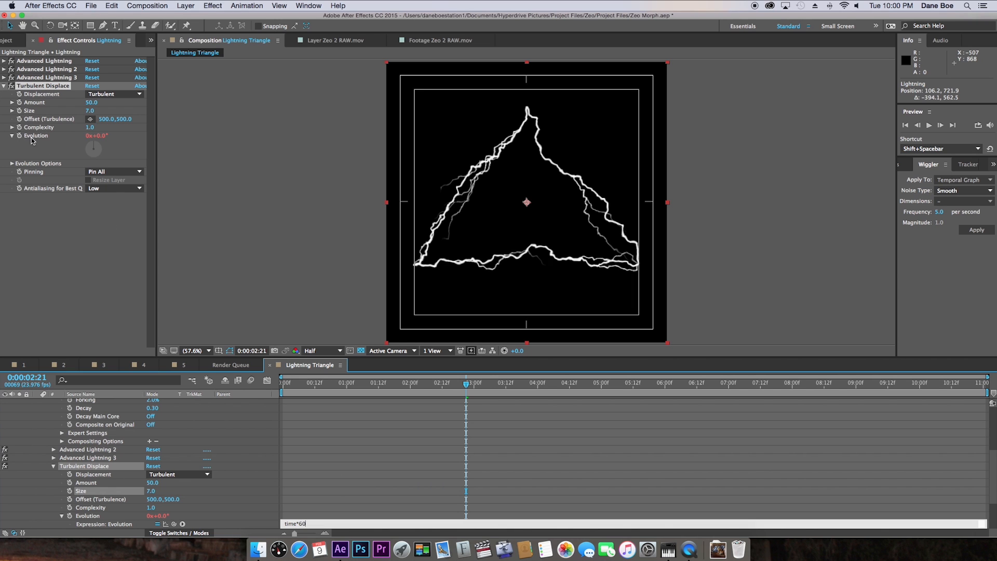
click(368, 492)
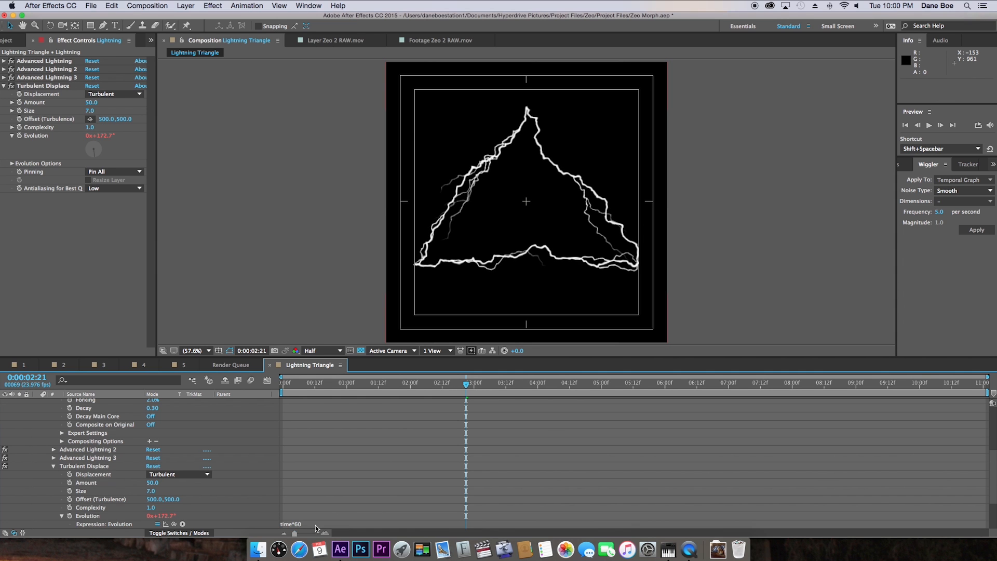
Step: Preview the evolving distortion up to 0:00:02:09 and set Turbulent Displace's Amount to 69
drag(394, 391, 435, 393)
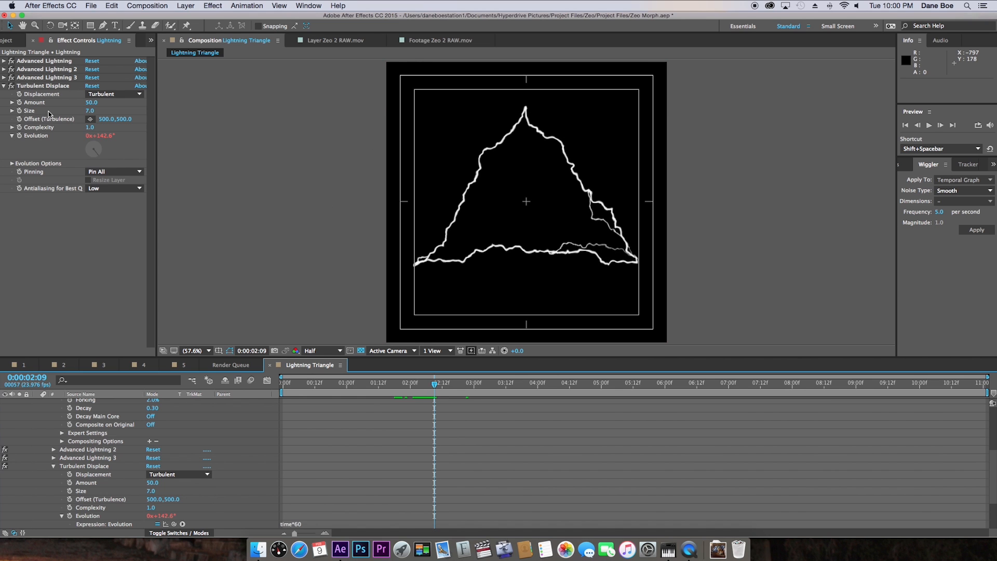
drag(88, 103, 120, 110)
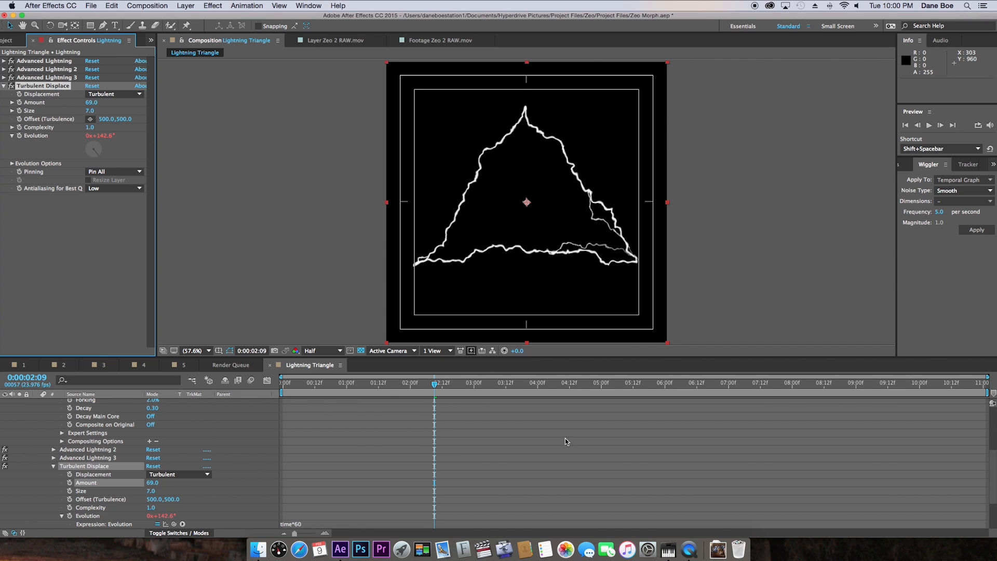
scroll(410, 424, up, 5)
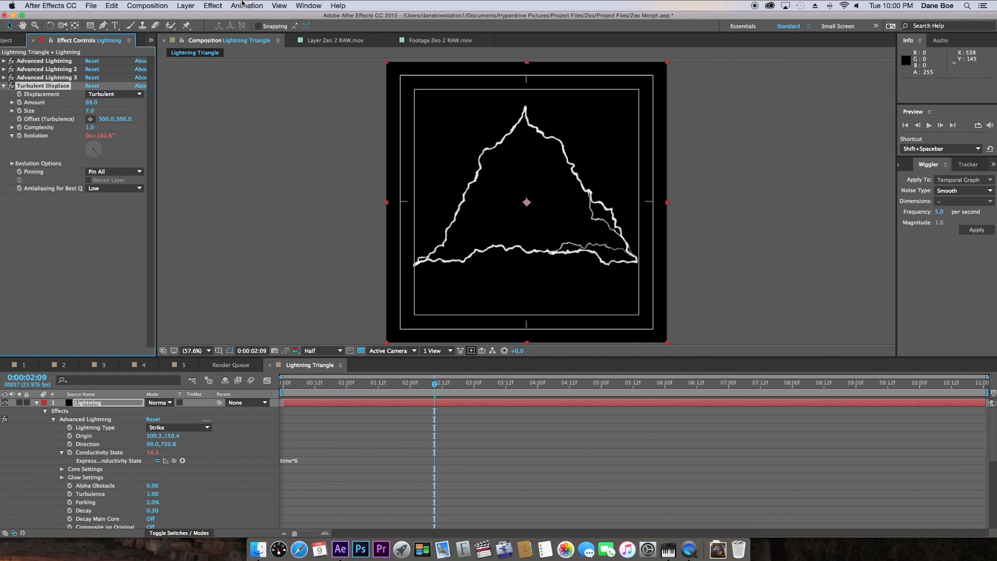
Step: Apply CC Vector Blur to the Lightning layer and set its Amount to 4
click(199, 3)
mouse_move(241, 70)
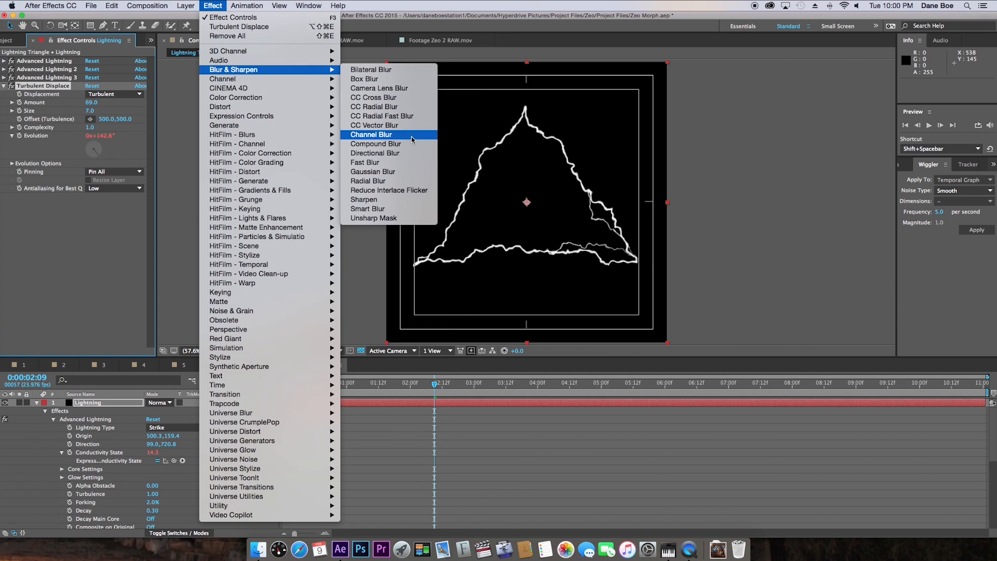
click(374, 125)
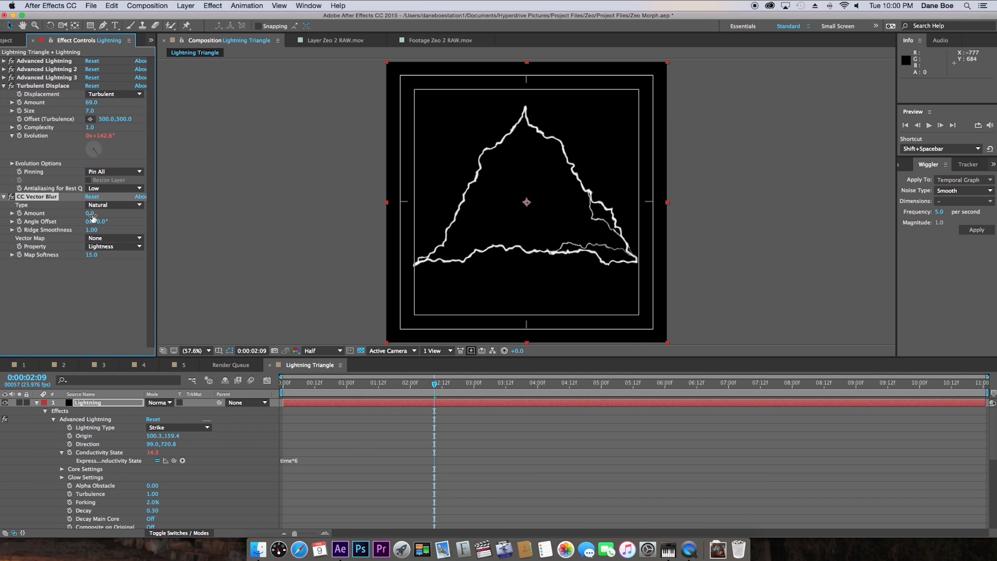
drag(91, 217, 133, 217)
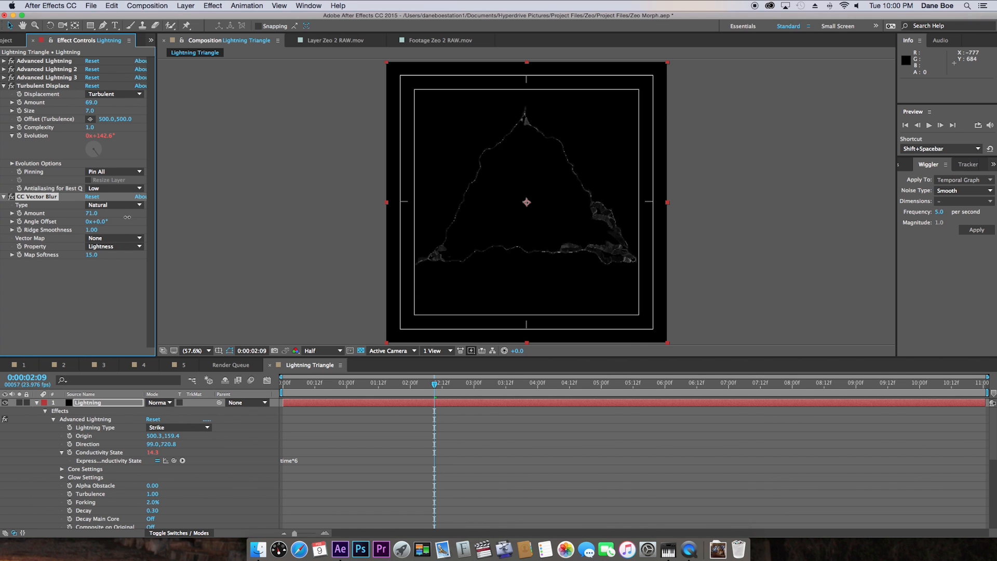
drag(111, 216, 61, 216)
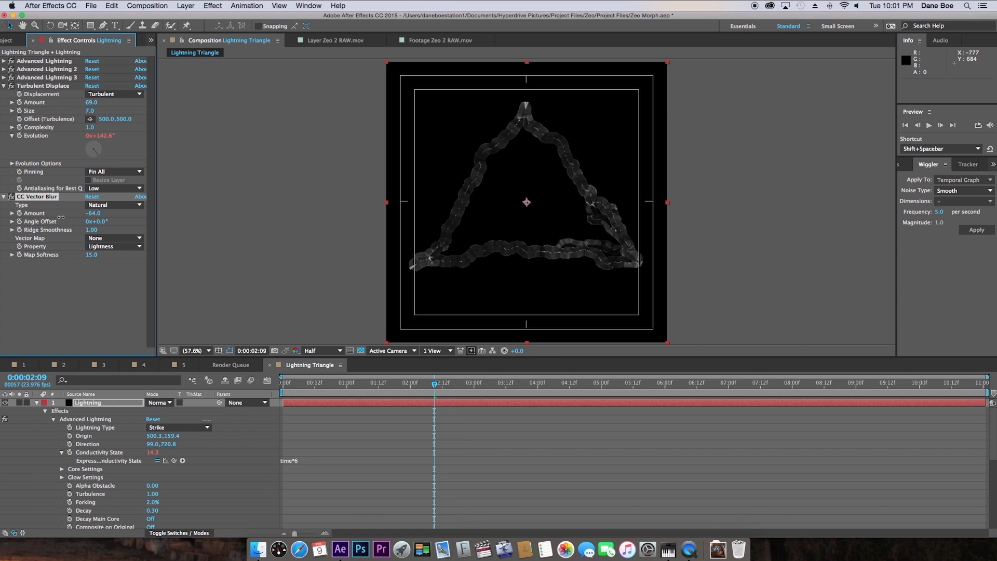
drag(69, 217, 94, 219)
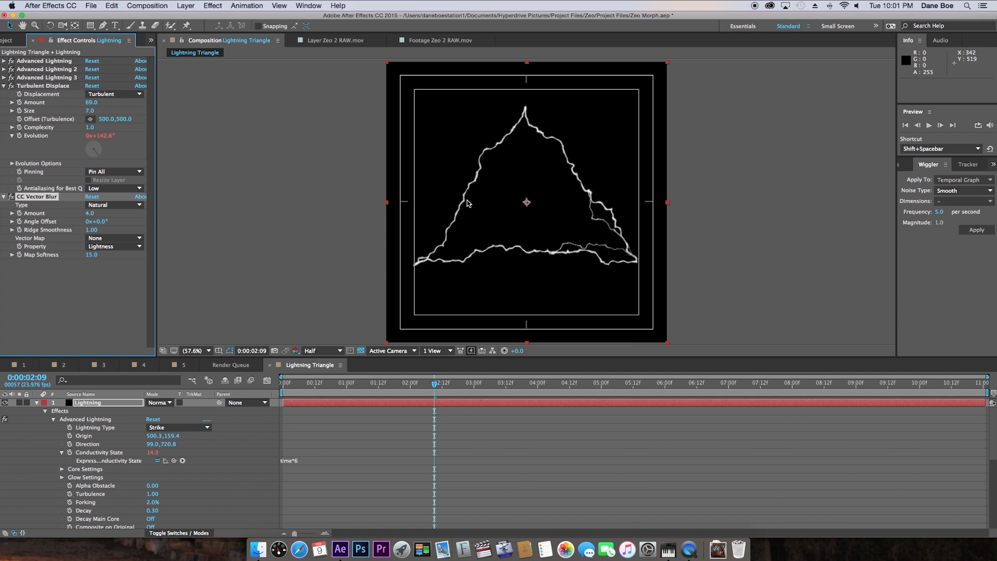
Step: Collapse the CC Vector Blur and Turbulent Displace effects and the Lightning layer's timeline properties
click(4, 196)
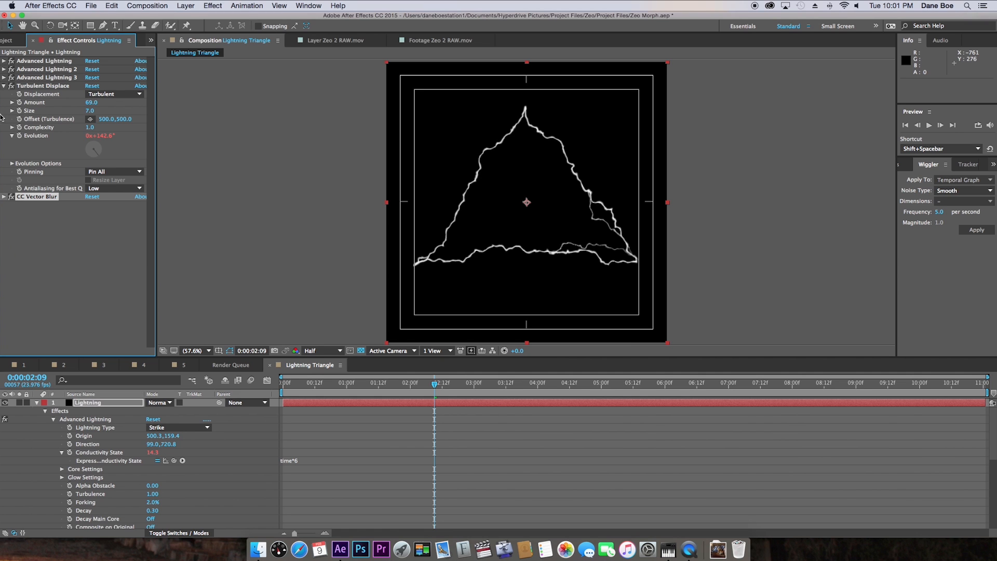
click(4, 86)
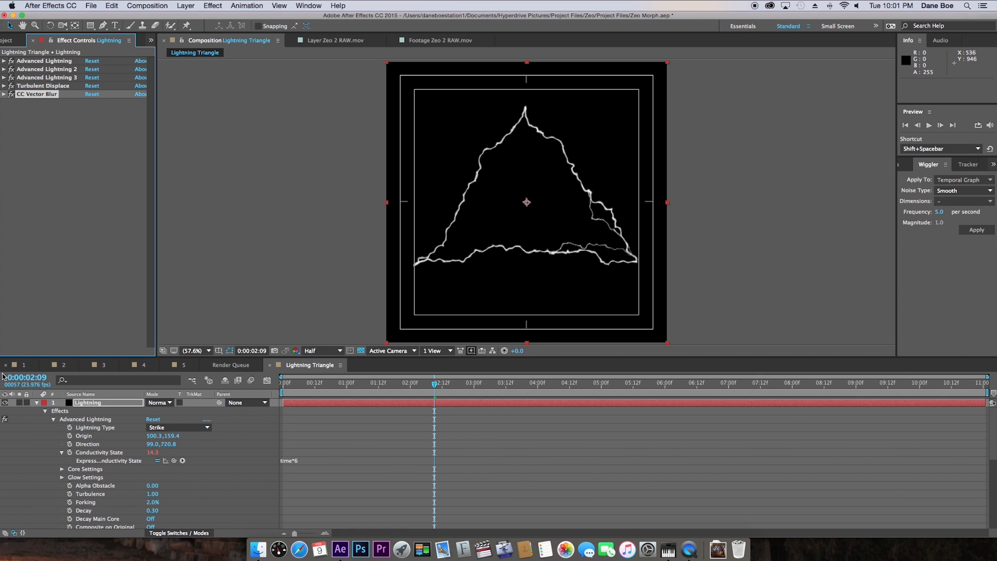
click(37, 402)
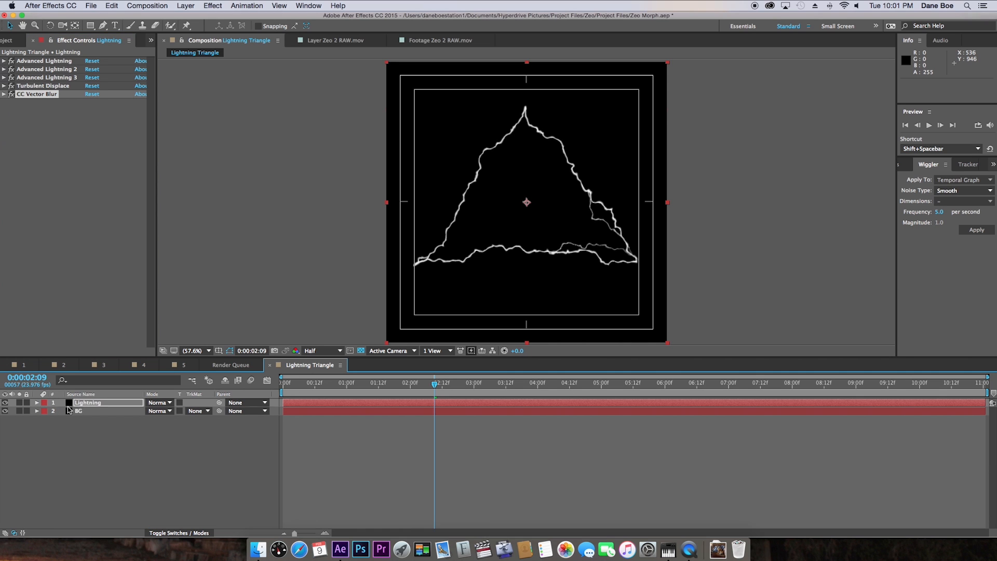
Step: Try duplicating the Lightning layer three times and undo the duplications
click(108, 401)
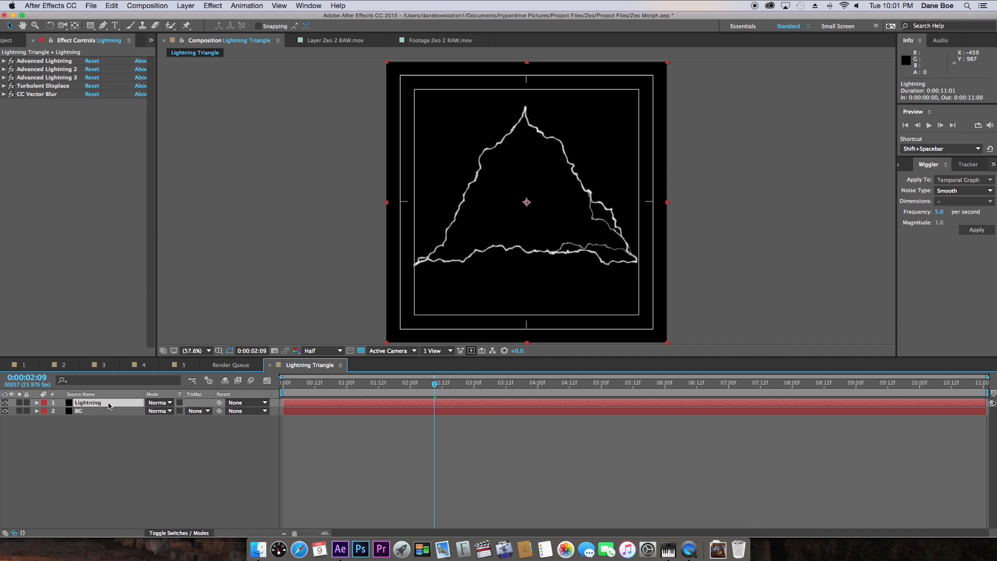
key(super+d)
key(super+d)
key(super+d)
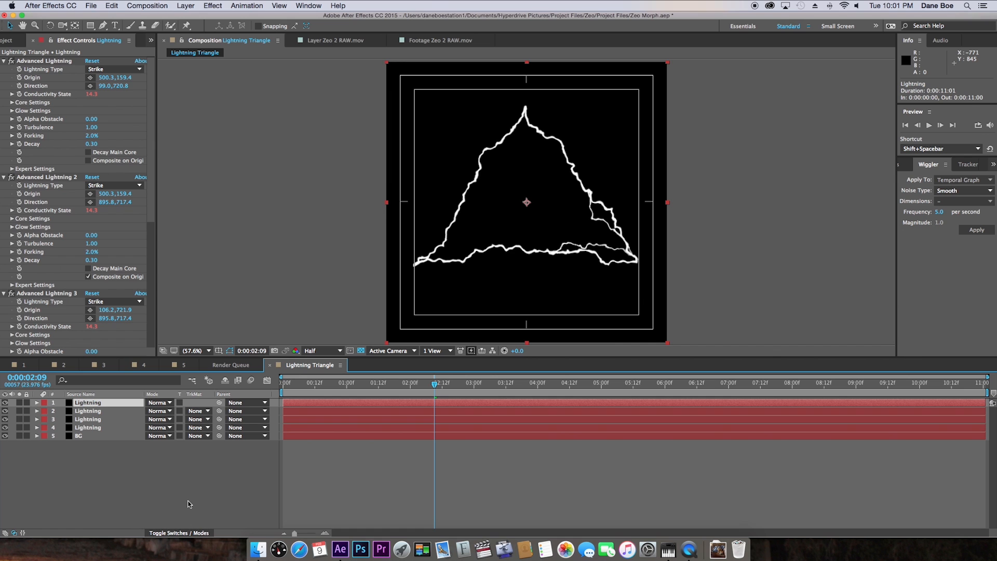
key(super+z)
key(super+z)
key(super+z)
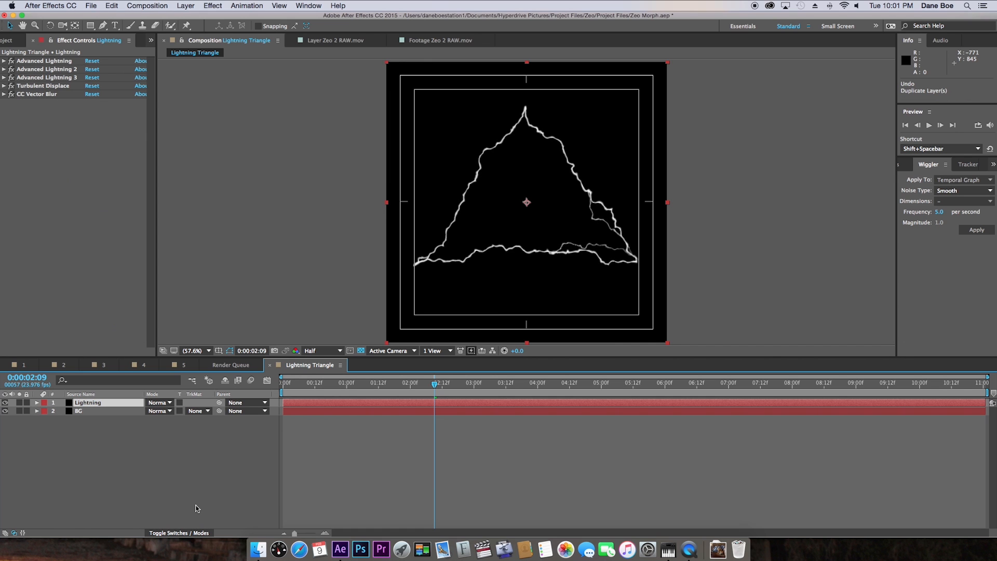
Step: Create an adjustment layer above the Lightning layer and set its blending mode to Screen
click(185, 5)
mouse_move(234, 17)
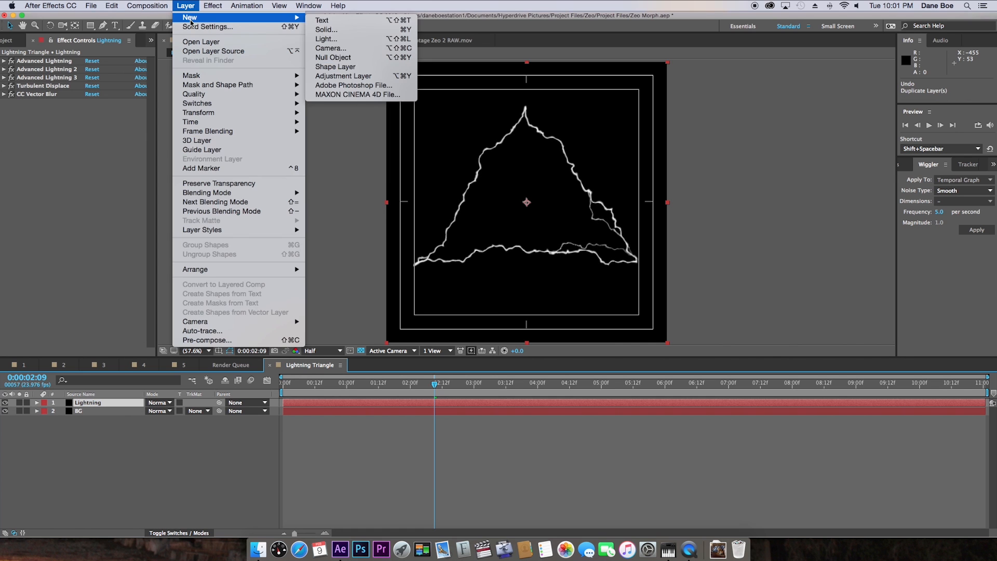
click(382, 77)
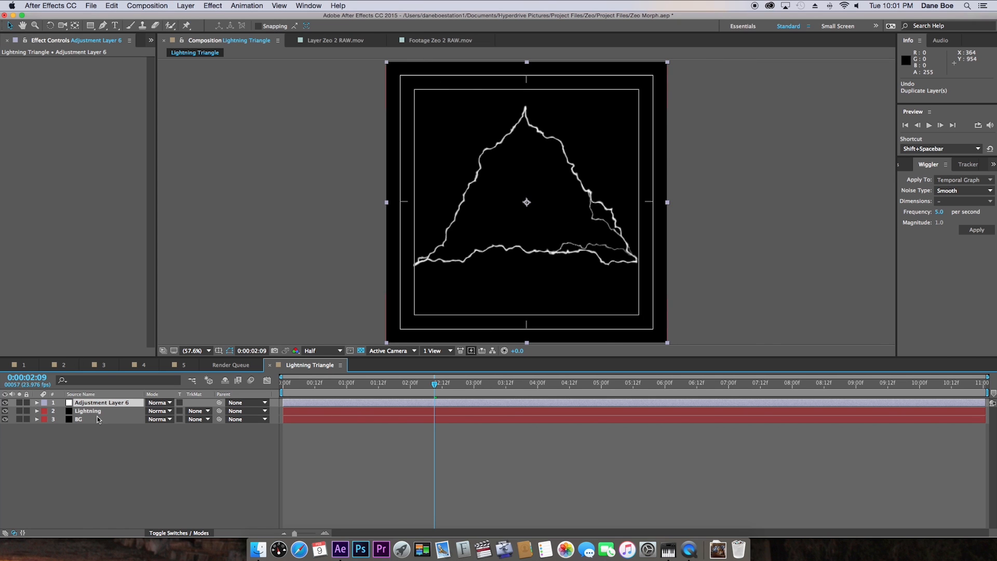
click(91, 412)
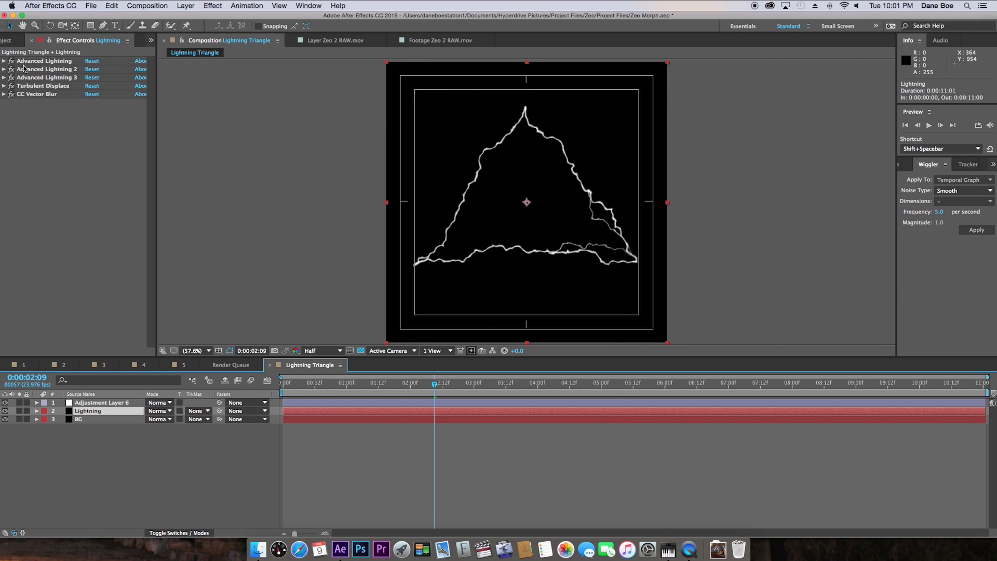
click(104, 404)
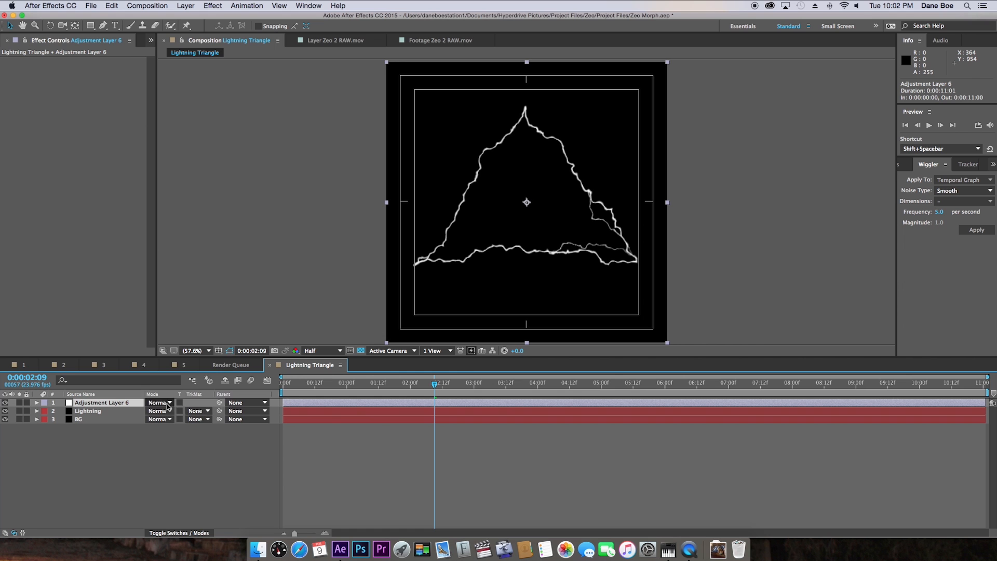
click(159, 402)
click(157, 258)
Step: Apply the Gaussian Blur effect to the adjustment layer
click(212, 6)
mouse_move(239, 70)
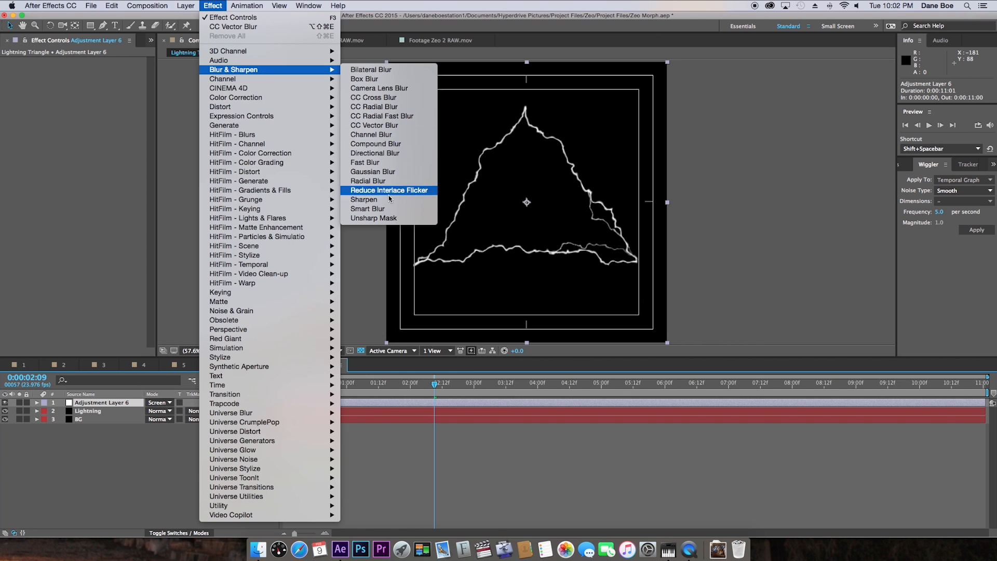
click(387, 172)
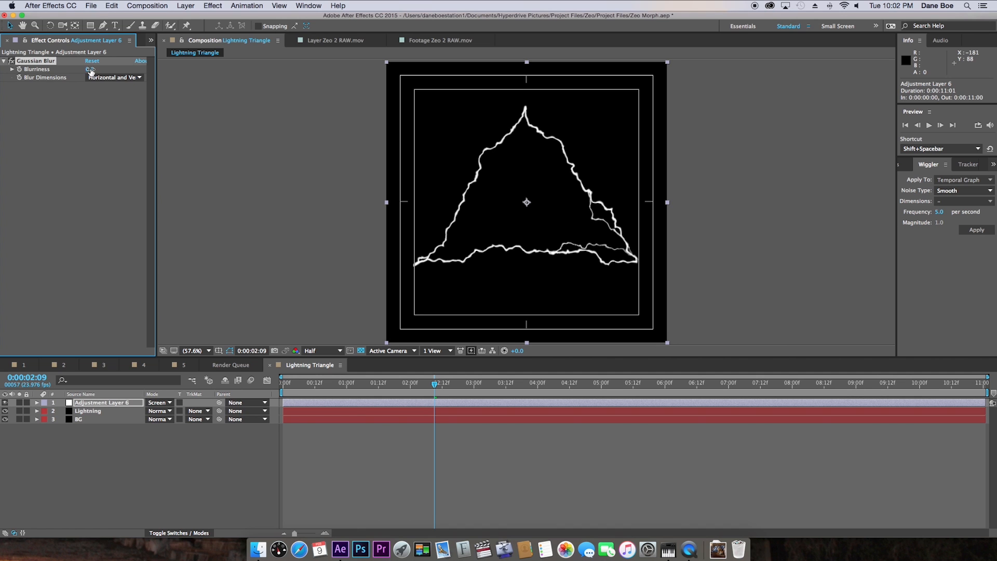
Step: Show the composition at 100% and Full resolution, and set the Gaussian Blur's Blurriness to 12
key(slash)
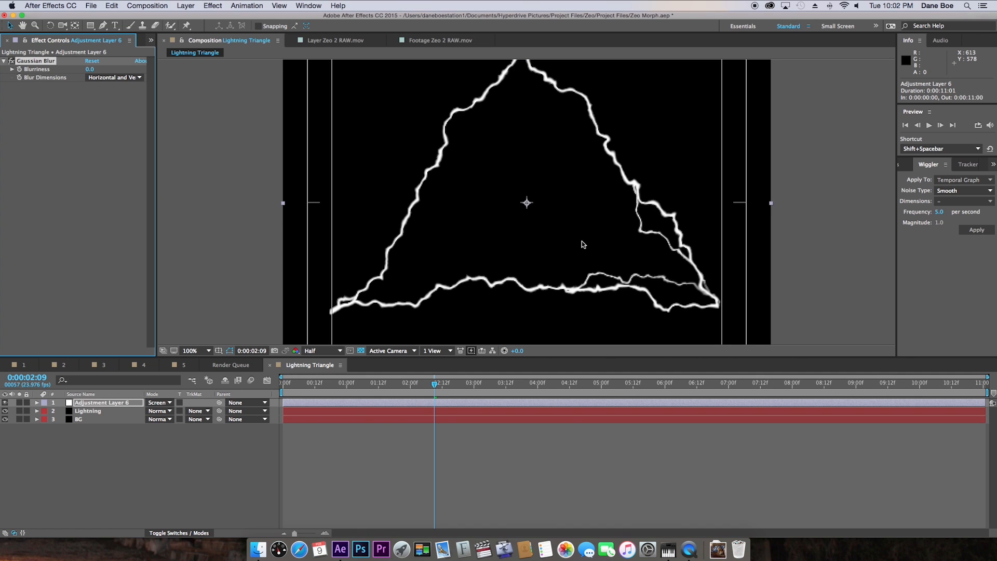
click(321, 350)
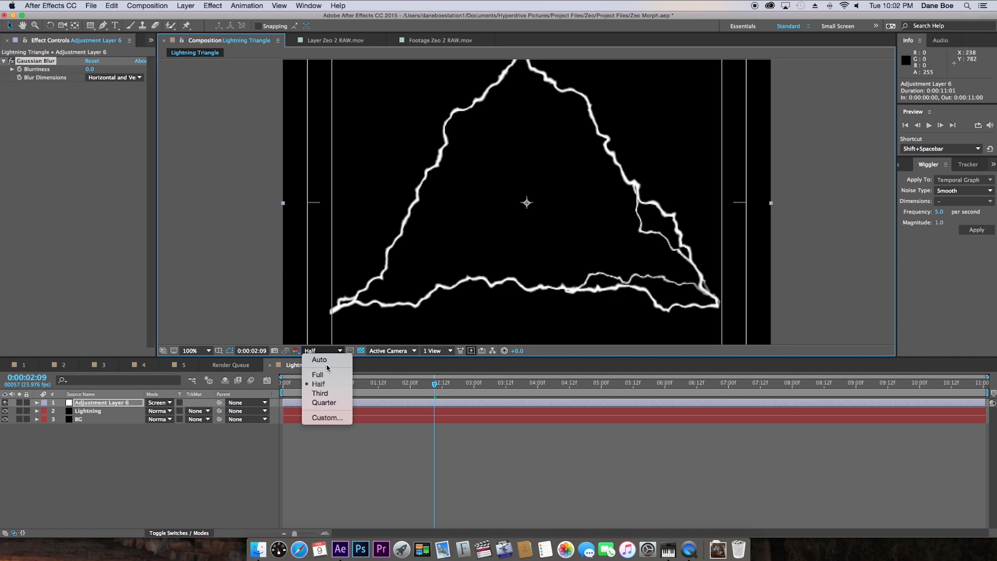
click(328, 375)
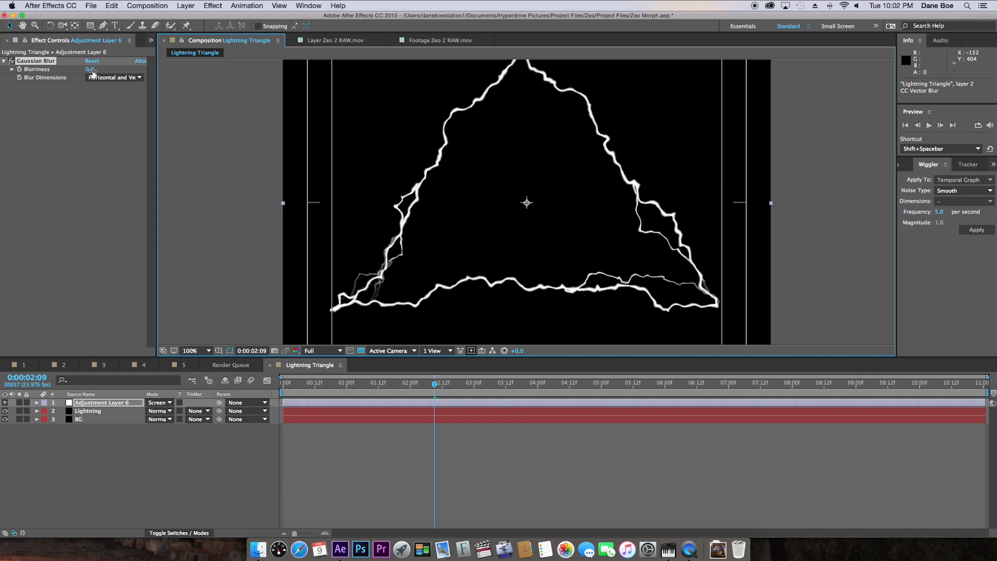
drag(91, 69, 156, 74)
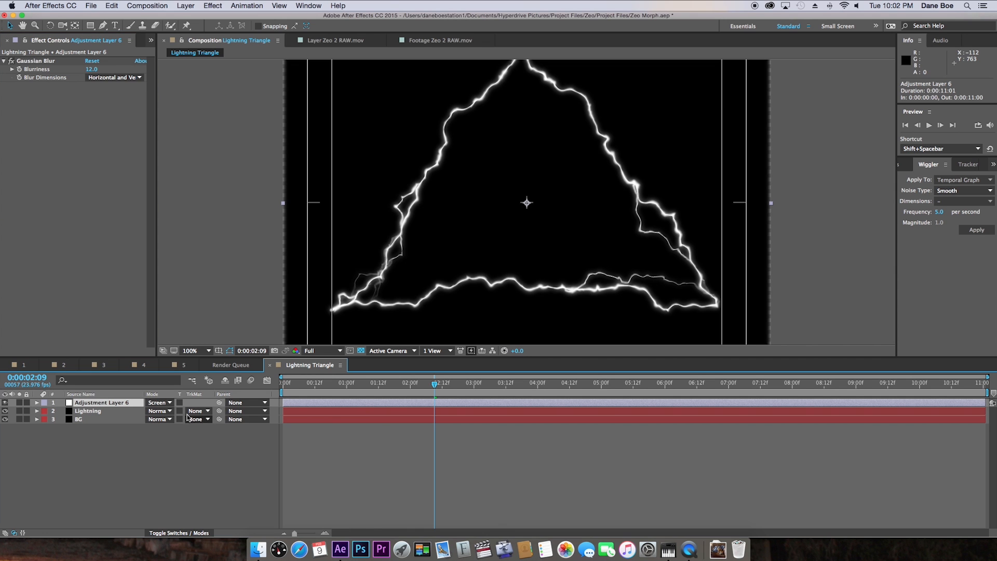
Step: Compare the glow by switching the adjustment layer to Normal and back to Screen, and toggling its visibility
click(158, 403)
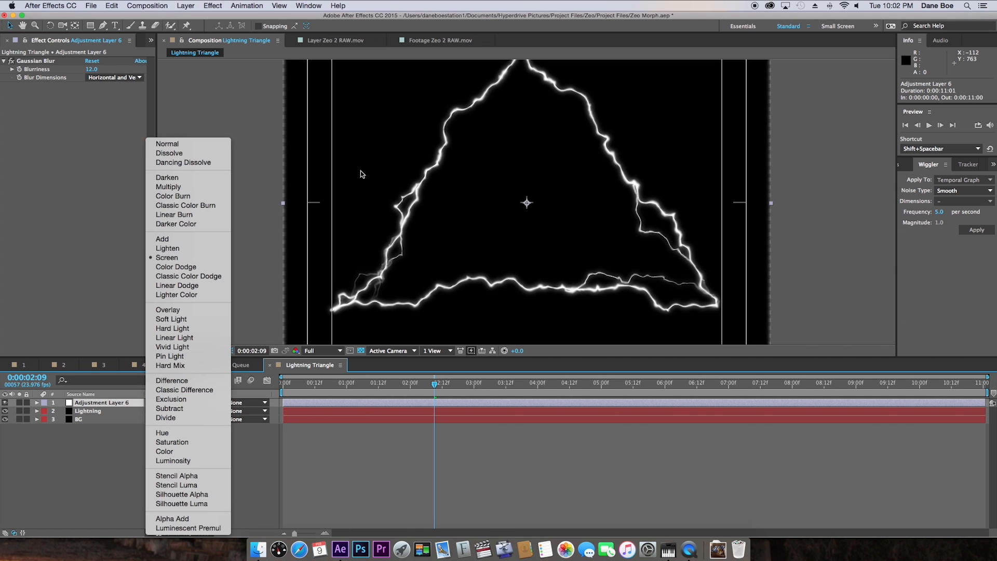
click(177, 144)
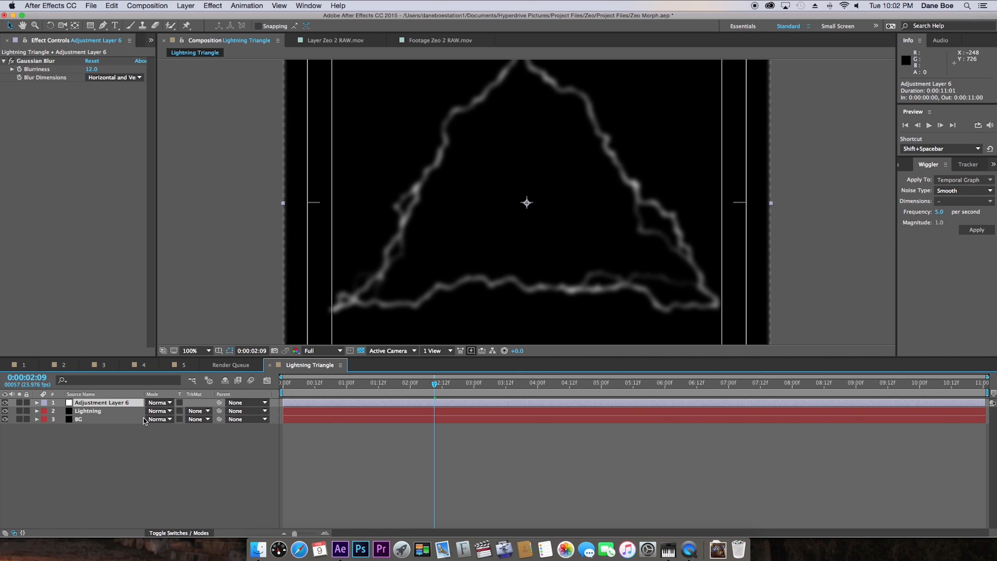
click(159, 403)
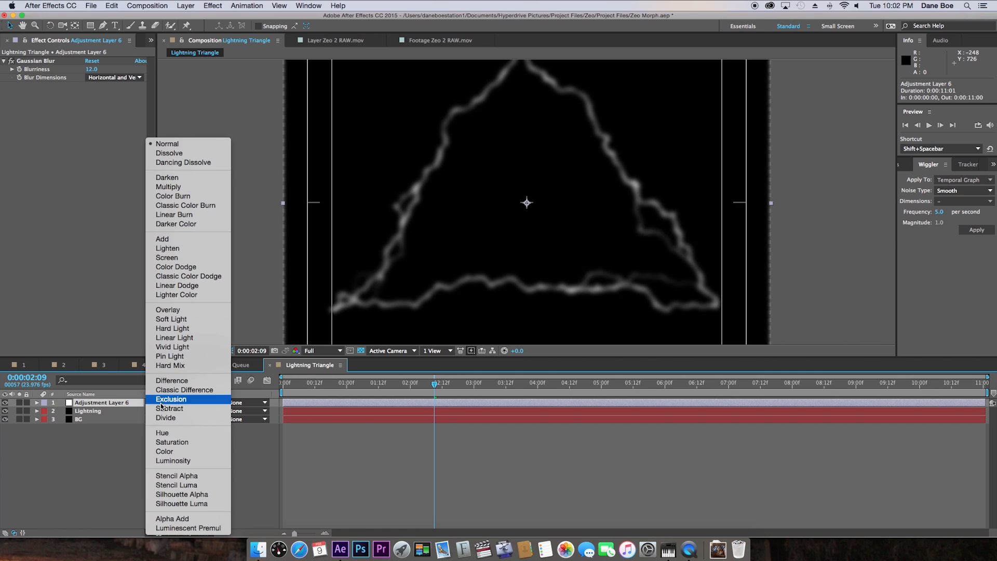
click(154, 258)
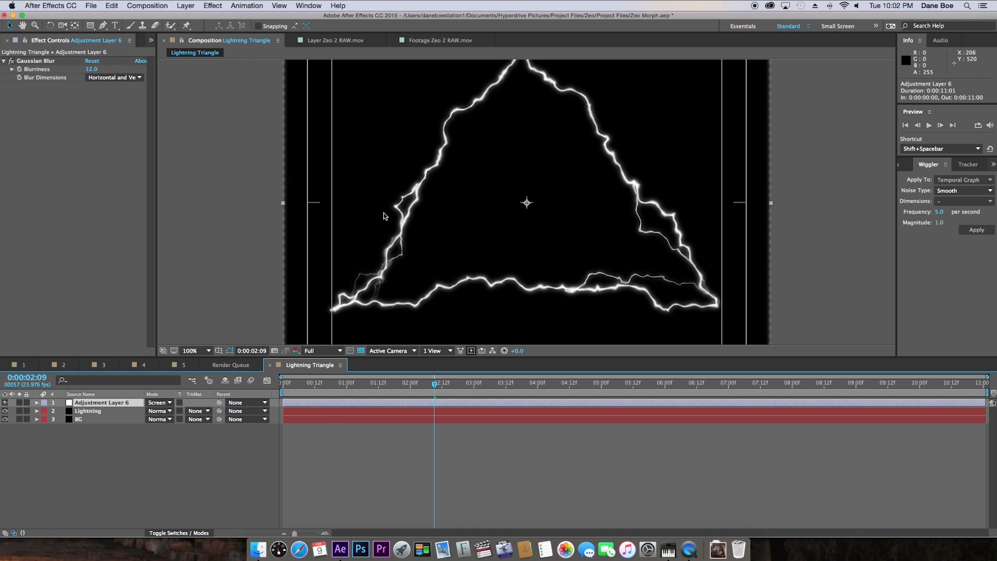
click(4, 402)
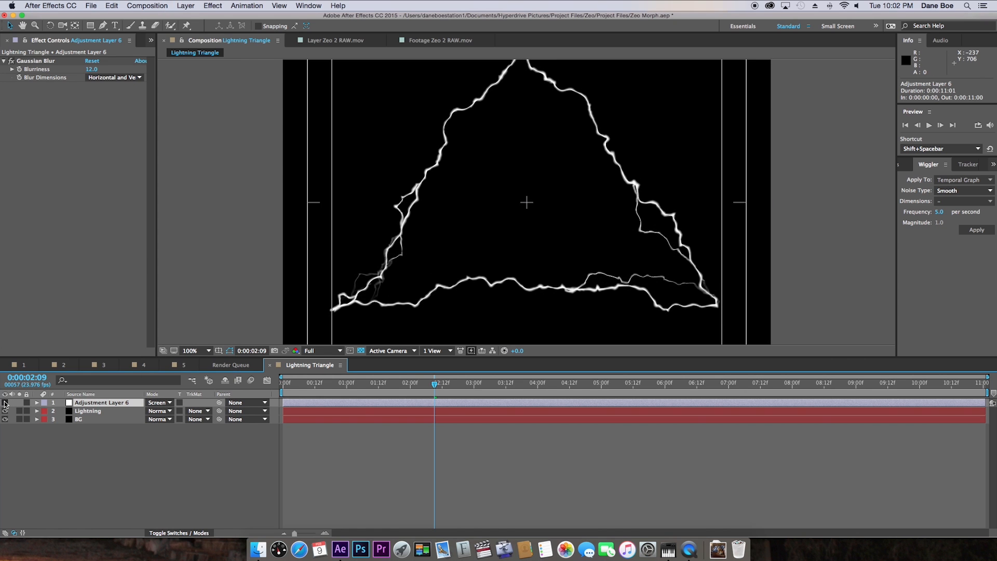
click(5, 403)
Step: Raise the adjustment layer's Gaussian Blur Blurriness to 15 and duplicate the layer to strengthen the glow
drag(91, 69, 101, 68)
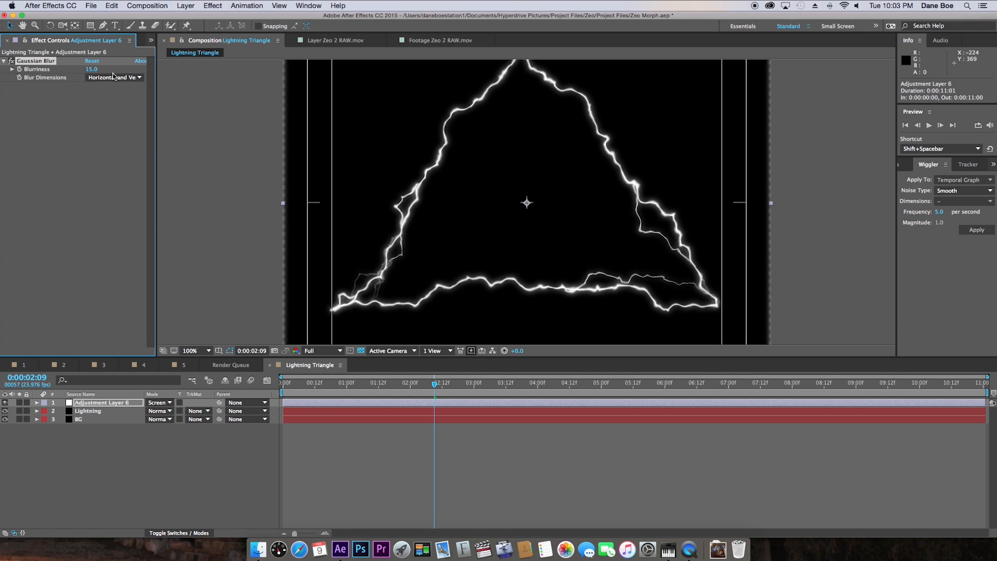
click(125, 401)
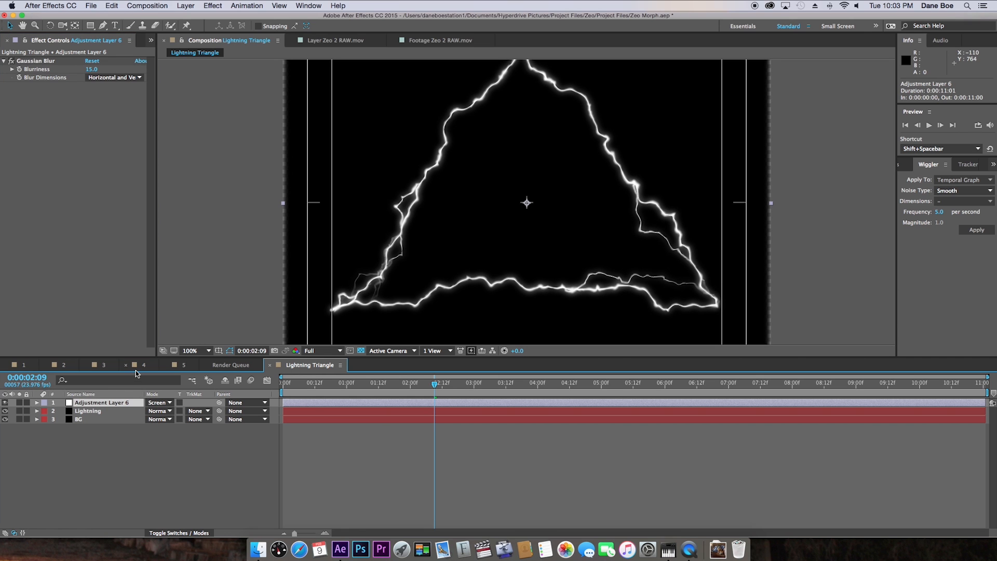
key(super+d)
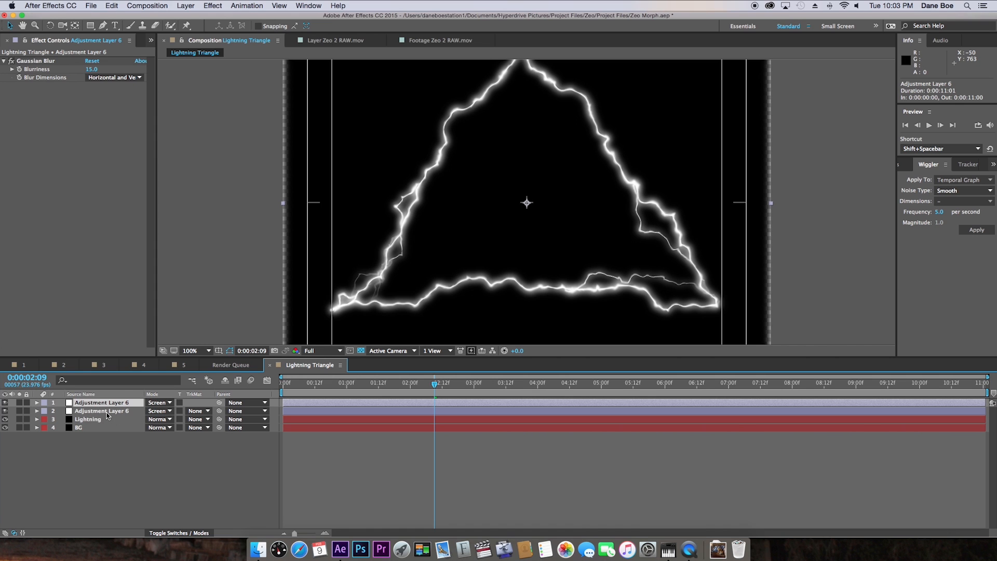
Step: Set the Gaussian Blur Blurriness of the top adjustment layer to 30
click(92, 69)
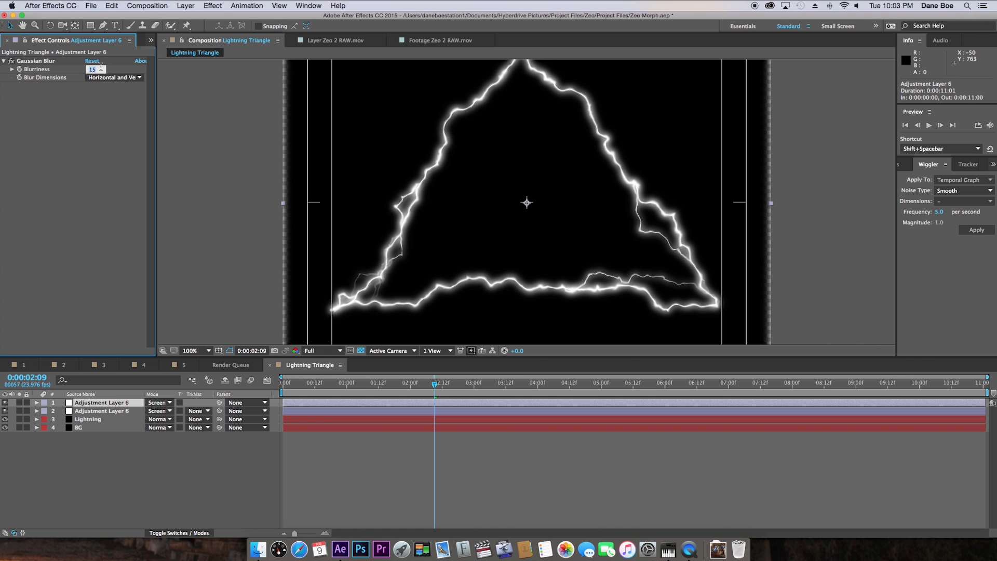
text(30)
key(Return)
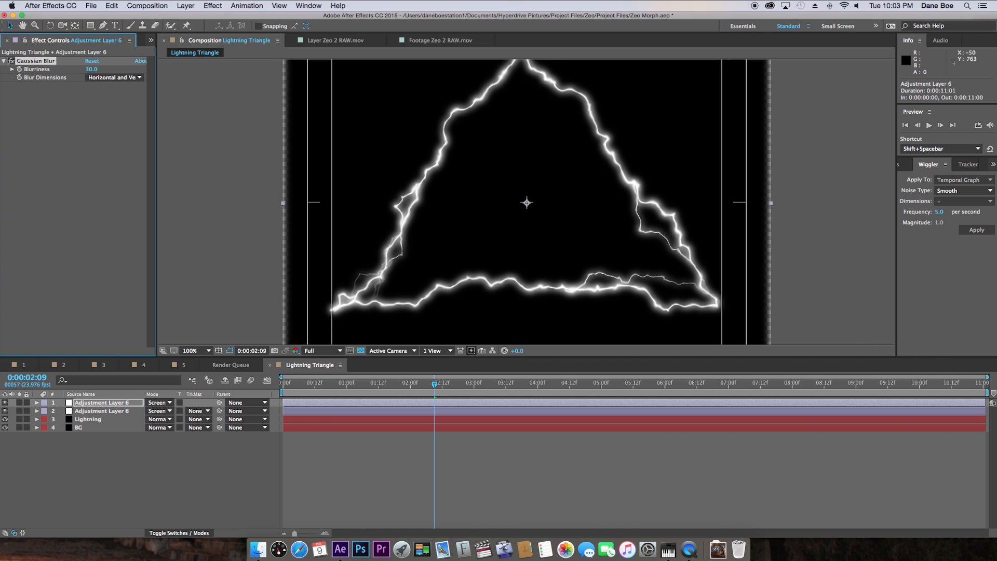
Step: Duplicate the top adjustment layer and set the copy's Gaussian Blur Blurriness to 60
click(101, 404)
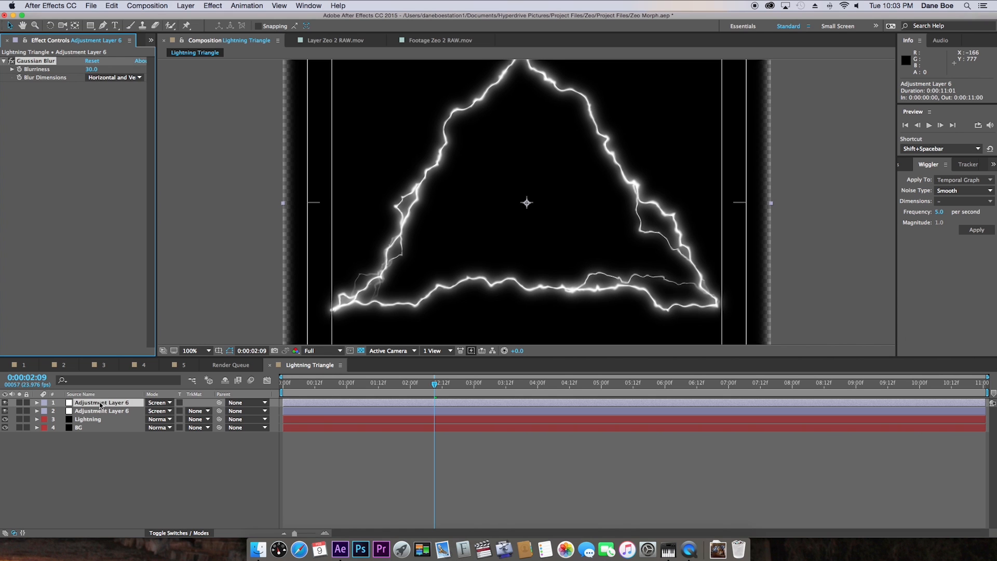
key(super+d)
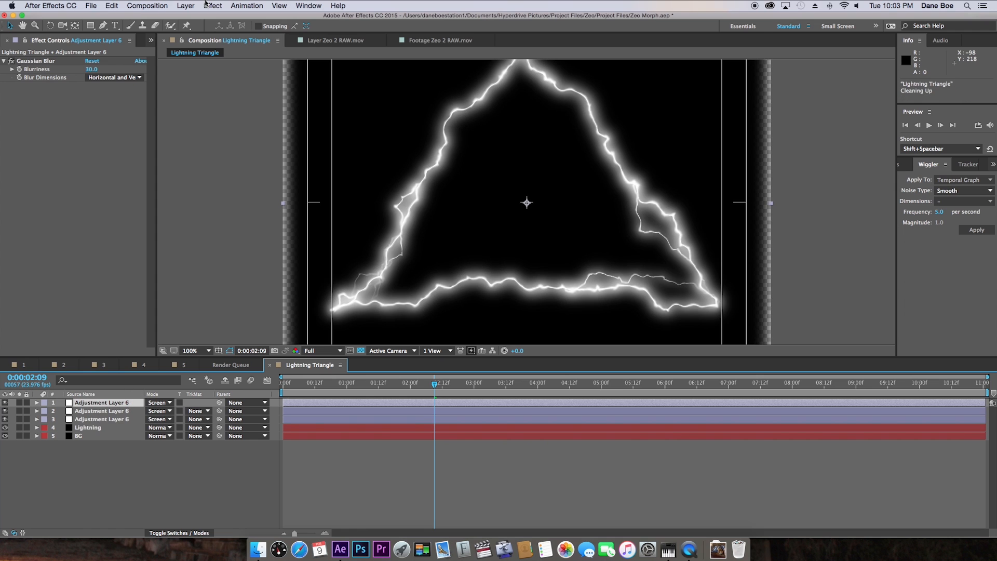
click(88, 69)
click(88, 70)
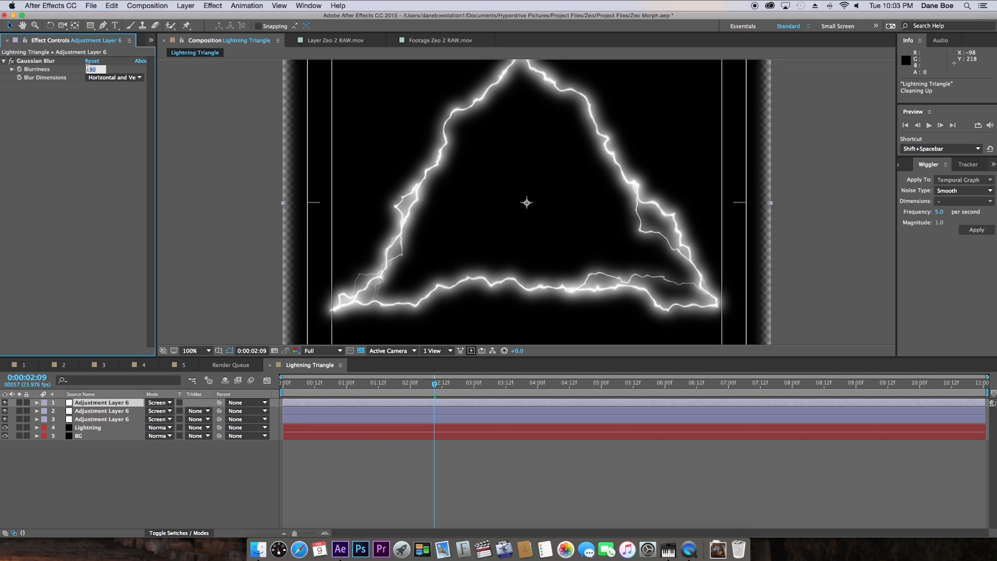
key(Return)
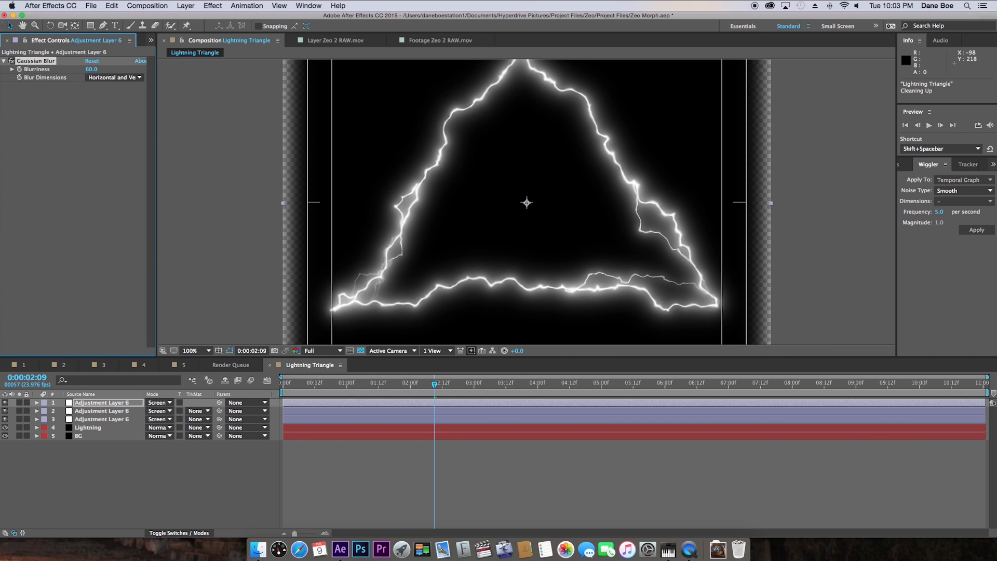
click(193, 350)
click(196, 360)
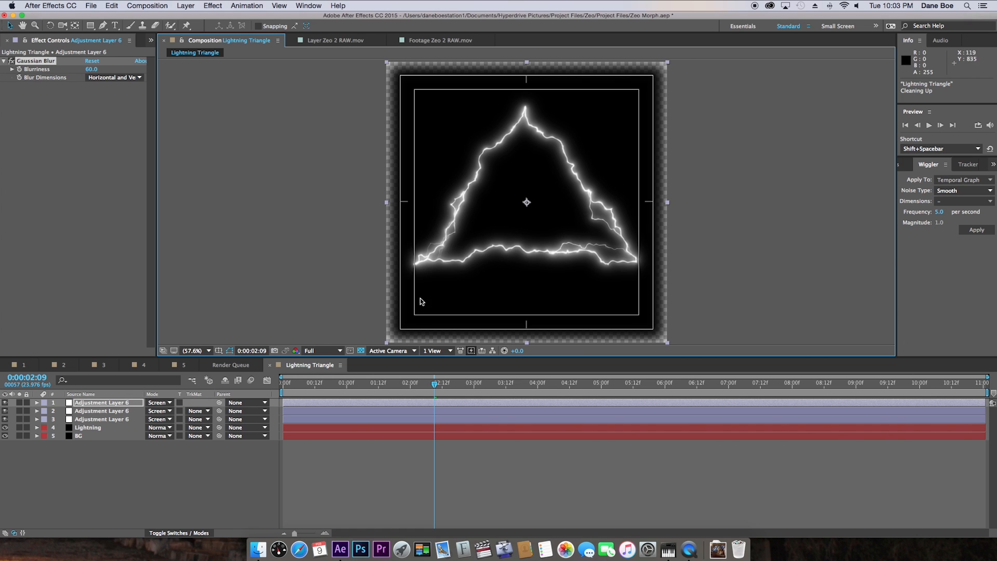
Step: Try shifting the BG layer sideways behind the lightning, and undo the move
drag(429, 307, 503, 300)
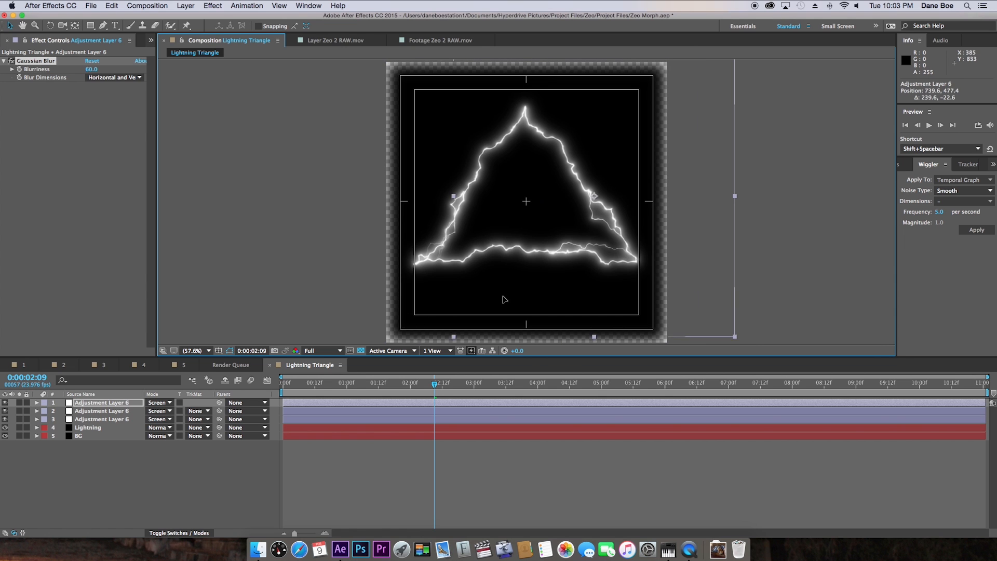
click(338, 437)
drag(414, 316, 510, 312)
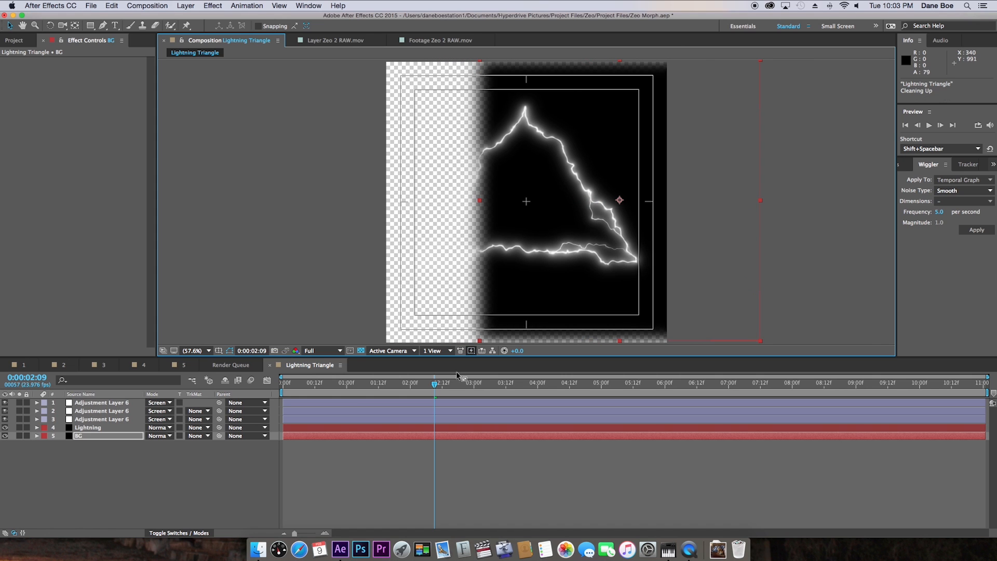
key(super+z)
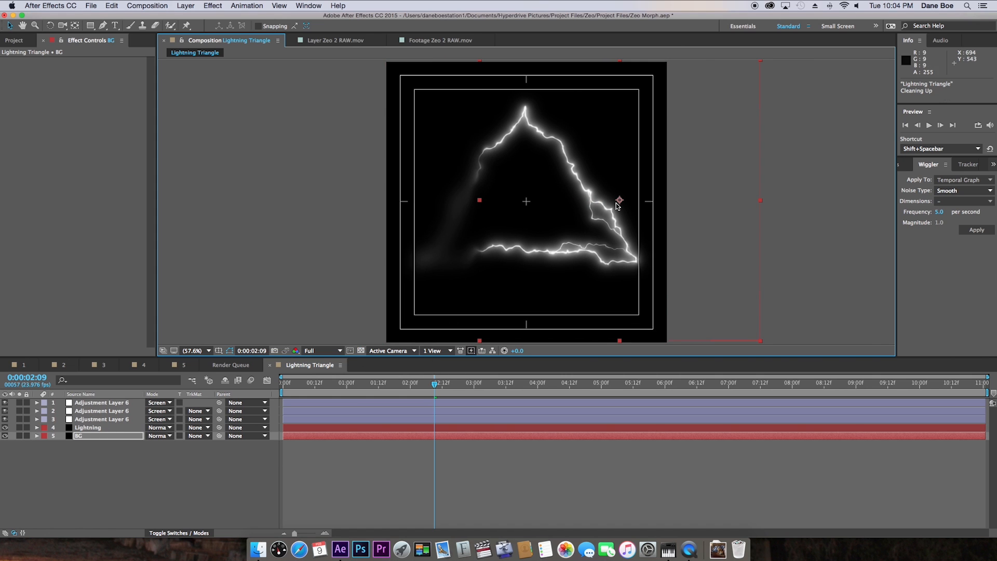
key(super+z)
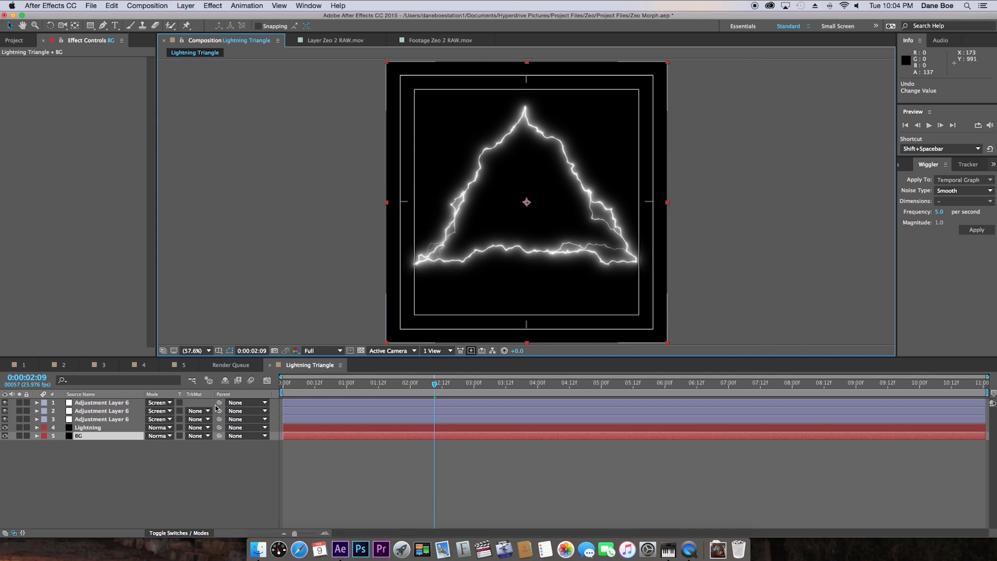
Step: Try scaling the BG layer up to 205% with the transparency grid on, and undo the scale change
click(361, 351)
key(s)
drag(185, 446, 230, 438)
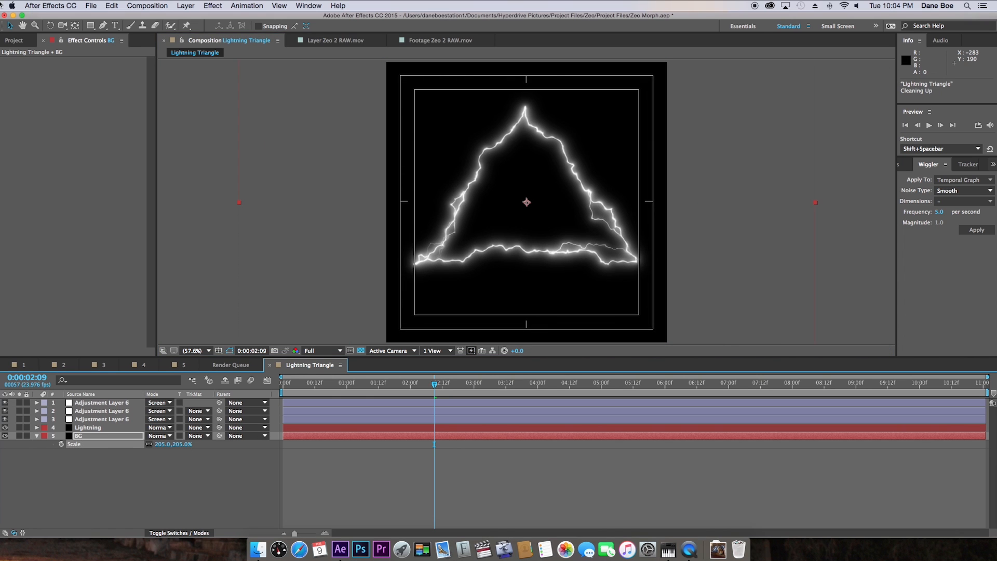
key(super+z)
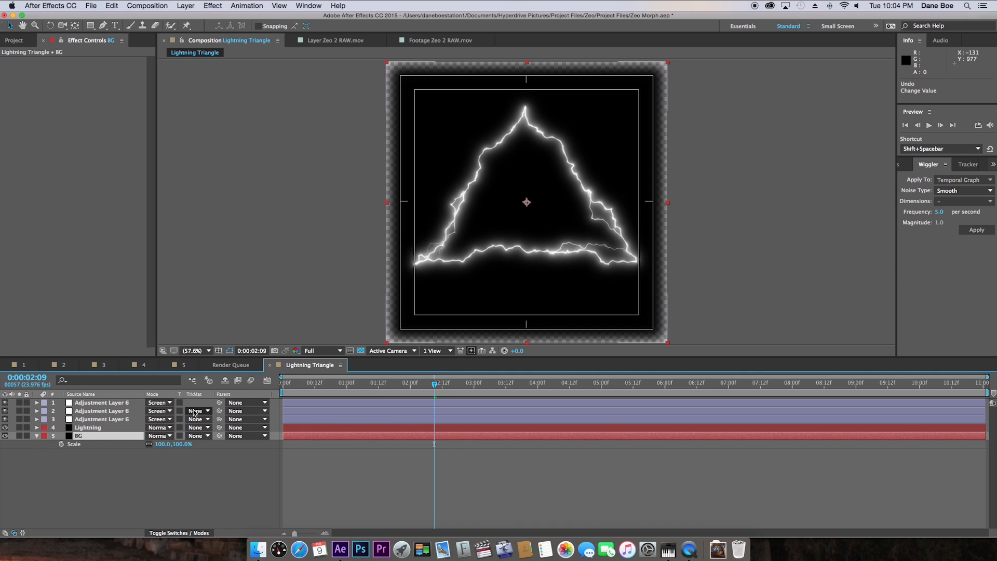
Step: Switch to composition 2, move the Lightning Triangle comp into the TUTORIAL COMPS folder, and collapse the COMPS folder
click(64, 365)
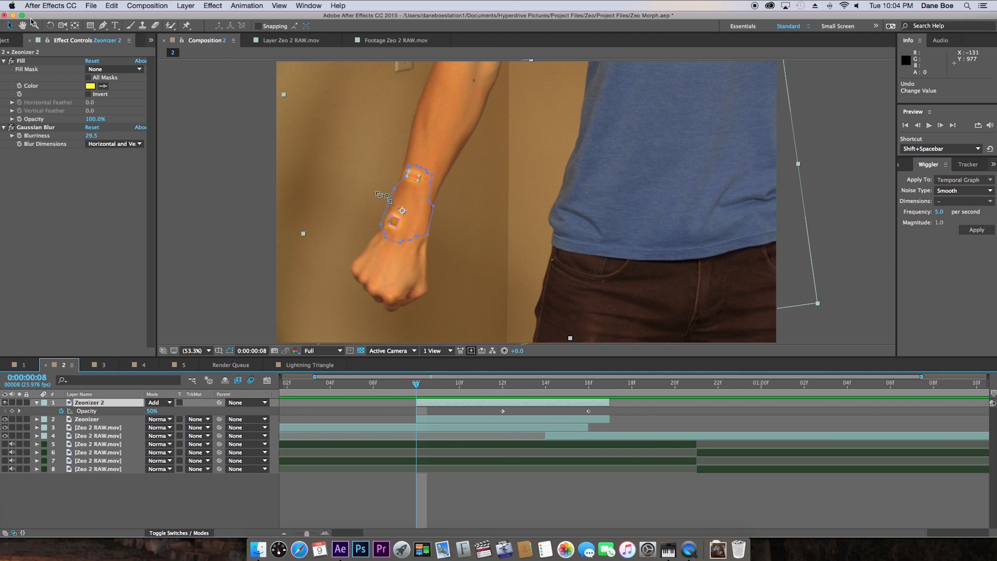
click(10, 40)
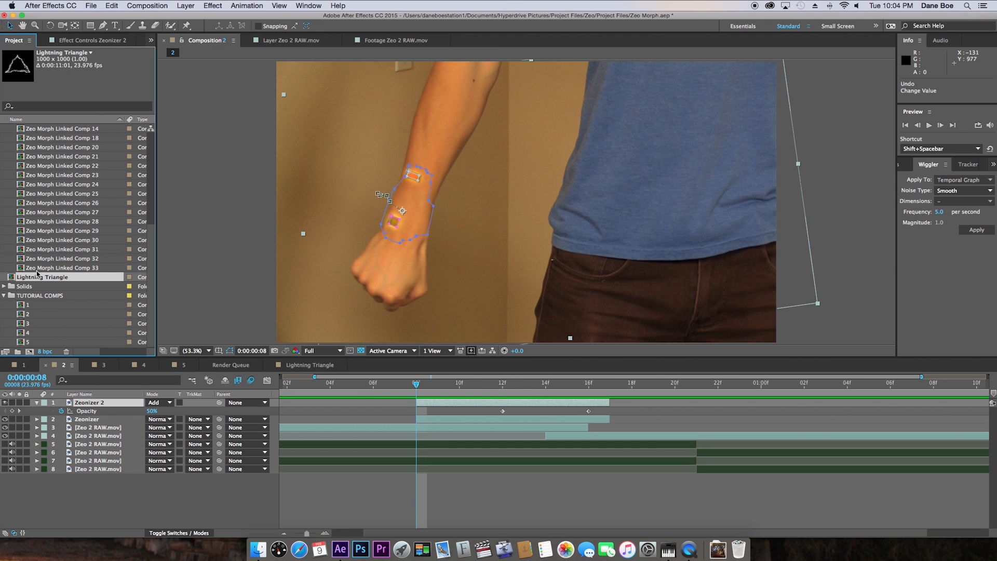
drag(41, 279, 50, 296)
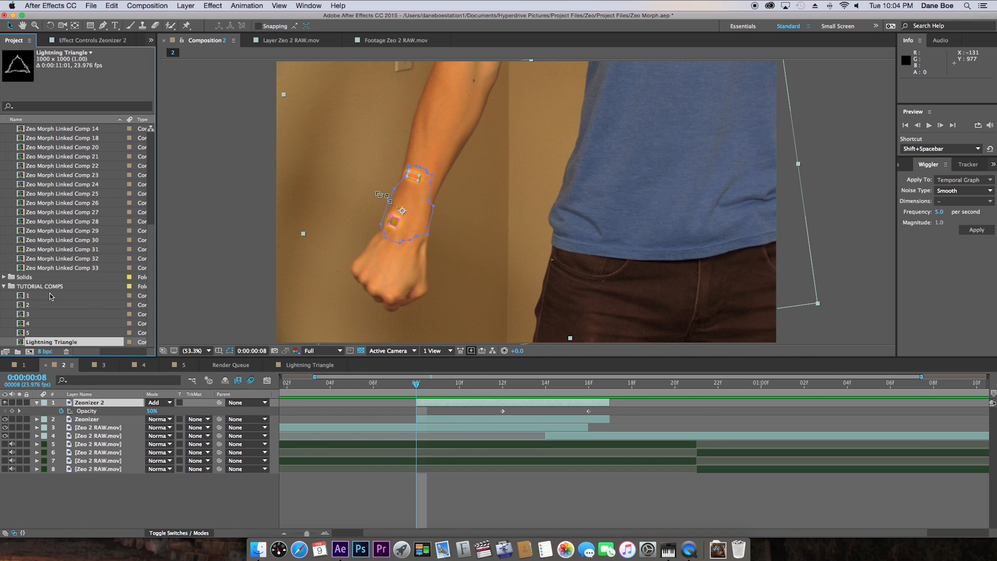
scroll(55, 227, up, 6)
click(55, 231)
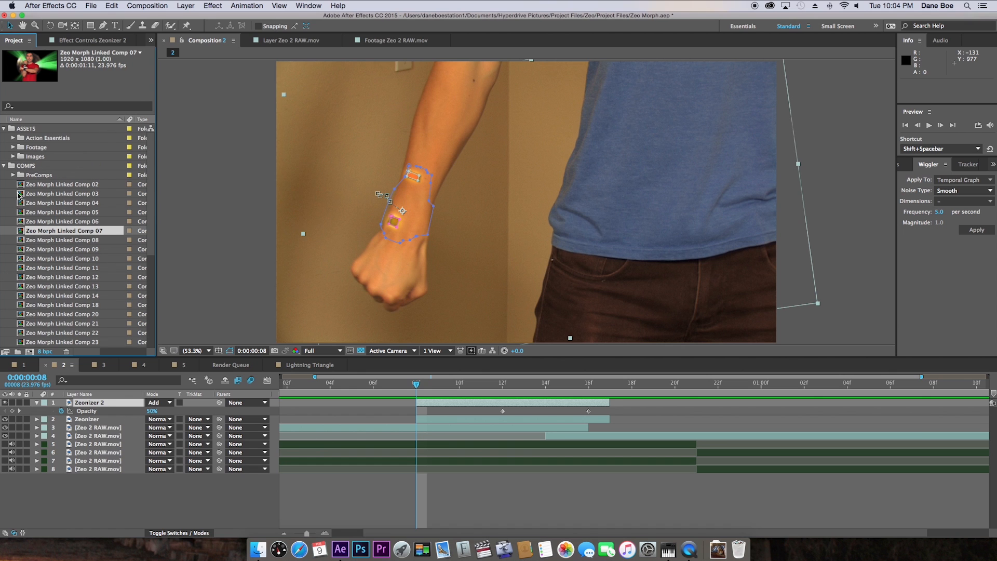
click(5, 166)
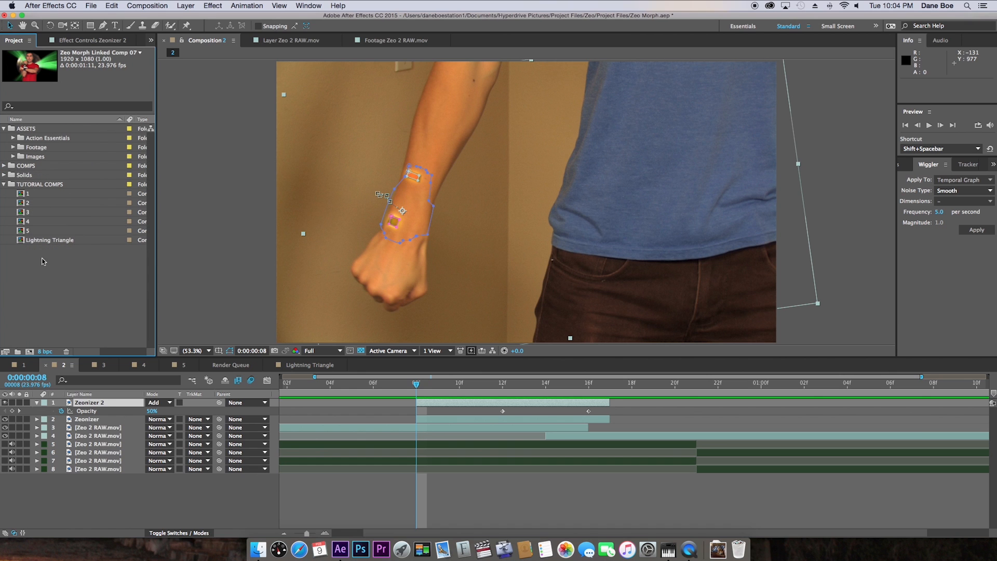
Step: Create a new folder named PreComp inside the TUTORIAL COMPS folder
click(37, 242)
click(33, 185)
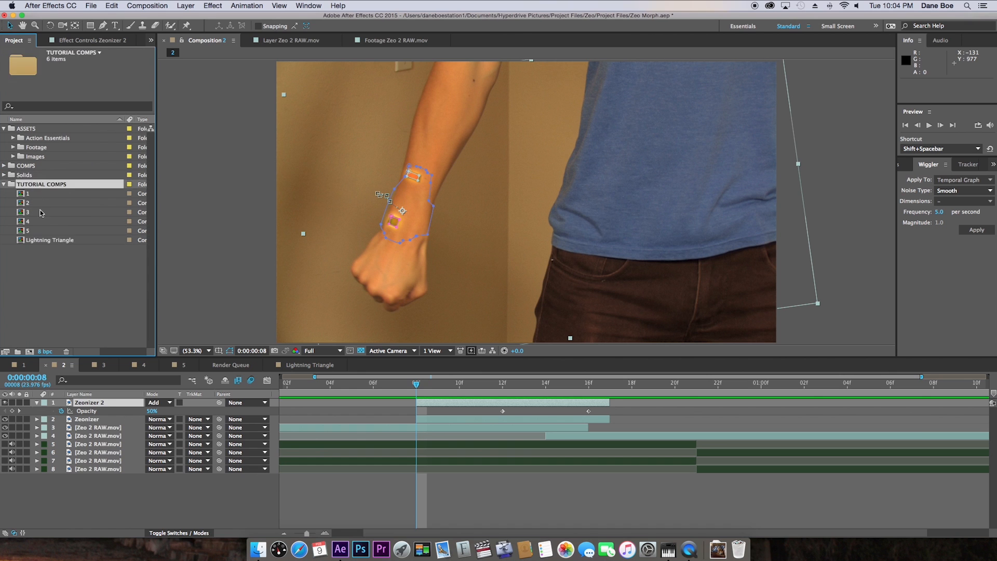
click(89, 4)
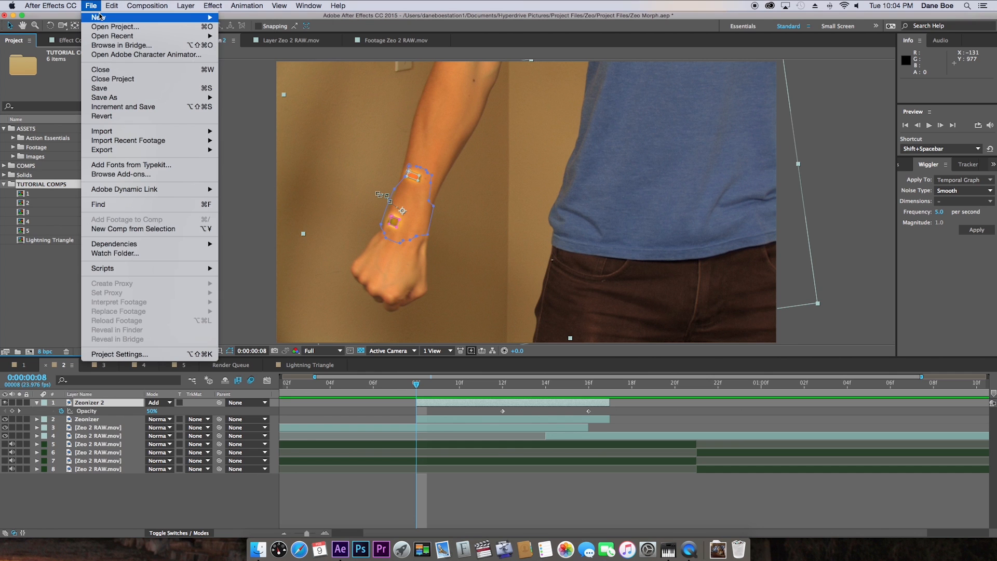
mouse_move(203, 14)
click(294, 26)
text(PreComp)
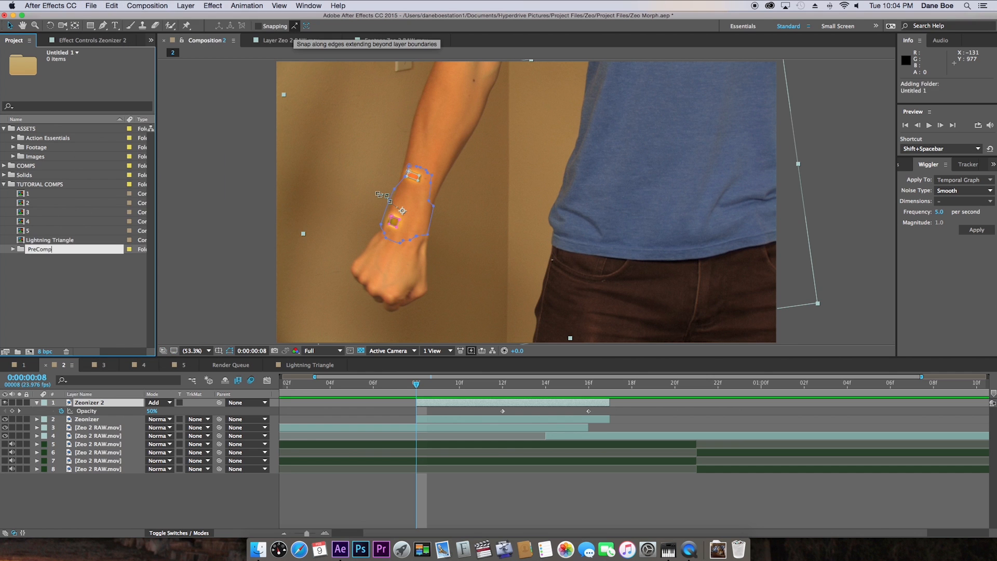
key(Return)
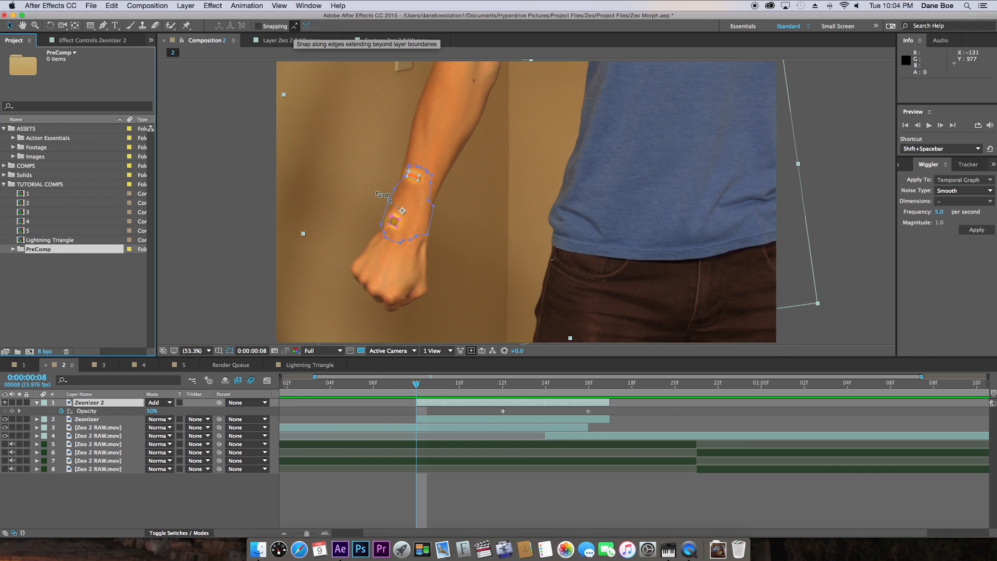
Step: File the Lightning Triangle comp in the PreComp folder and add it to composition 2 as the top layer, starting at 0:00:00:08
drag(45, 243, 417, 401)
click(12, 240)
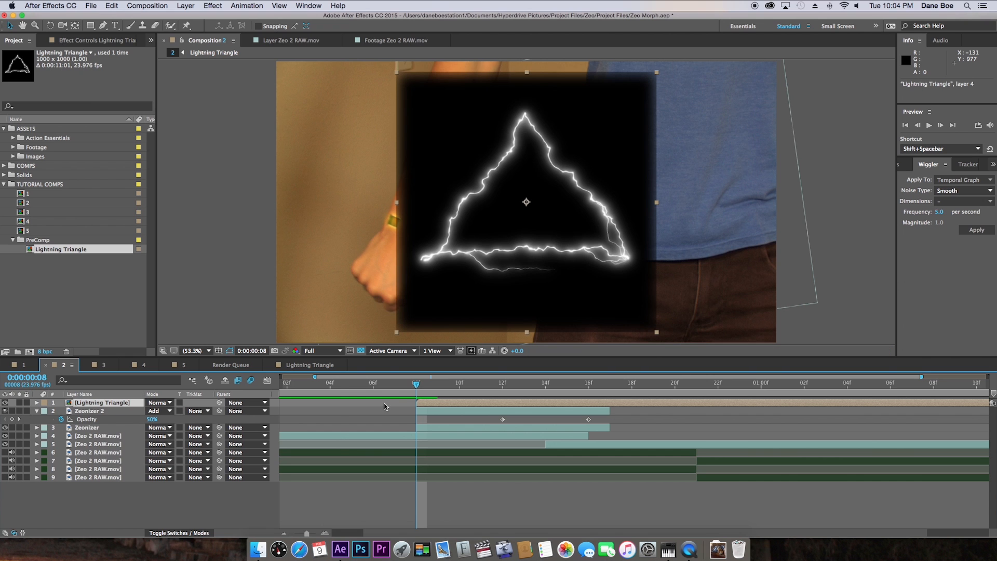
Step: Apply Color Balance to the Lightning Triangle layer with Midtone Blue Balance 100, Highlight Blue Balance 75 and Preserve Luminosity enabled
click(222, 5)
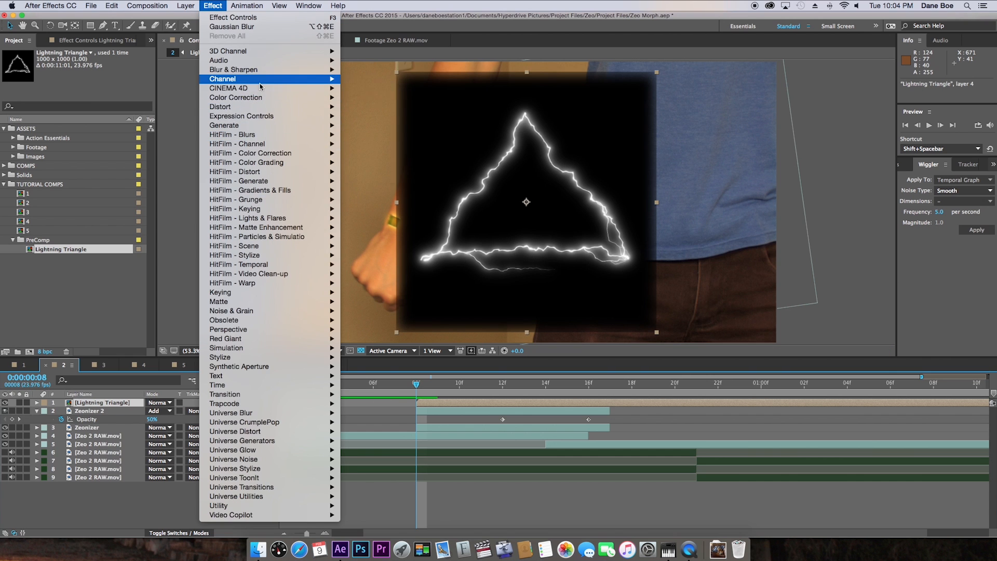
mouse_move(265, 100)
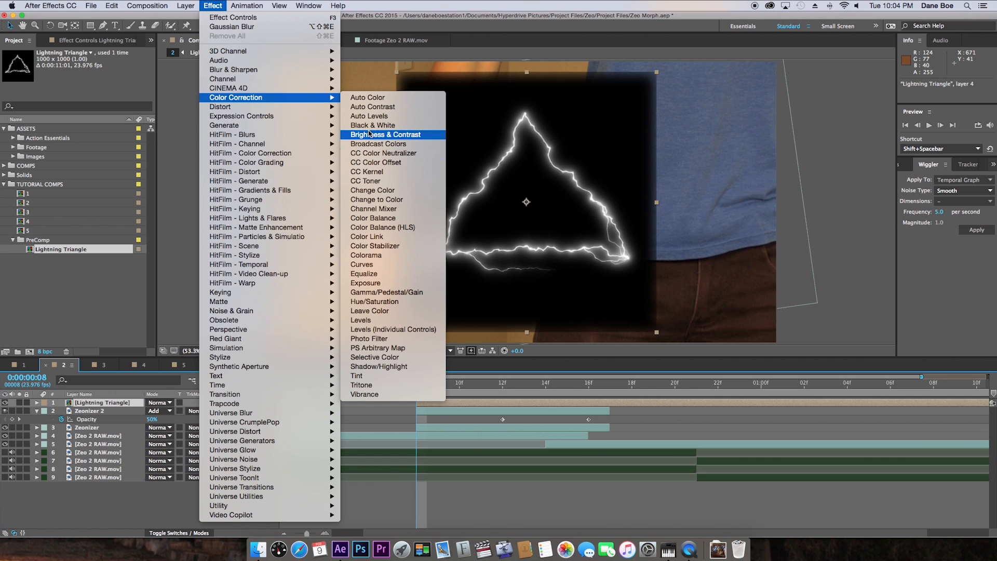
click(378, 218)
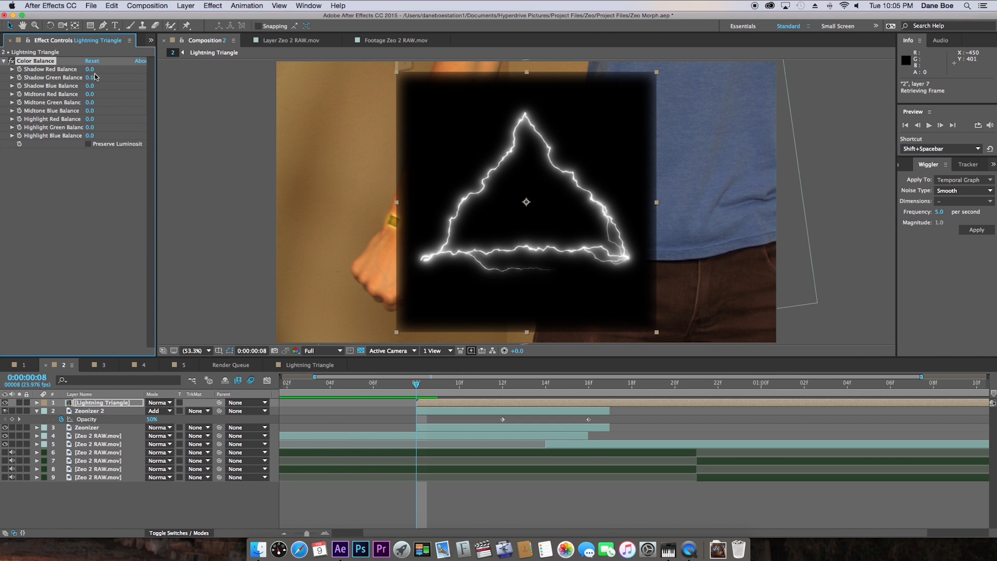
drag(89, 111, 130, 176)
click(89, 136)
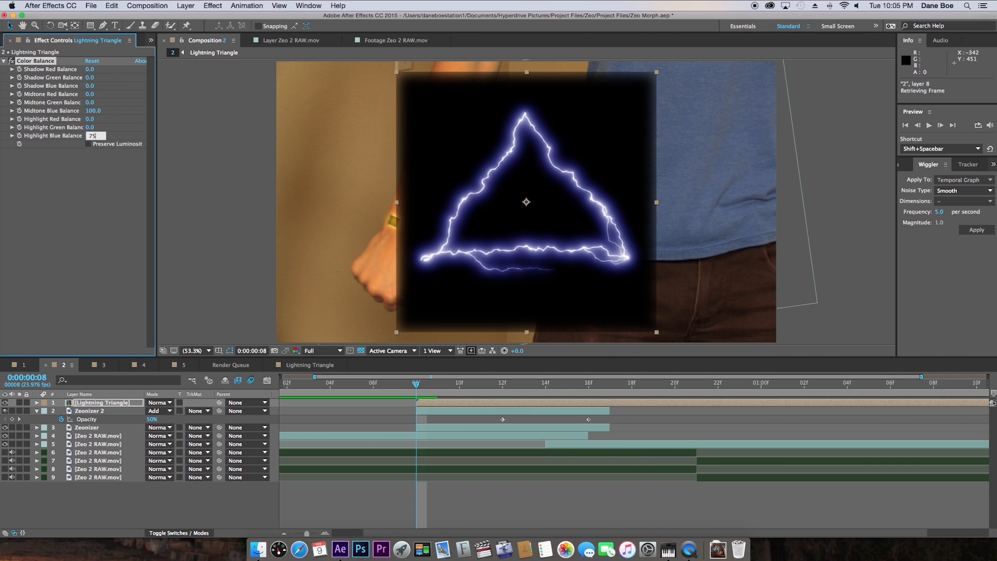
key(Return)
click(115, 146)
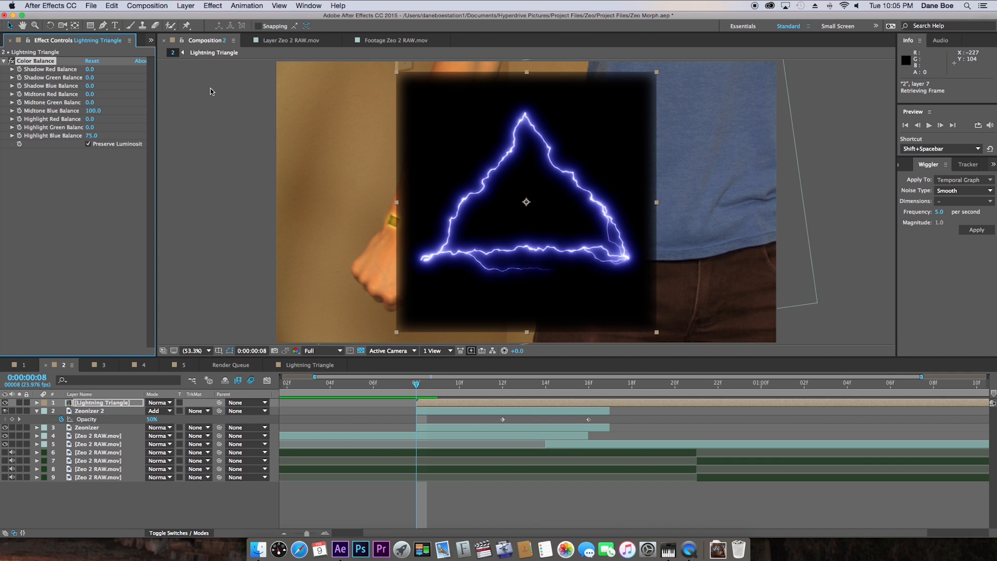
Step: Try VC Color Vibrance in blue instead of Color Balance on the Lightning Triangle layer, and revert to Color Balance alone
click(11, 60)
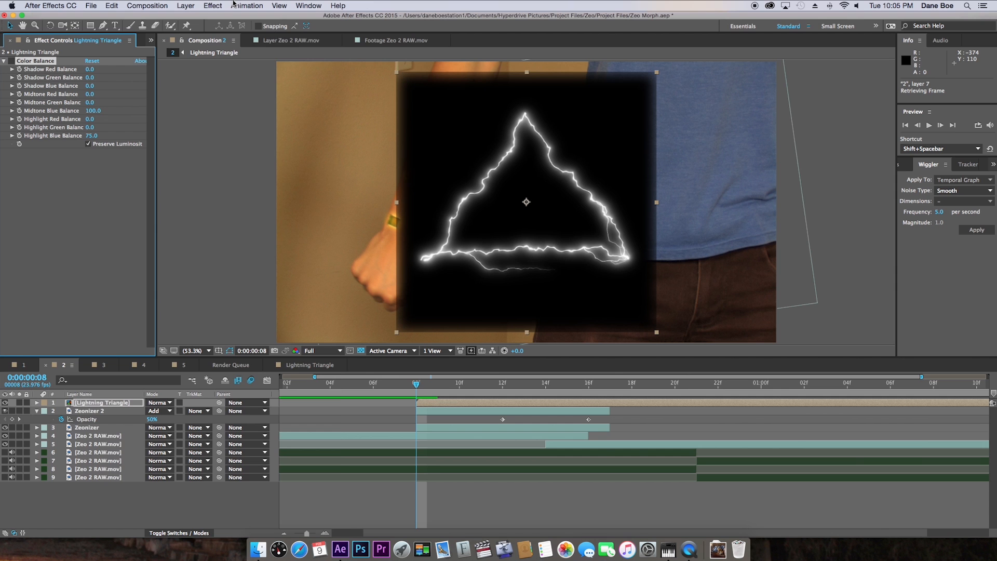
click(224, 5)
mouse_move(236, 514)
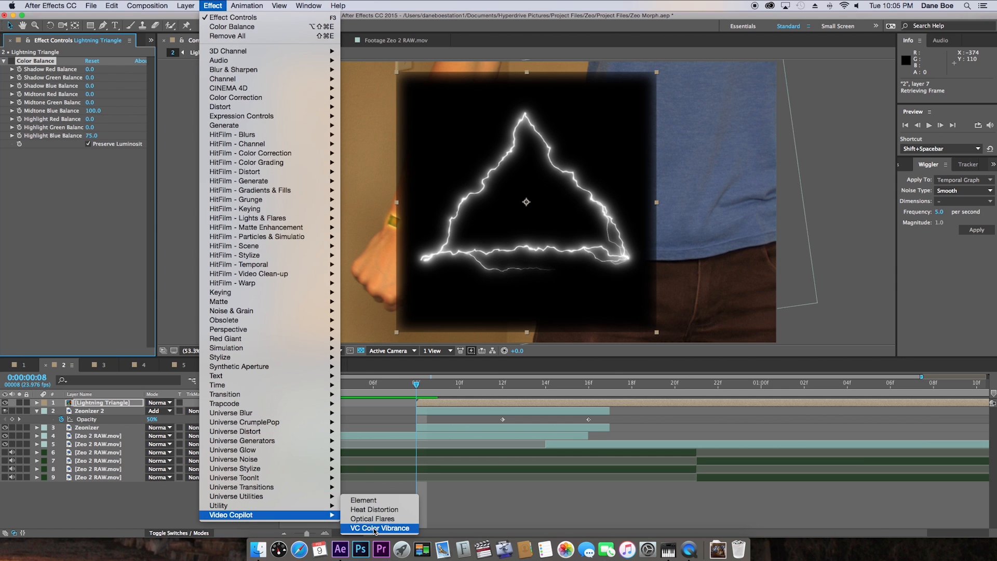
click(376, 528)
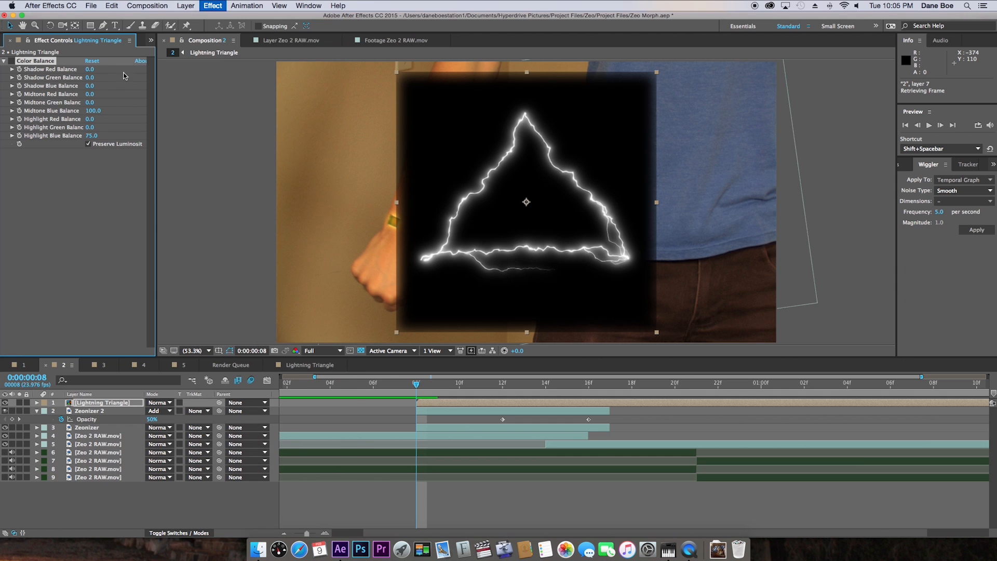
click(91, 166)
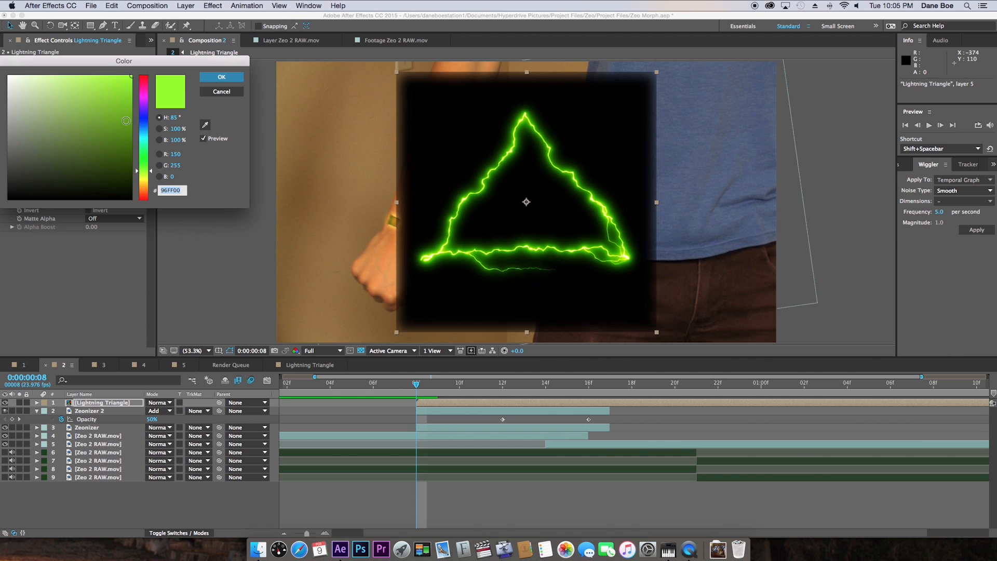
click(148, 123)
click(222, 77)
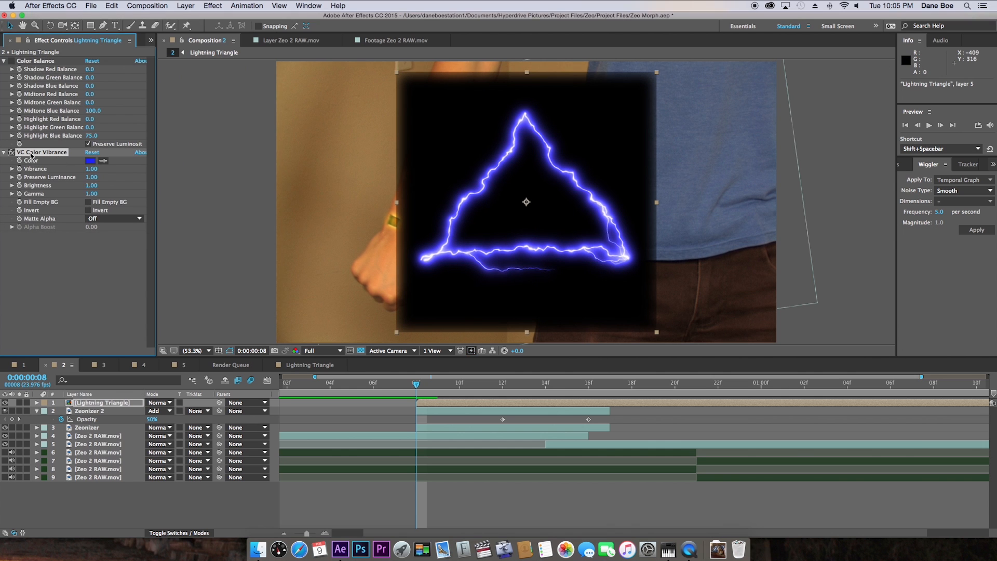
key(Delete)
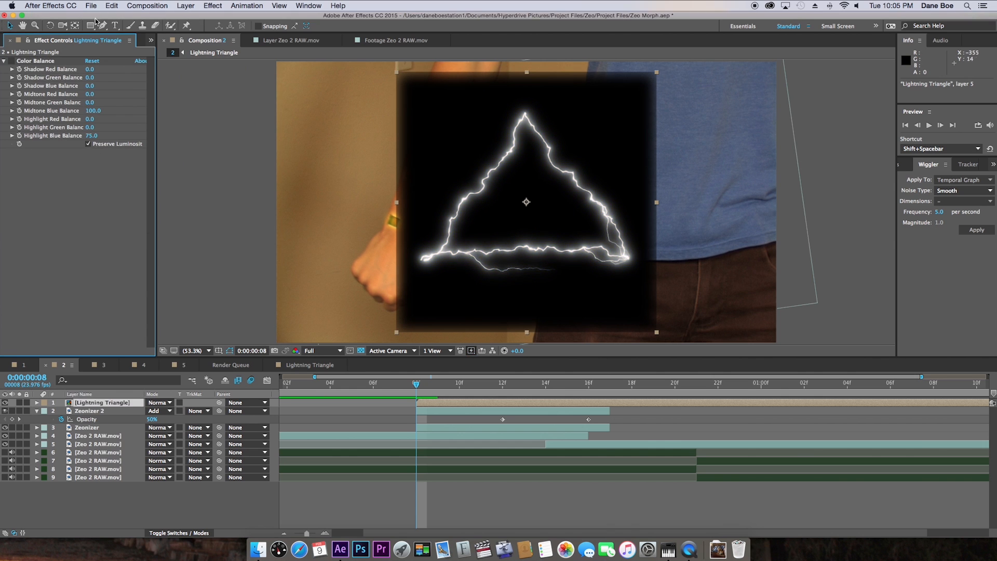
click(11, 61)
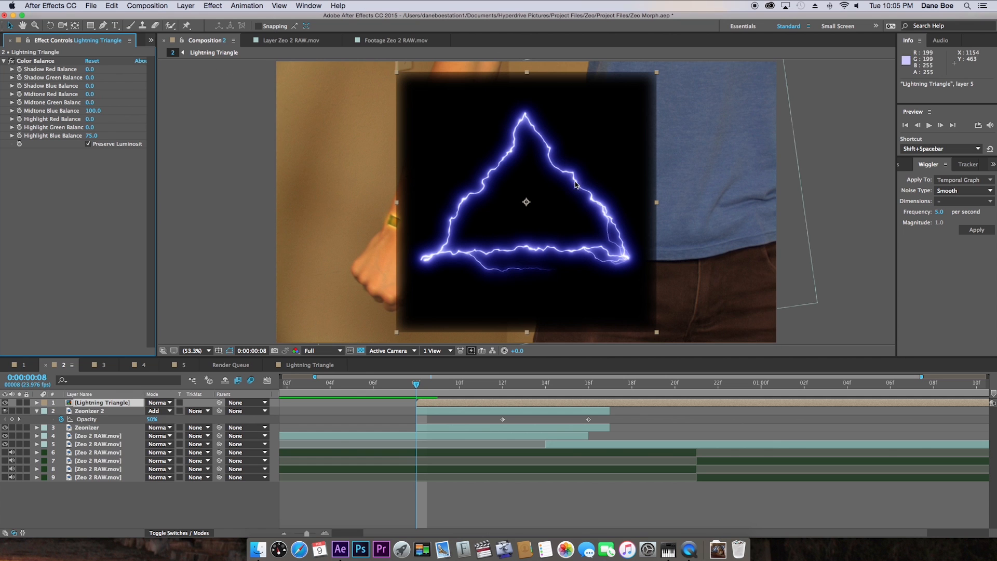
Step: Set the Lightning Triangle layer's blending mode to Screen and its Rotation to -150°
click(159, 402)
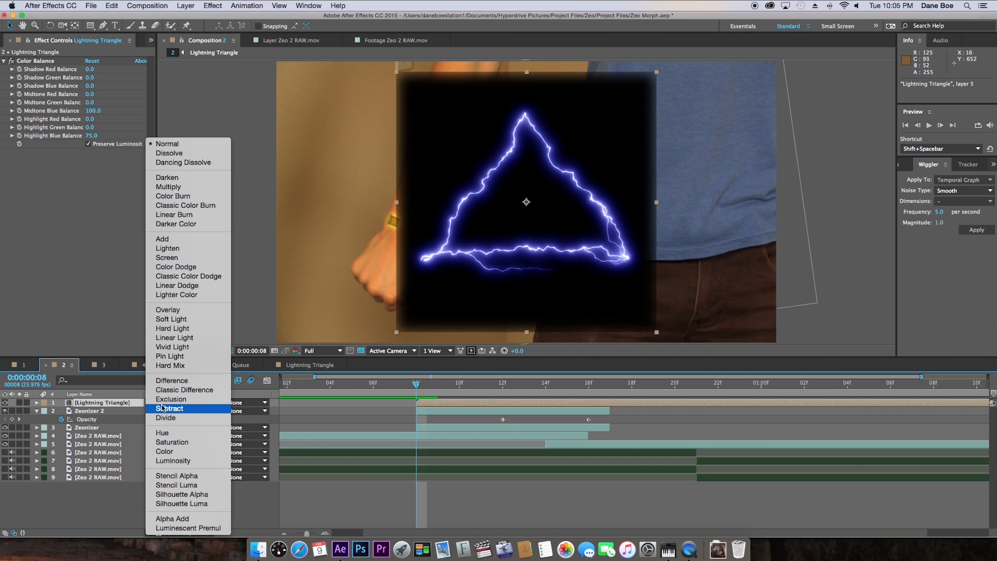
click(166, 258)
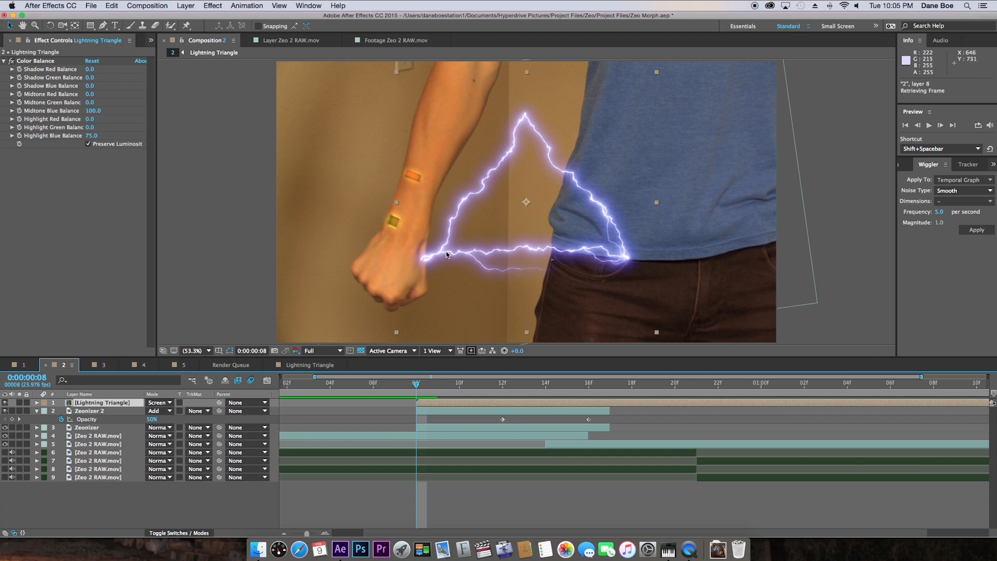
key(r)
drag(159, 414, 74, 403)
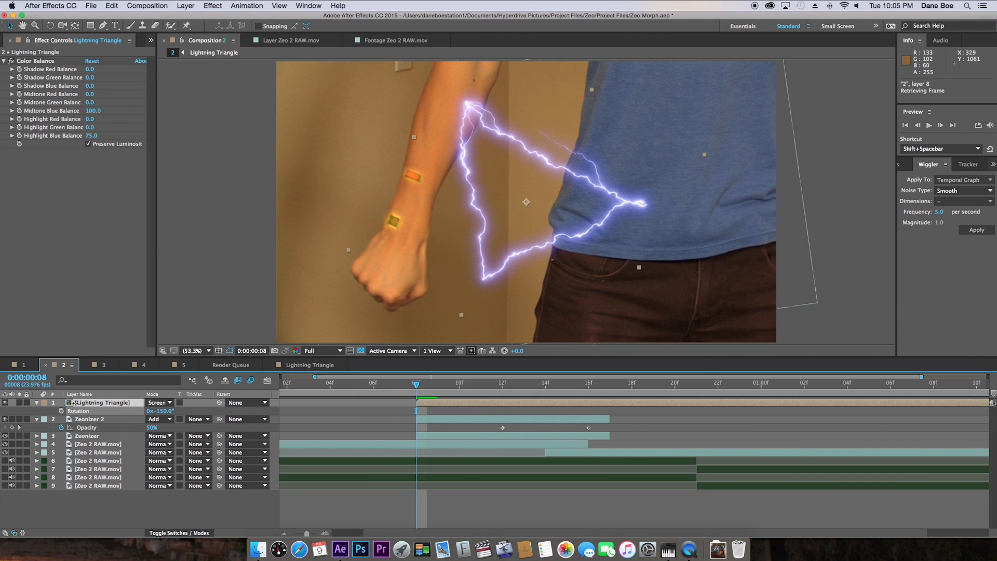
Step: Center the lightning triangle over the small device on the wrist and parent its layer to Zeonizer
drag(563, 197, 426, 224)
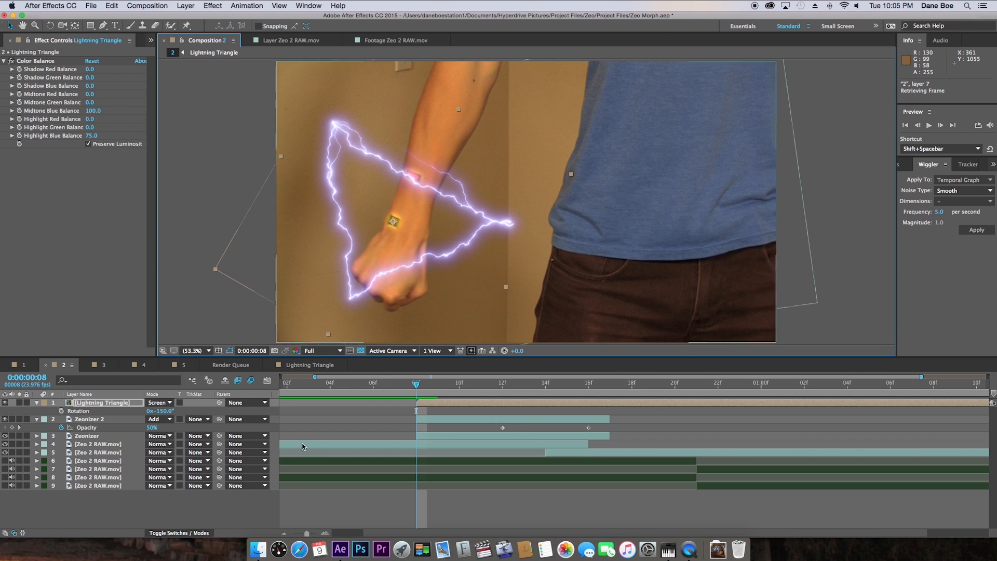
drag(219, 402, 93, 437)
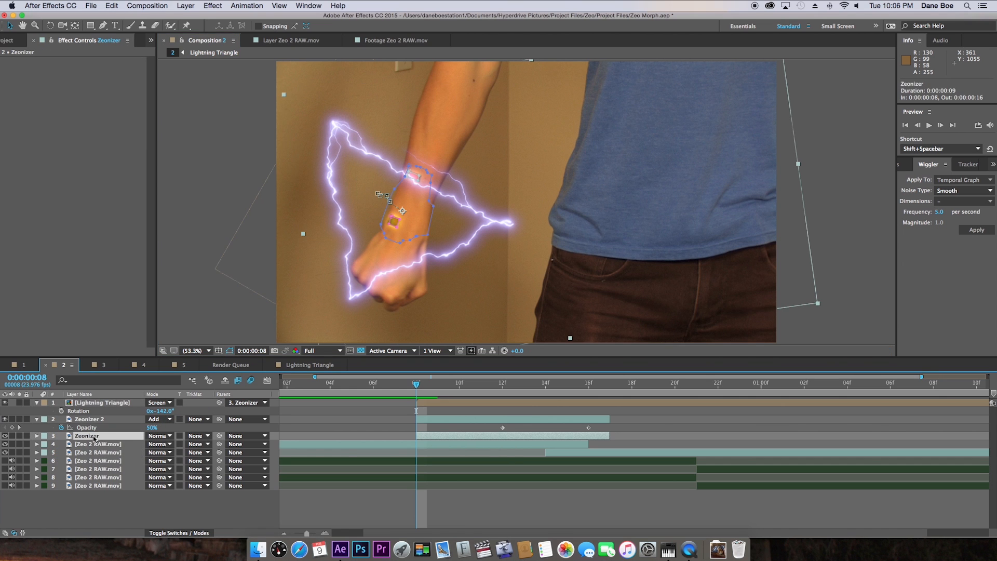
Step: Change the label color of the Lightning Triangle, Zeonizer 2 and Zeonizer layers to blue
shift+click(104, 403)
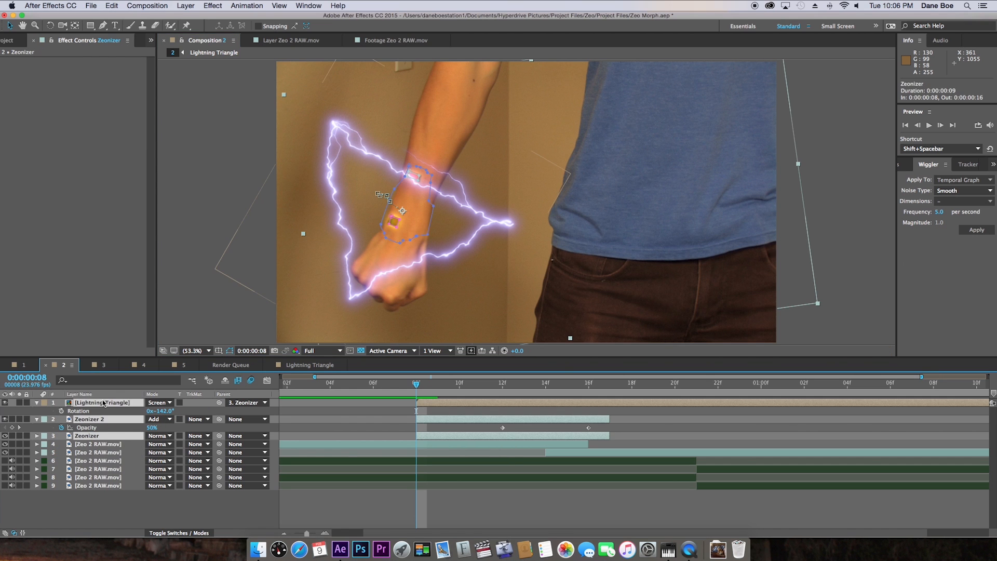
click(43, 402)
click(78, 453)
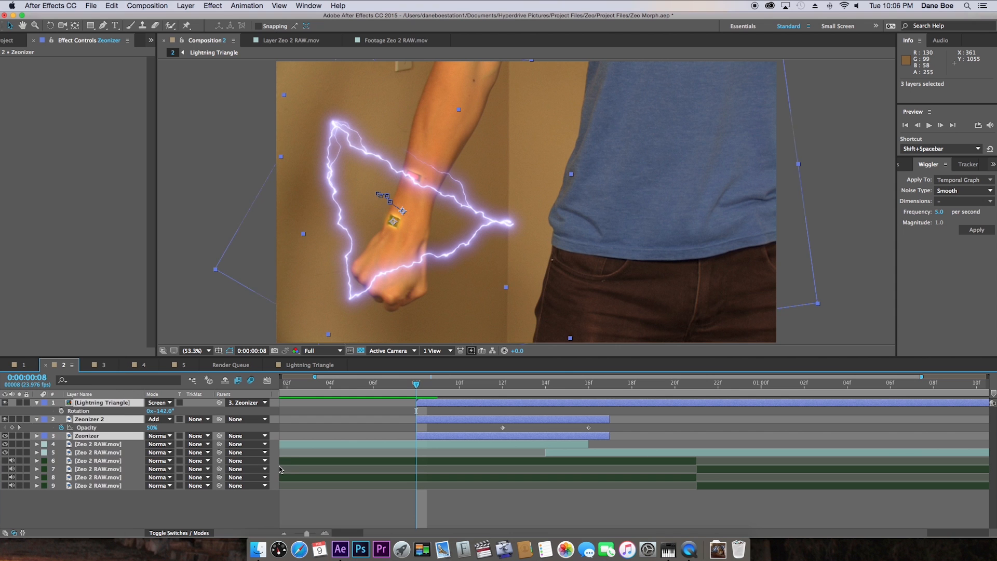
Step: Scale the Lightning Triangle layer to 27% and set Scale and Position keyframes at 0:00:00:08
click(468, 403)
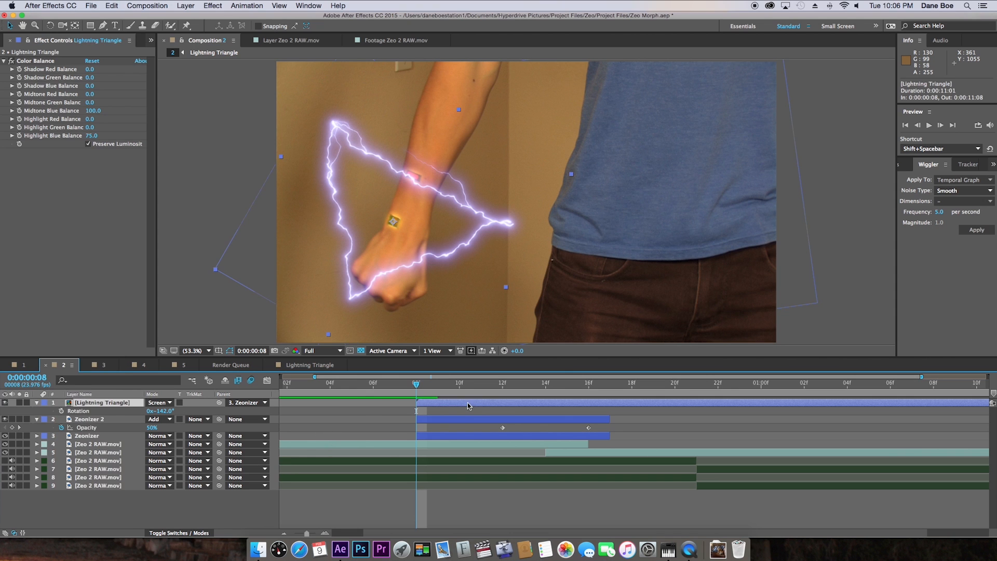
key(s)
drag(182, 411, 149, 411)
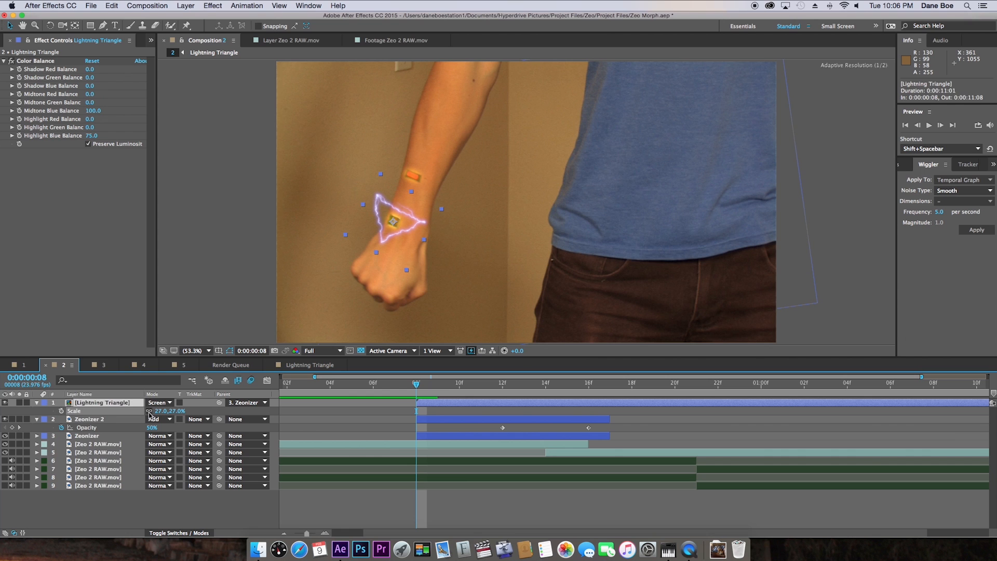
click(61, 411)
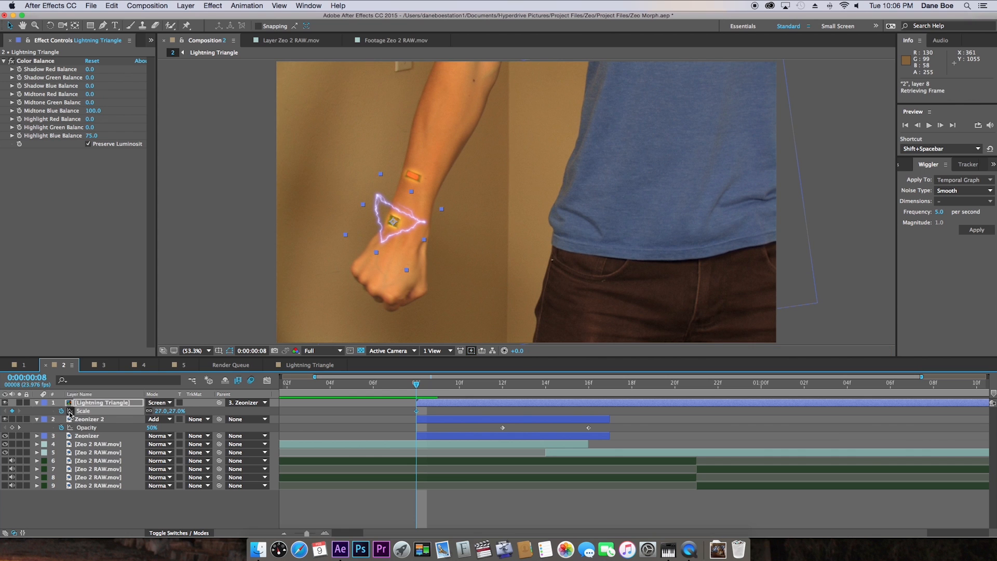
key(p)
click(62, 411)
key(shift+s)
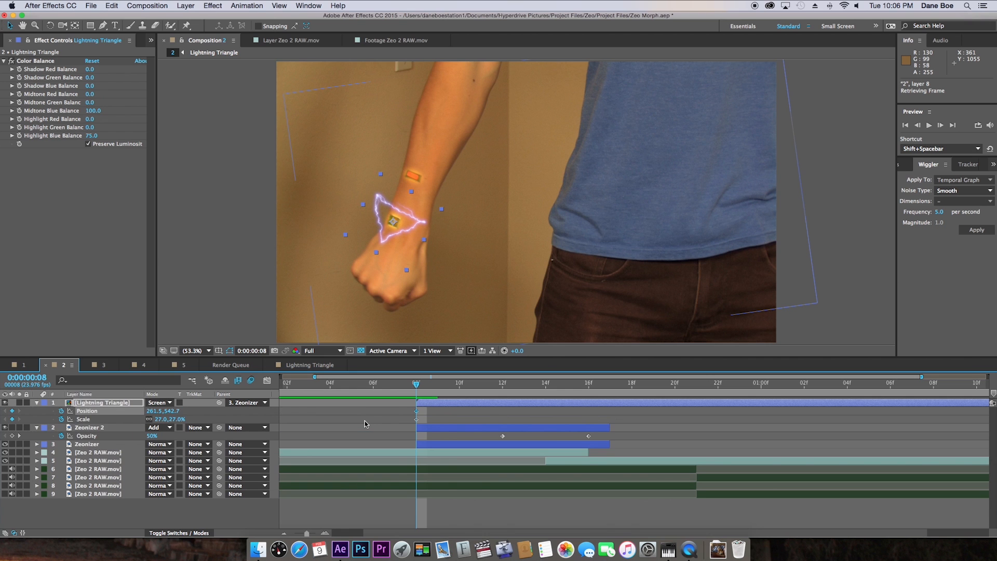
Step: At 0:00:00:12, move the lightning triangle over the fist to Position 173.8, 737.6 and set its Scale to 48%
key(Page_Down)
key(Page_Down)
key(Page_Down)
key(Page_Down)
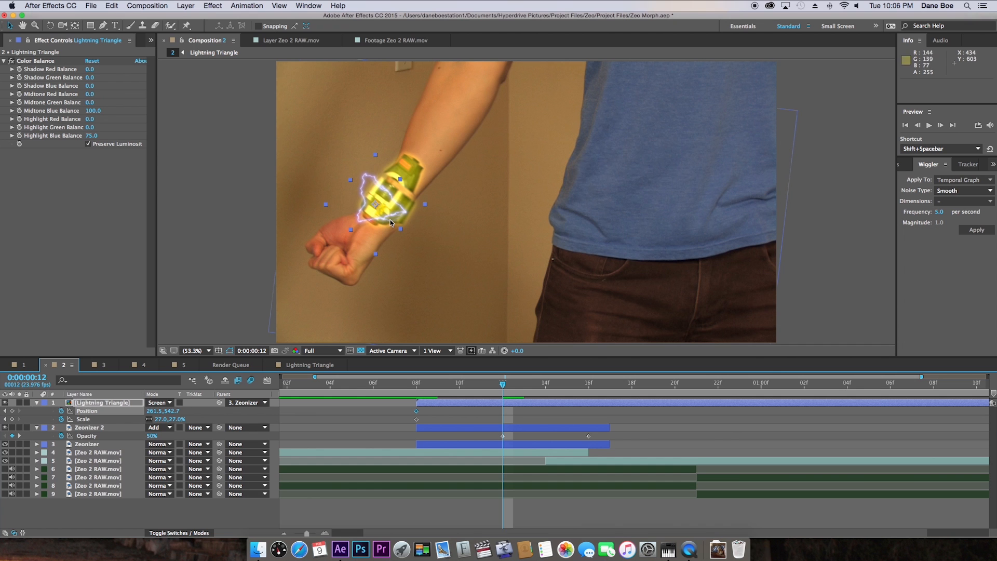
drag(384, 212, 347, 259)
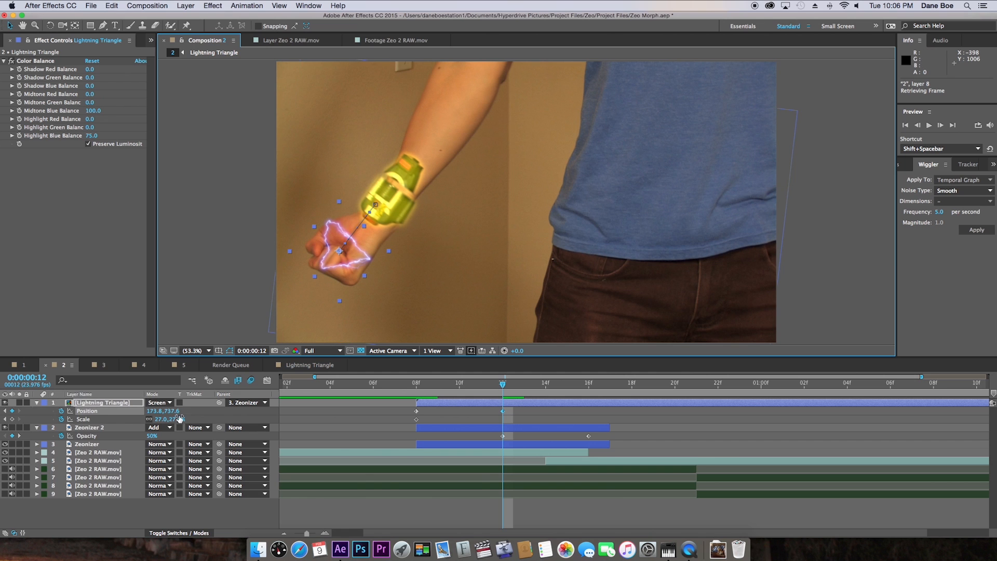
drag(177, 420, 187, 420)
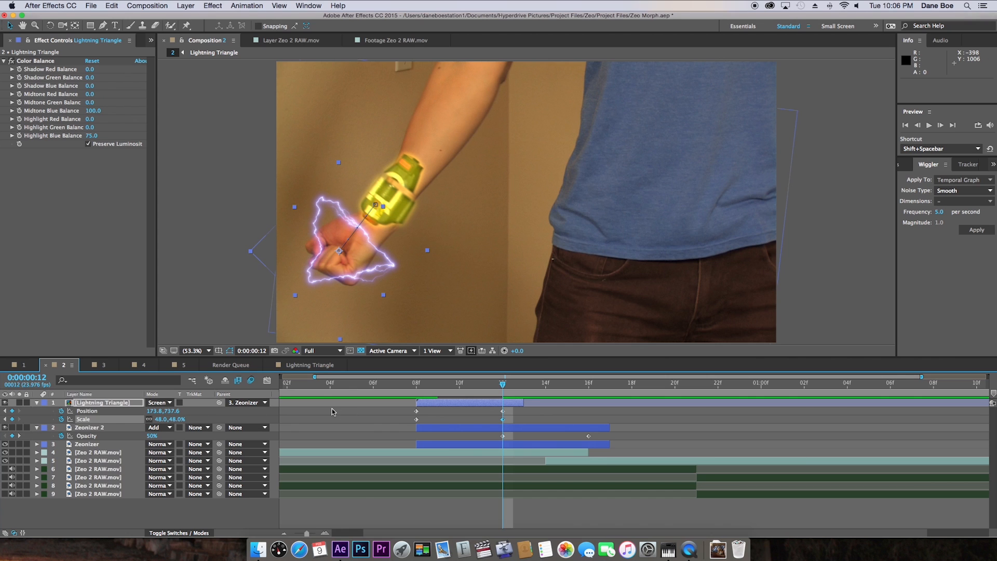
Step: Trim the Lightning Triangle layer to end at 0:00:00:13 and duplicate it, with the copy starting at 0:00:00:14
drag(523, 400, 538, 402)
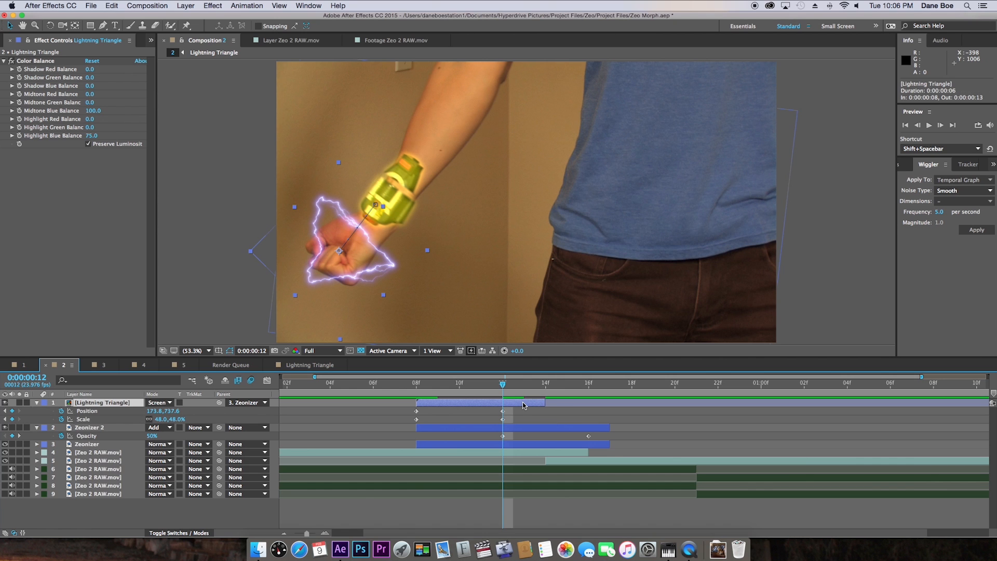
key(ctrl+d)
drag(491, 404, 616, 411)
Step: At 0:00:00:18, reposition the duplicated lightning triangle over the fist at 204.7, 743.2
click(544, 387)
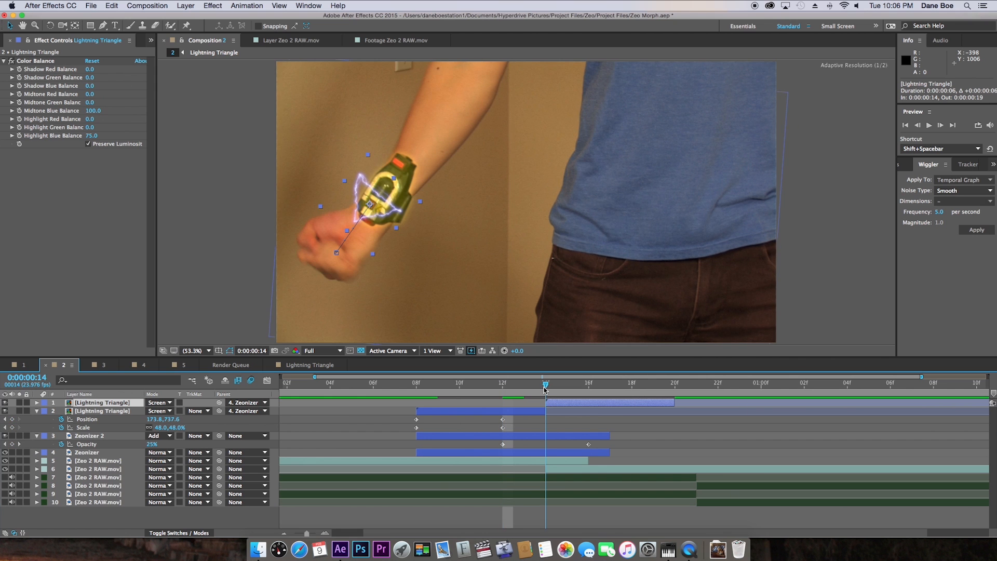
drag(544, 388, 611, 395)
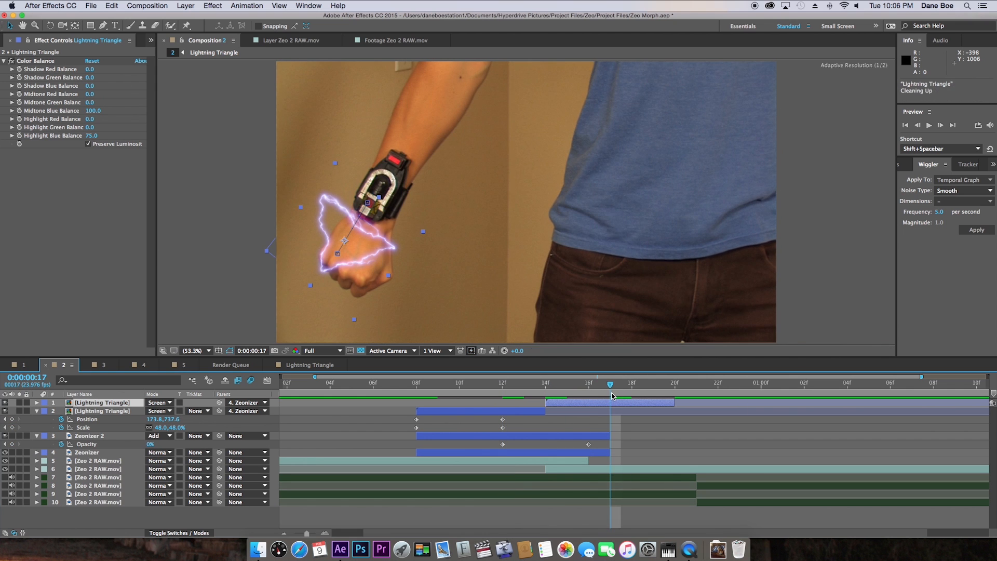
key(u)
drag(613, 395, 629, 393)
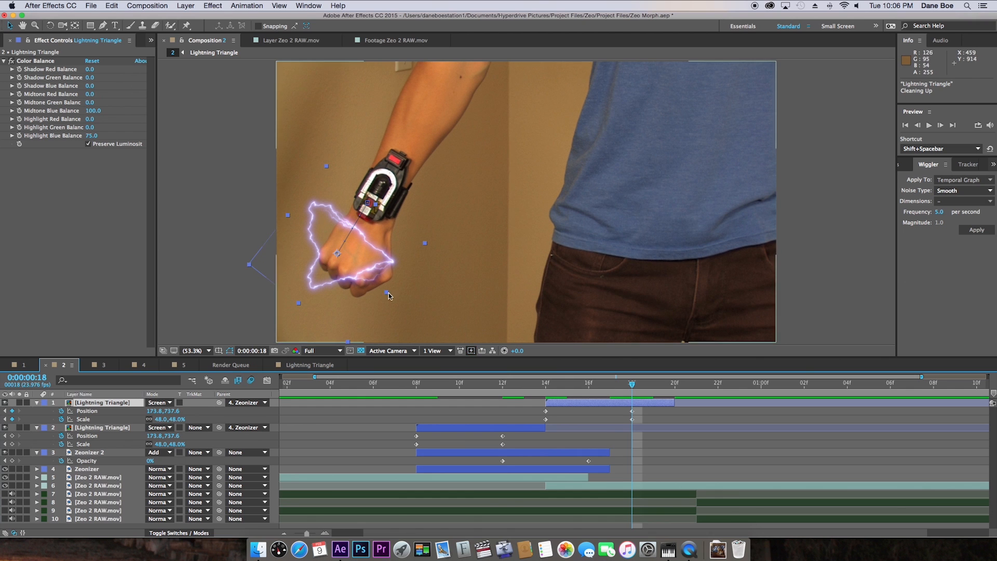
drag(357, 261, 365, 260)
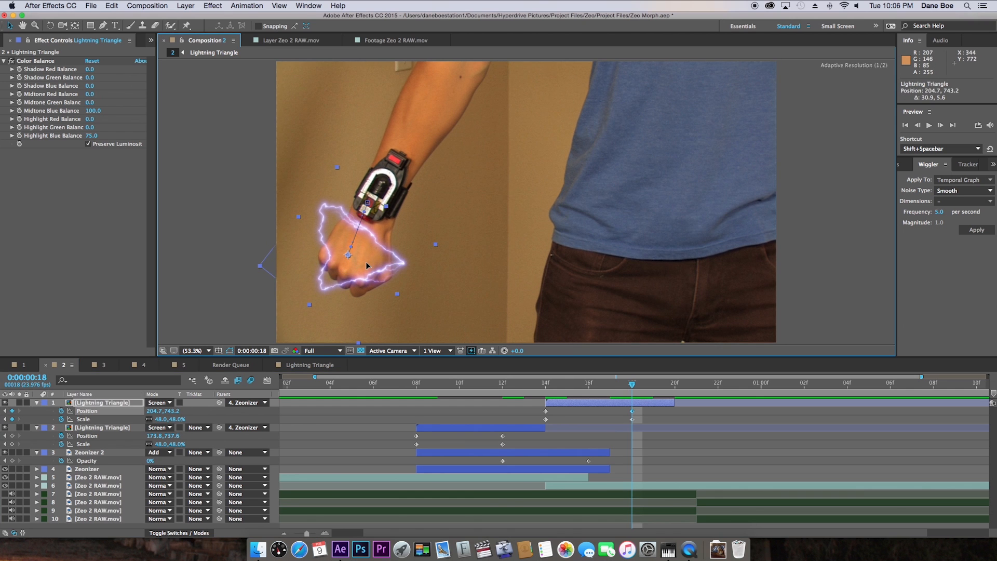
Step: Try lowering the opacity of the first Lightning Triangle layer to 39% at 0:00:00:12, and undo it
click(545, 385)
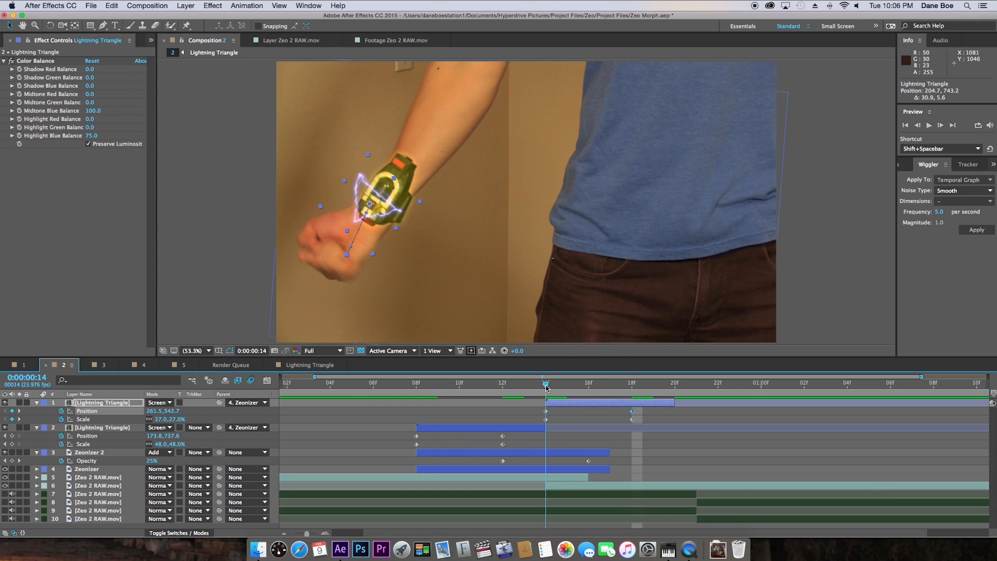
drag(547, 387, 507, 408)
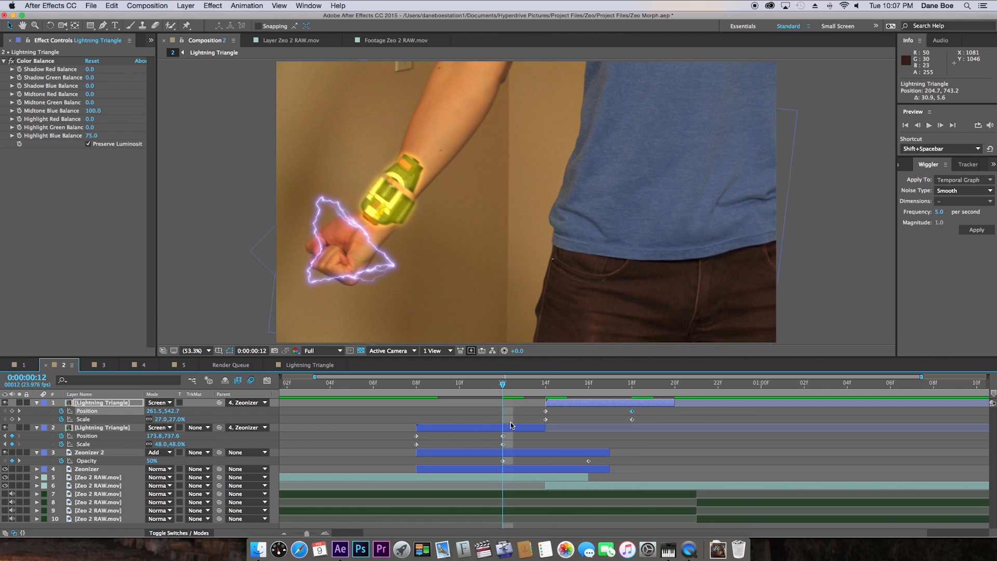
double_click(512, 428)
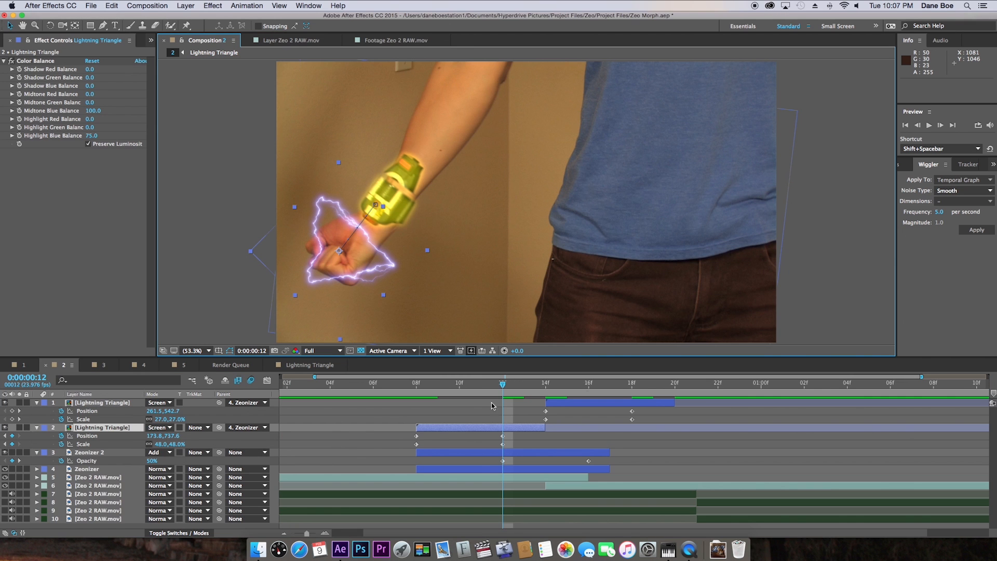
key(t)
drag(150, 435, 124, 431)
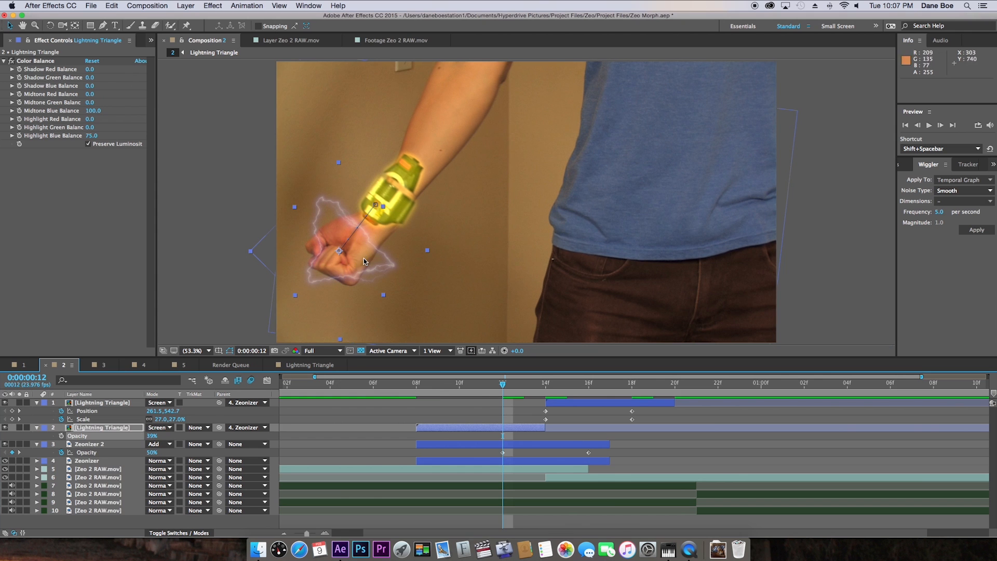
key(super+z)
Step: Open the Lightning Triangle precomp from its first layer in composition 2
double_click(491, 426)
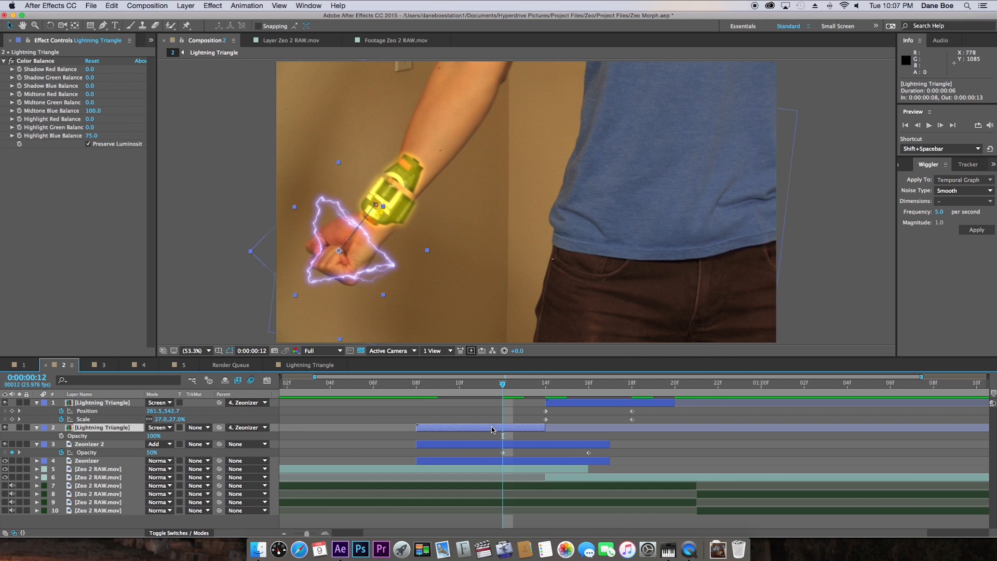
Step: Try duplicating the Lightning layer several times, and remove the copies
click(86, 427)
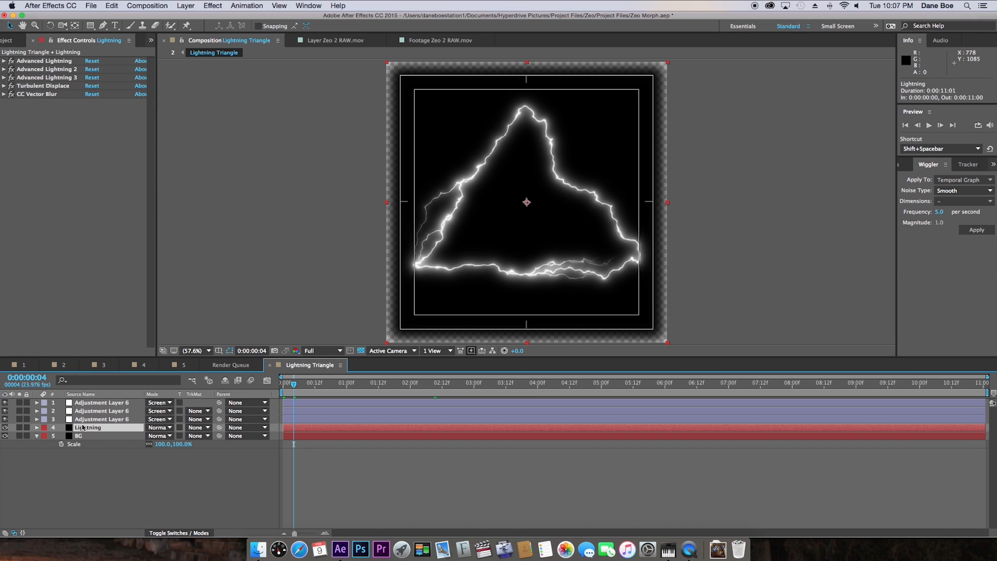
key(super+d)
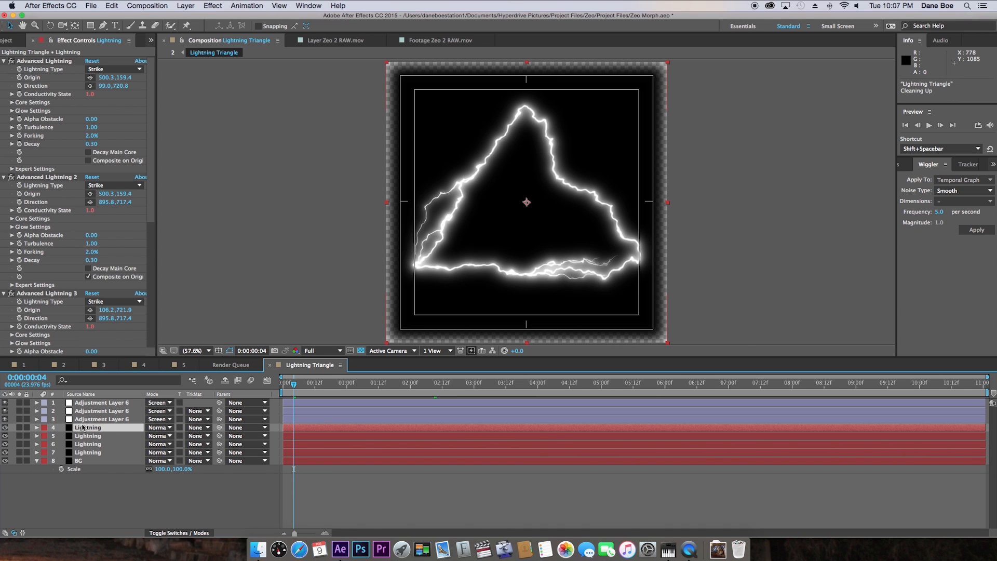
key(Delete)
click(83, 419)
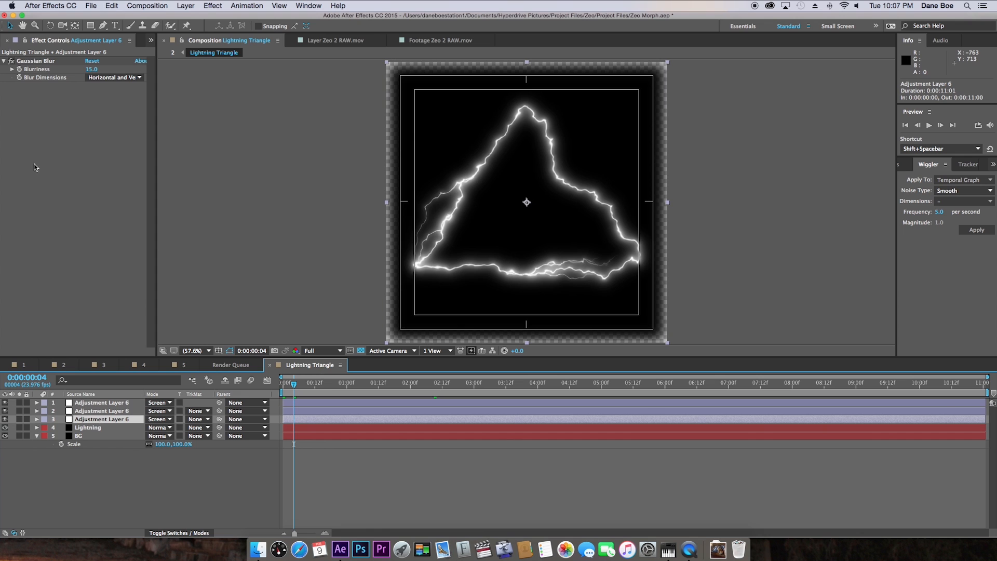
Step: Create a black 1000 x 1000 px solid named Noise Matte directly above the Lightning layer
click(101, 426)
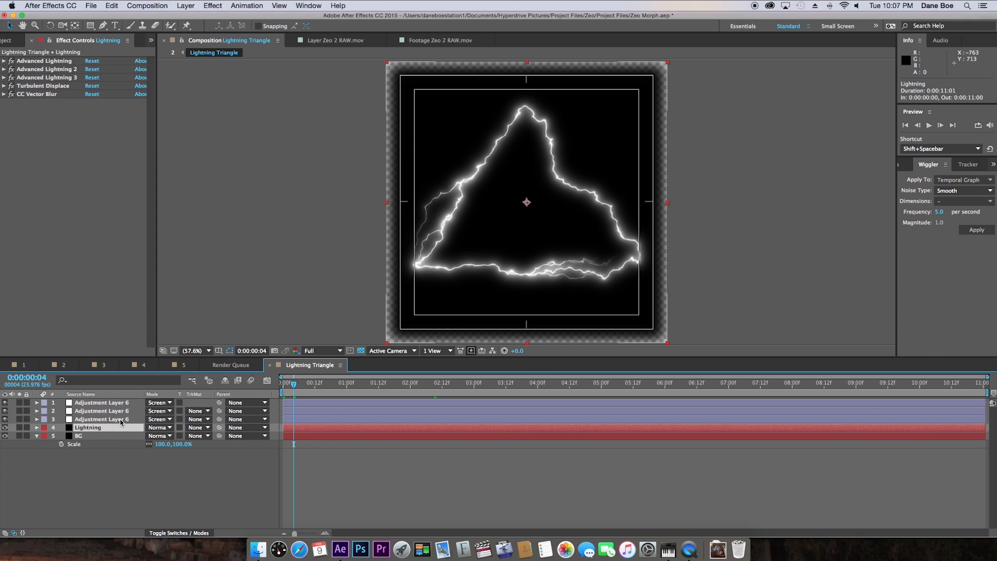
click(185, 5)
mouse_move(190, 17)
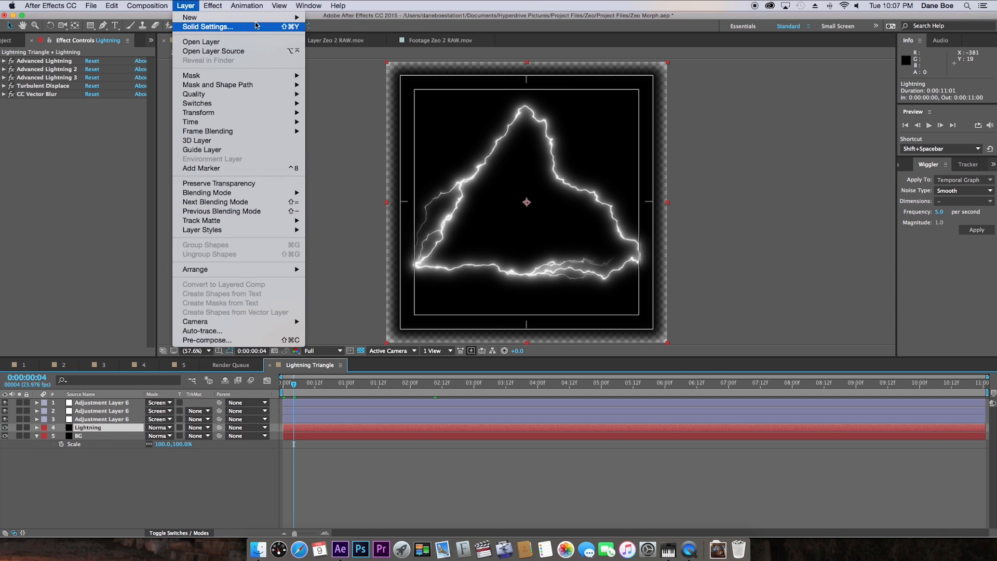
click(347, 27)
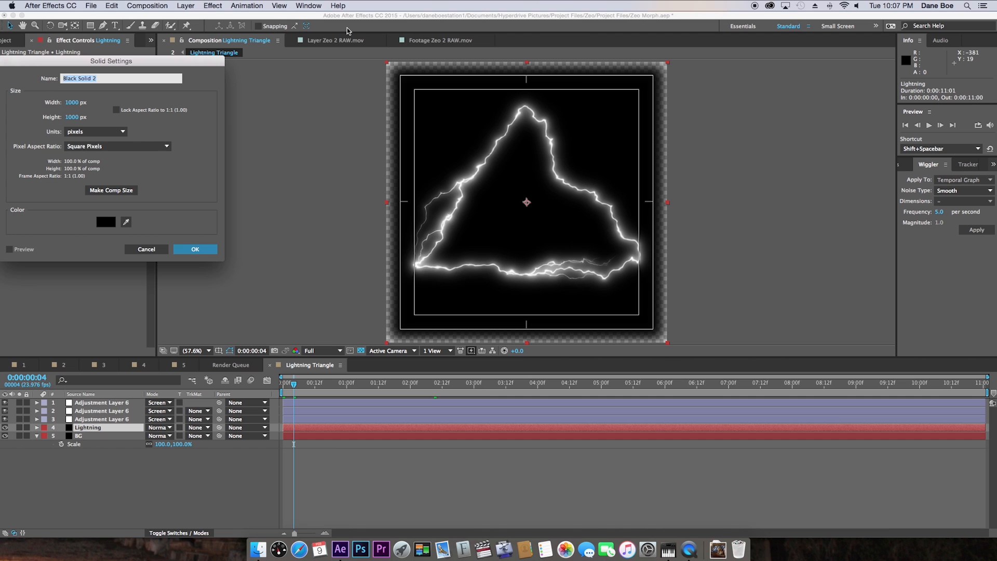
text(Noise Matte)
key(Return)
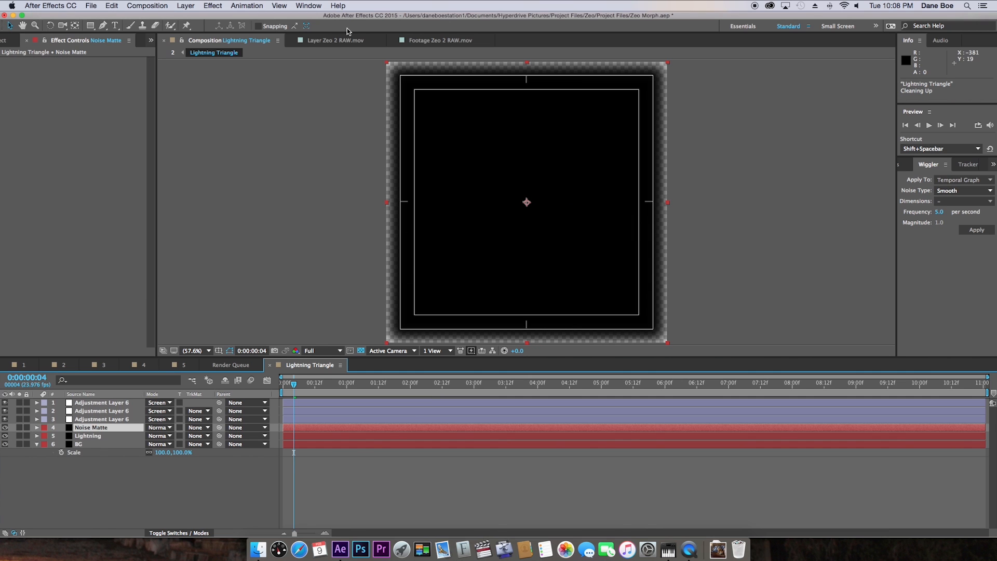
Step: Solo the Noise Matte and Lightning layers and apply the Fractal Noise effect to Noise Matte
click(20, 435)
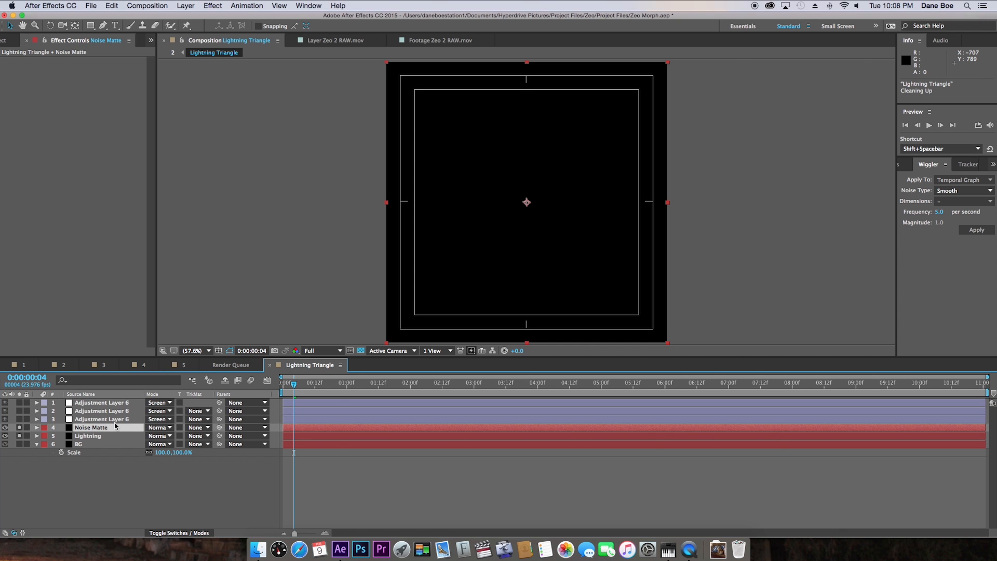
click(213, 6)
mouse_move(264, 98)
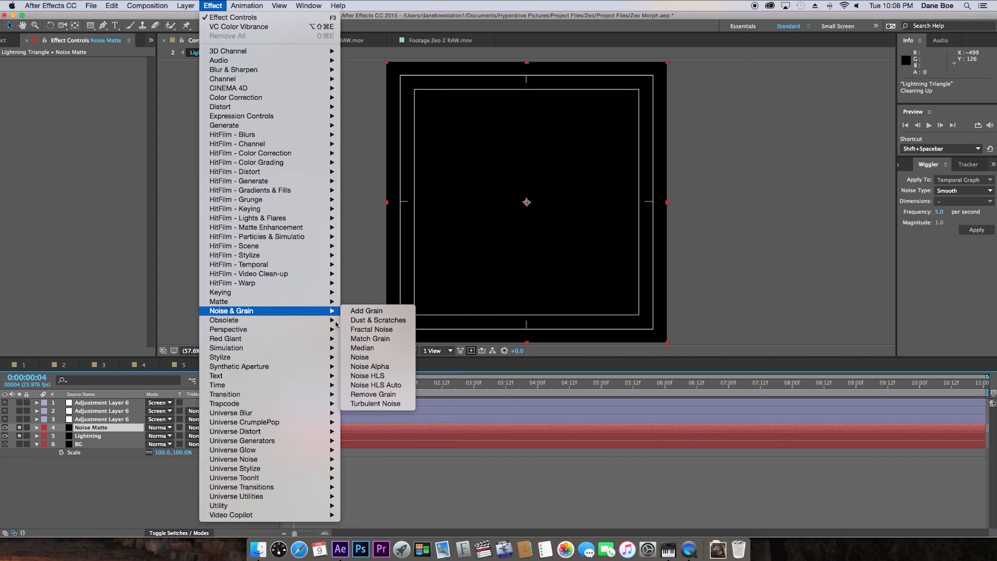
mouse_move(326, 312)
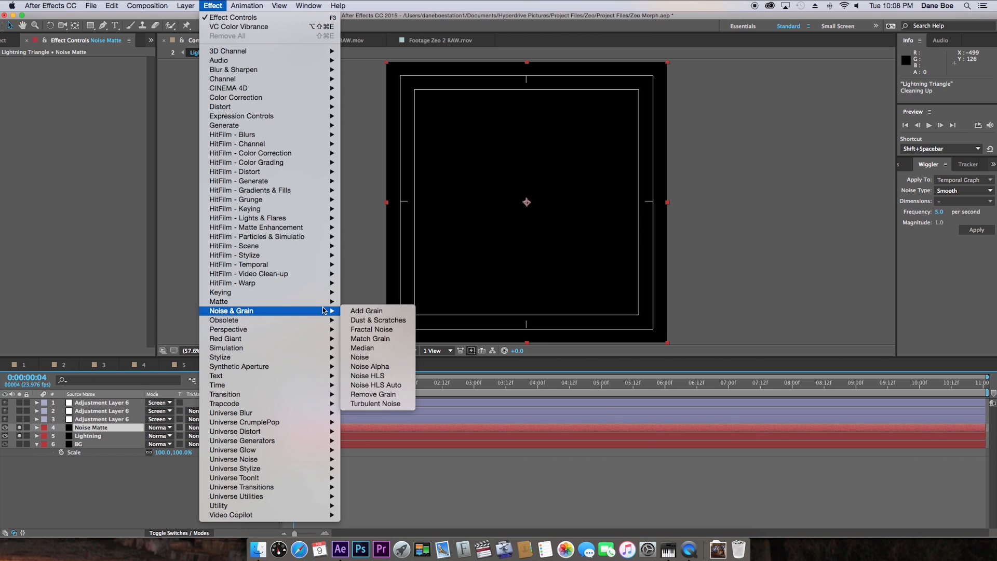
click(370, 329)
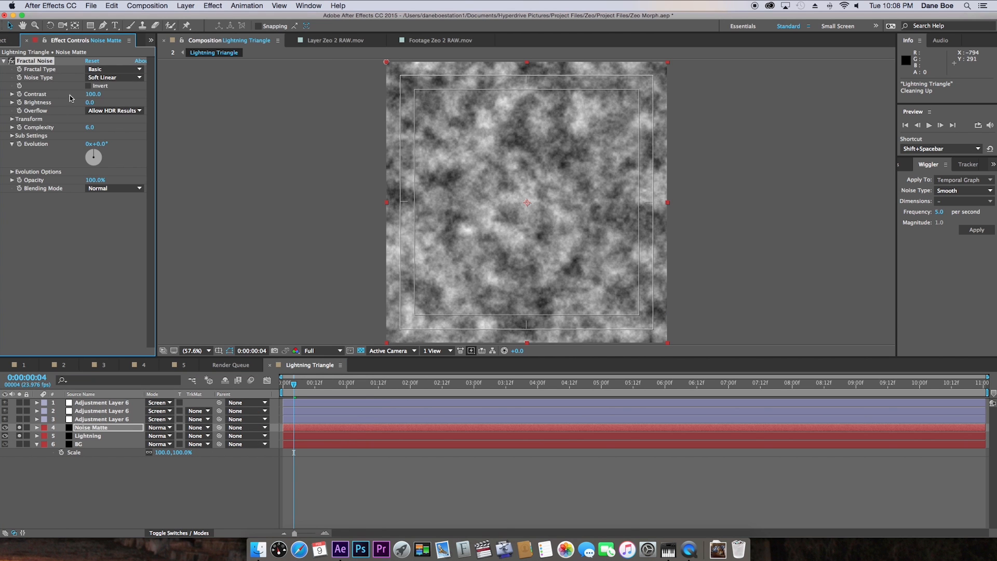
Step: Set Noise Matte's Fractal Noise contrast to 381 and brightness to 227, and drive its Evolution with the expression time*360
drag(164, 93, 156, 97)
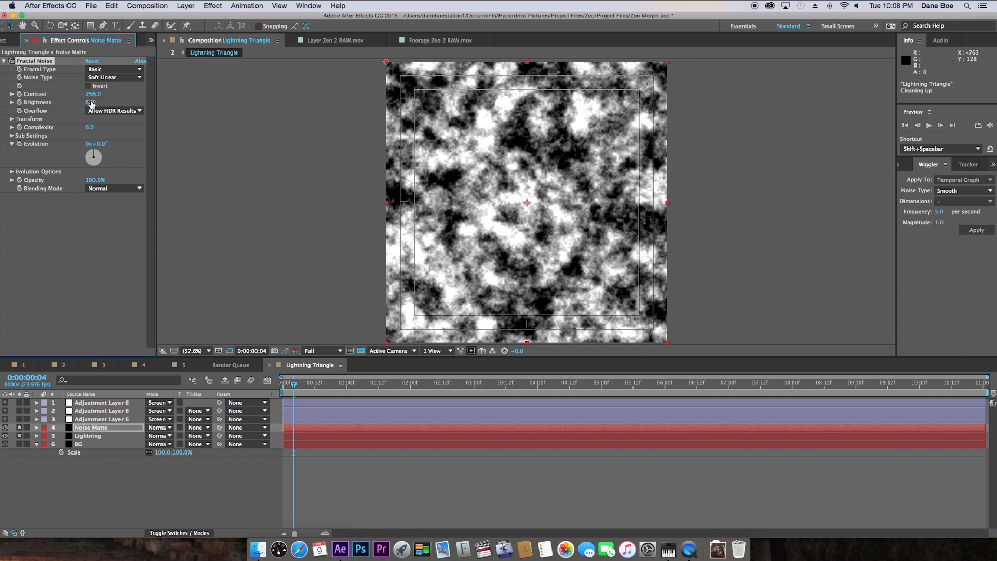
drag(92, 94, 177, 111)
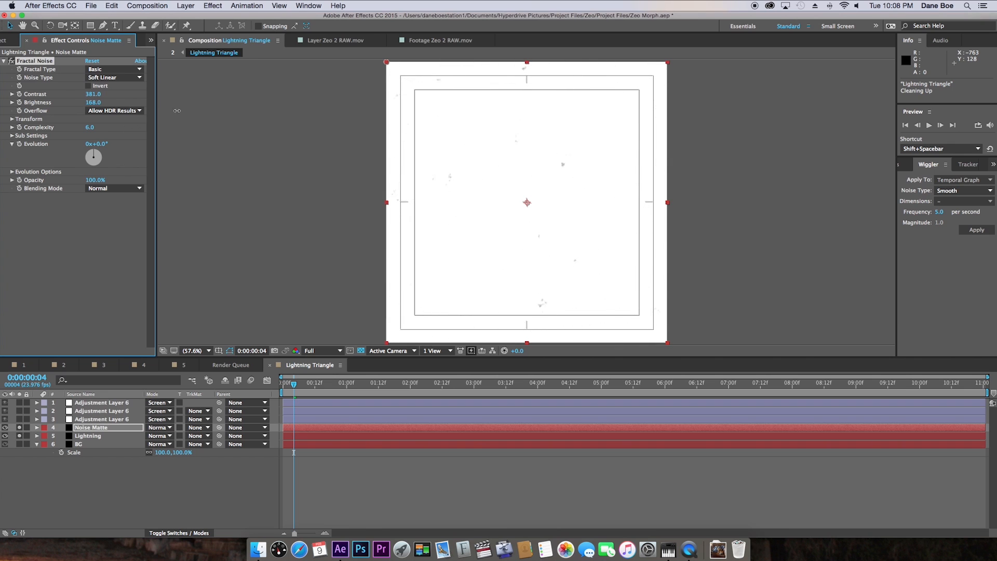
alt+click(20, 144)
text(time*360)
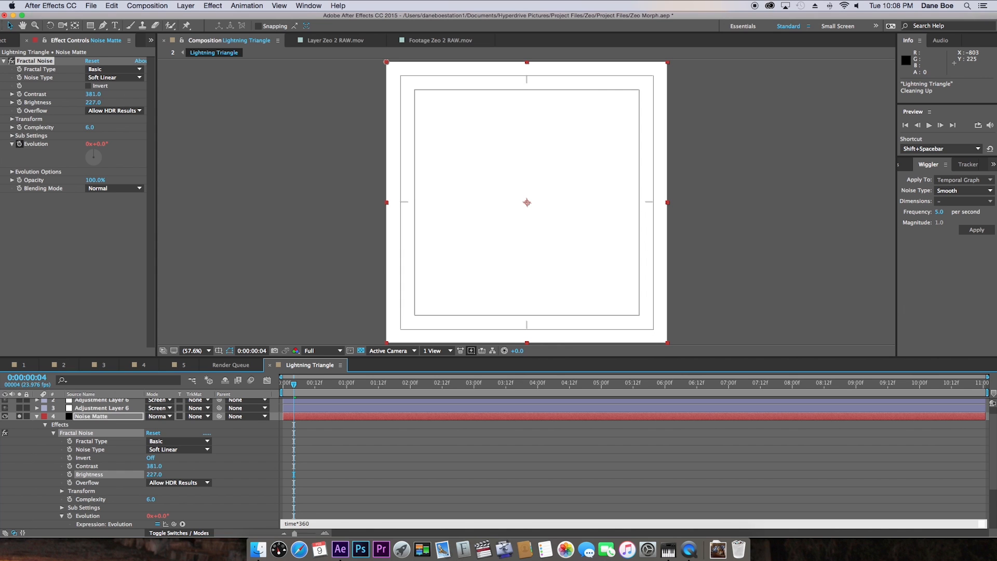
click(369, 462)
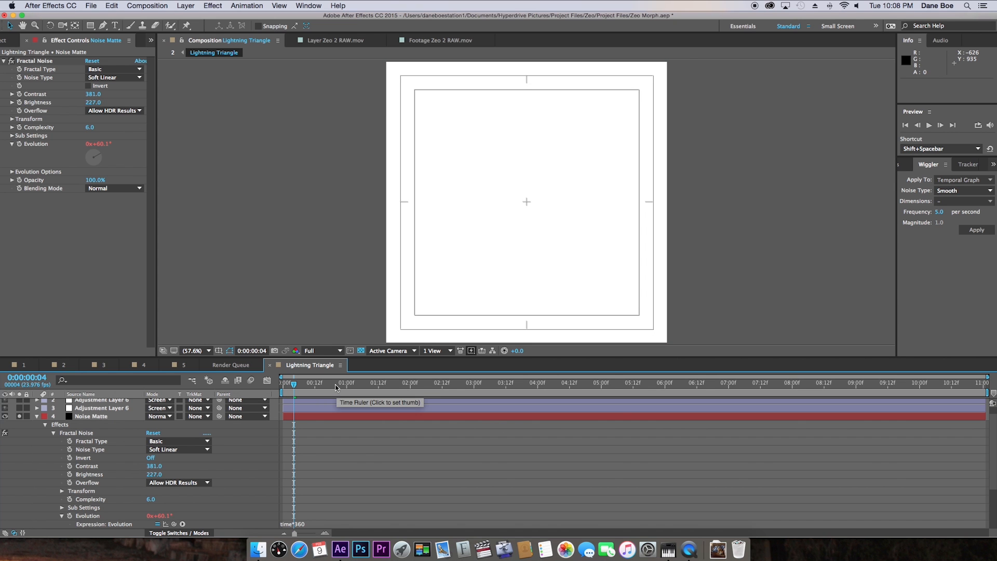
Step: Return to composition 2, go to frame 0:00:00:11 and reopen the Lightning Triangle precomp from its second layer
key(Tab)
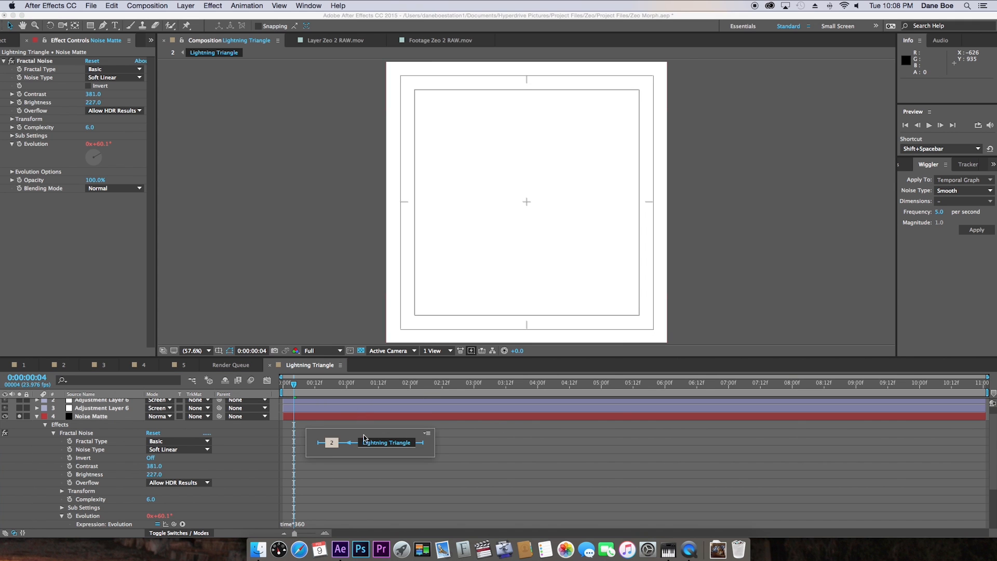
click(331, 443)
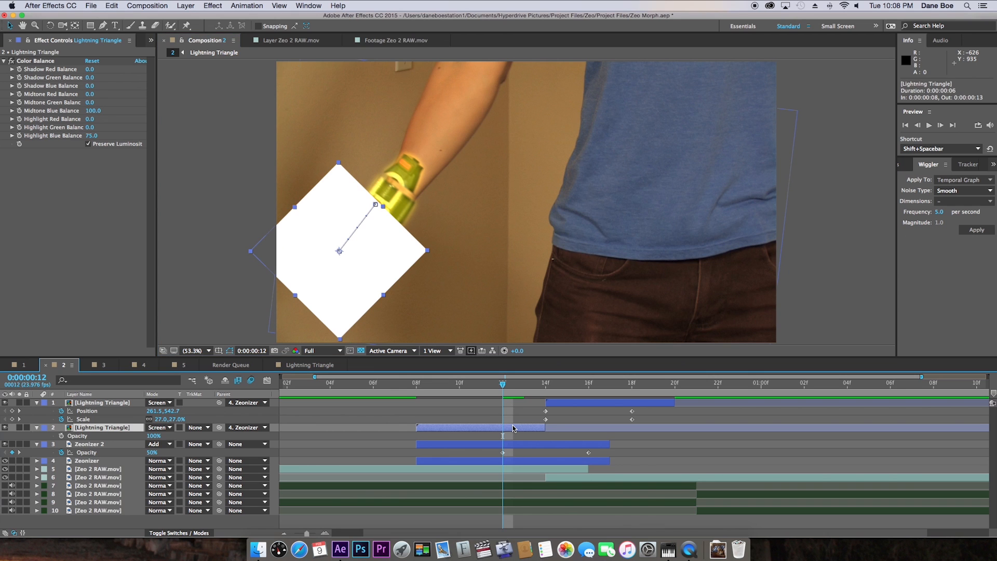
key(u)
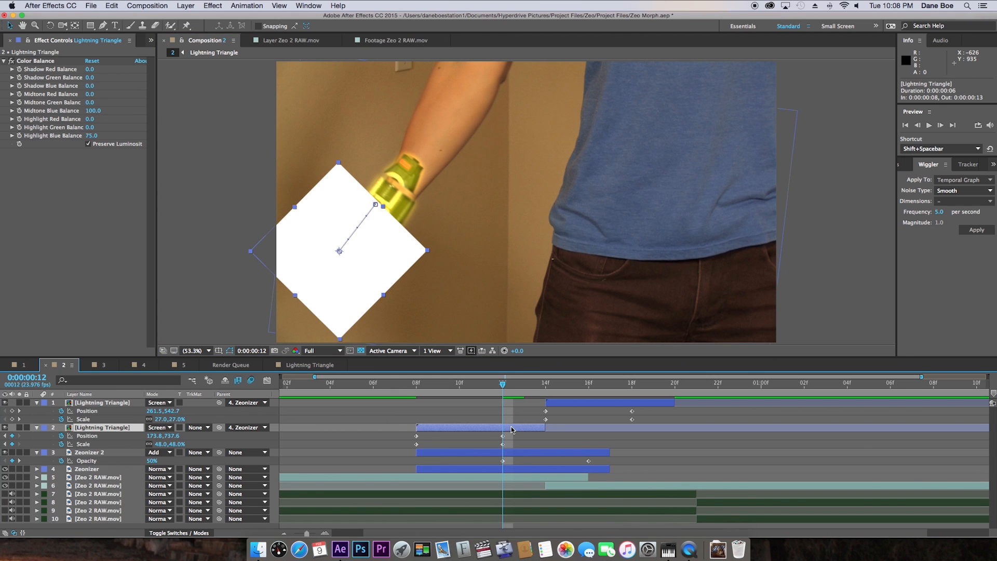
click(485, 385)
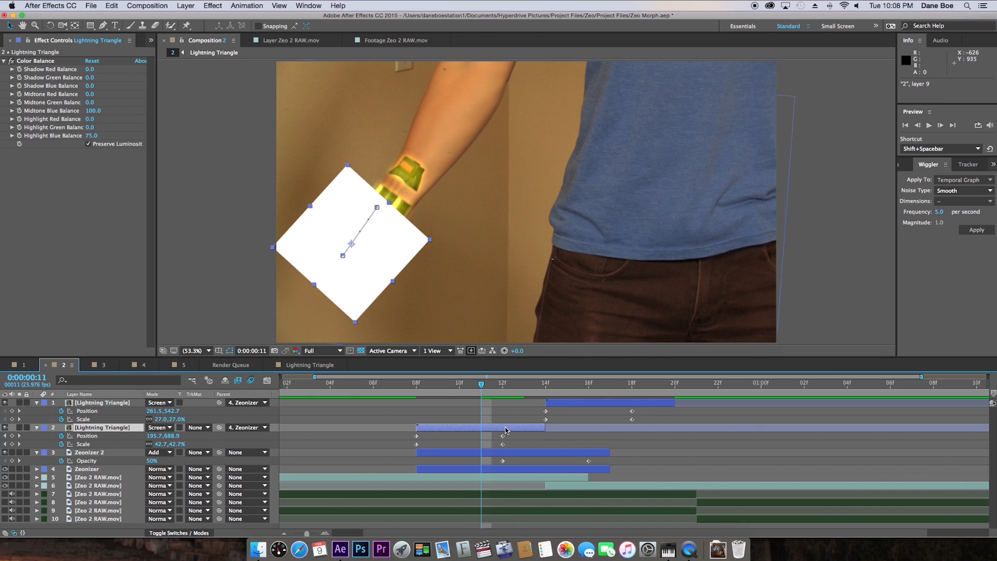
double_click(506, 430)
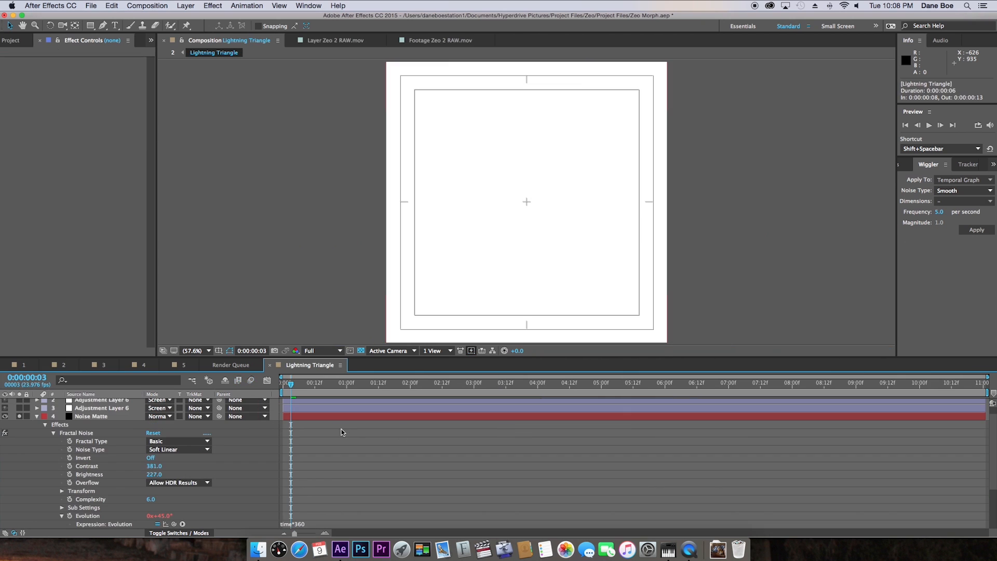
Step: Keyframe Noise Matte's Fractal Noise brightness from 227 at frame 3 to -205 at frame 6
click(107, 417)
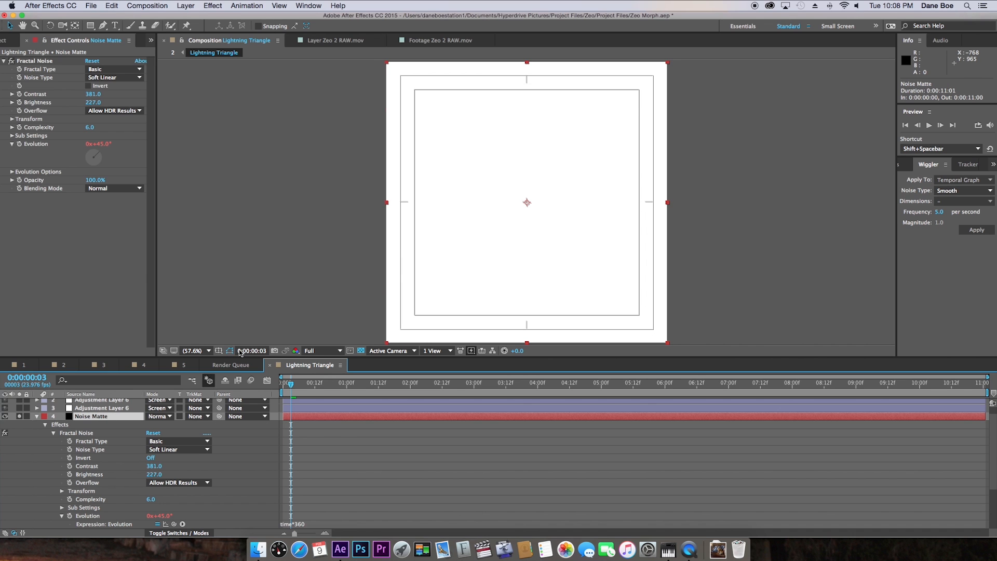
click(19, 103)
key(Page_Down)
key(Page_Down)
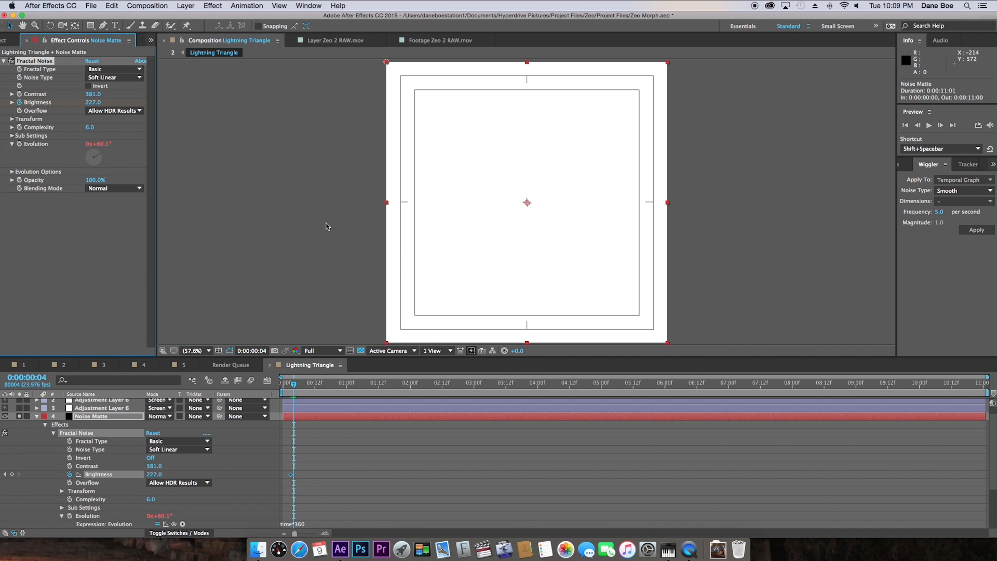
key(Page_Down)
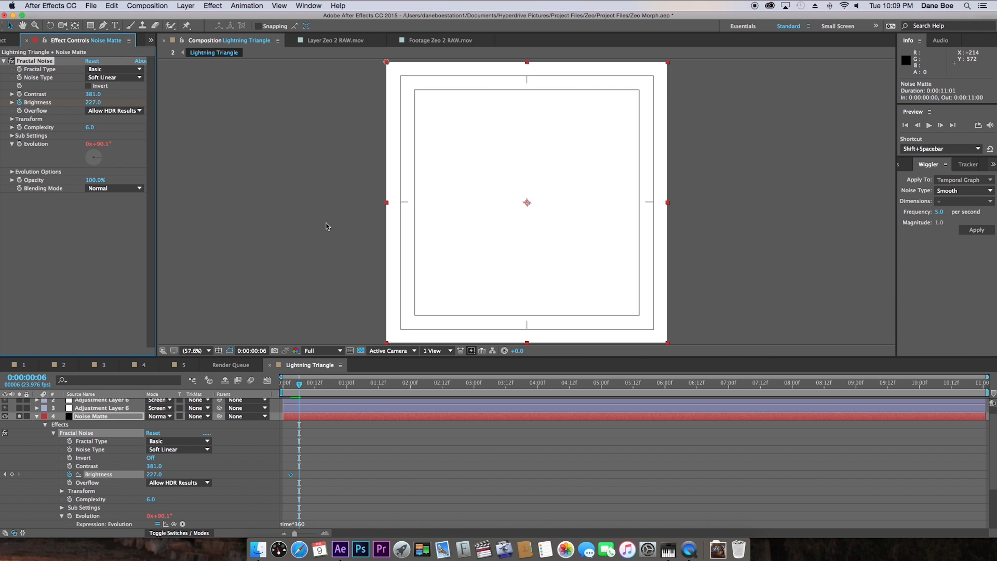
drag(93, 103, 36, 107)
drag(96, 104, 2, 101)
drag(91, 103, 42, 104)
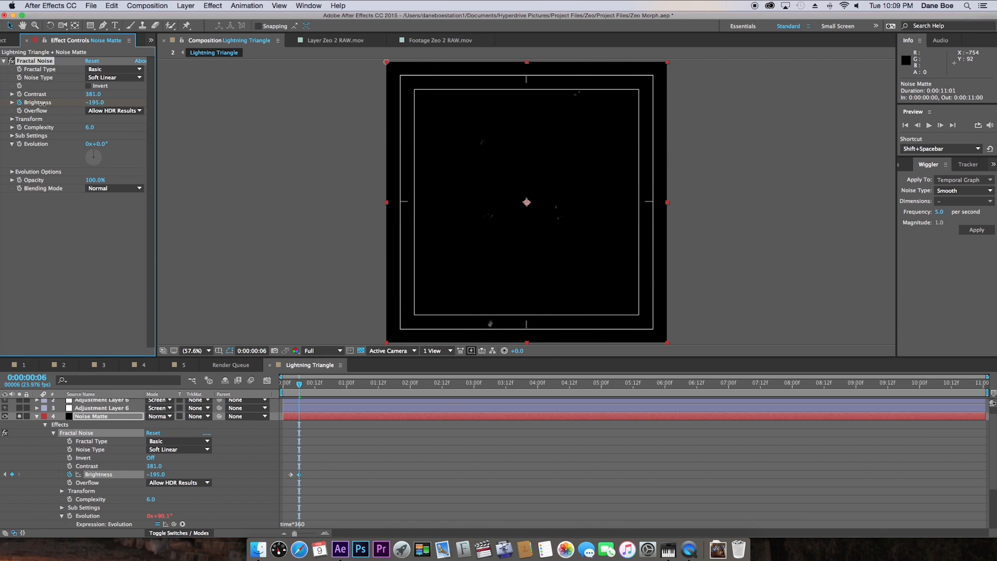
Step: Apply Fast Blur to Noise Matte with a blurriness of 28 and Repeat Edge Pixels enabled
click(214, 6)
mouse_move(244, 108)
mouse_move(216, 71)
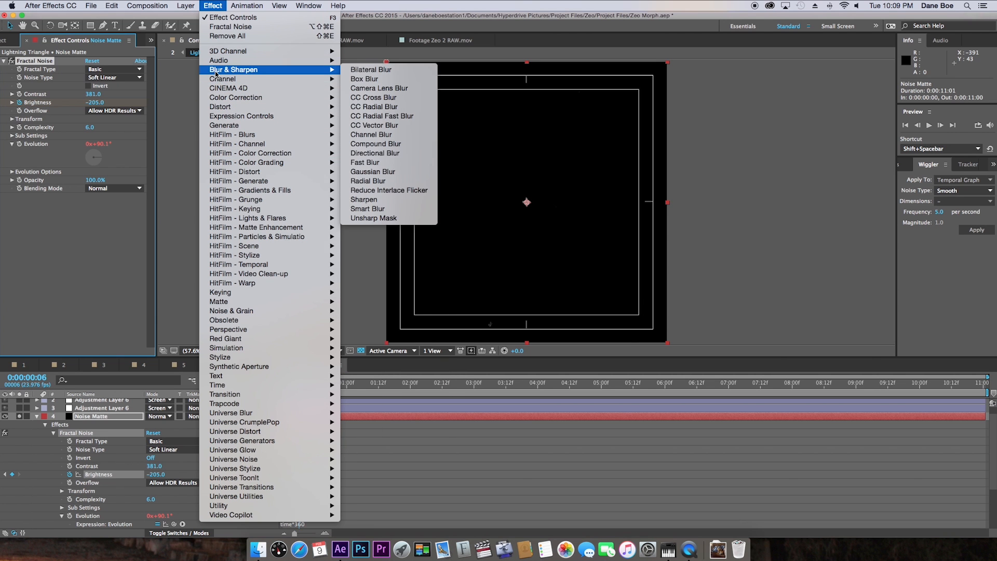
click(367, 165)
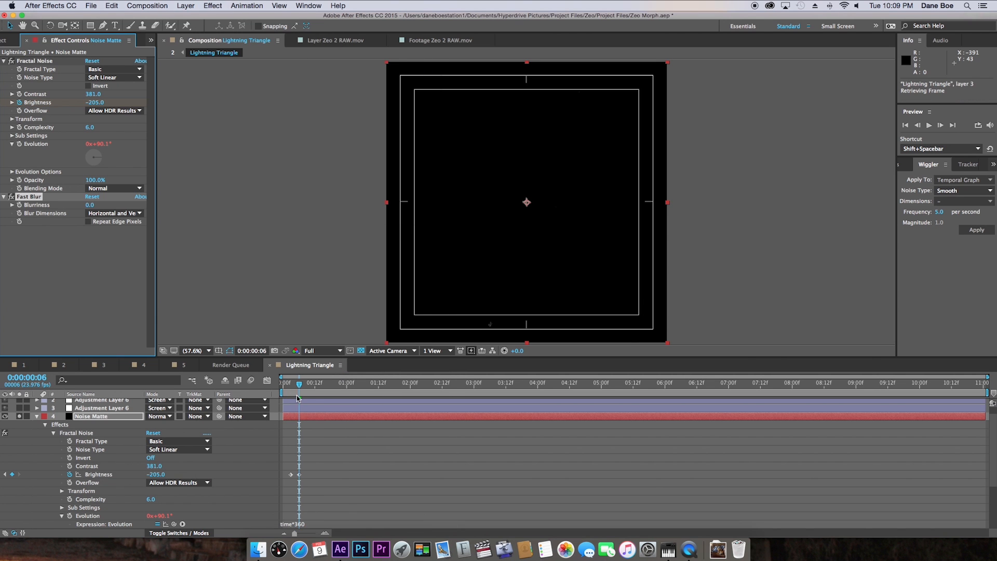
drag(297, 385, 295, 386)
drag(89, 205, 103, 205)
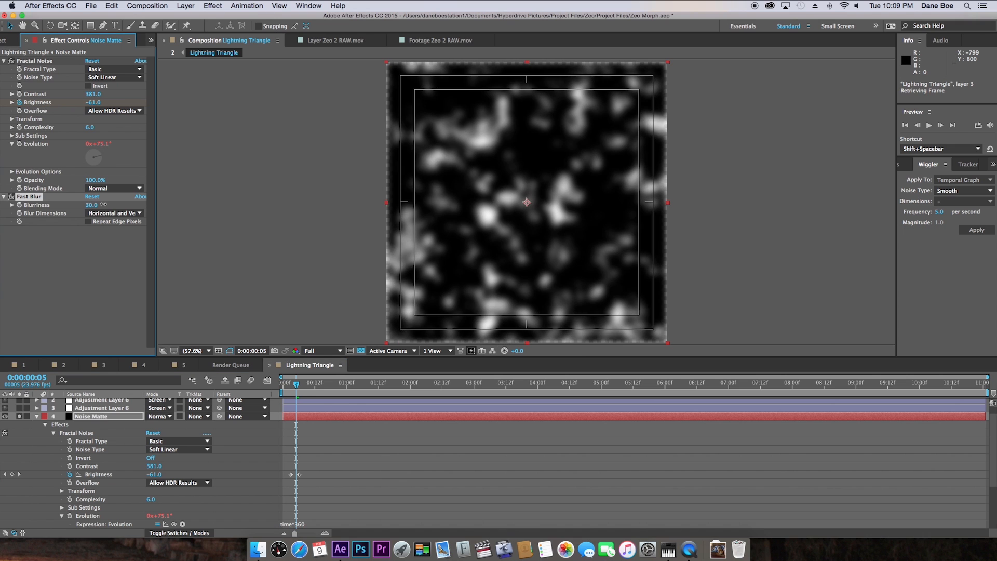
click(89, 222)
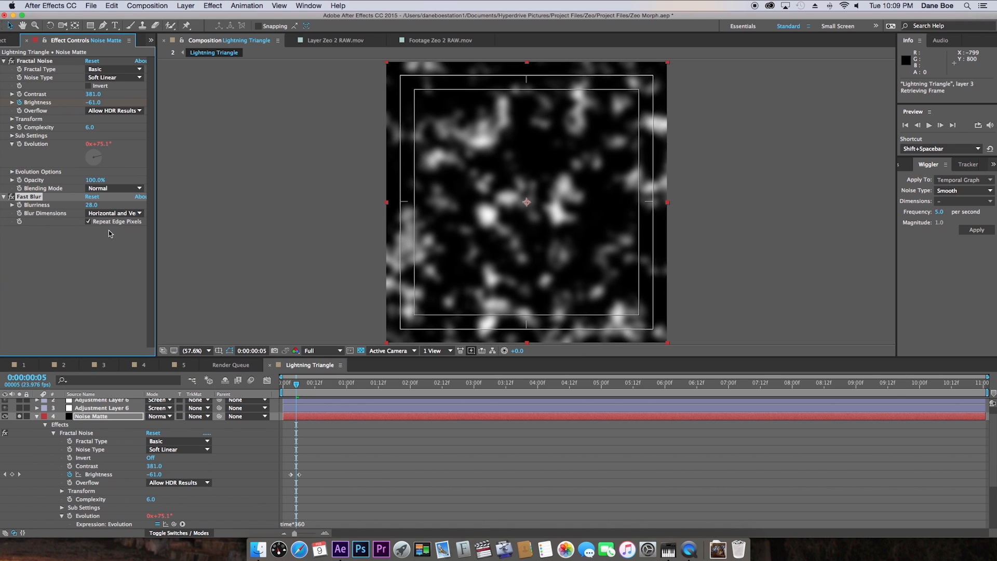
Step: Apply Easy Ease to the Brightness keyframe at frame 6
key(Page_Up)
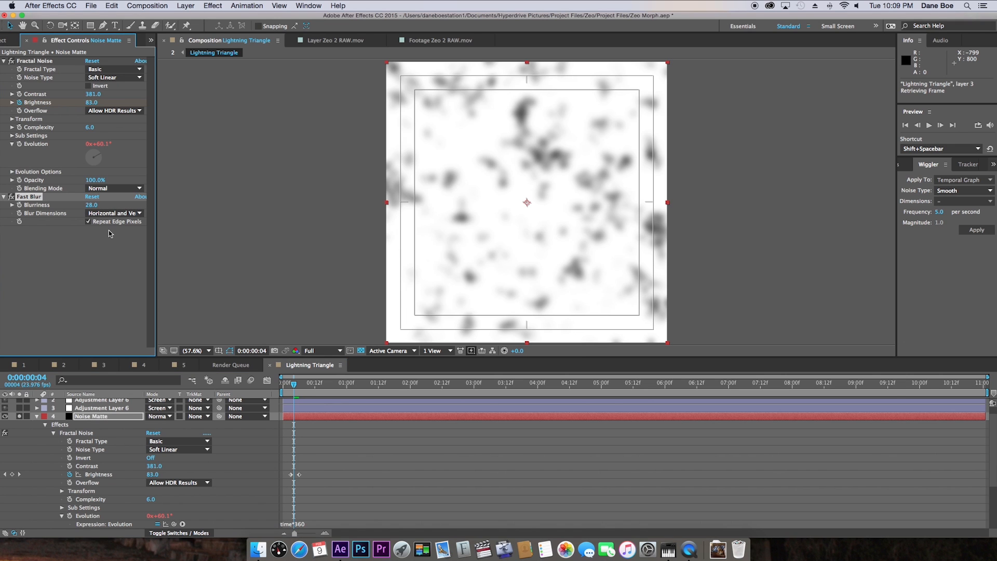
click(300, 475)
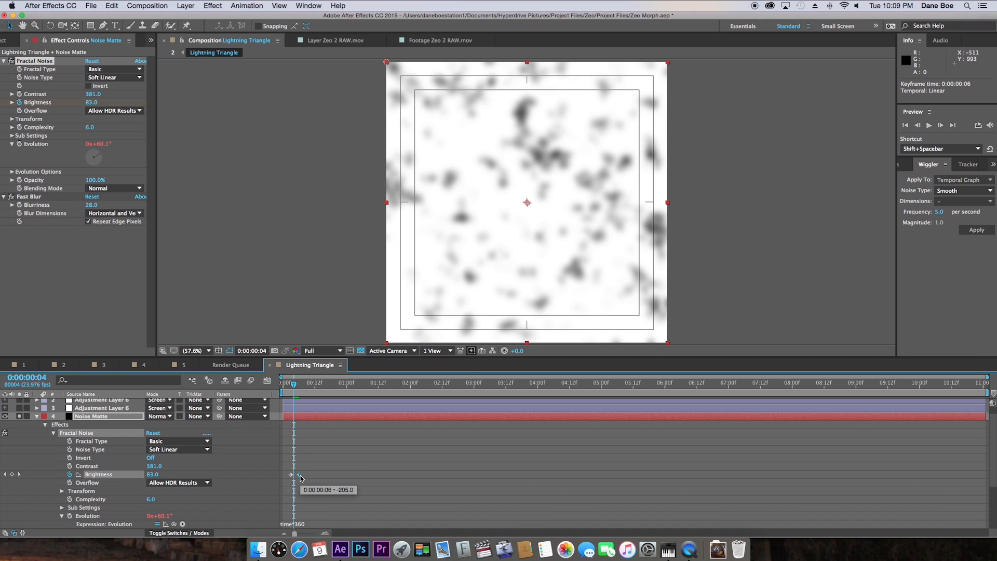
key(F9)
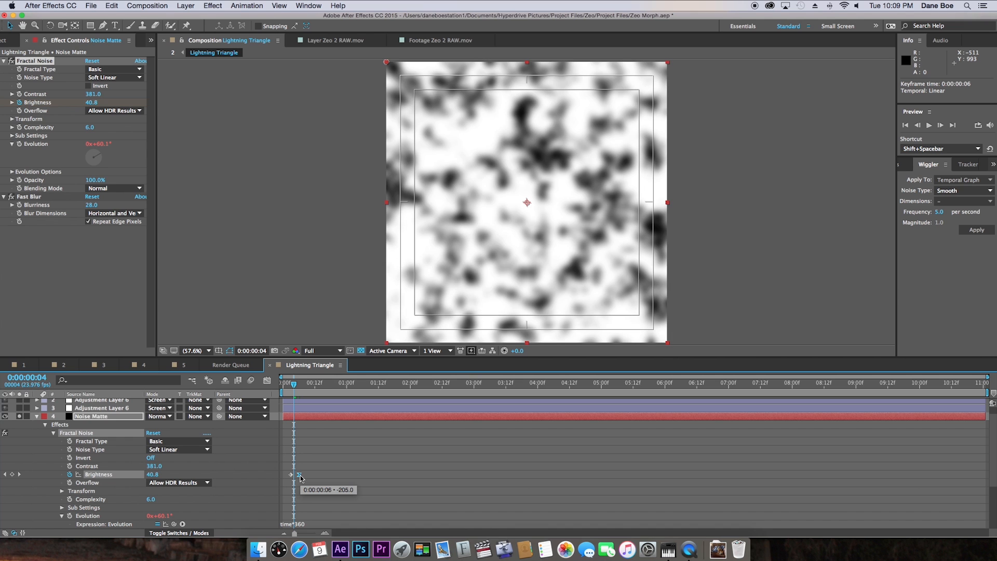
Step: Unsolo Noise Matte, turn off the transparency grid, and set the Lightning layer's track matte to Luma Matte "Noise Matte"
click(18, 416)
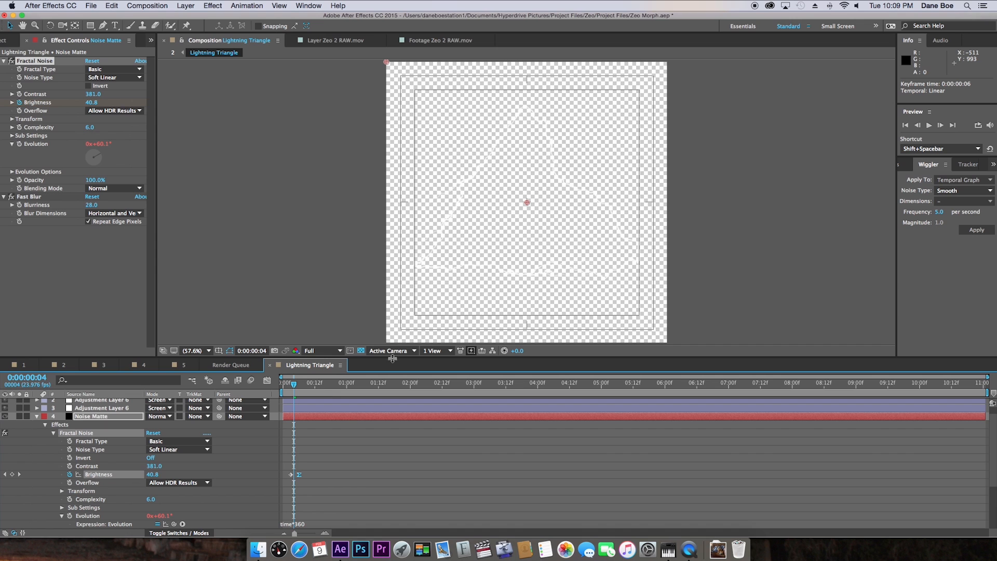
click(361, 351)
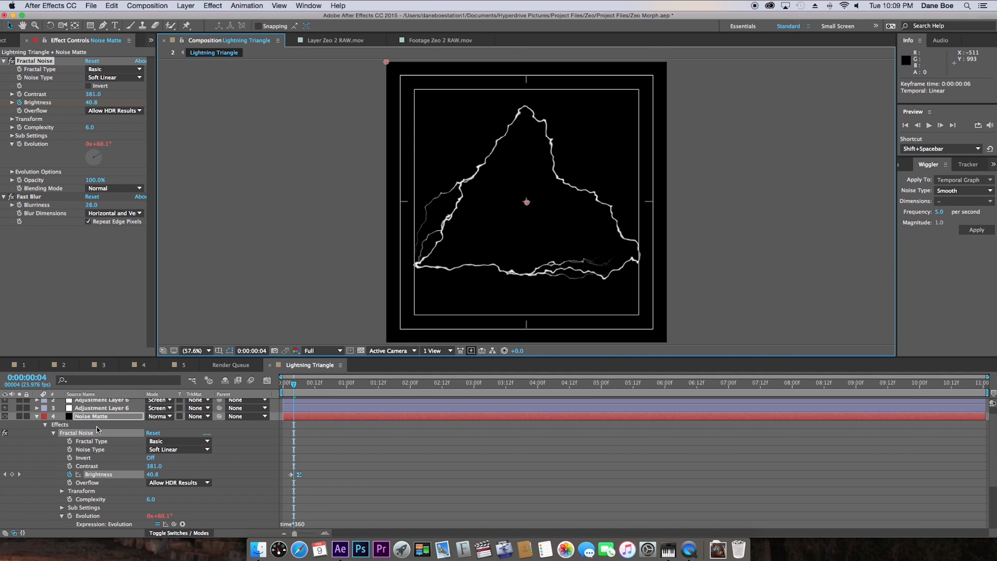
click(37, 416)
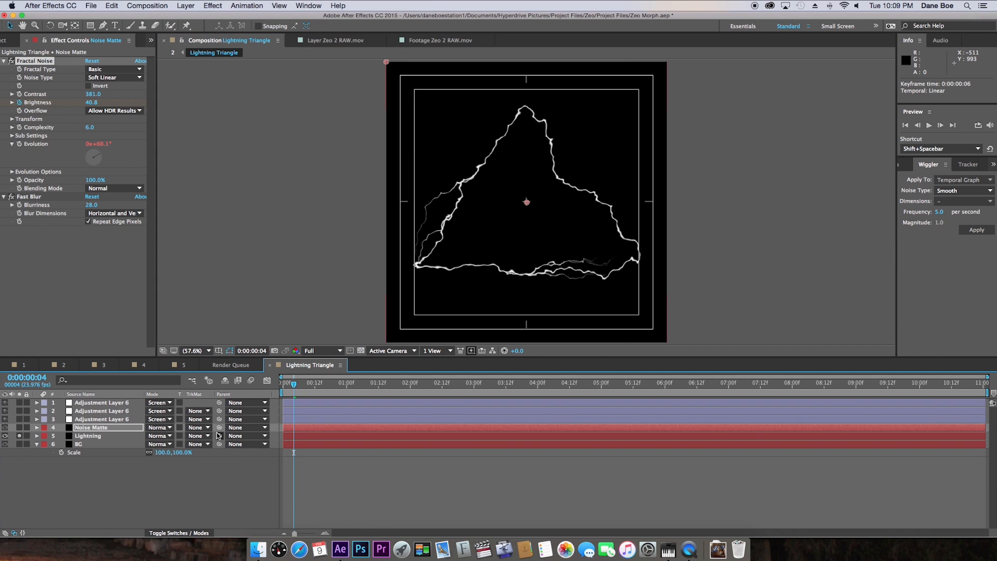
click(93, 436)
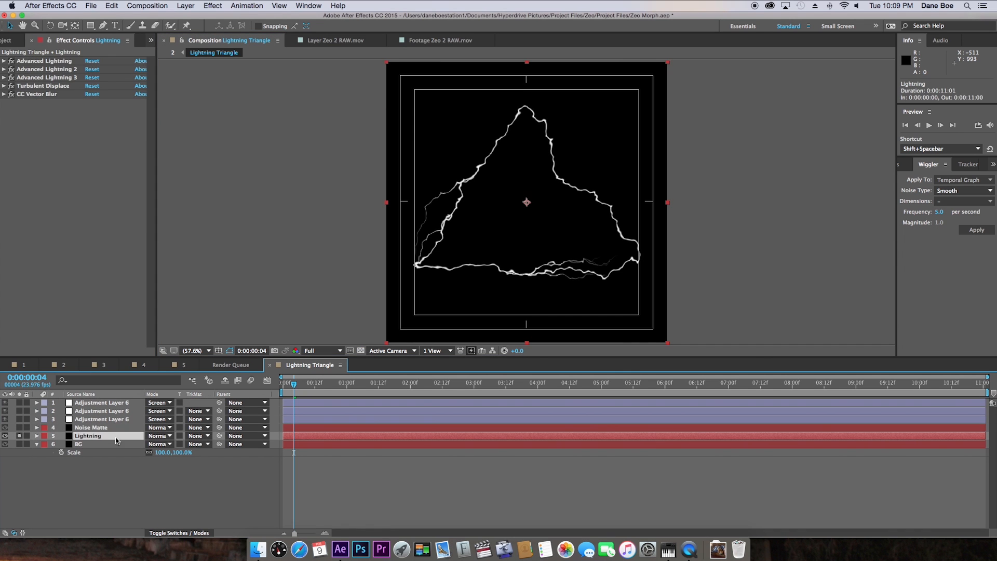
click(198, 436)
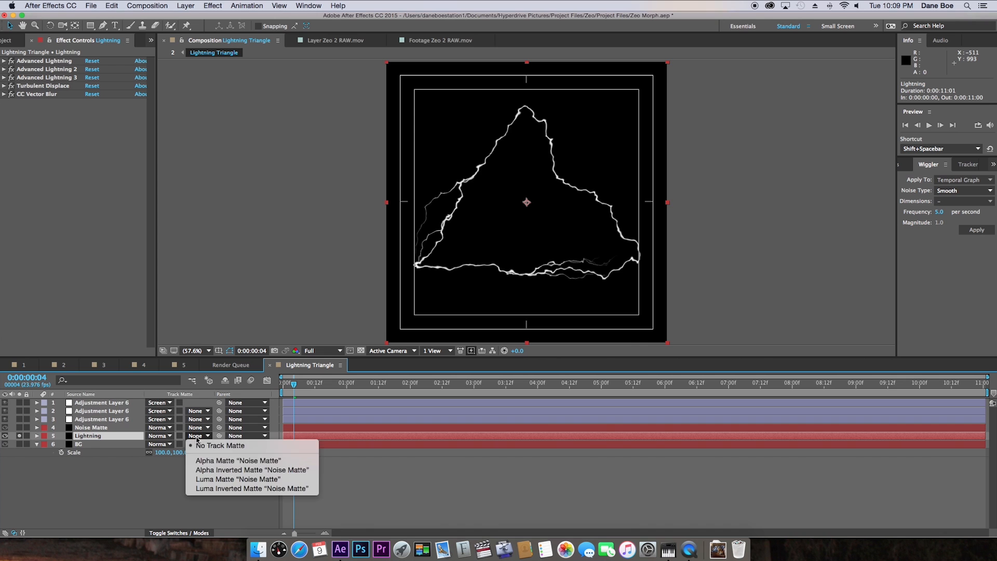
click(233, 479)
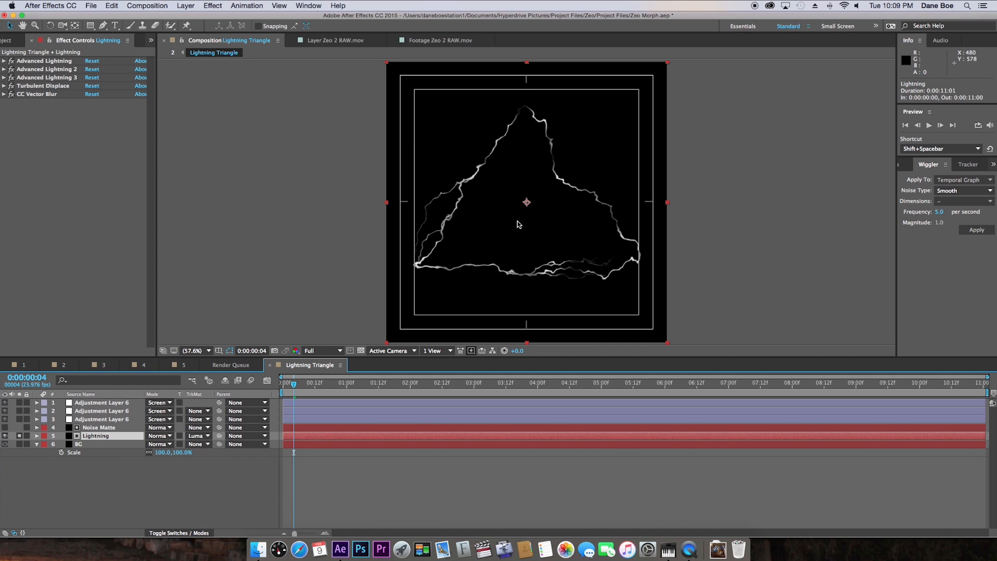
Step: Toggle Noise Matte's visibility on and off and compare the matted lightning at frames 4 and 5
click(5, 428)
click(5, 427)
key(Page_Down)
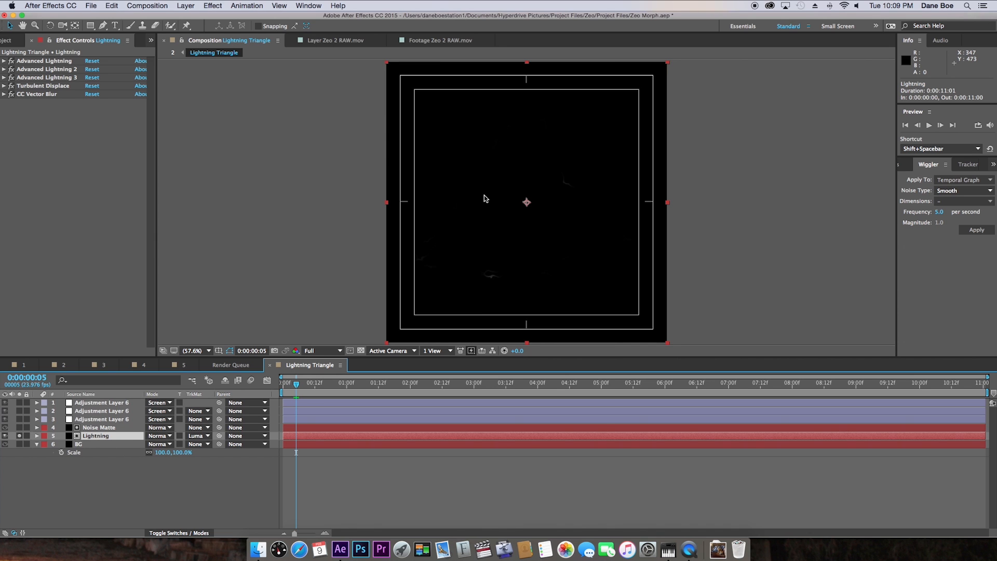
key(Page_Up)
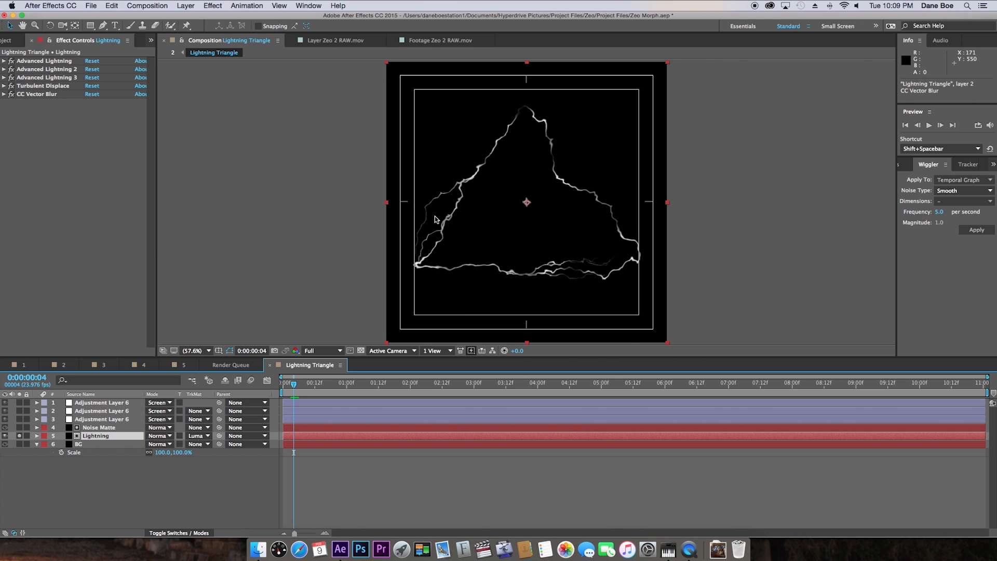
Step: Try moving the last Brightness keyframe to 0:00:02:01, and preview the slower break-up with Noise Matte soloed and unsoloed
click(362, 427)
key(u)
drag(298, 444, 411, 450)
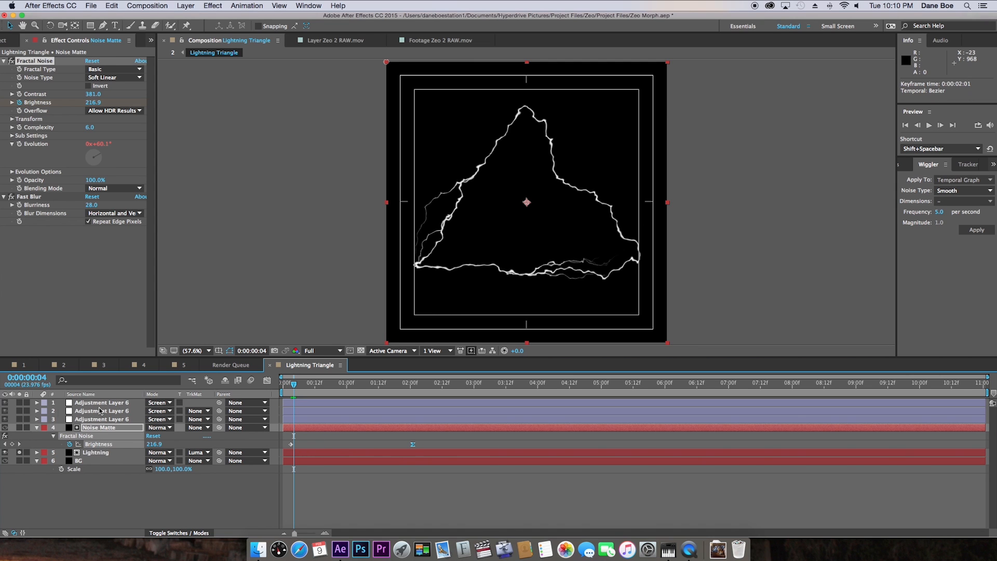
click(19, 427)
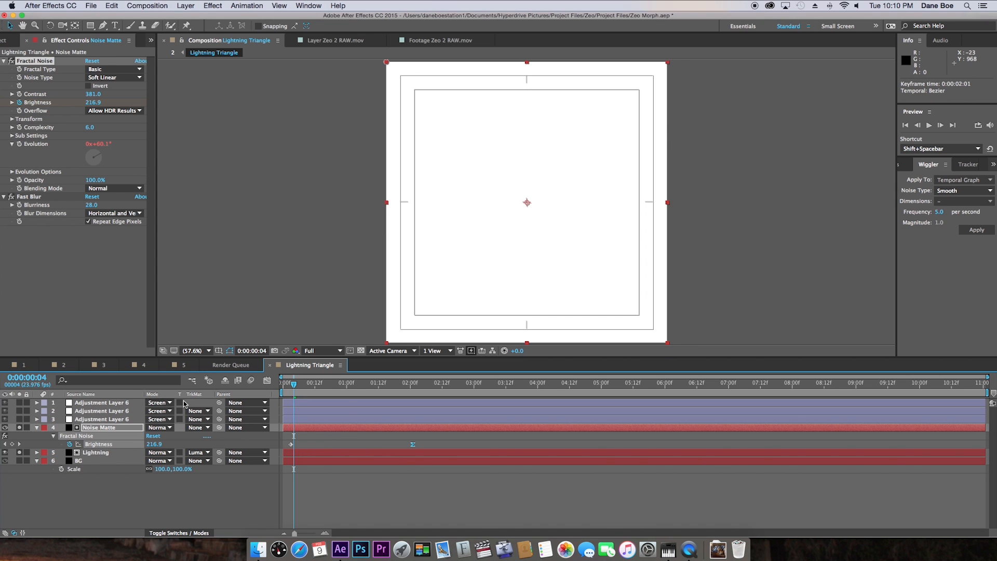
drag(302, 390, 306, 410)
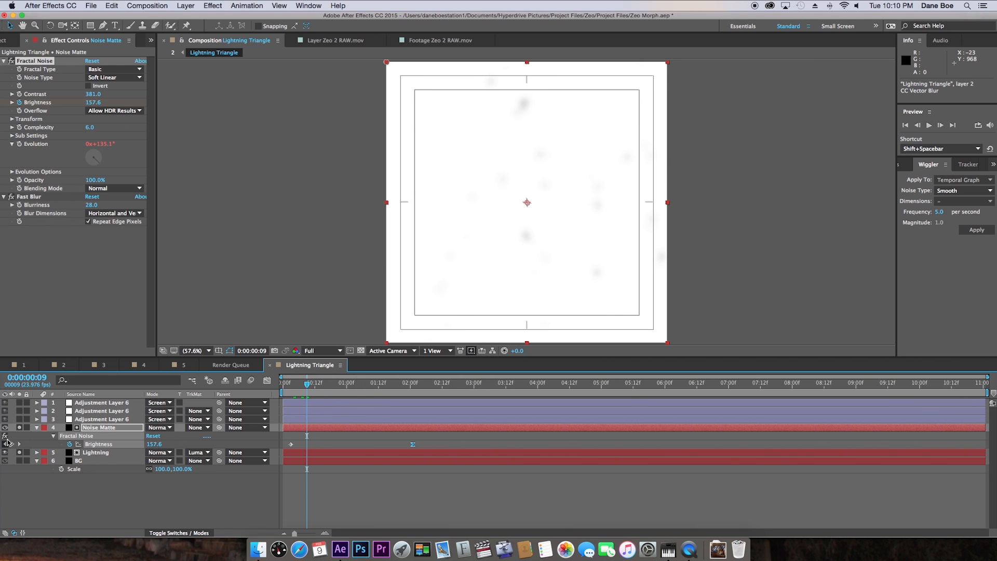
click(19, 427)
click(310, 389)
drag(317, 388, 365, 392)
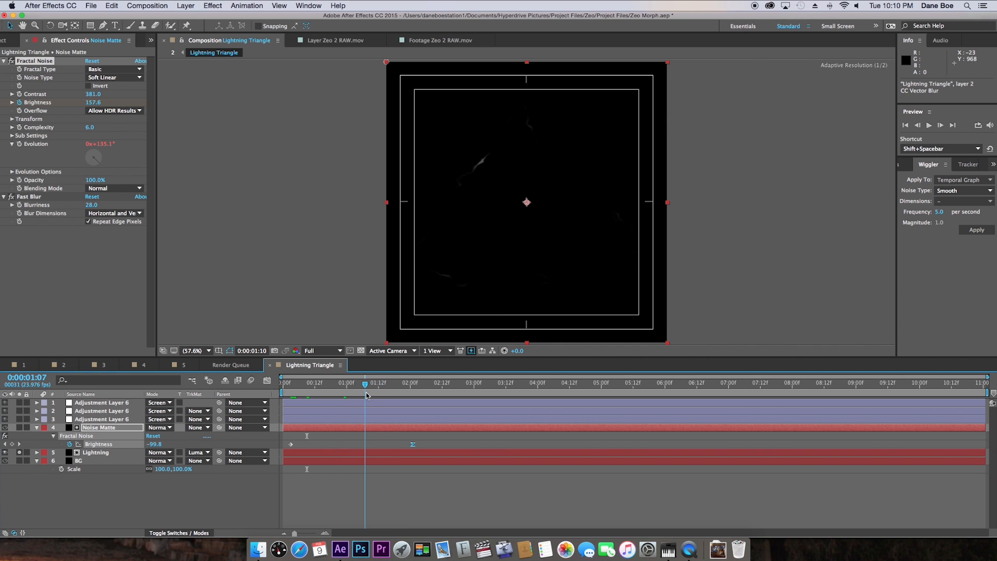
Step: Move the last Brightness keyframe of Noise Matte to about frame 8, and check the lightning at frame 5
drag(413, 449, 304, 451)
click(299, 387)
drag(299, 385, 296, 385)
click(125, 425)
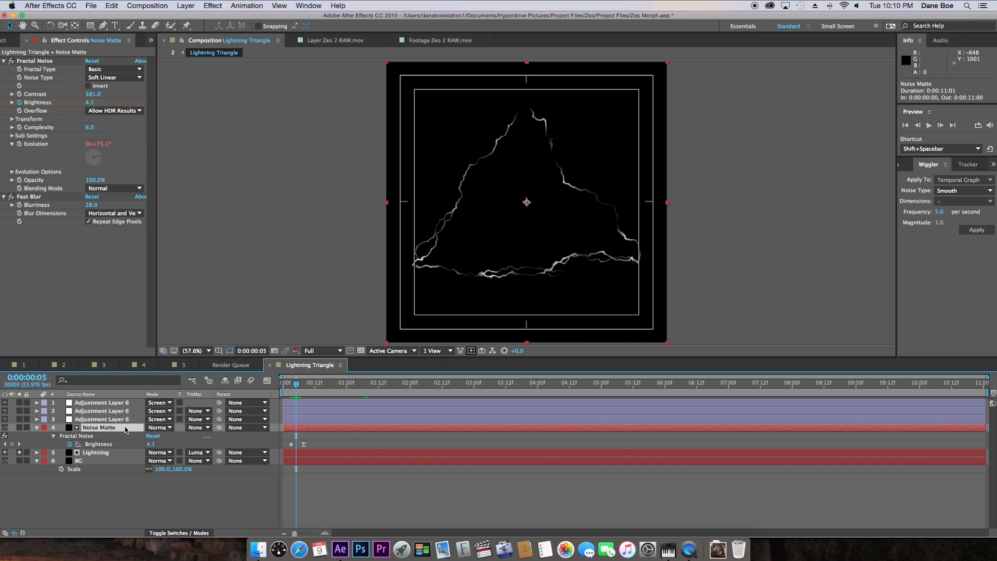
click(115, 453)
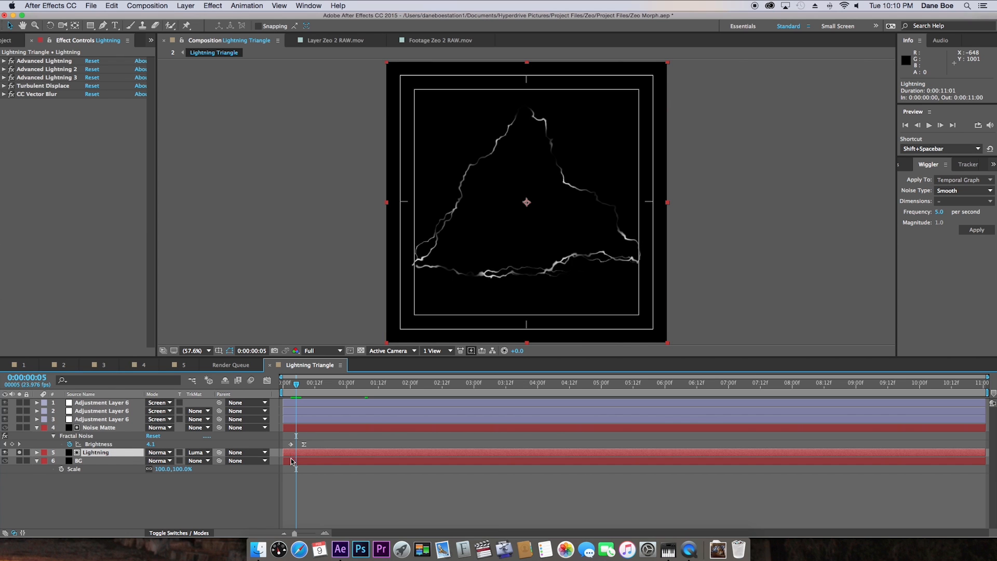
click(99, 427)
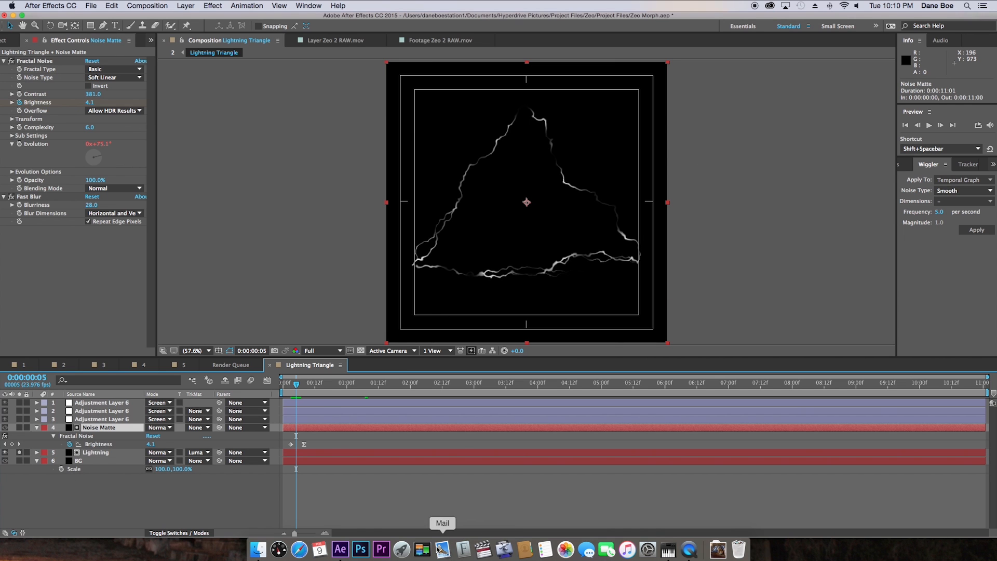
Step: Switch to composition 2 and check the matted lightning triangles at frames 13 and 14
click(335, 440)
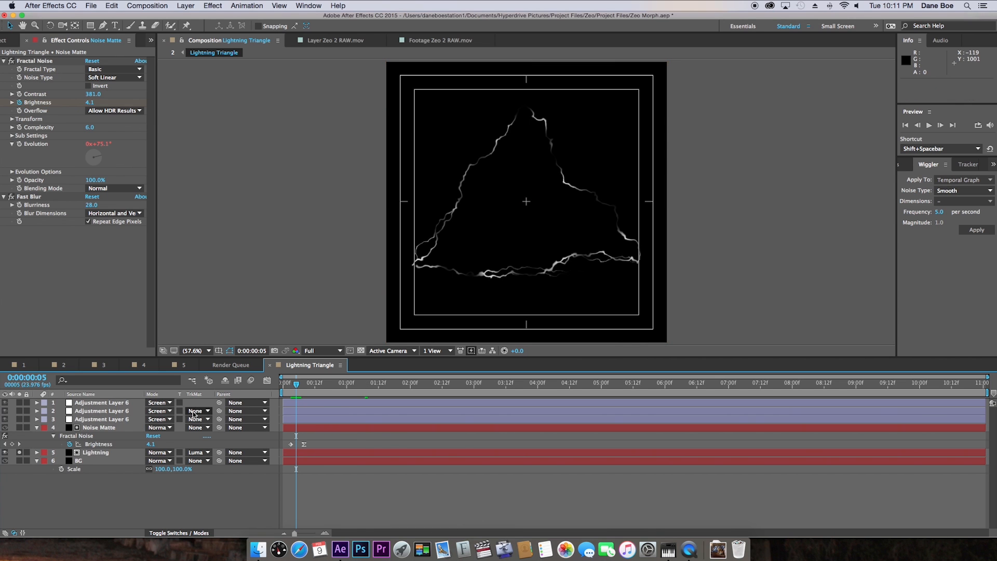
click(60, 365)
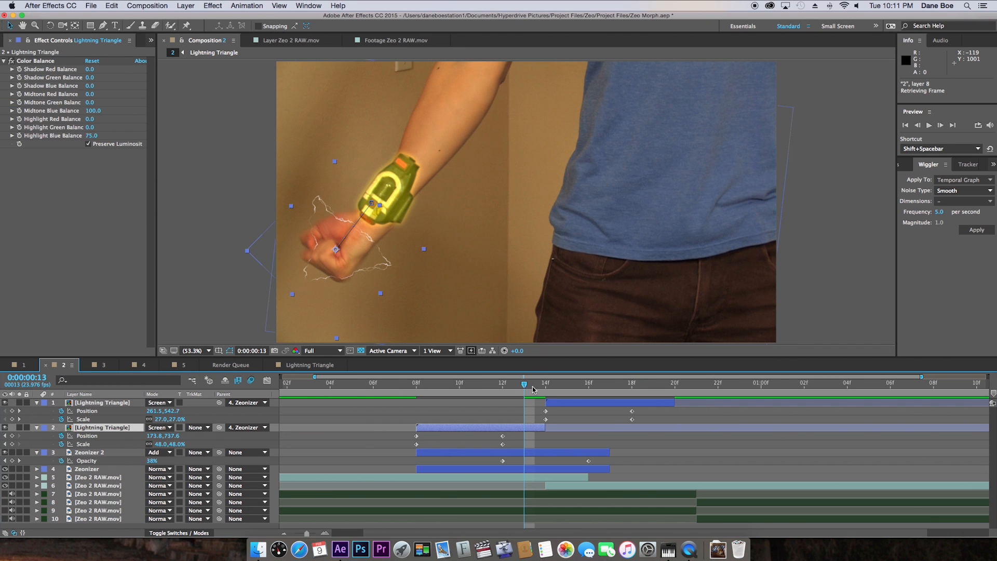
drag(525, 387, 544, 388)
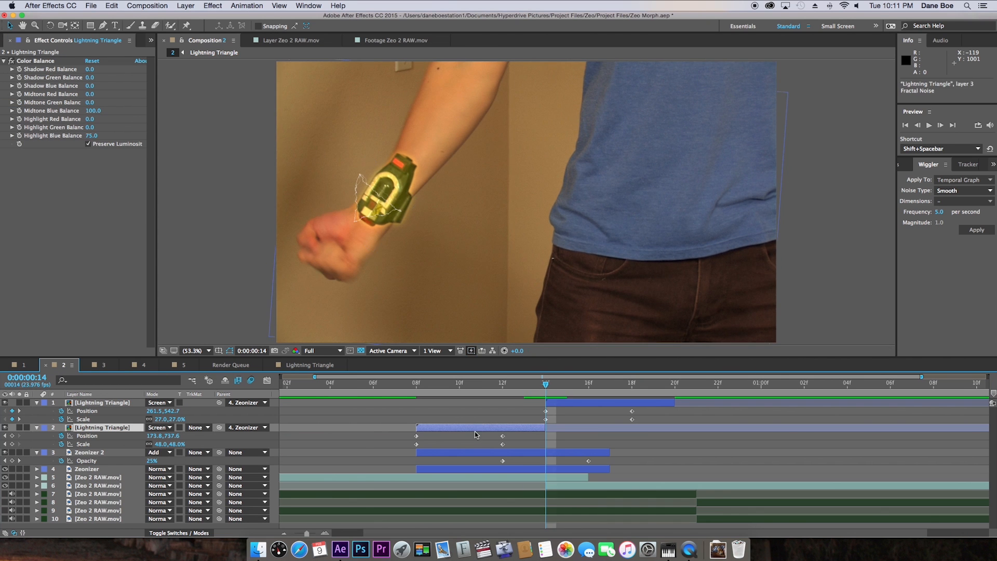
click(532, 387)
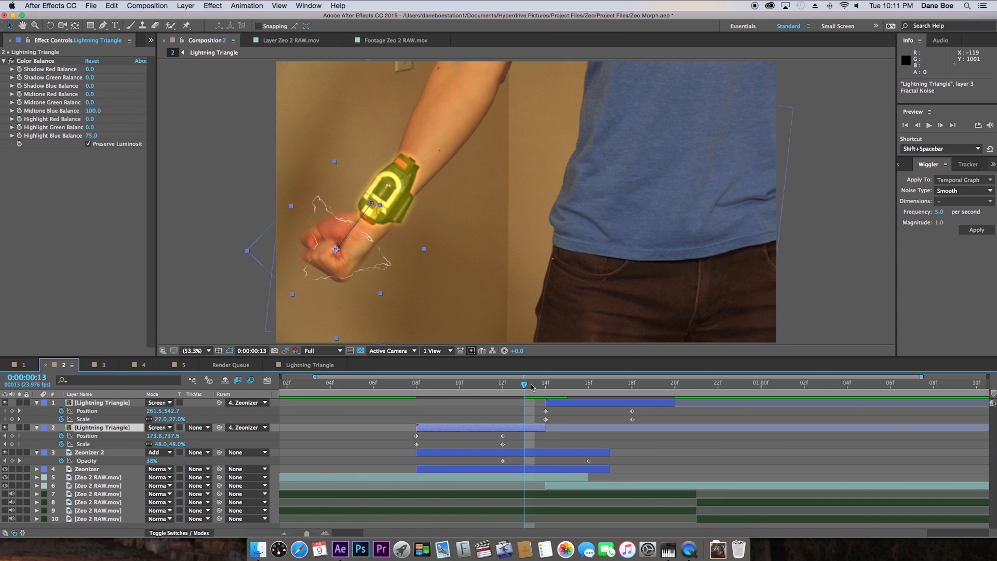
Step: In the Lightning Triangle comp, move Noise Matte's last Brightness keyframe to 0:00:00:07, and check frame 5 with the matte shown and hidden
double_click(503, 428)
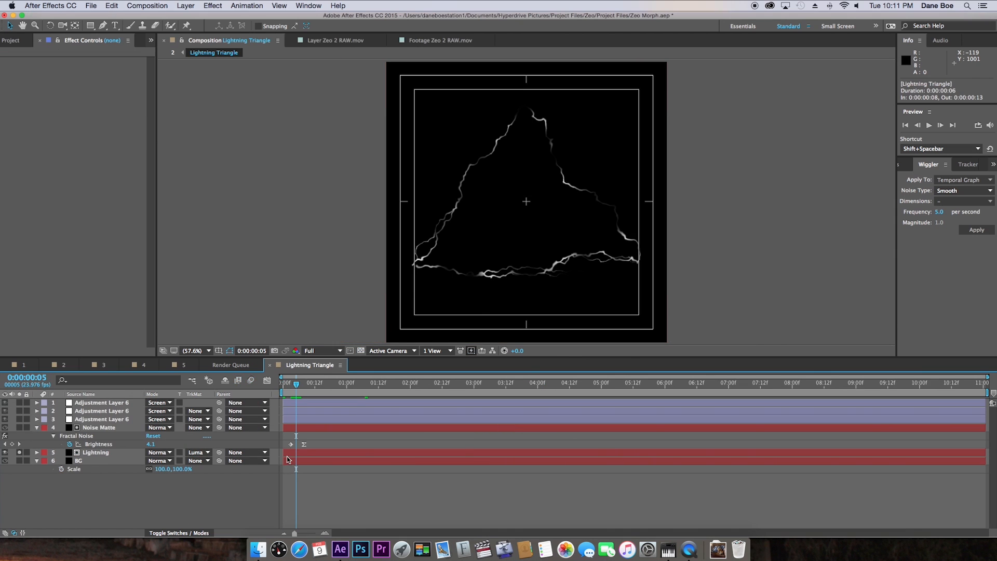
drag(303, 443, 301, 444)
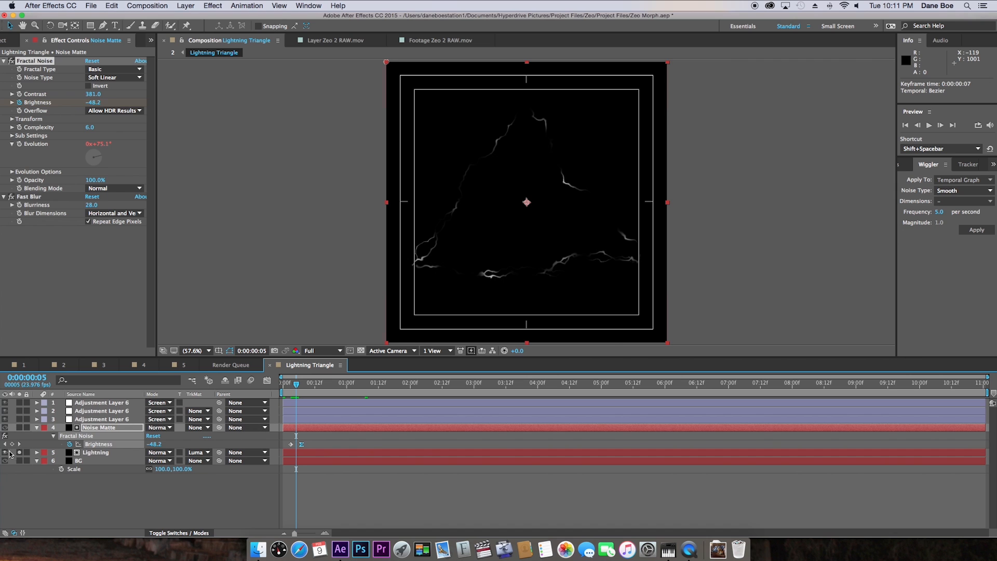
click(5, 427)
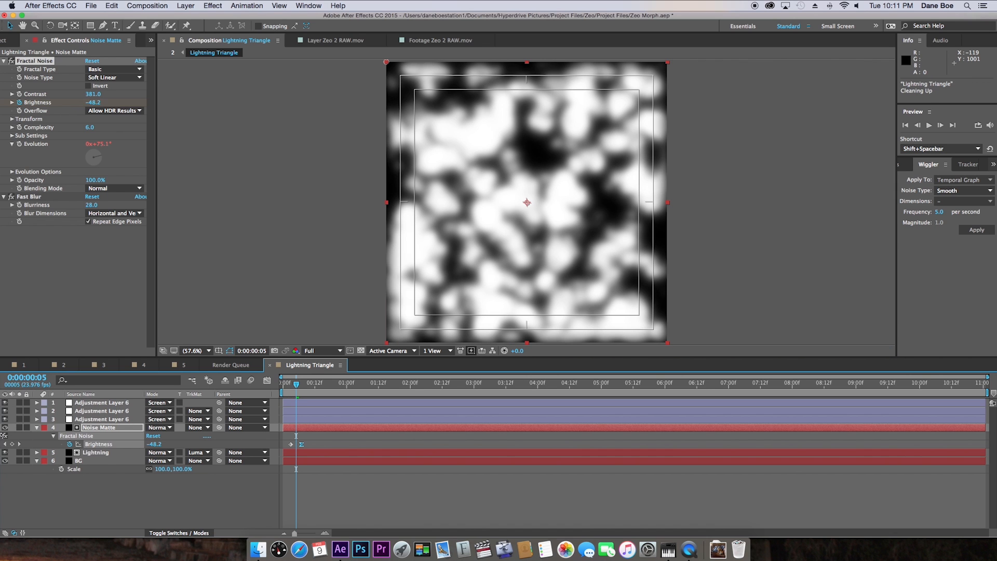
click(5, 428)
Step: Return to composition 2, shift the topmost Lightning Triangle layer to start at 0:00:00:16, and preview its dissolve
click(164, 507)
key(Tab)
click(118, 508)
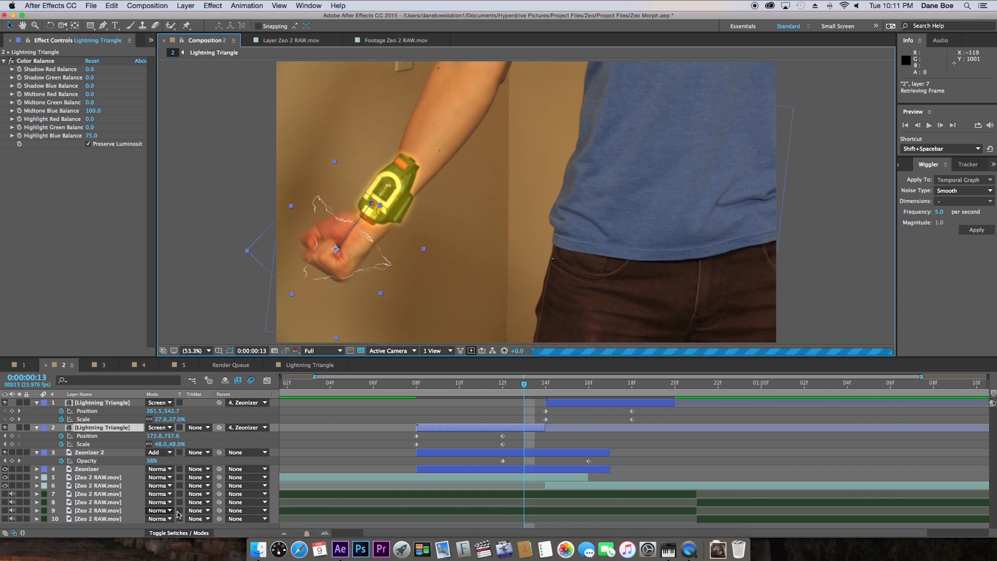
drag(524, 387, 607, 401)
scroll(599, 400, right, 3)
click(486, 384)
click(511, 403)
drag(510, 403, 590, 401)
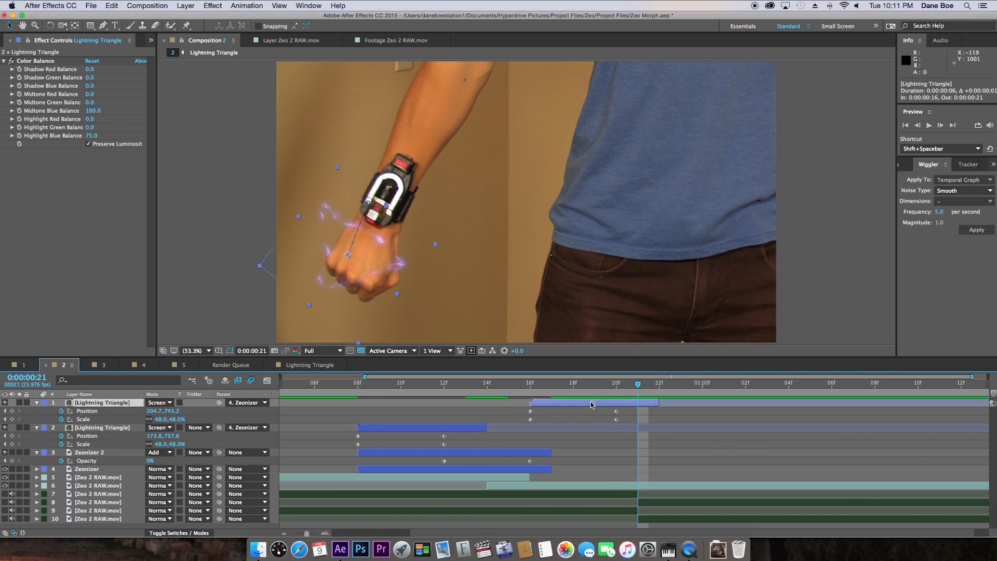
drag(423, 384, 613, 435)
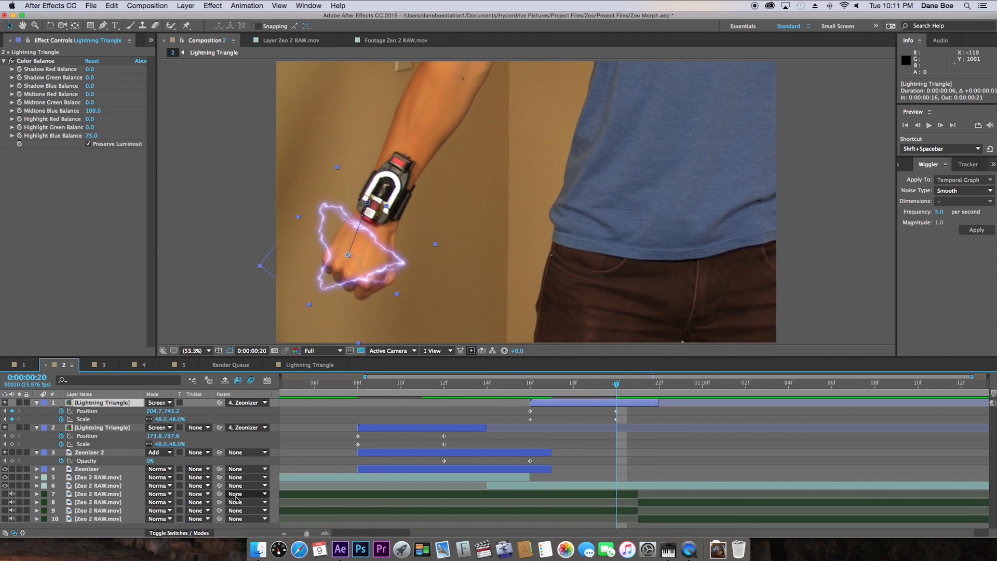
Step: Show the layer switches in place of the modes, and collapse the keyframed properties of both Lightning Triangle layers
click(177, 533)
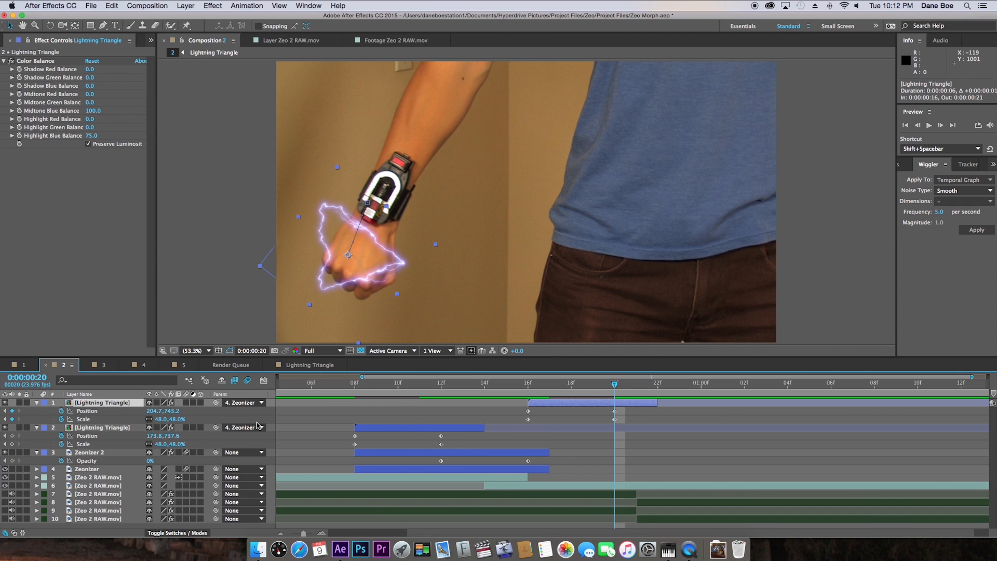
key(u)
click(414, 410)
key(u)
Step: At frame 8, create a 1920 x 1080 solid in blue 0100FF directly above Zeonizer 2
click(403, 419)
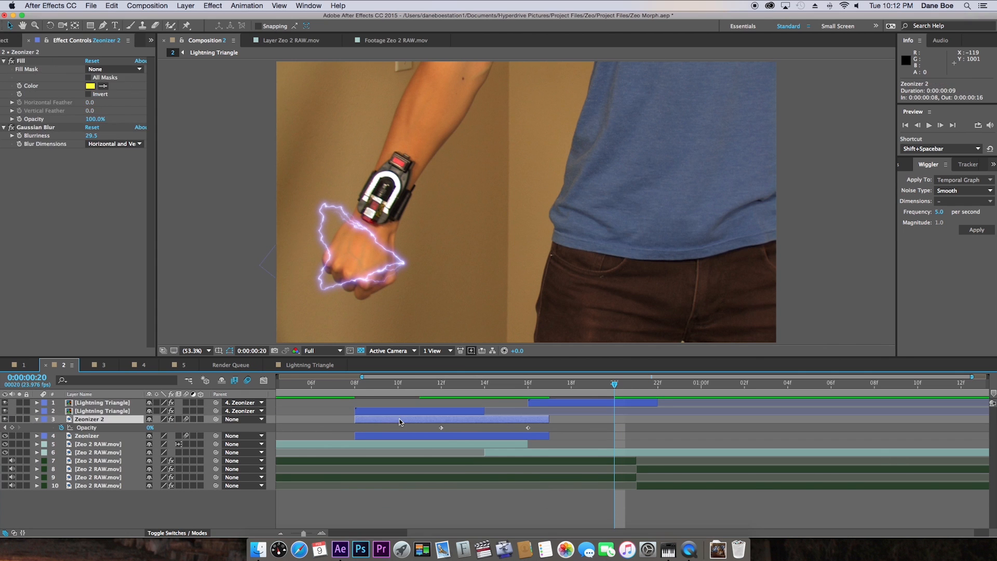
click(356, 389)
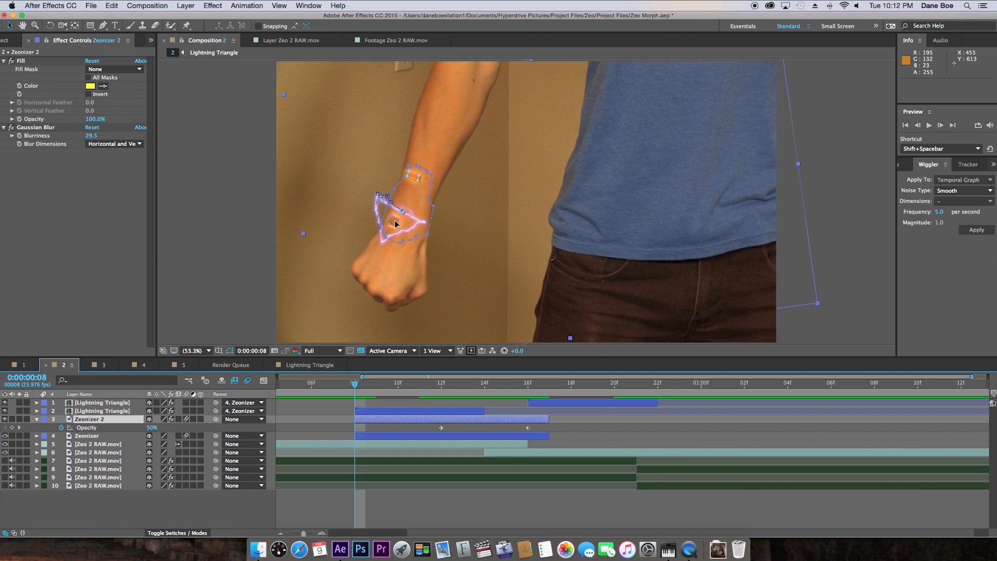
click(180, 6)
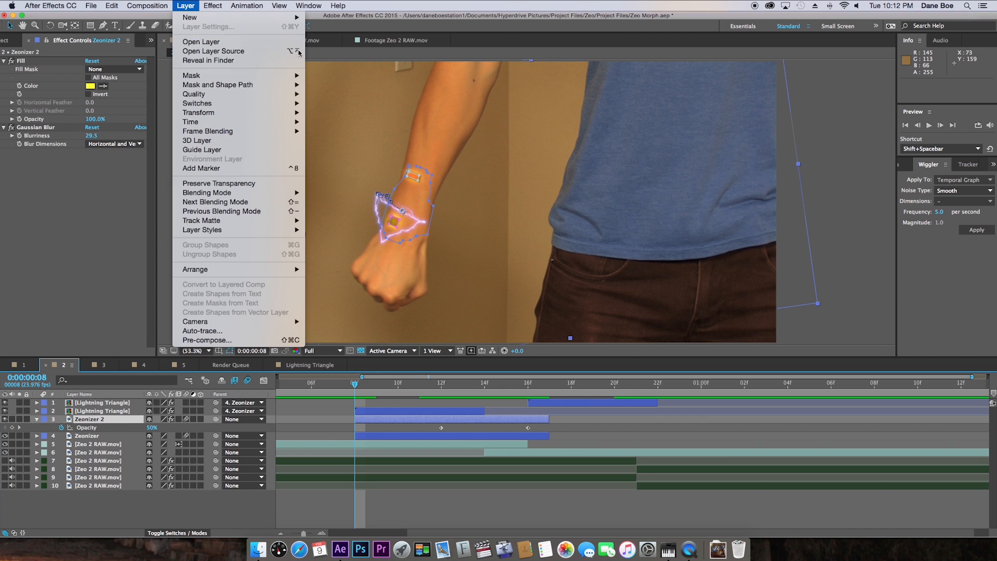
mouse_move(234, 18)
click(379, 32)
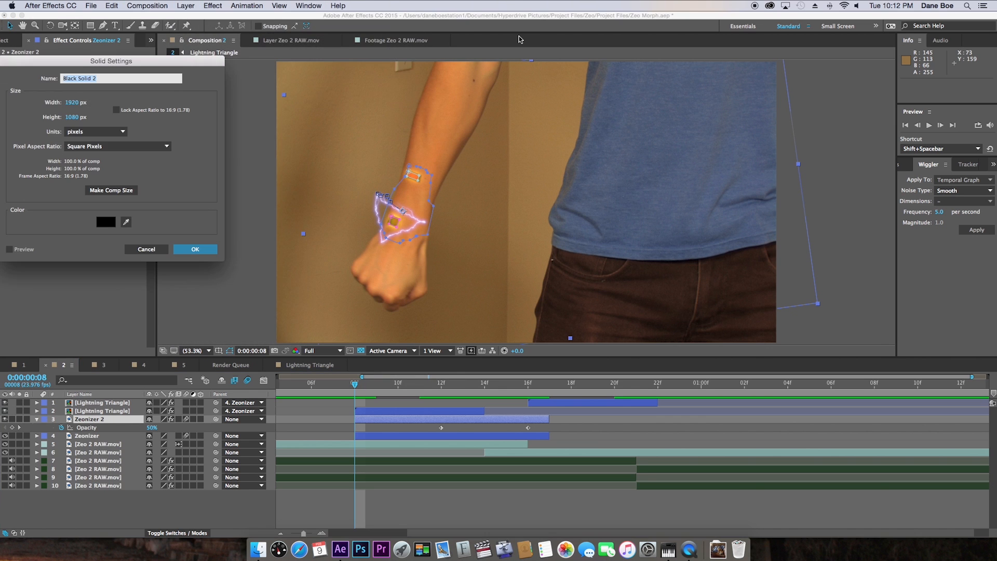
click(106, 222)
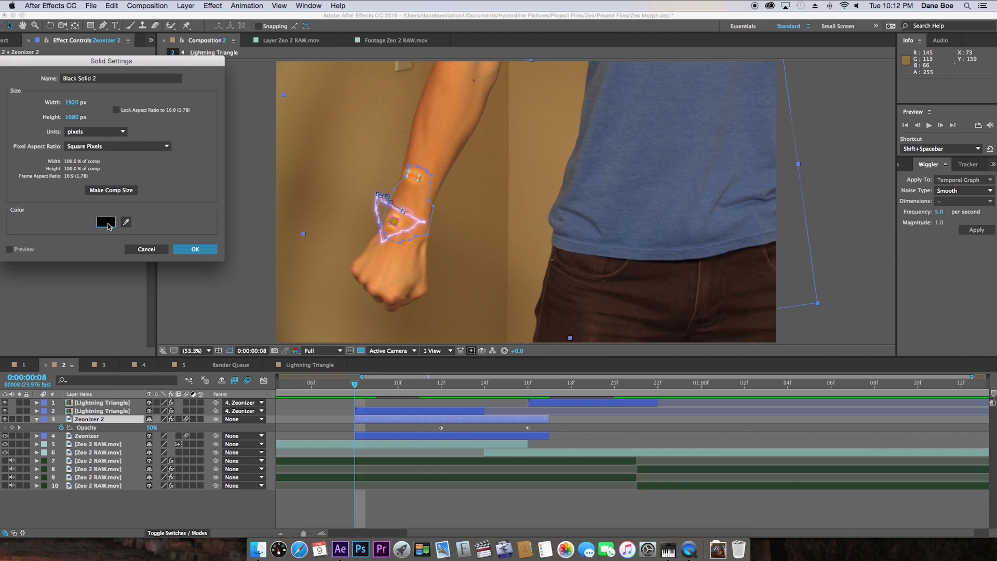
drag(145, 129, 145, 120)
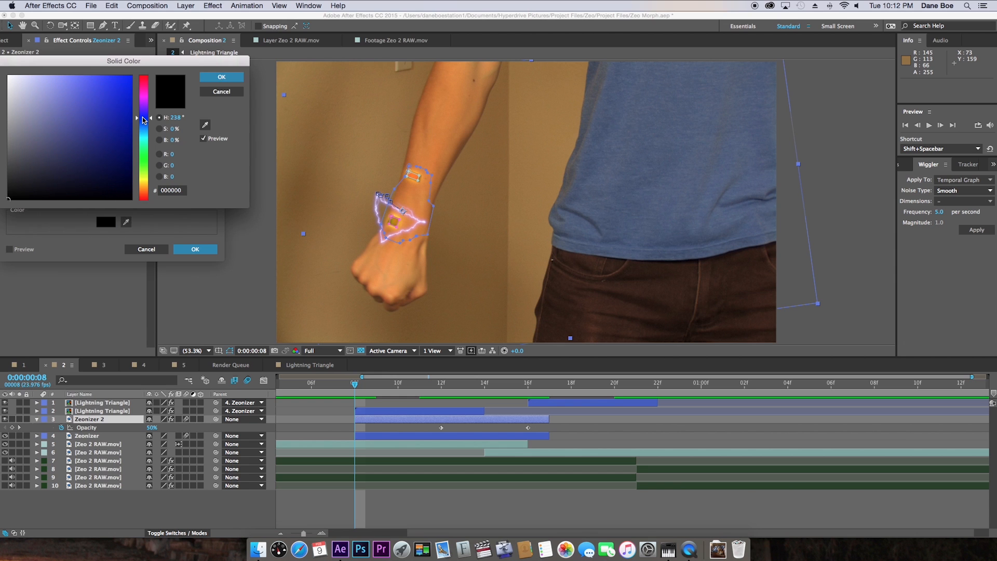
click(132, 76)
click(222, 77)
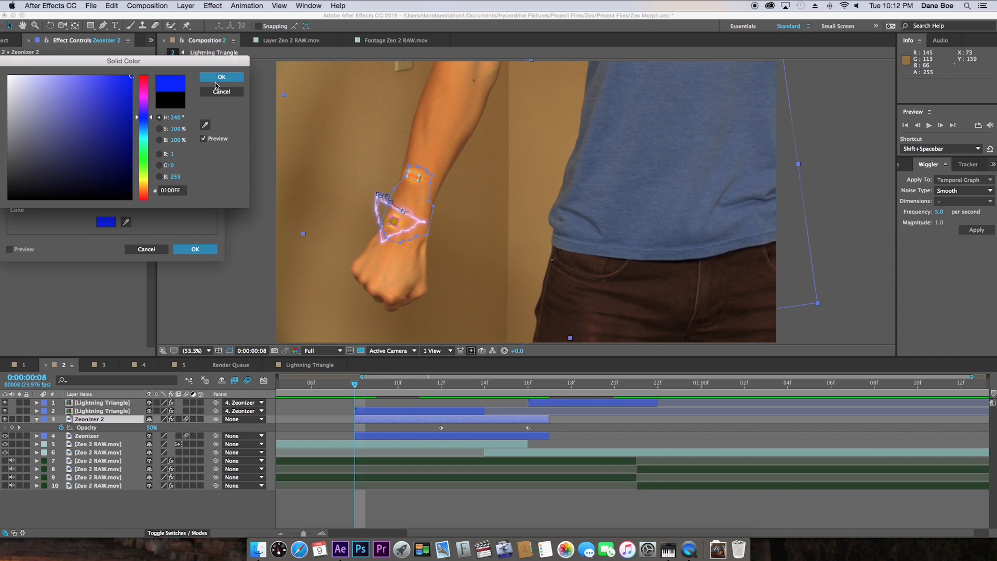
click(196, 249)
Step: Move the blue solid so its centre lies near the wrist device, and parent it to the Zeonizer layer
drag(603, 236, 451, 263)
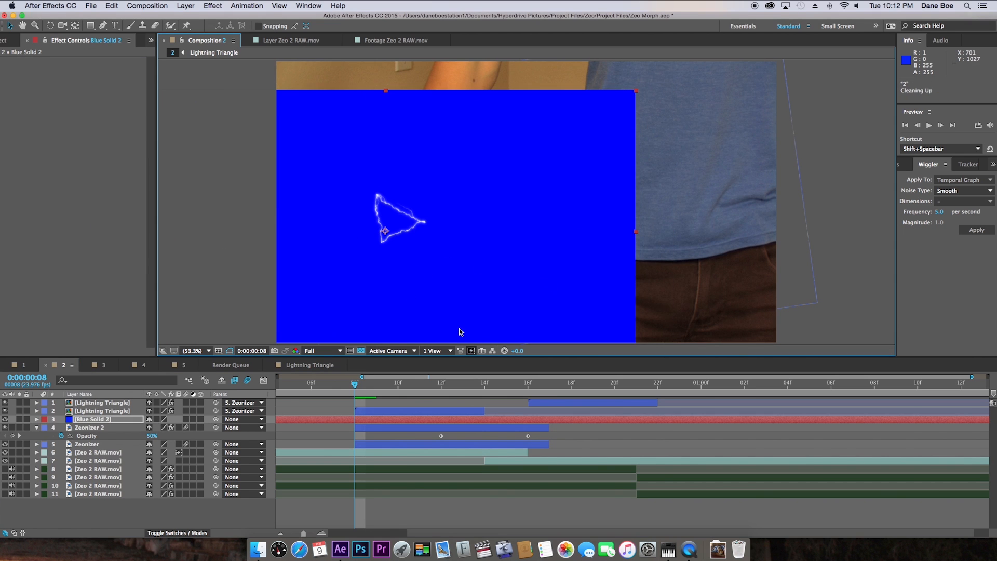
click(156, 532)
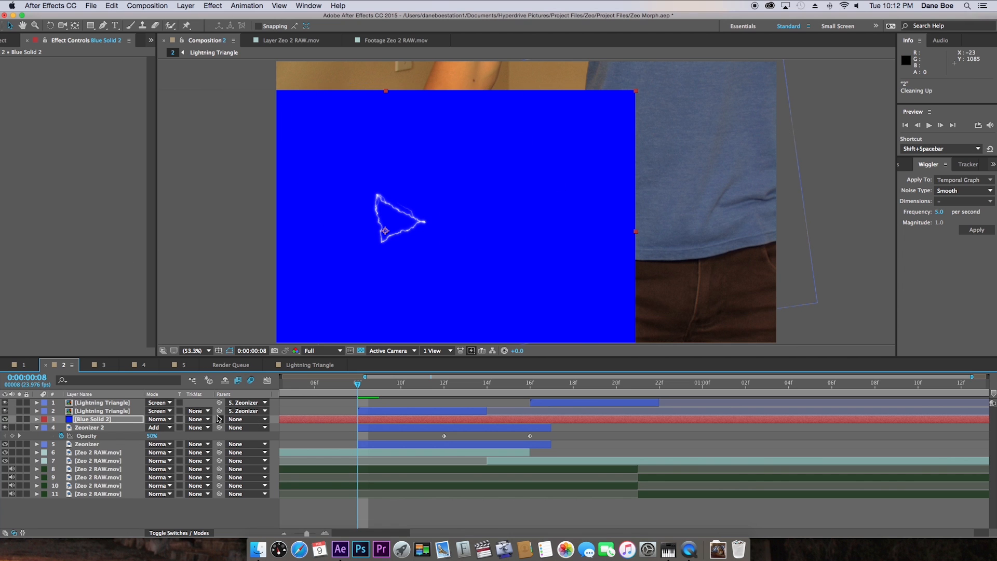
drag(219, 419, 88, 444)
Step: Hide the blue solid to draw a small elliptical mask on it over the yellow patch inside the lightning triangle, and show it again
click(5, 419)
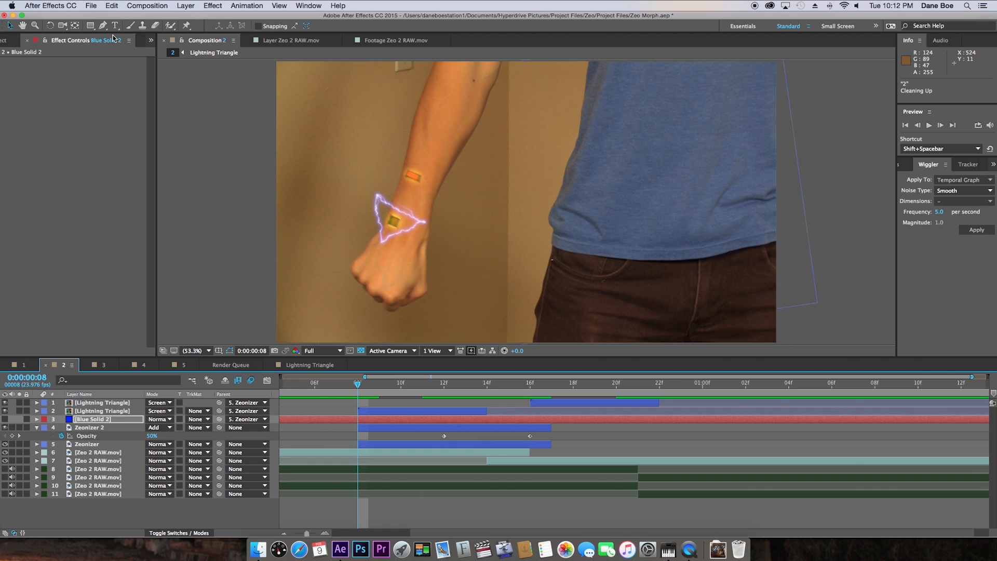
drag(91, 26, 125, 47)
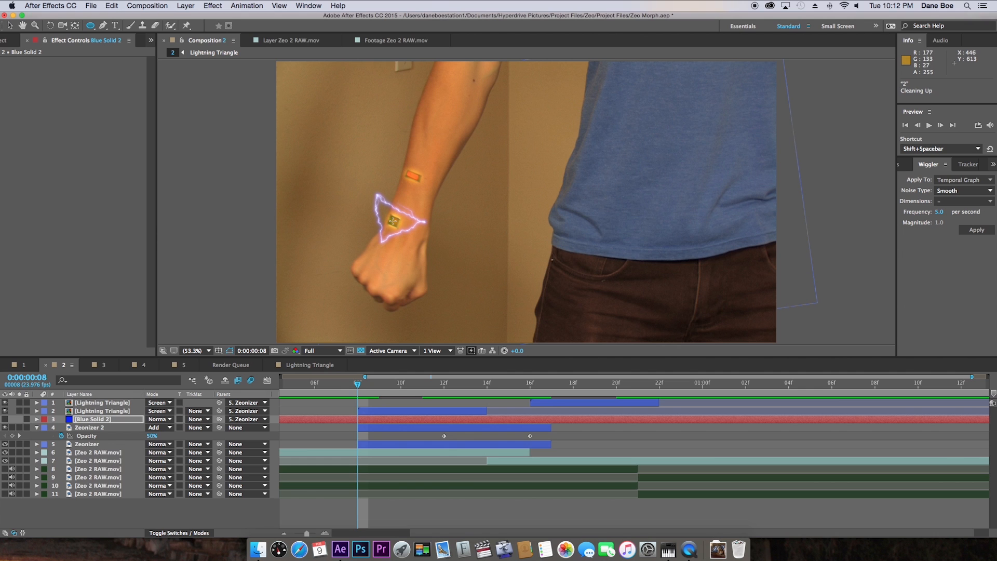
drag(393, 221, 401, 229)
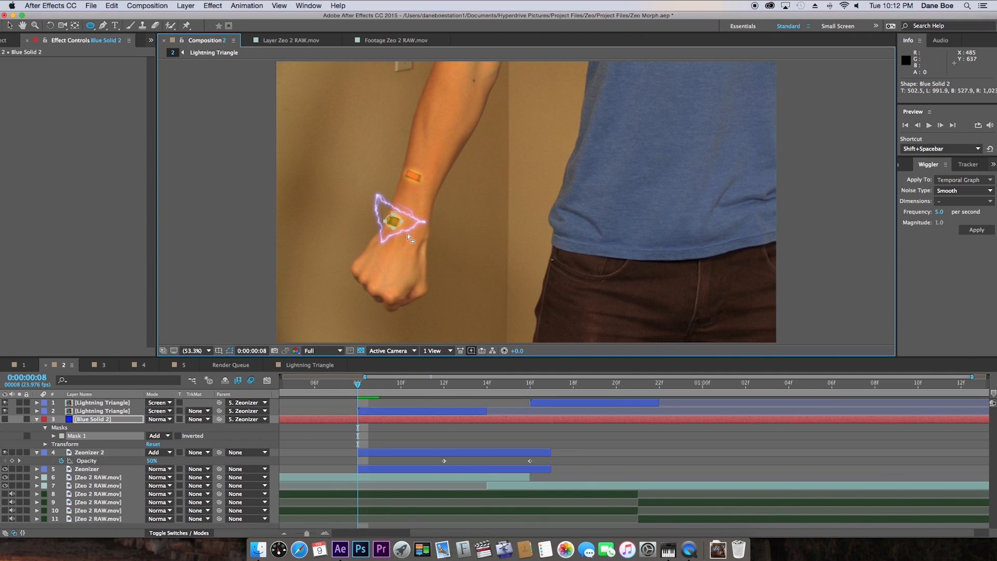
click(4, 420)
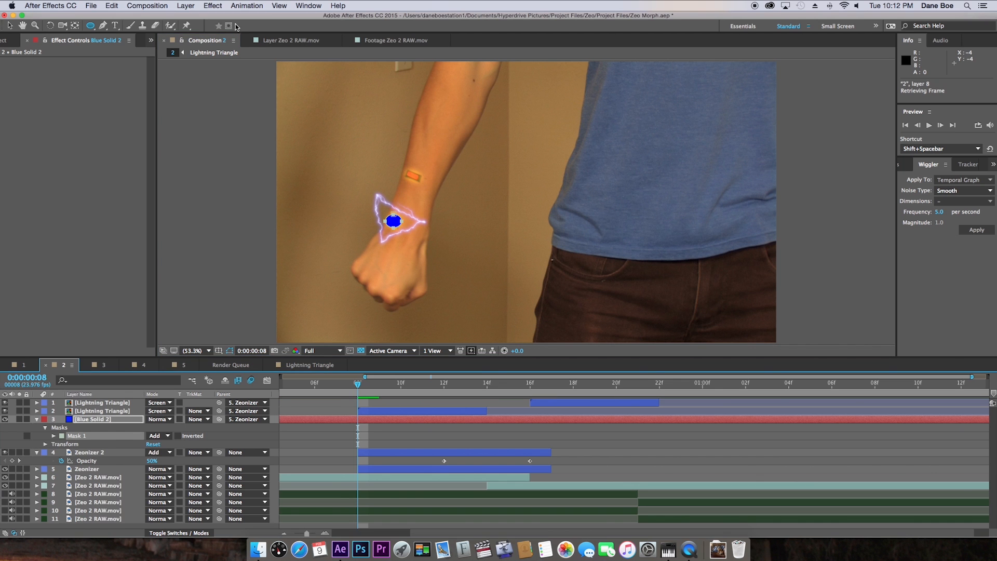
Step: Try CC Light Burst 2.5 with a ray length of 385 on the blue solid, and remove the effect
click(201, 5)
mouse_move(234, 133)
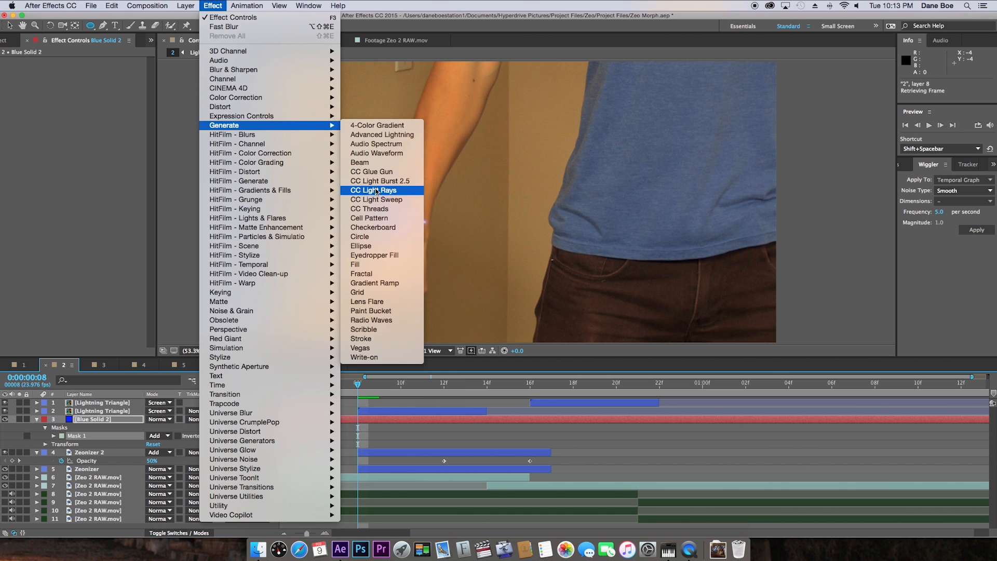
click(376, 184)
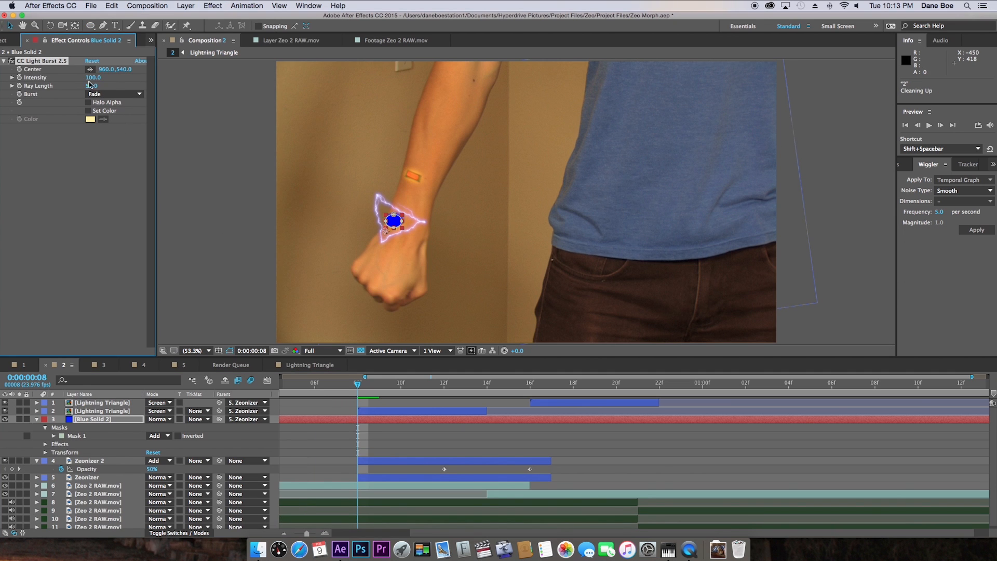
drag(232, 89, 244, 91)
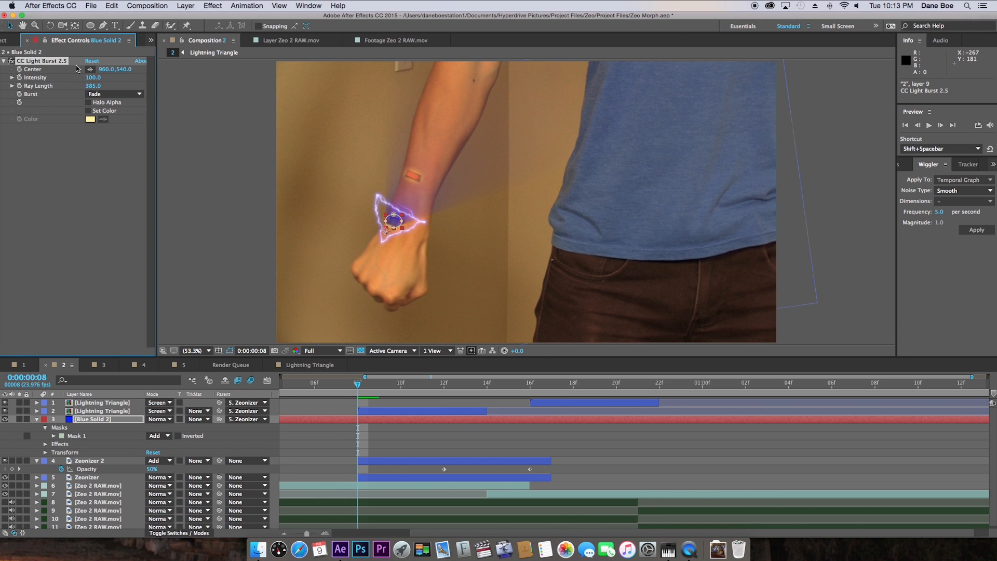
key(Delete)
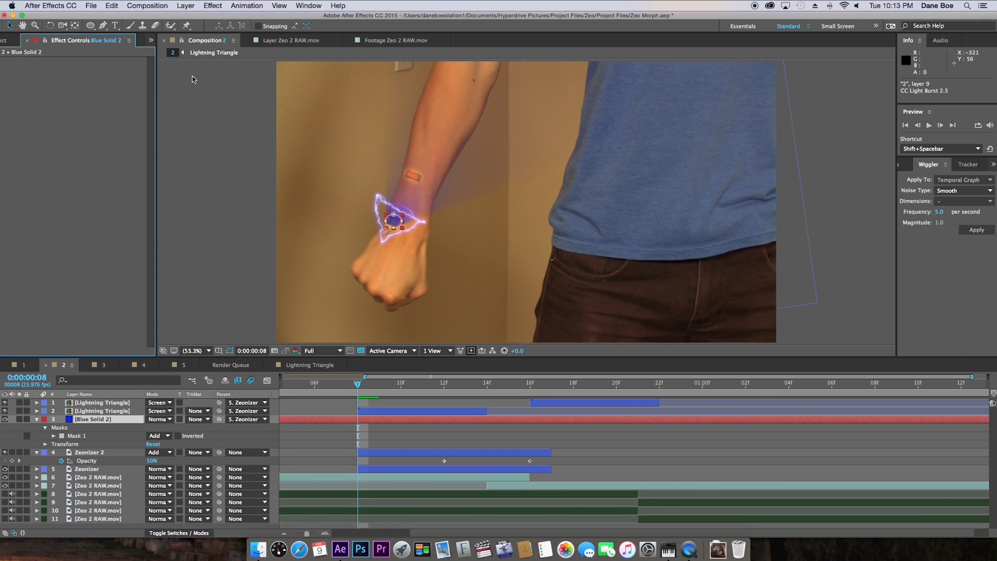
Step: Apply CC Light Rays to the blue solid, and place its center on the blue ellipse at about 995.6, 504.4
click(213, 5)
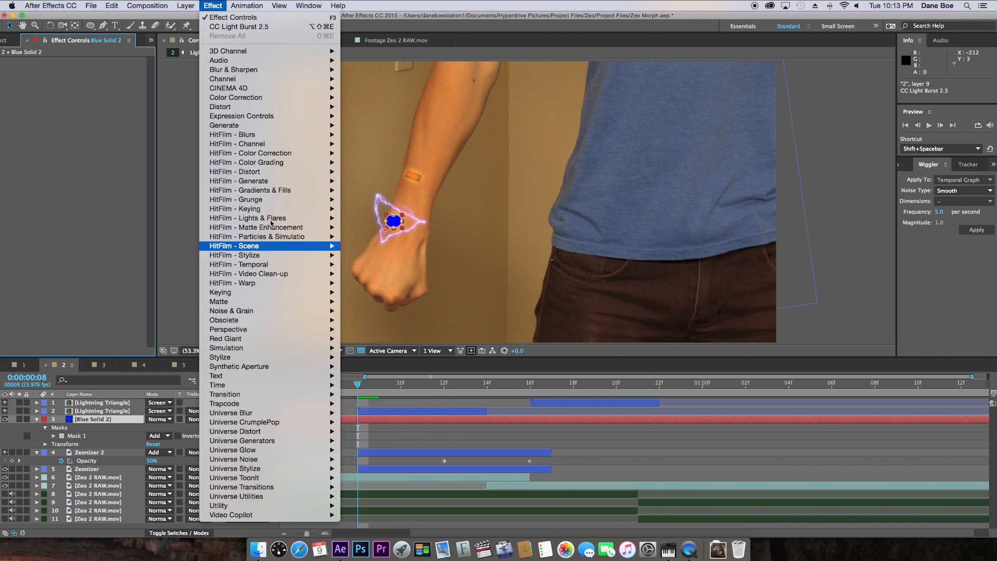
mouse_move(258, 125)
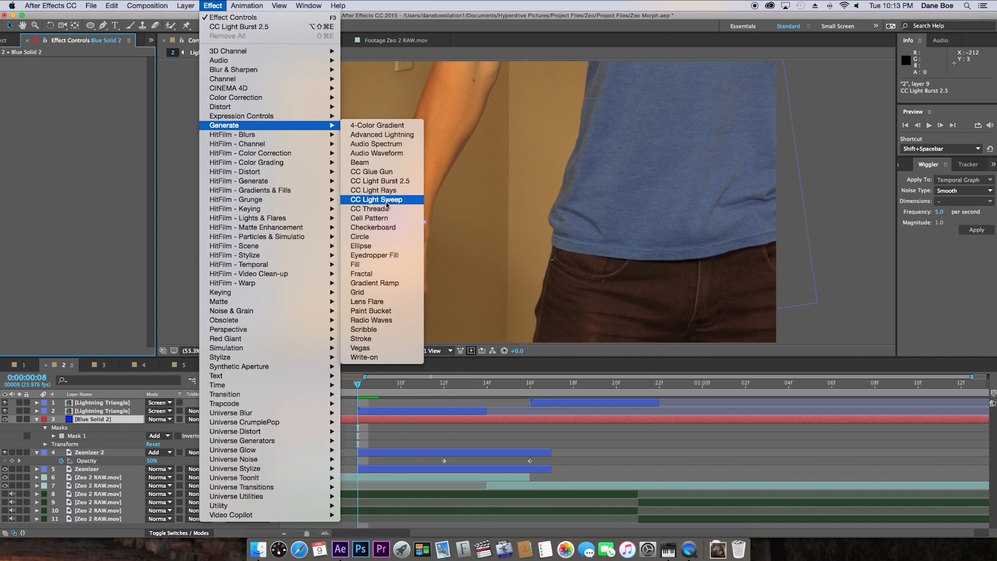
click(373, 190)
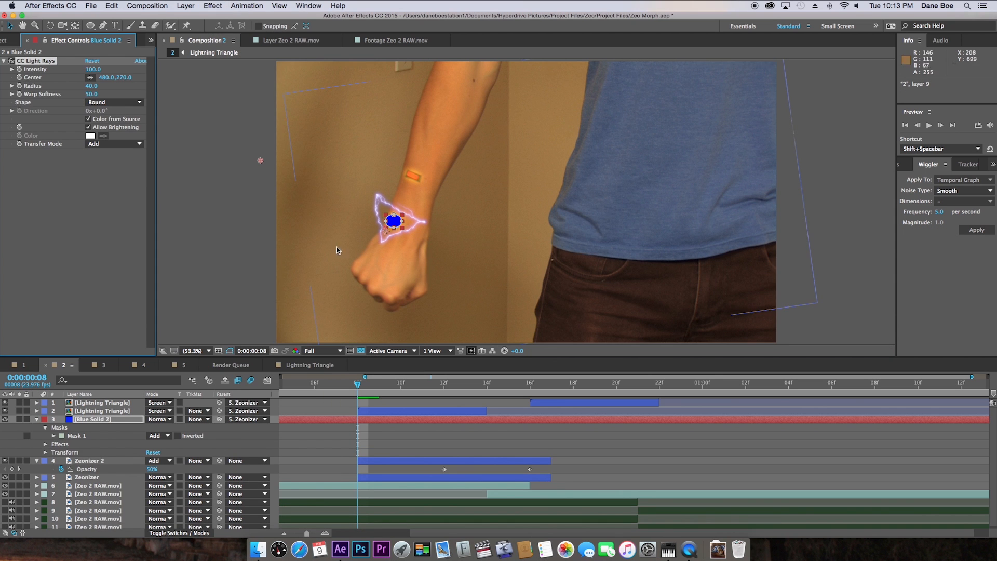
click(90, 77)
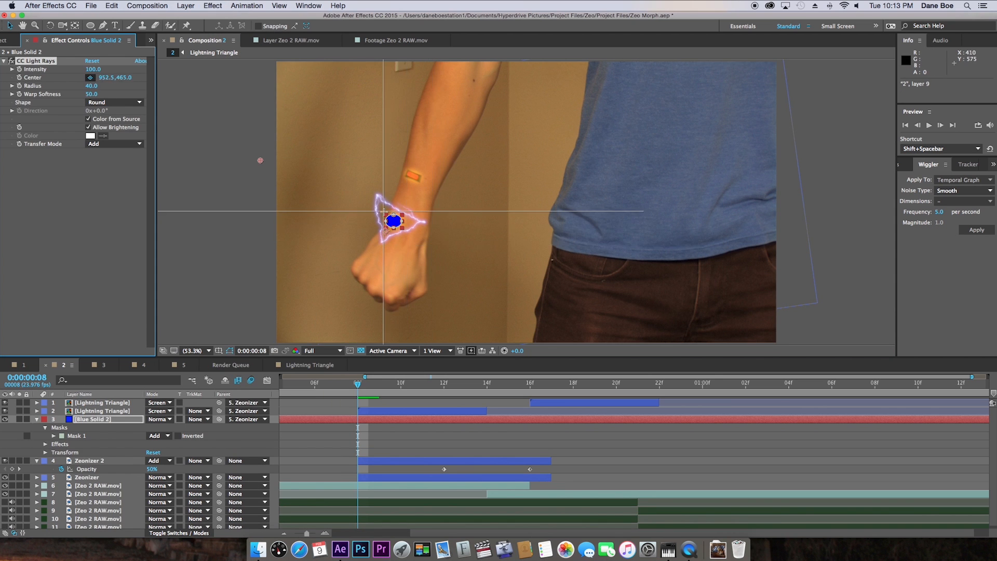
click(394, 221)
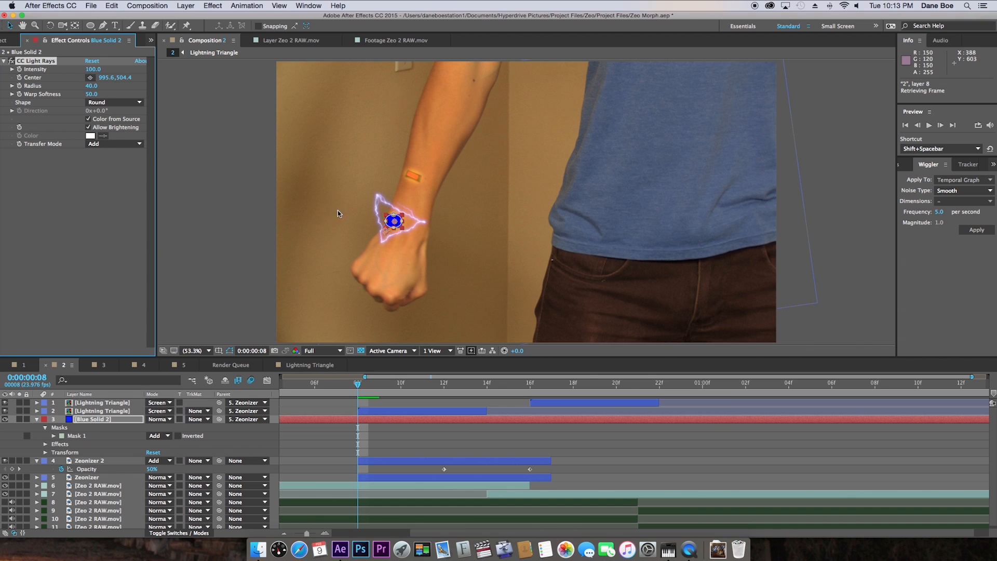
Step: Set the CC Light Rays radius to 439, and move the effect's center off the ellipse to 796.9, 596.2
drag(93, 86, 293, 91)
drag(396, 227, 343, 247)
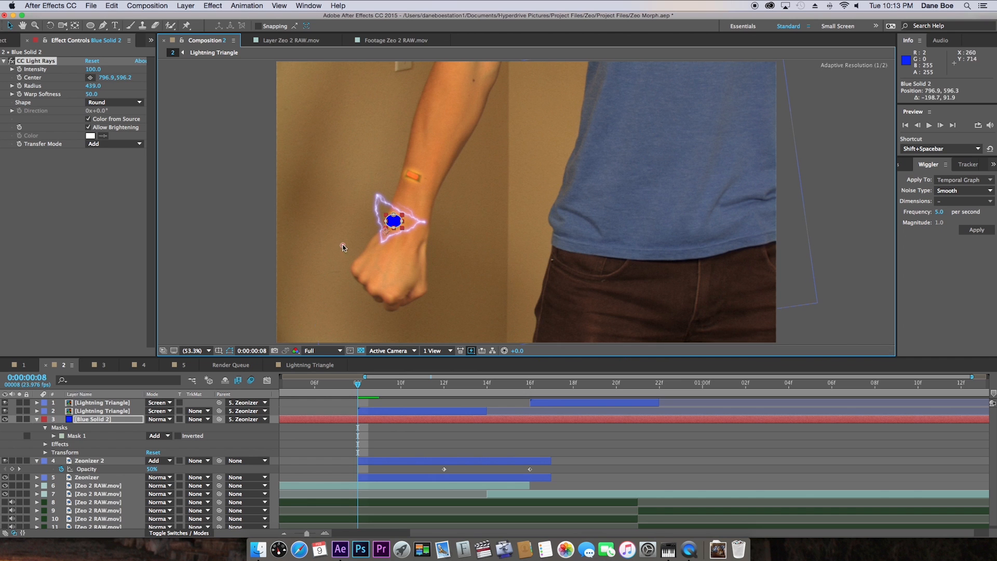
click(40, 66)
click(51, 62)
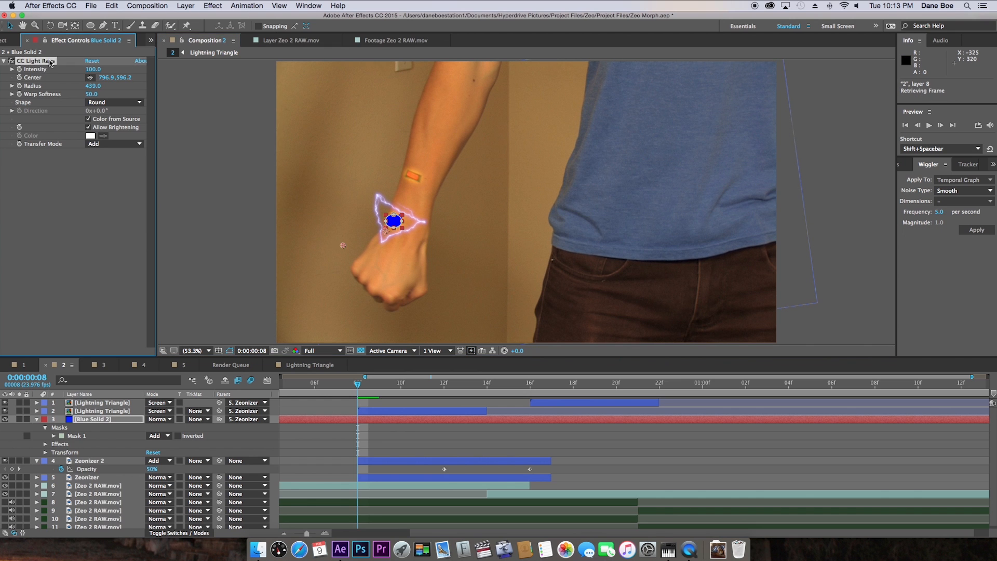
Step: Replace CC Light Rays on the blue solid with a Zoom-type Radial Blur centered at about 1038.7, 442.5
key(Delete)
click(211, 5)
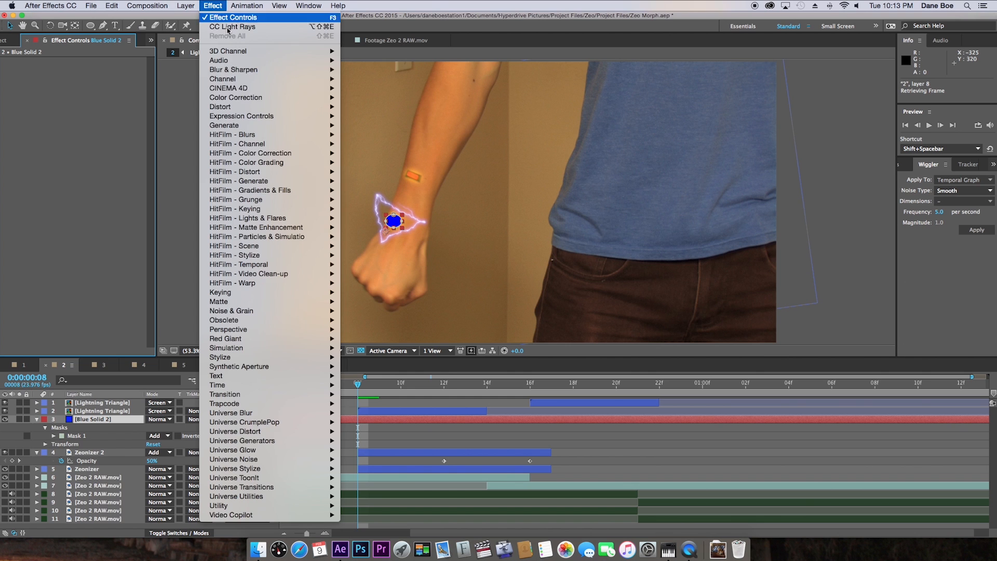
mouse_move(237, 72)
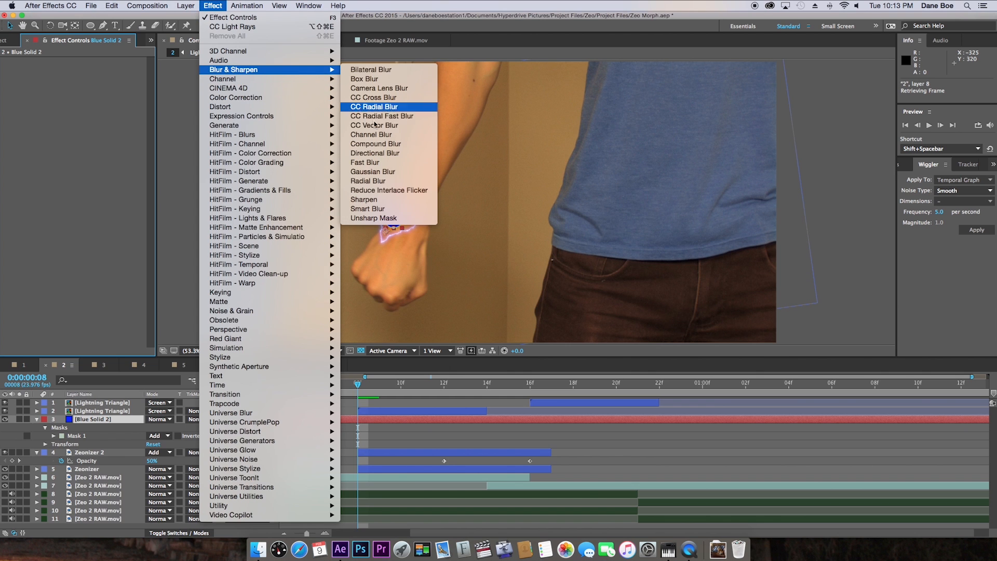
click(394, 180)
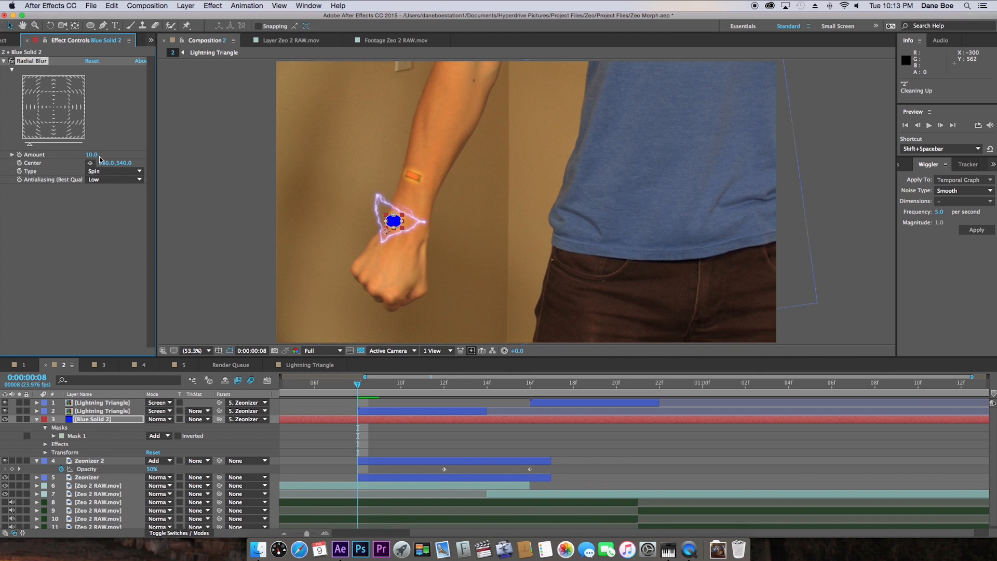
click(110, 171)
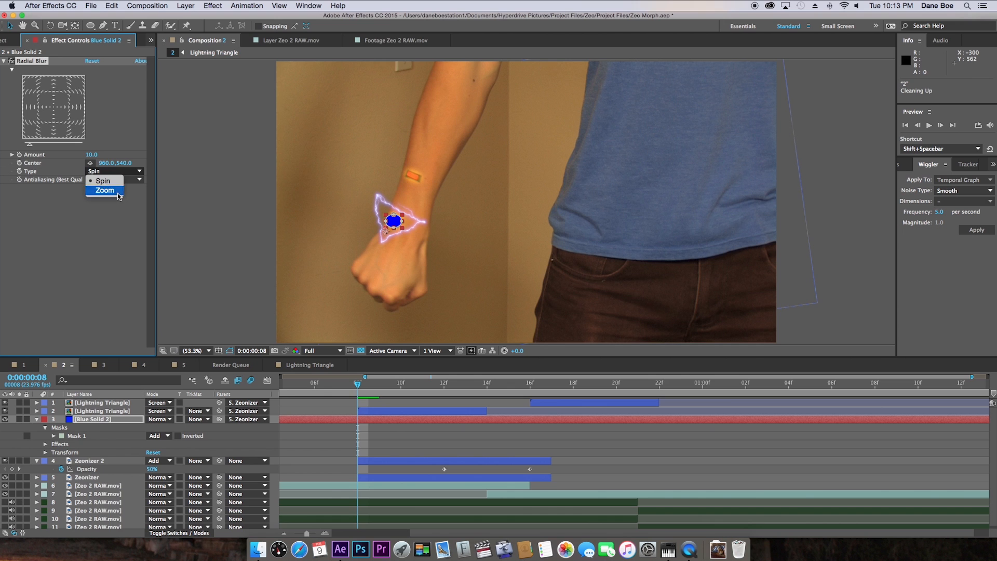
click(116, 191)
click(91, 163)
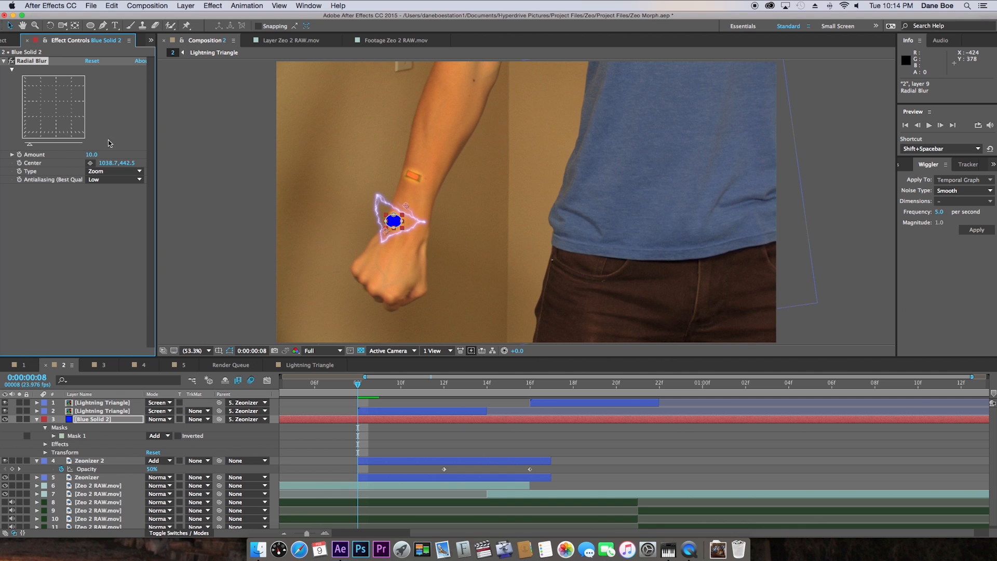
Step: Set the Radial Blur amount to 157, and trim the blue solid to start at 0:00:00:08
drag(95, 154, 161, 151)
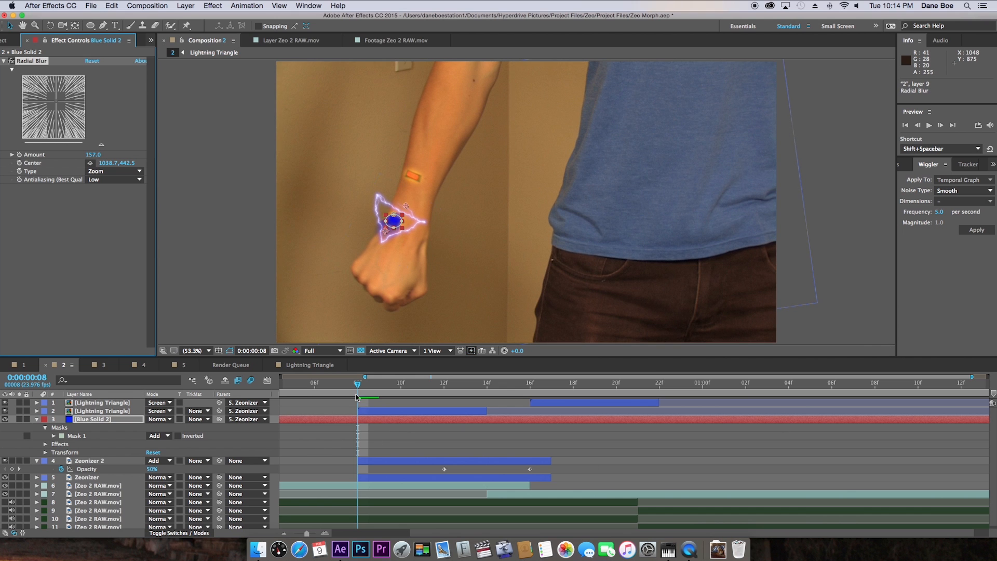
click(386, 418)
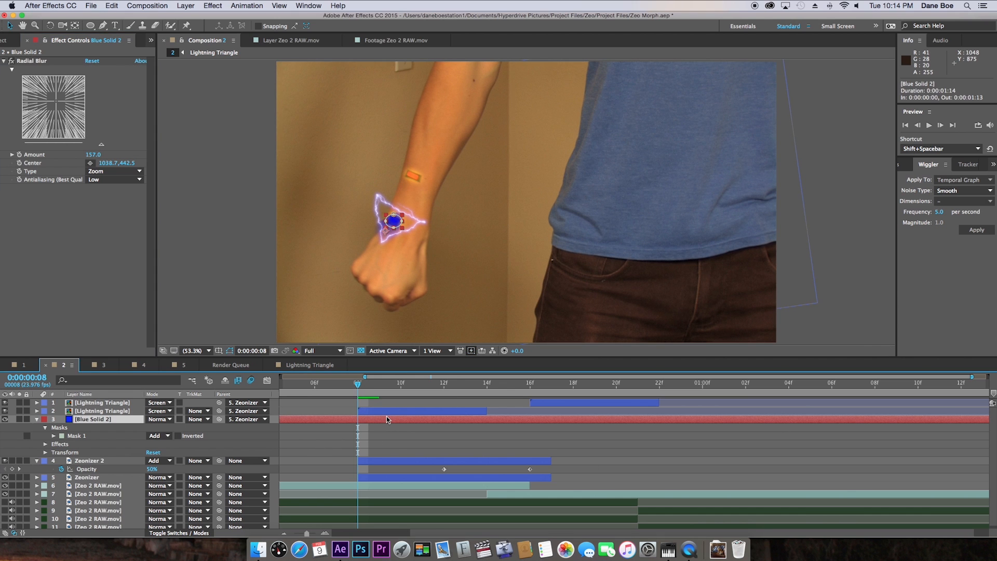
key(alt+bracketleft)
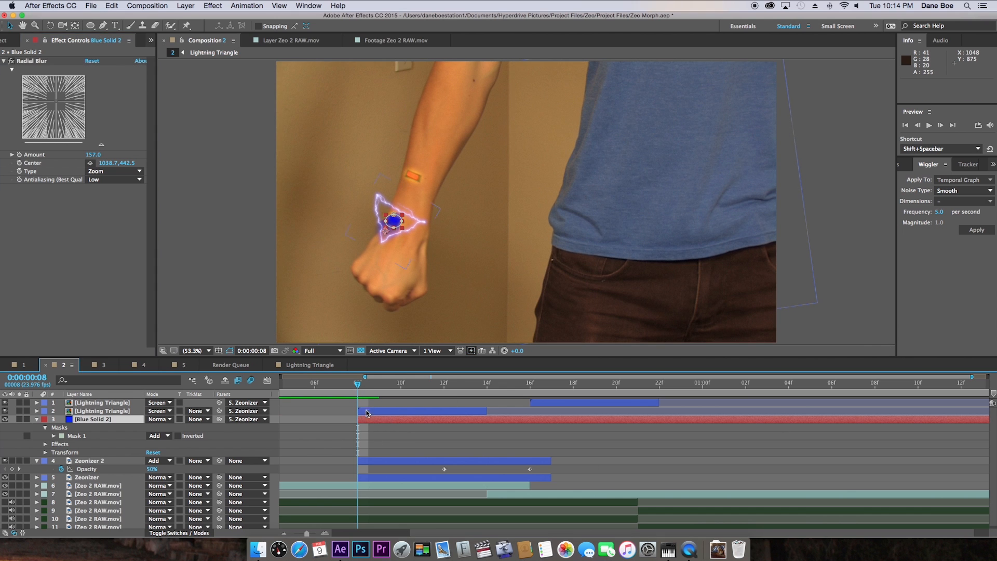
mouse_move(350, 387)
mouse_down()
mouse_move(334, 390)
mouse_move(355, 390)
mouse_up()
Step: Try Radial Blur amounts of 50 and 10 on the blue ellipse
click(91, 155)
key(Return)
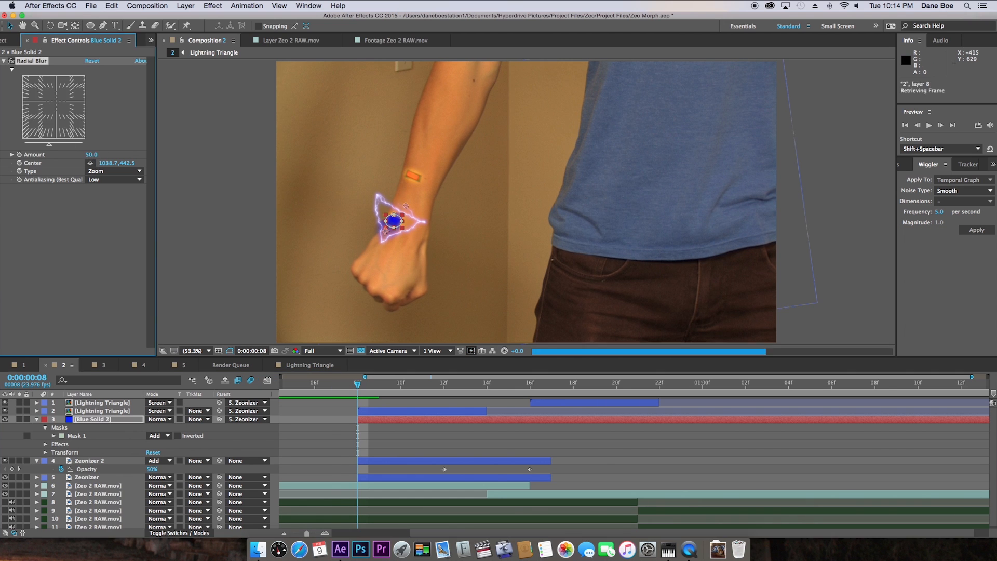
click(85, 155)
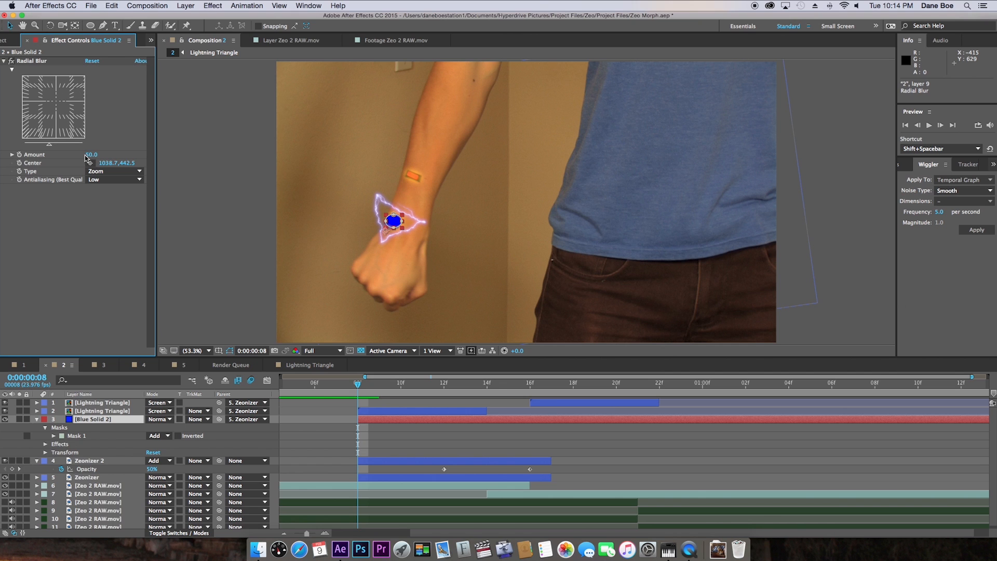
click(89, 156)
text(10)
key(Return)
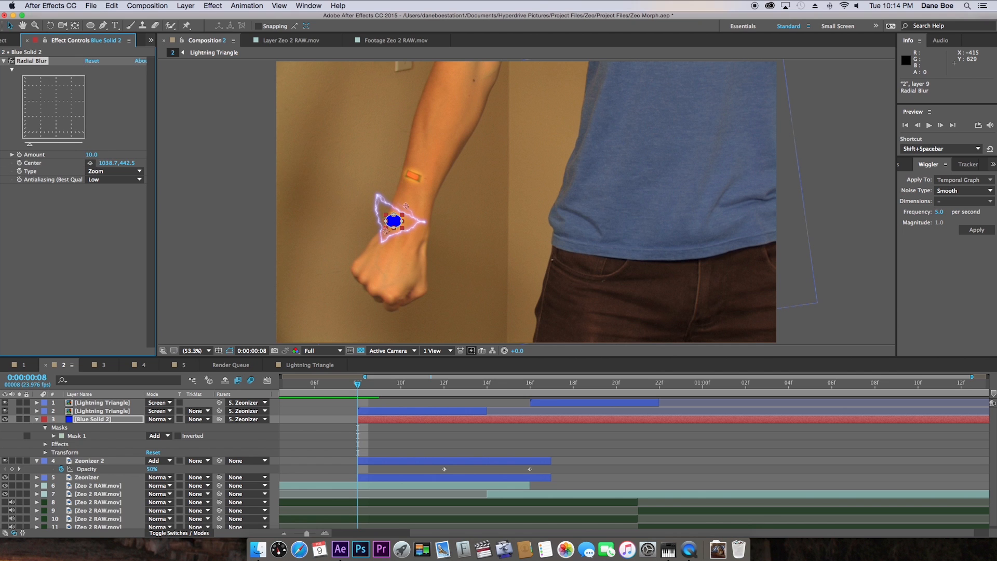
Step: Try a Radial Blur amount of 50, and keyframe it at 100 at 0:00:00:08
click(89, 156)
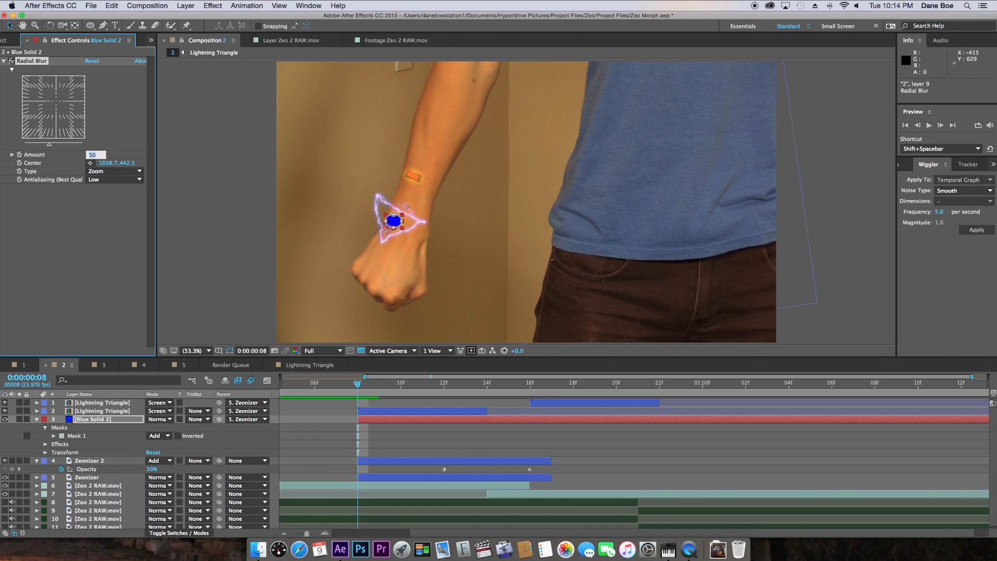
key(Return)
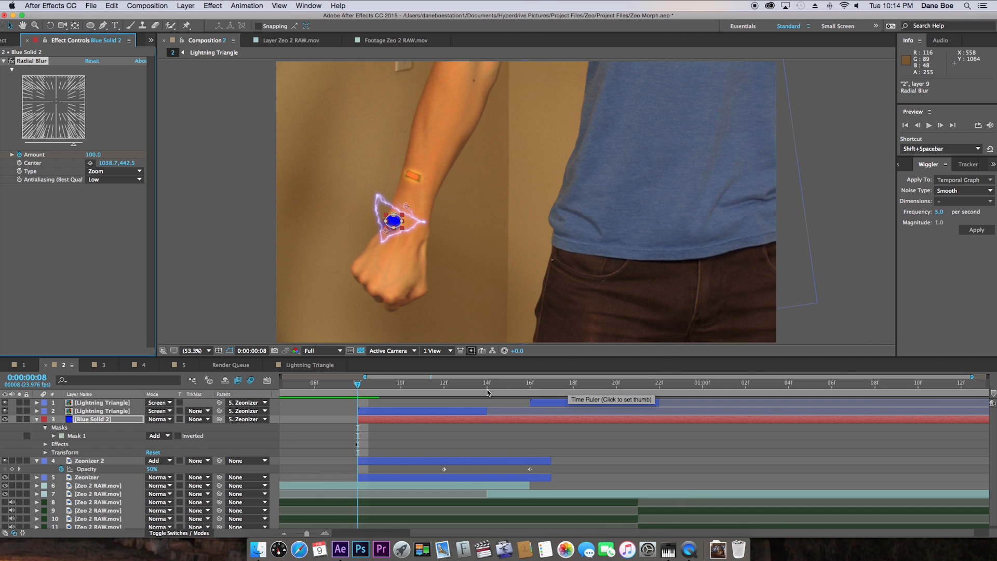
key(u)
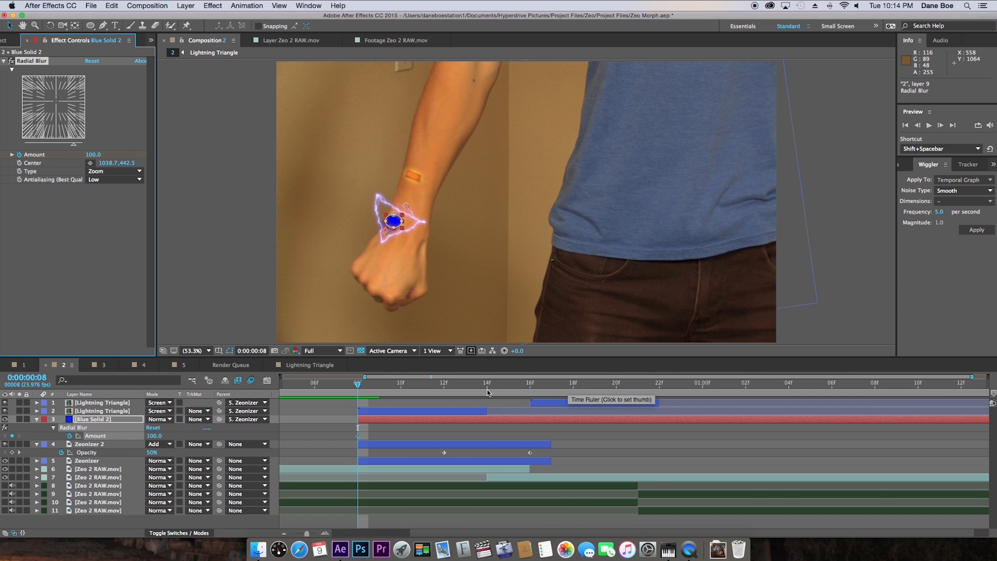
Step: Keyframe the Radial Blur amount at 267 at 0:00:00:13, and shift the blur center to about 1023.2, 434.9
click(444, 387)
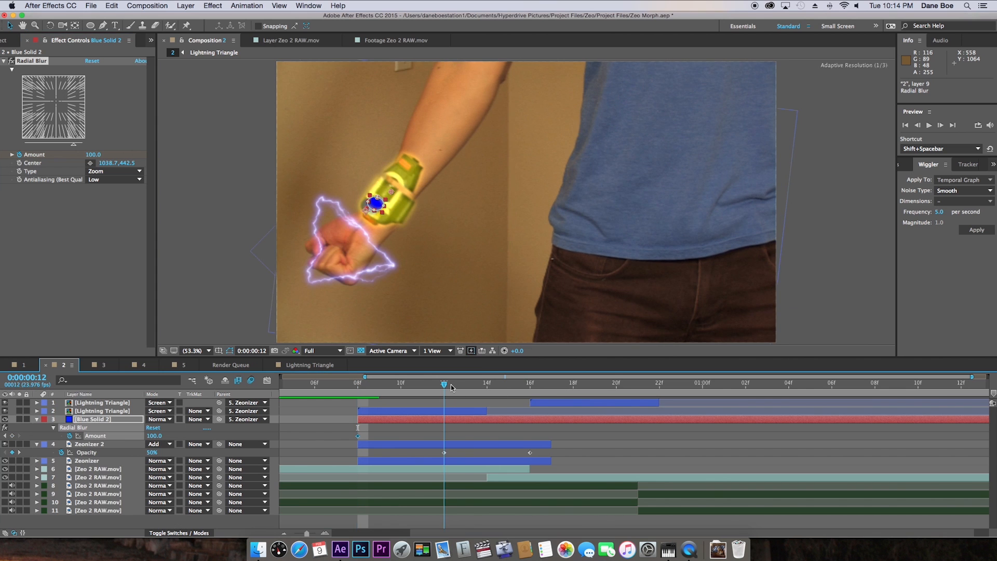
drag(452, 387, 467, 387)
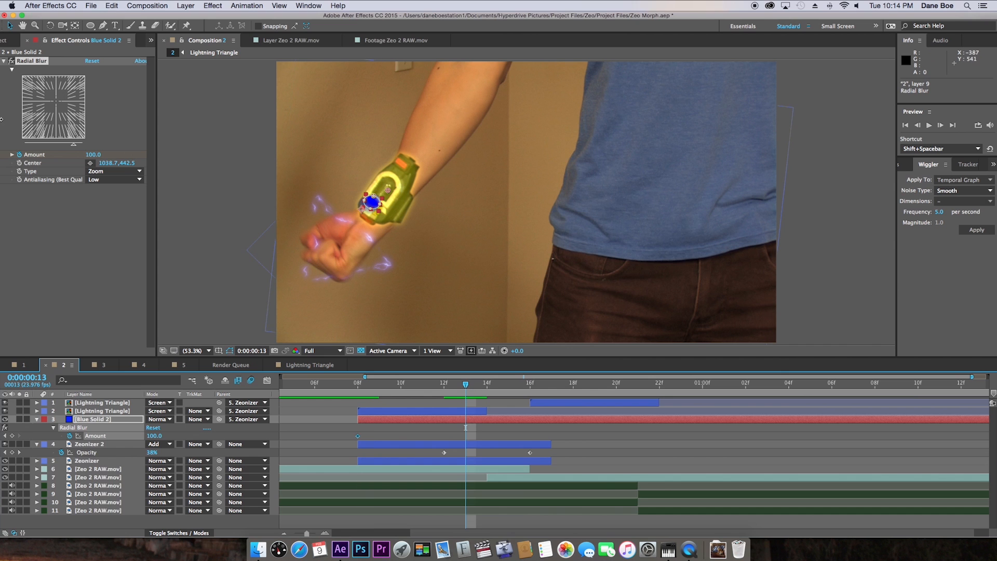
drag(92, 158, 176, 161)
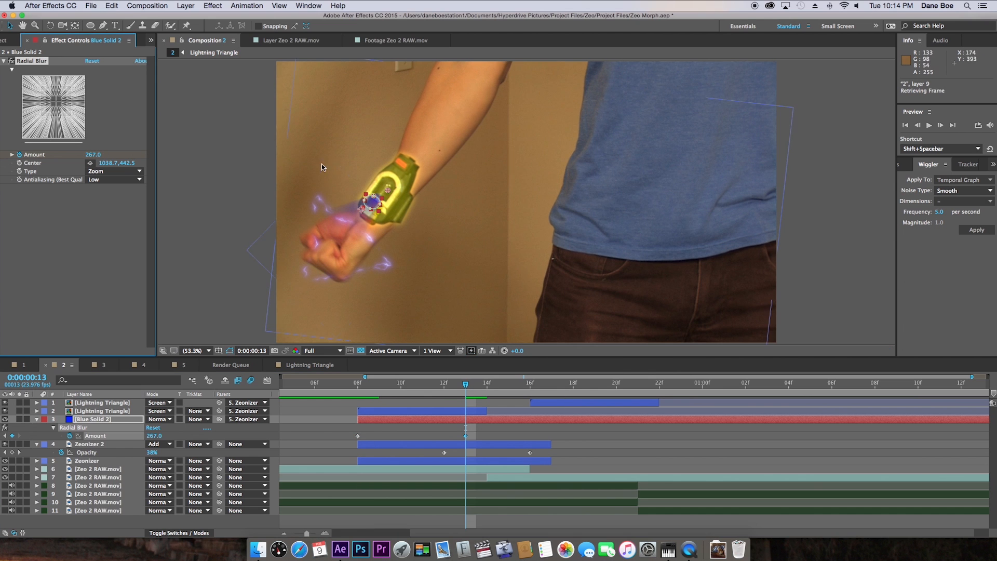
drag(387, 194, 386, 190)
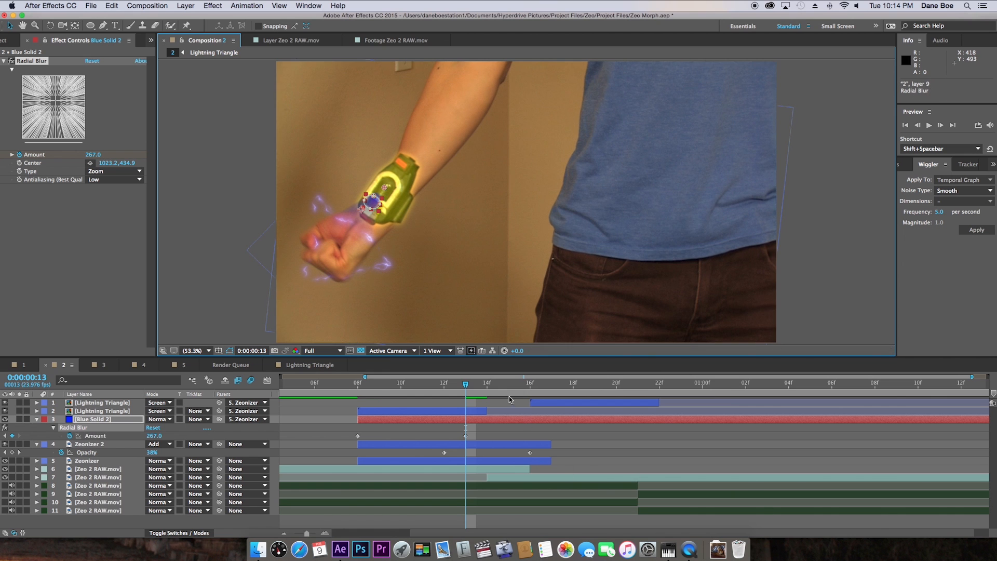
Step: Add a Radial Blur amount keyframe of 100 at 0:00:00:17
drag(510, 386, 547, 389)
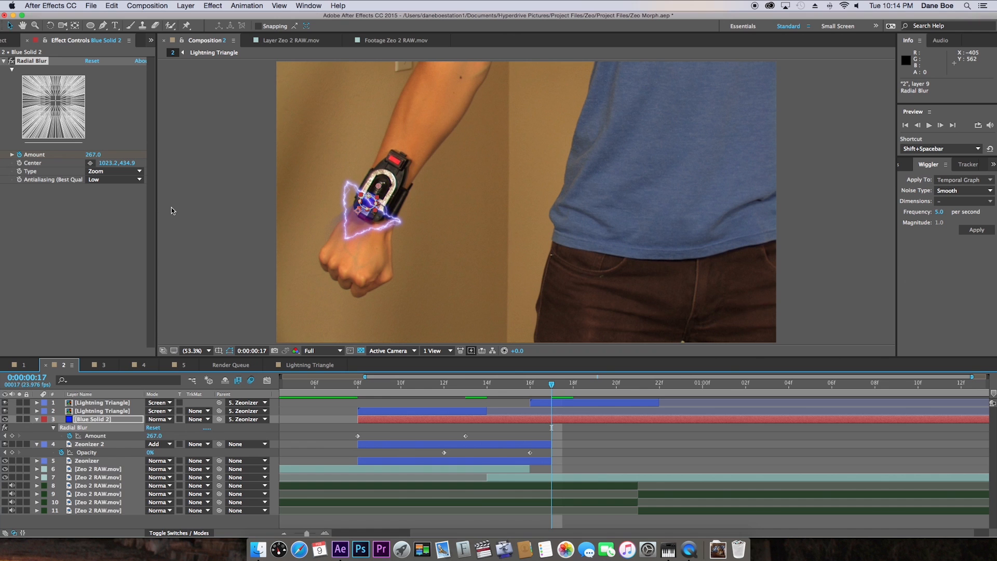
click(92, 156)
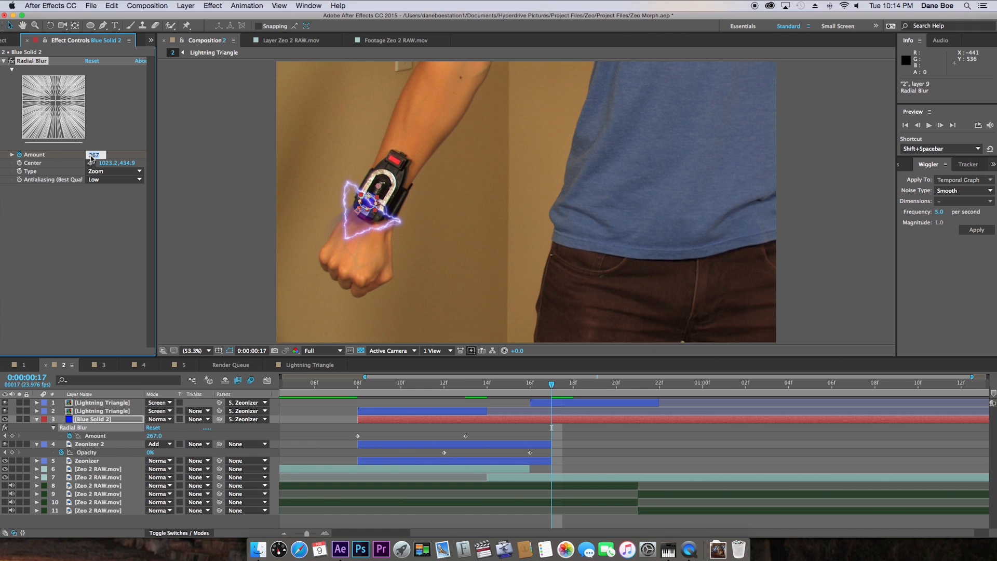
key(Return)
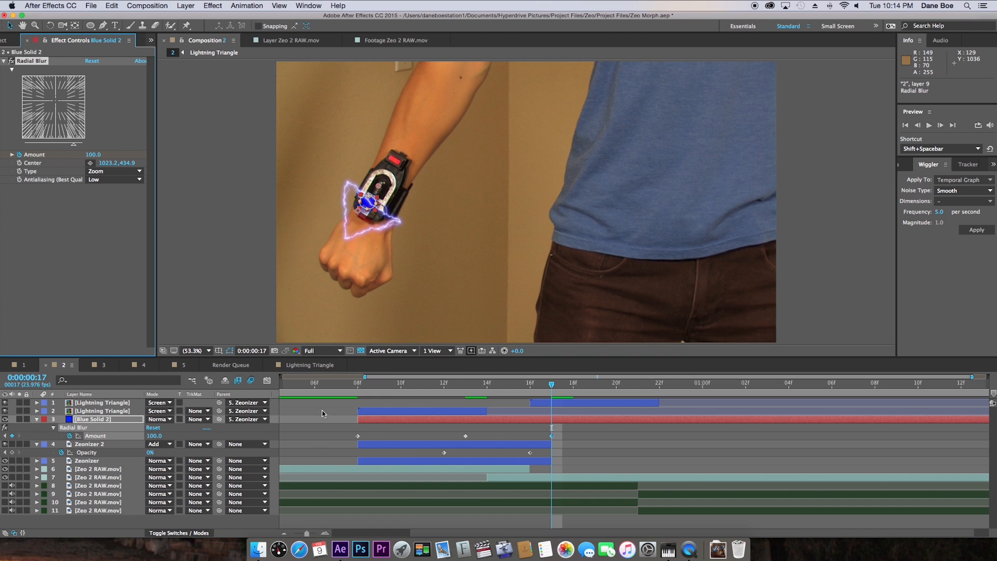
Step: Fade the blue solid in with opacity keyframes of 0% at 0:00:00:08 and 100% at 0:00:00:10
key(shift+t)
click(358, 384)
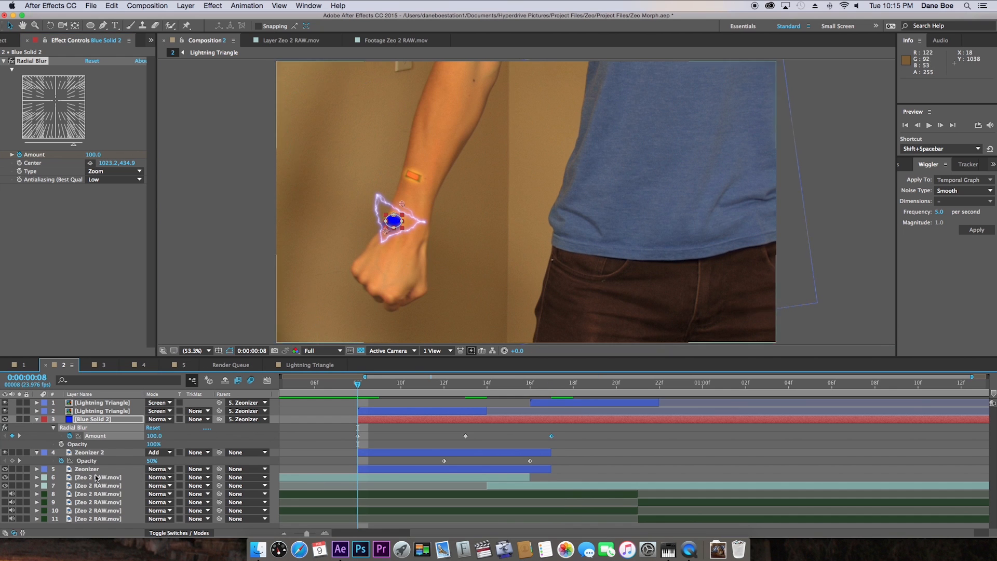
drag(153, 444, 61, 445)
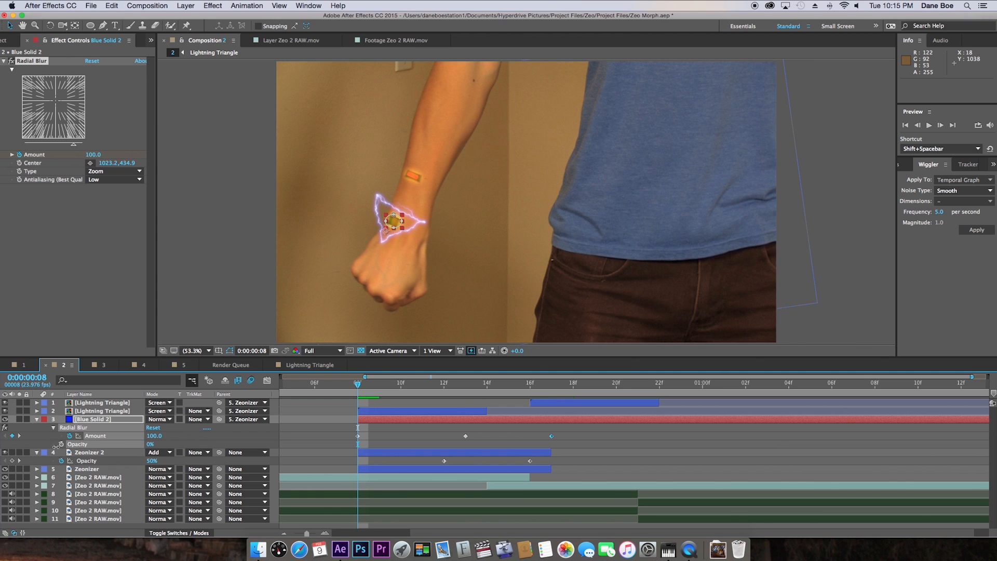
click(61, 444)
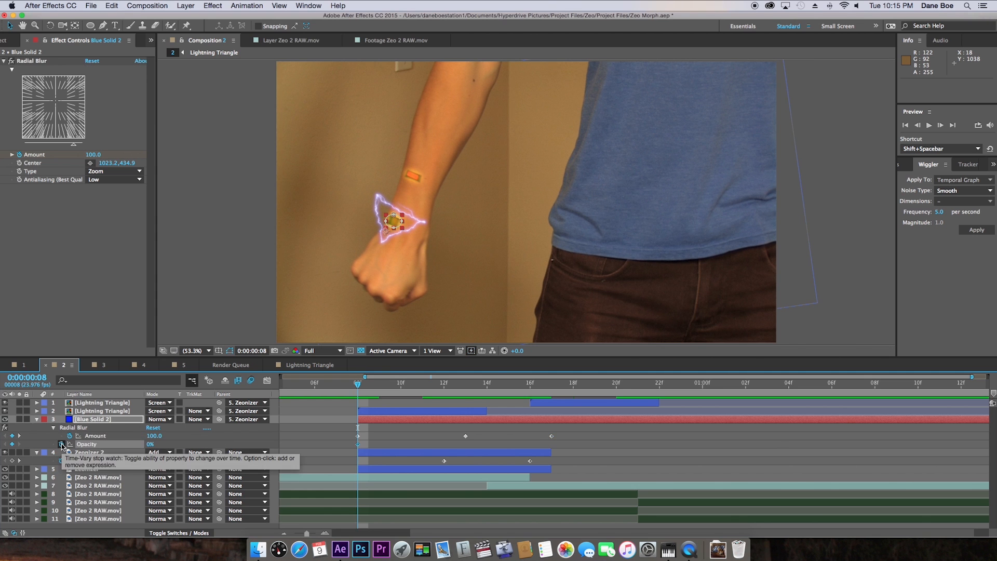
key(Page_Down)
key(Page_Down)
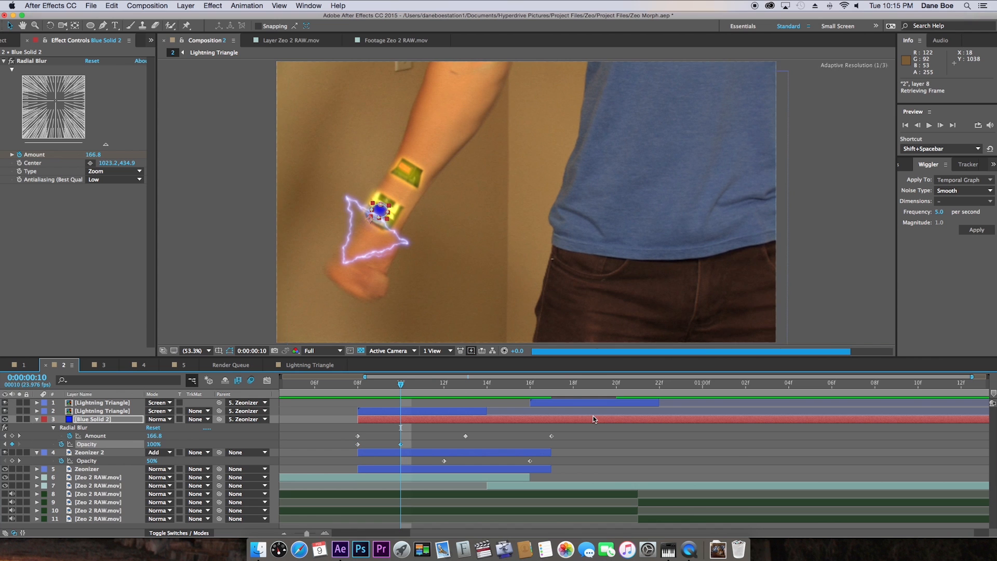
Step: Fade the blue solid out with opacity keyframes of 100% at 0:00:00:15 and 0% at 0:00:00:17
click(551, 388)
key(Page_Up)
key(Page_Up)
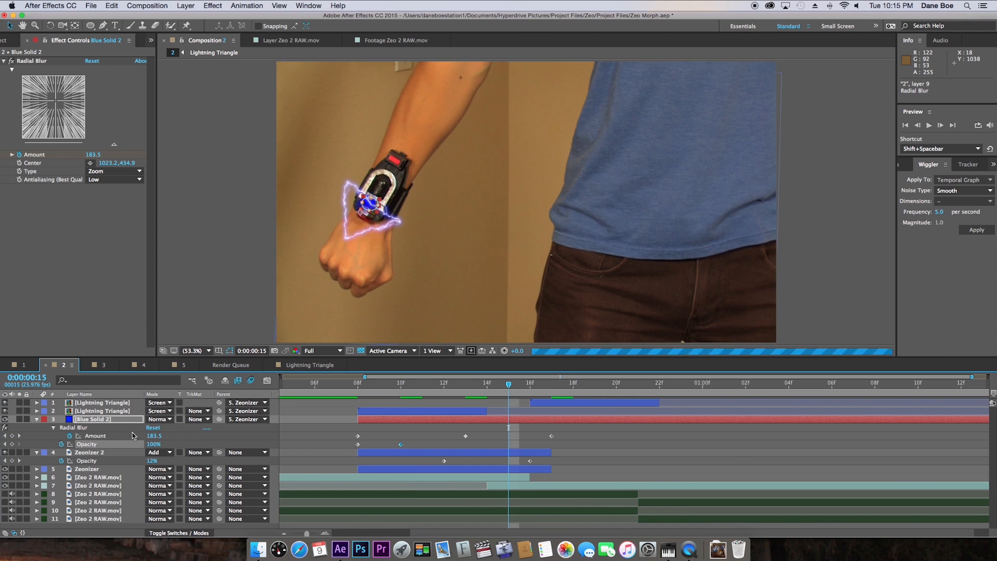
key(Page_Down)
key(Page_Down)
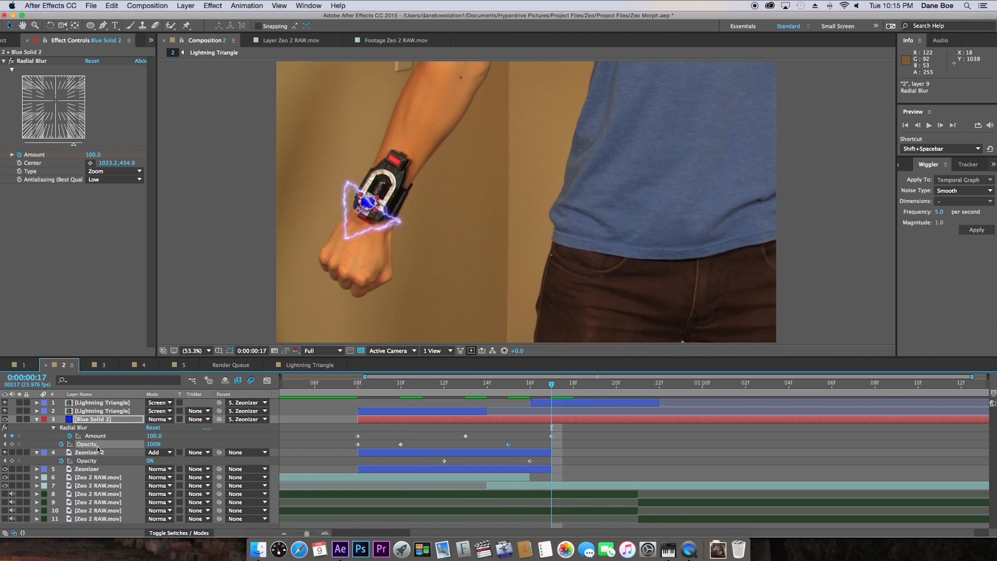
drag(152, 444, 98, 444)
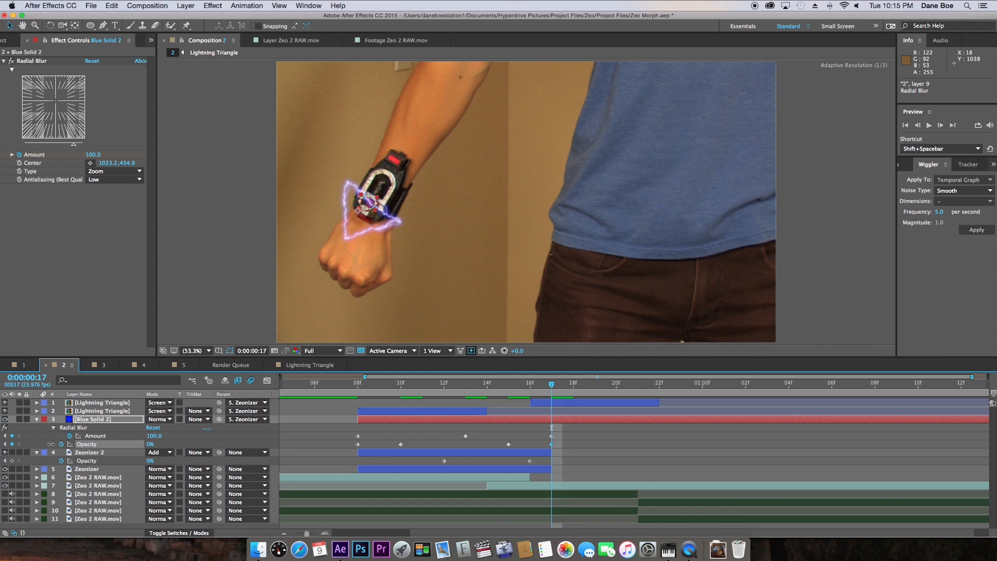
Step: Move the blue solid's last opacity keyframe to 0:00:00:18, and trim the layer to end at that frame
click(552, 444)
drag(565, 449, 569, 450)
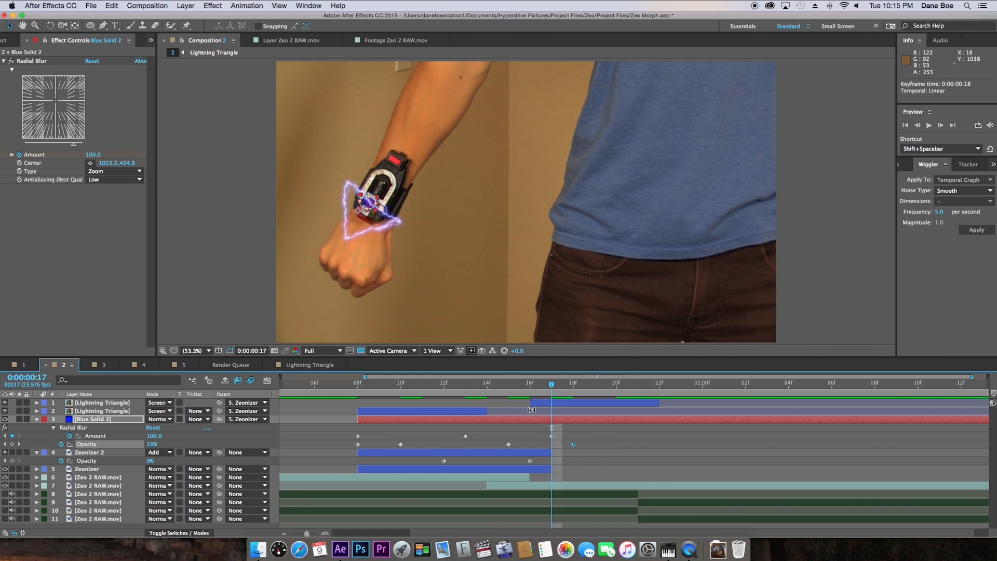
click(567, 389)
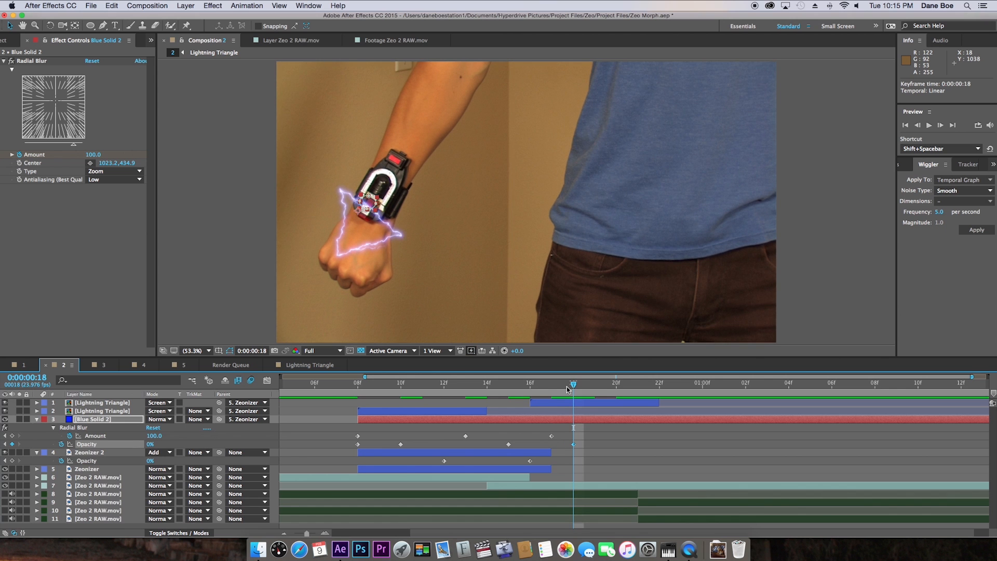
key(alt+bracketright)
Step: Change the blue solid's blending mode to Add while viewing it at 0:00:00:13
click(466, 383)
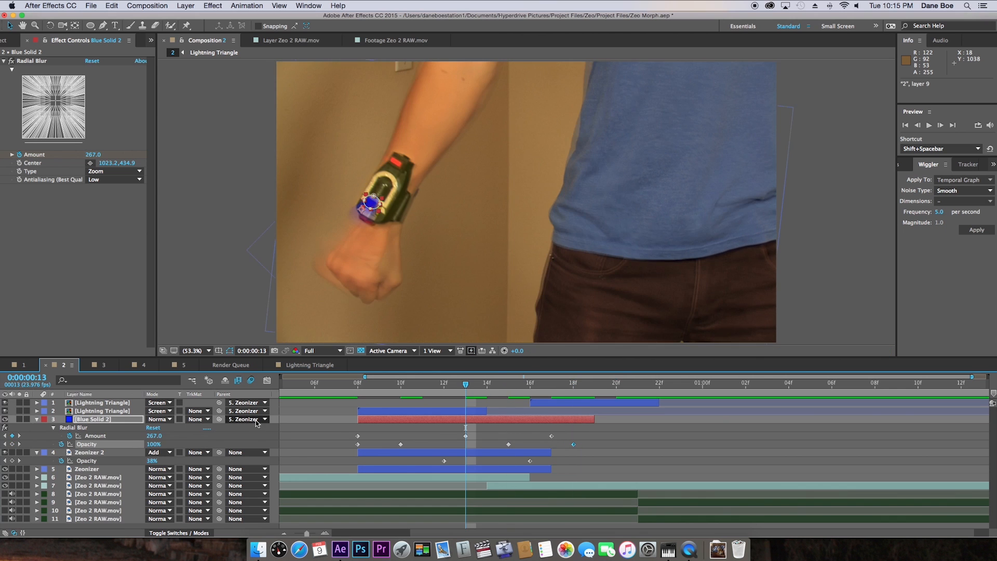
click(159, 419)
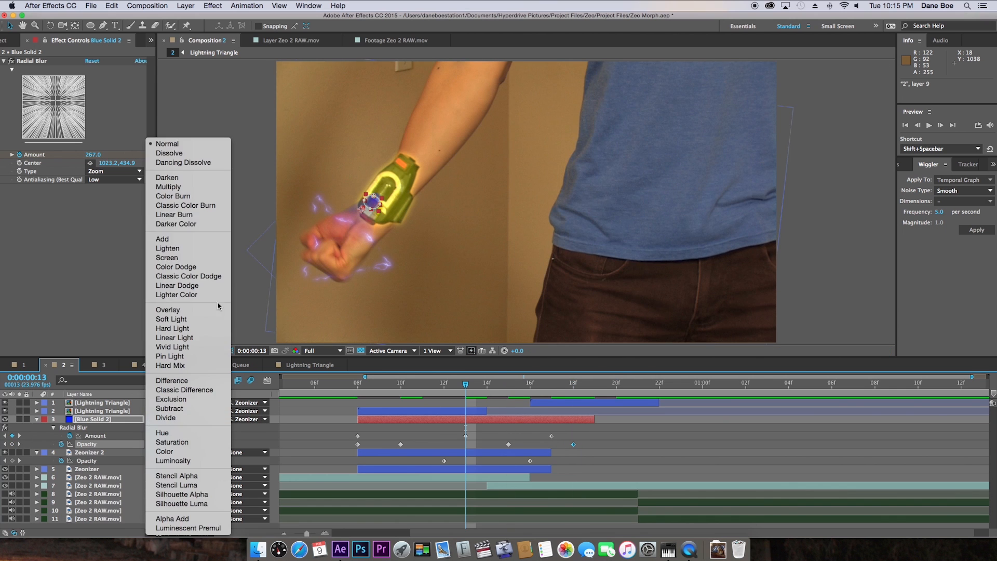
click(162, 239)
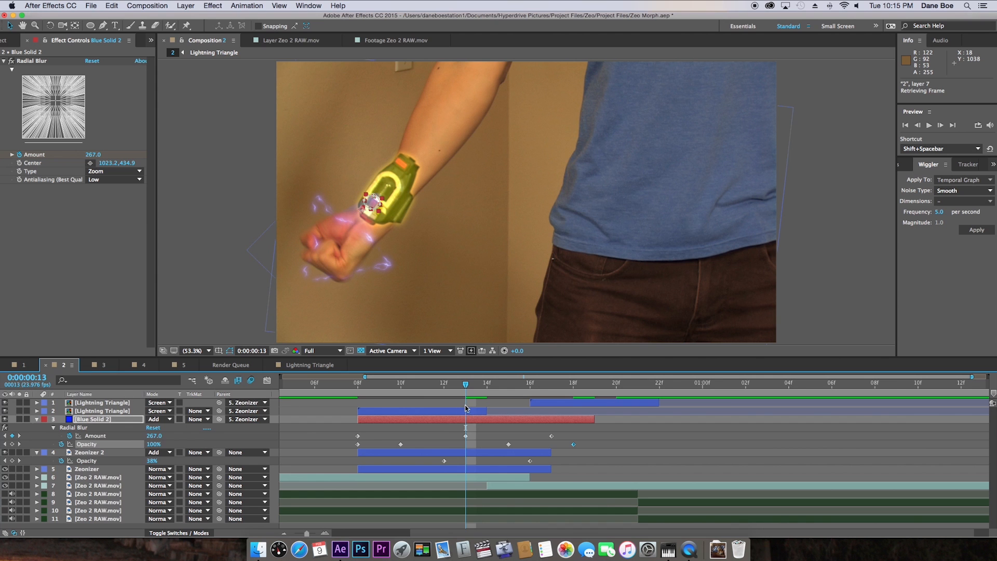
Step: Apply a Curves effect to the blue solid and bend its Alpha curve steeply upward to intensify the light glow
click(435, 430)
click(433, 419)
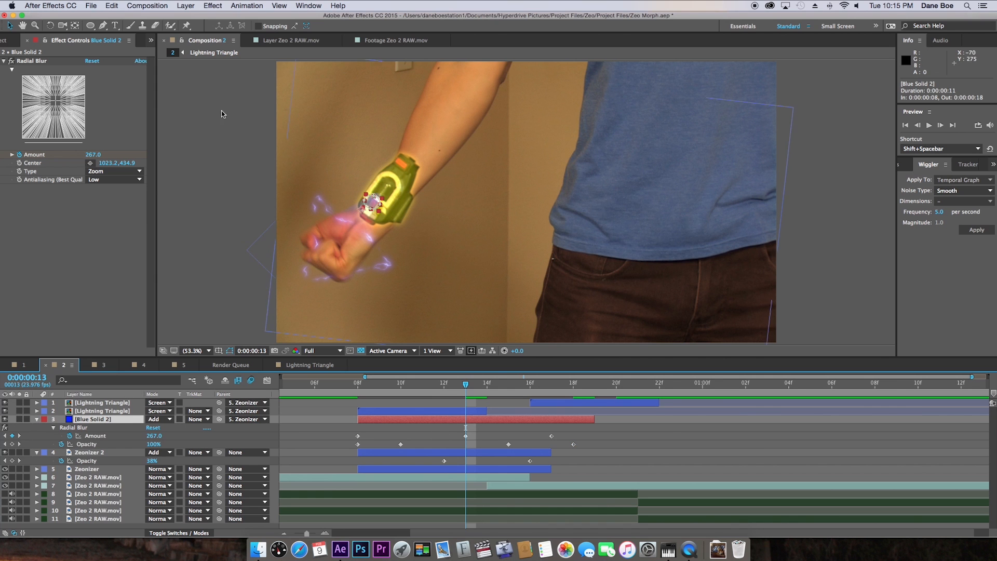
click(212, 5)
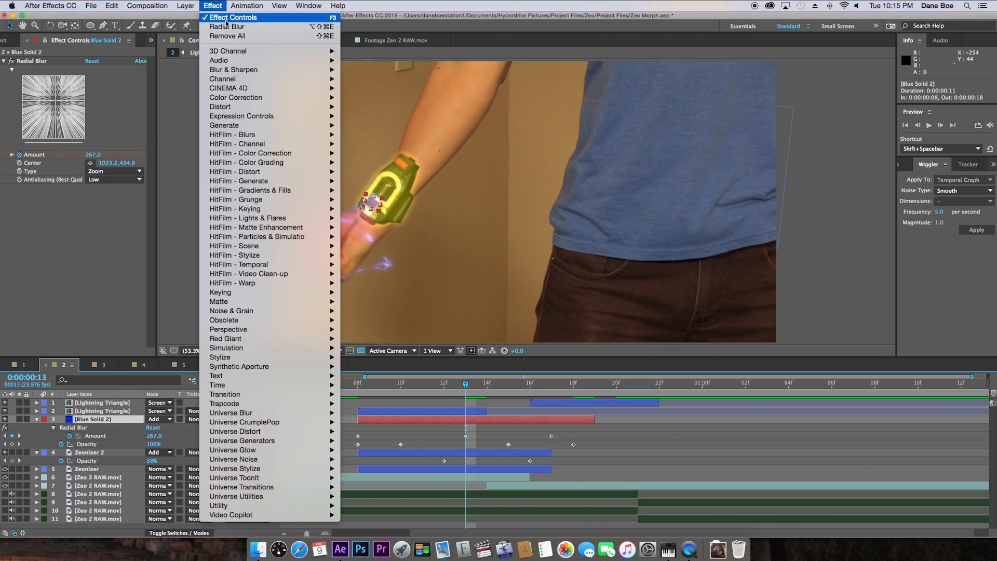
mouse_move(250, 98)
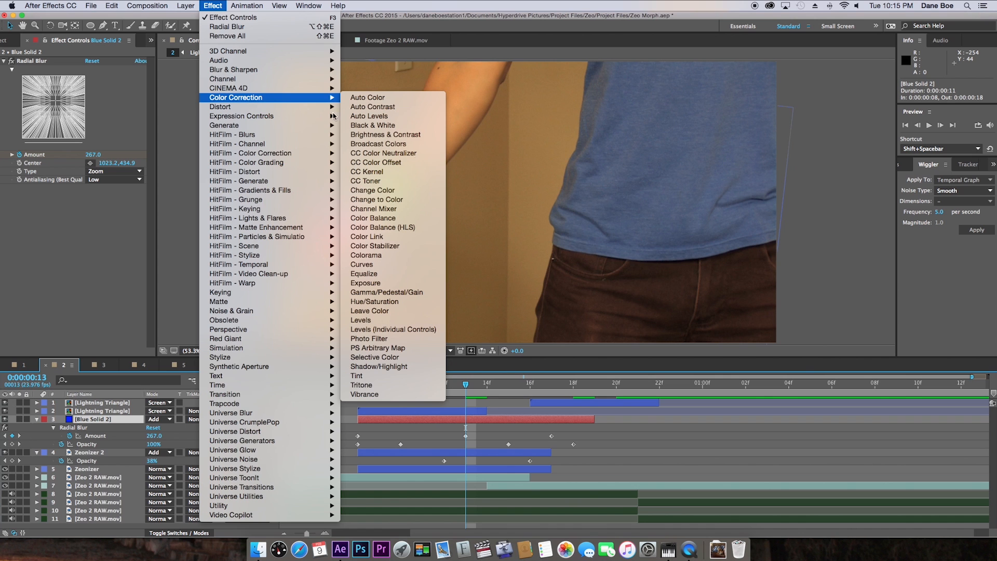
click(393, 265)
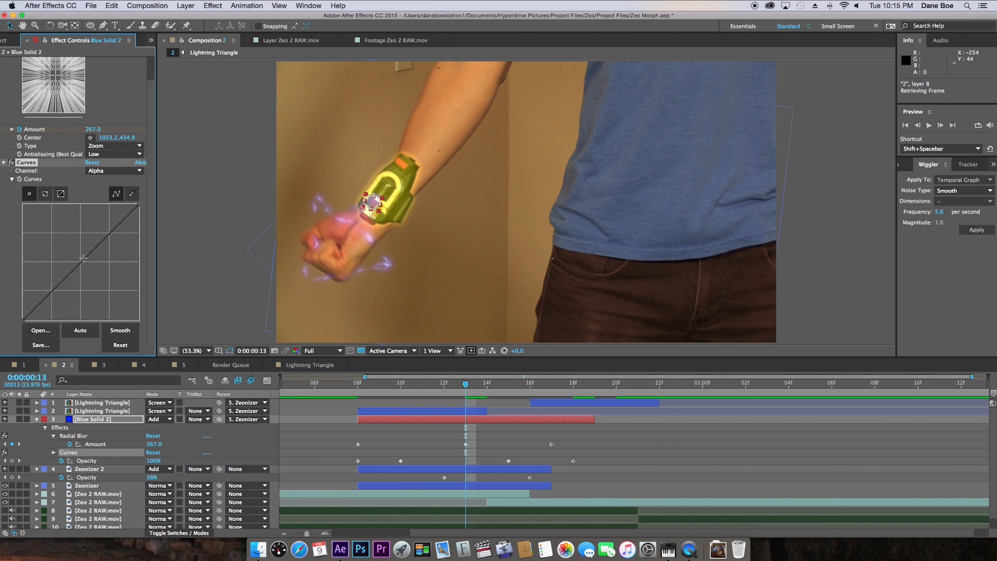
drag(64, 253, 51, 247)
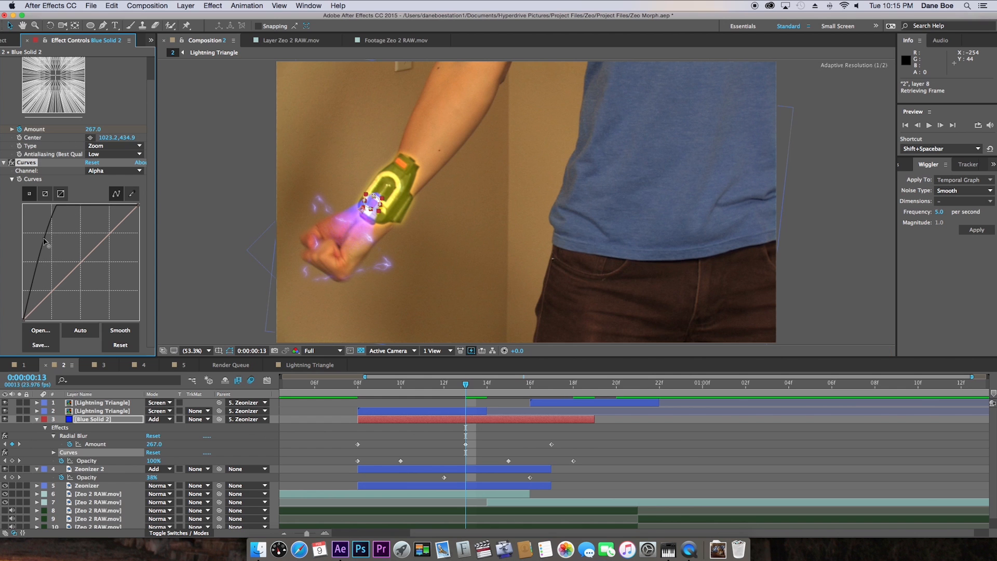
click(472, 428)
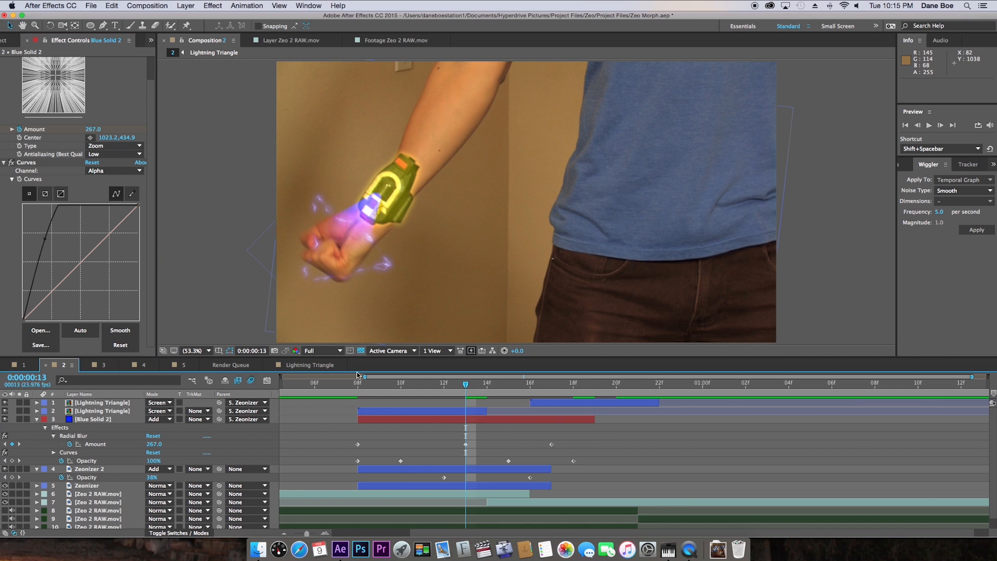
Step: Play back composition 2 from before the morph to review the lightning triangles and the blue glow
drag(364, 389, 803, 411)
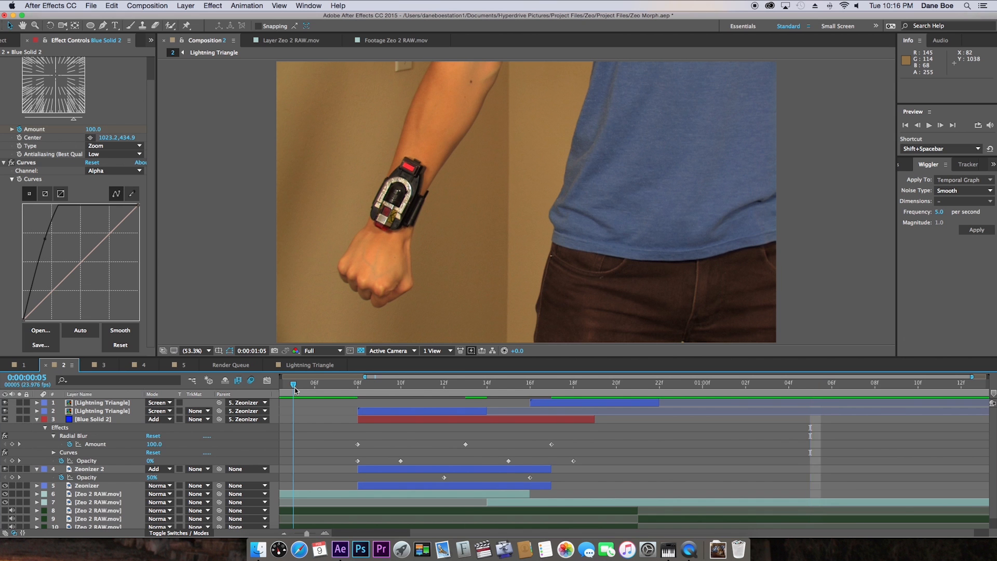
key(space)
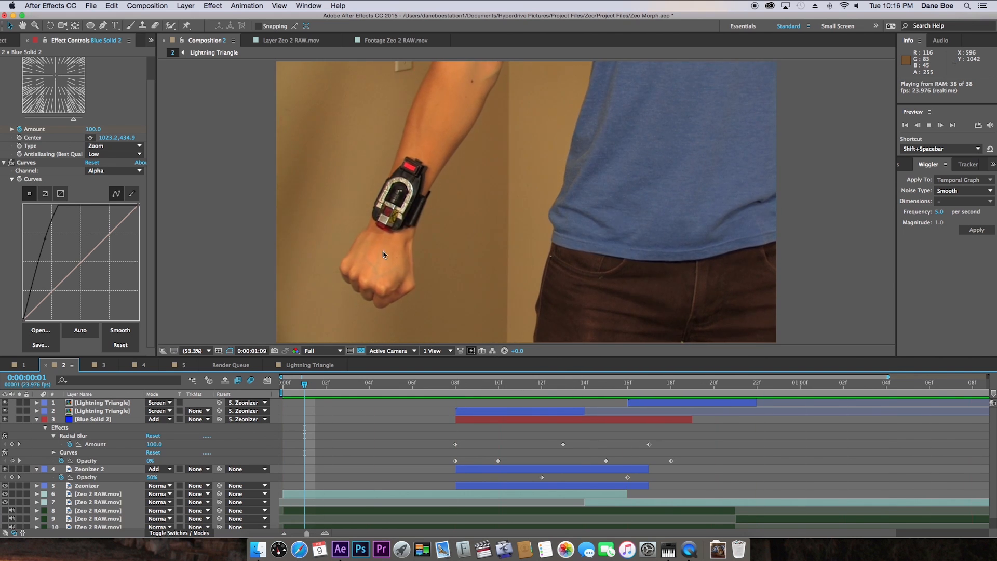
key(space)
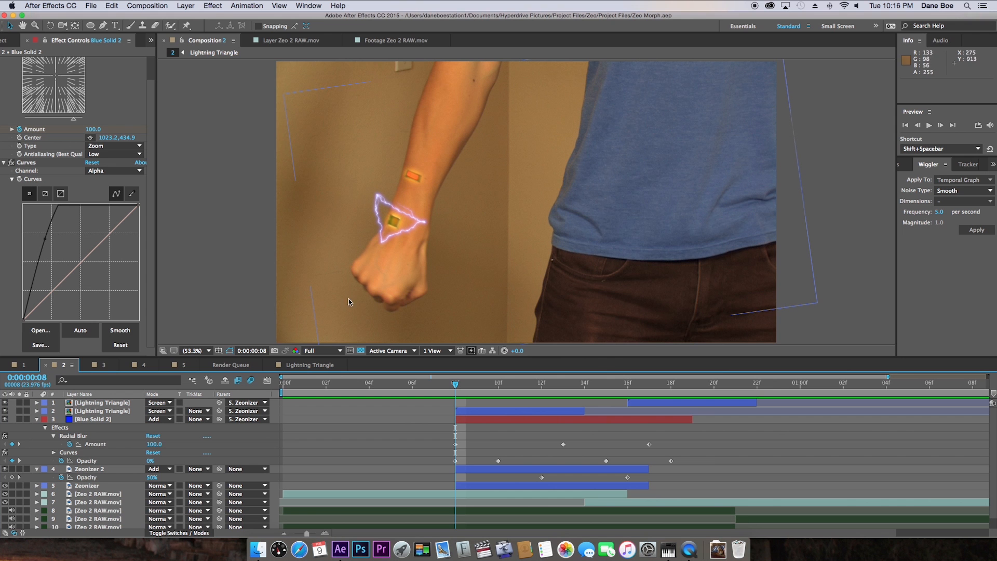
Step: Open composition 3 in the timeline
click(103, 365)
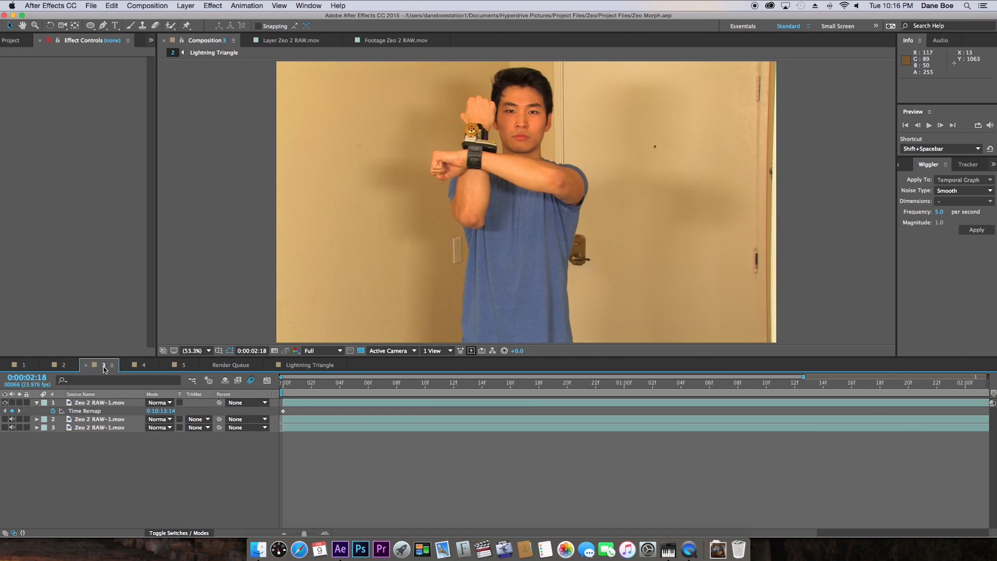